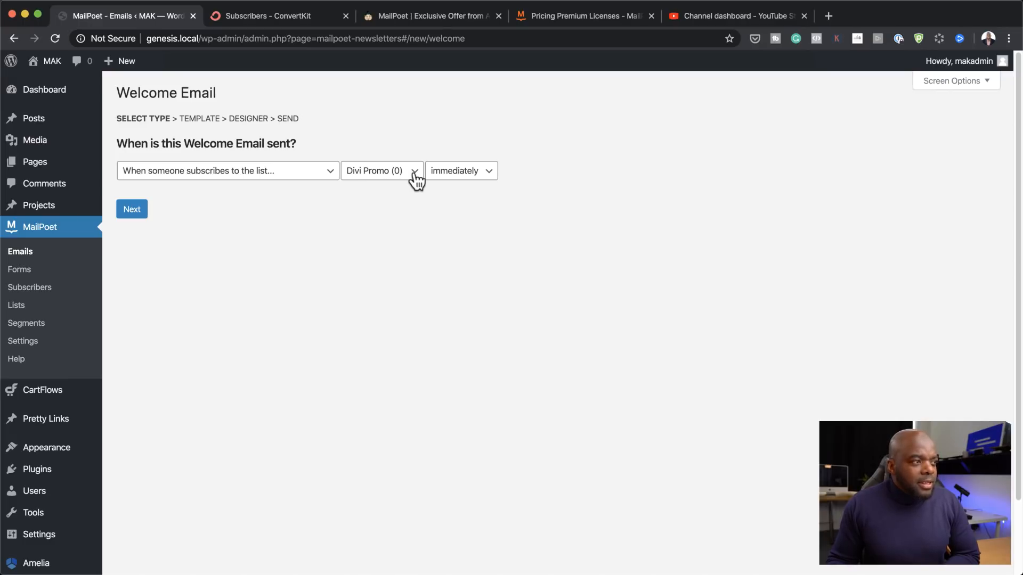
Step: From MailPoet Lists, add and save a list 'Newsletter' described as 'Newsletter Subscribers'
left_click(14, 307)
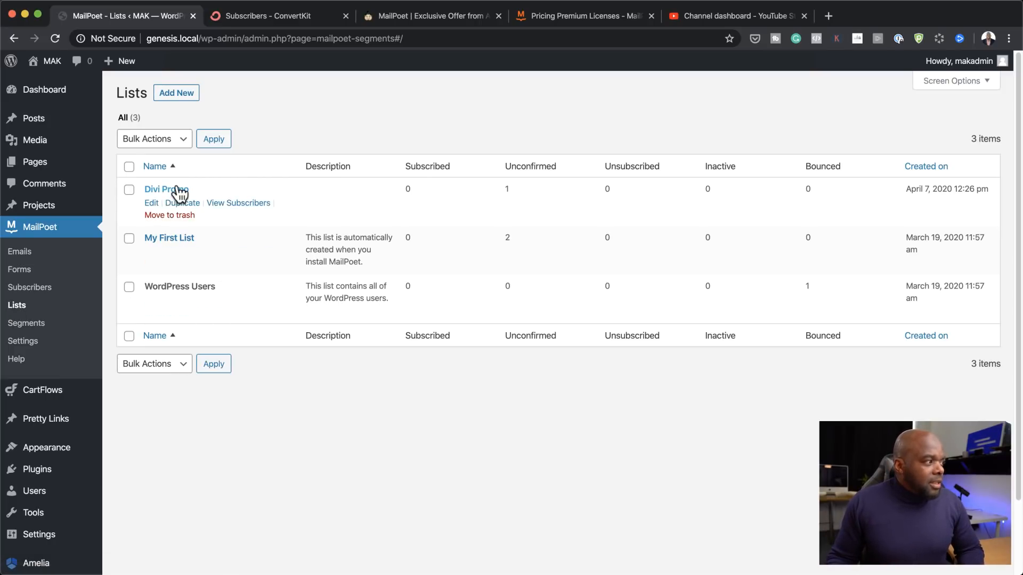
left_click(185, 94)
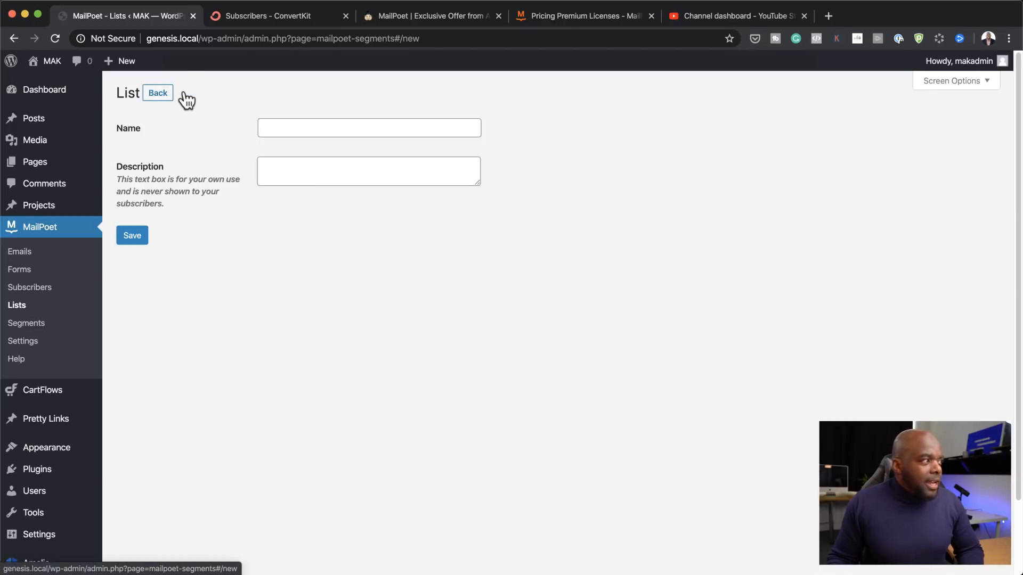
left_click(275, 126)
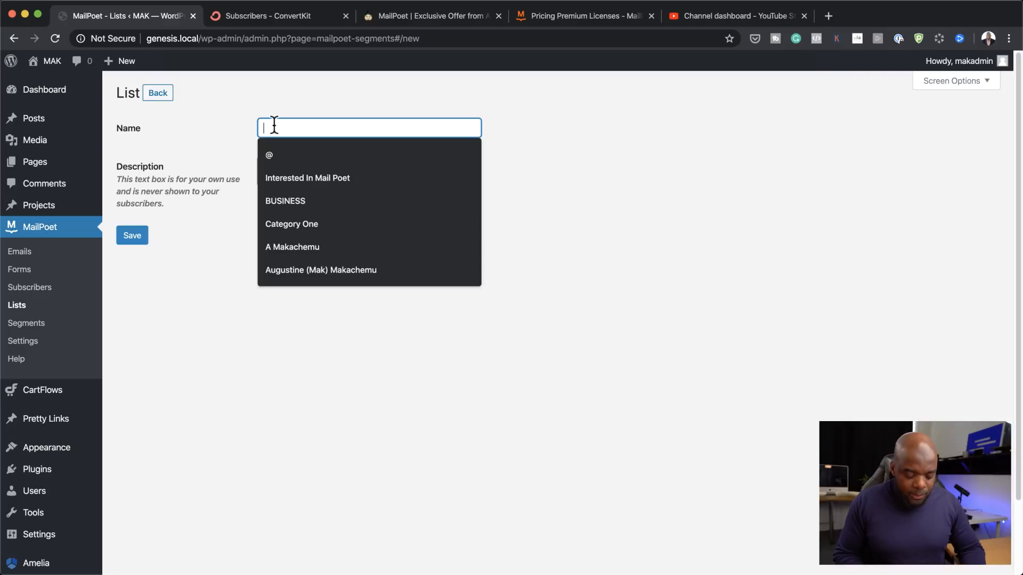
type("New")
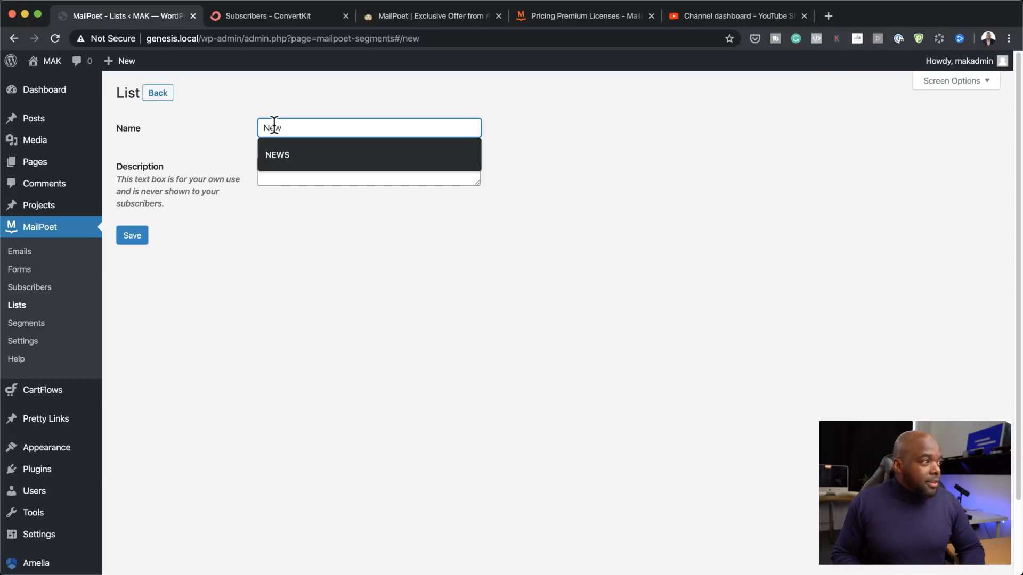
type("sletter")
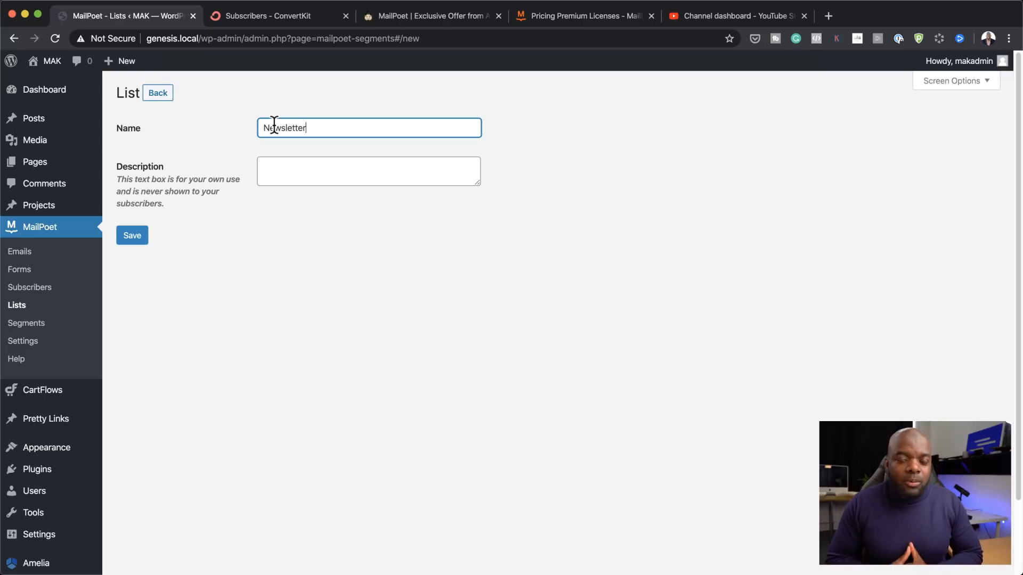
left_click(289, 161)
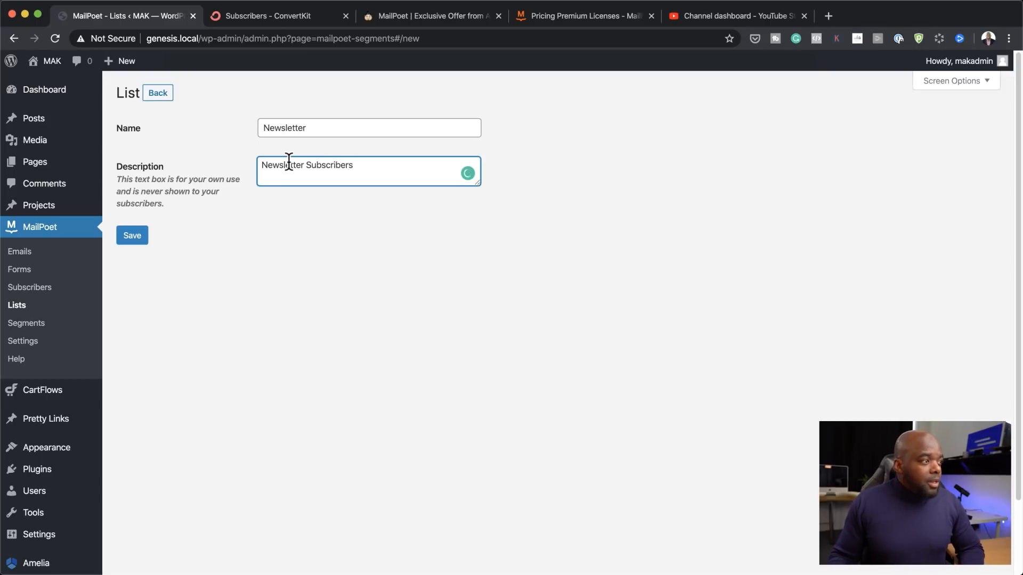
left_click(141, 235)
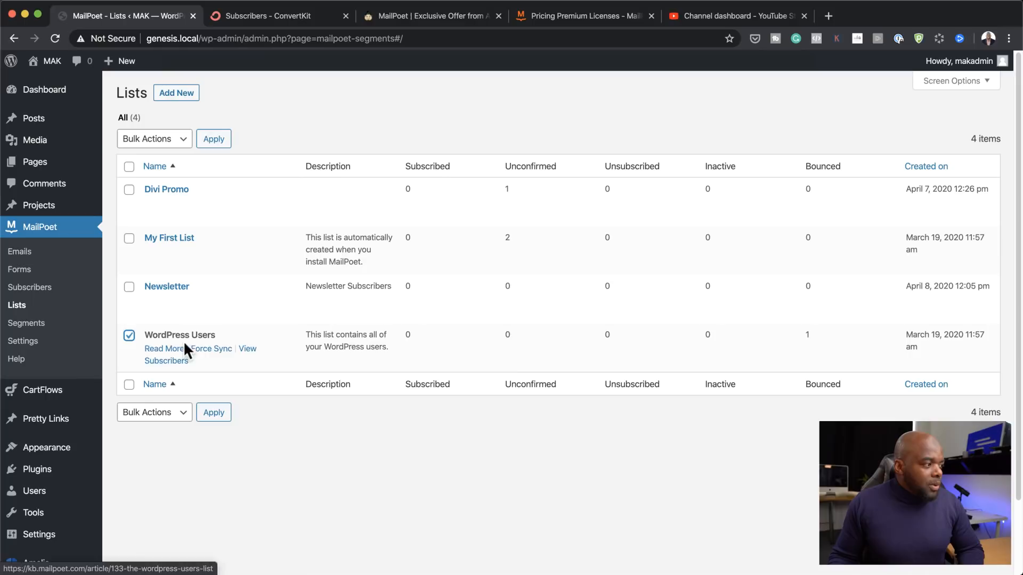
Step: Try moving the WordPress Users list to trash with the Bulk Actions menu
left_click(171, 138)
left_click(153, 151)
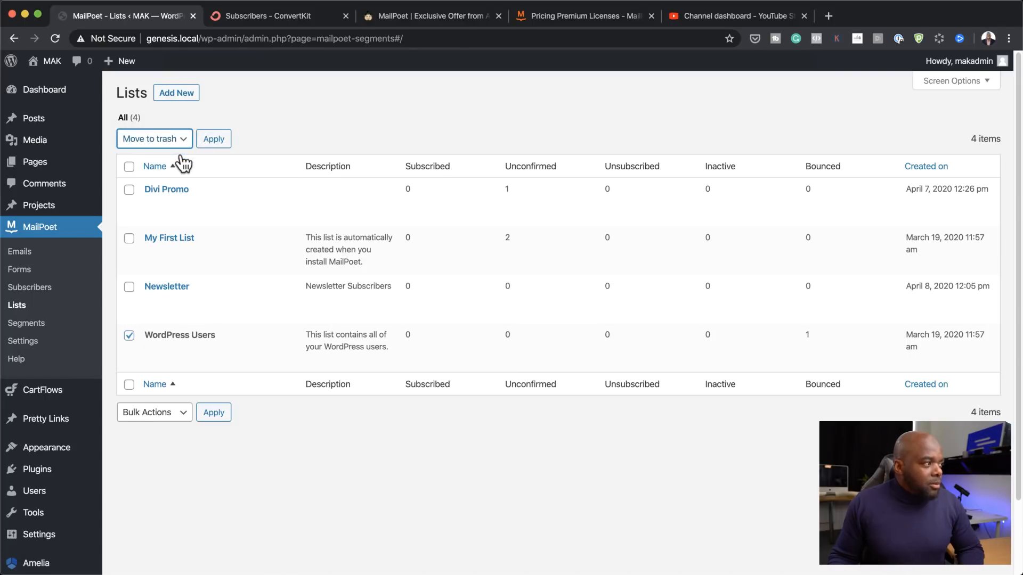
left_click(216, 139)
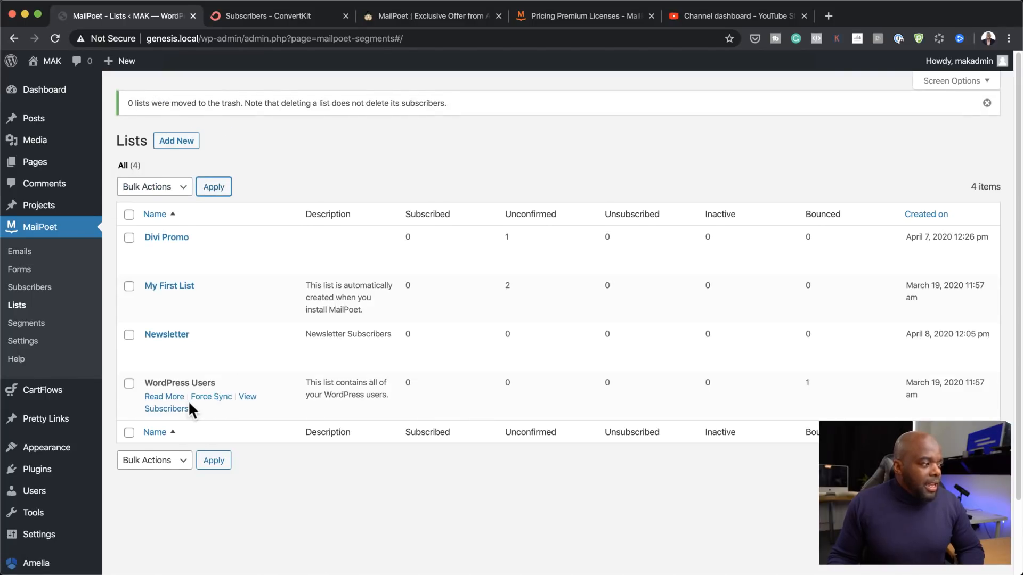
left_click(129, 384)
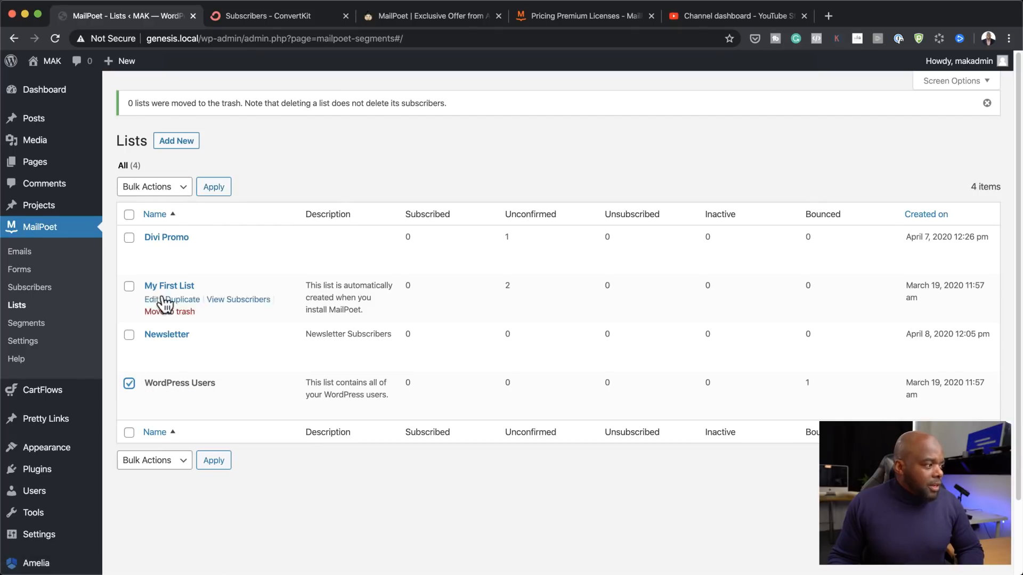
left_click(171, 191)
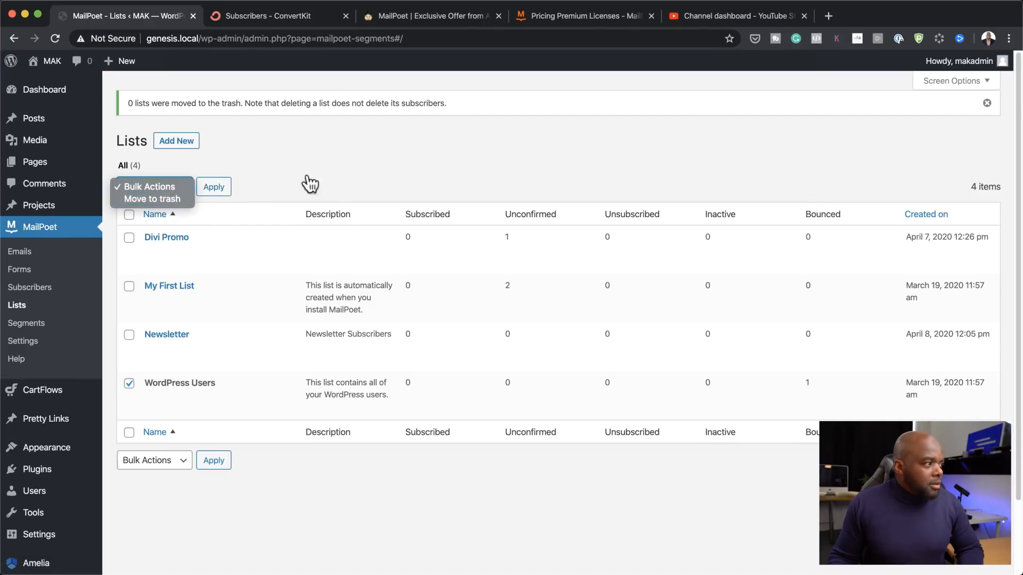
left_click(172, 199)
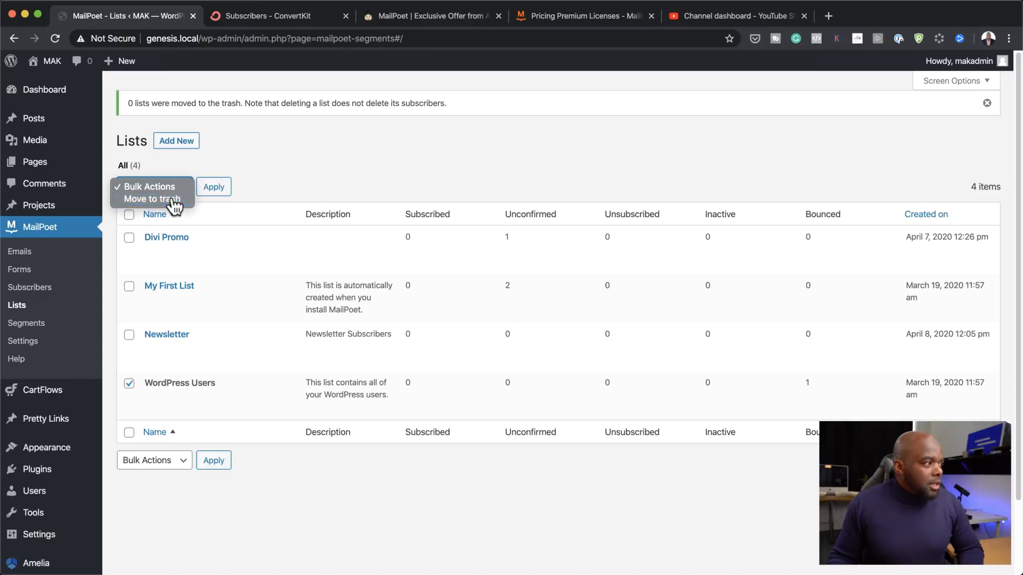
left_click(214, 187)
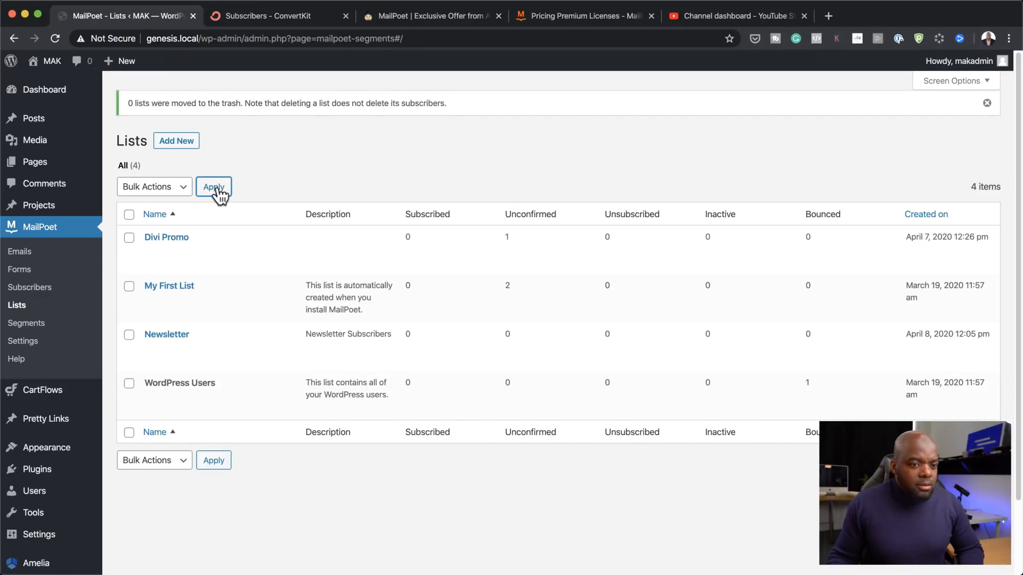
Step: Go to the MailPoet Emails overview
mouse_move(261, 412)
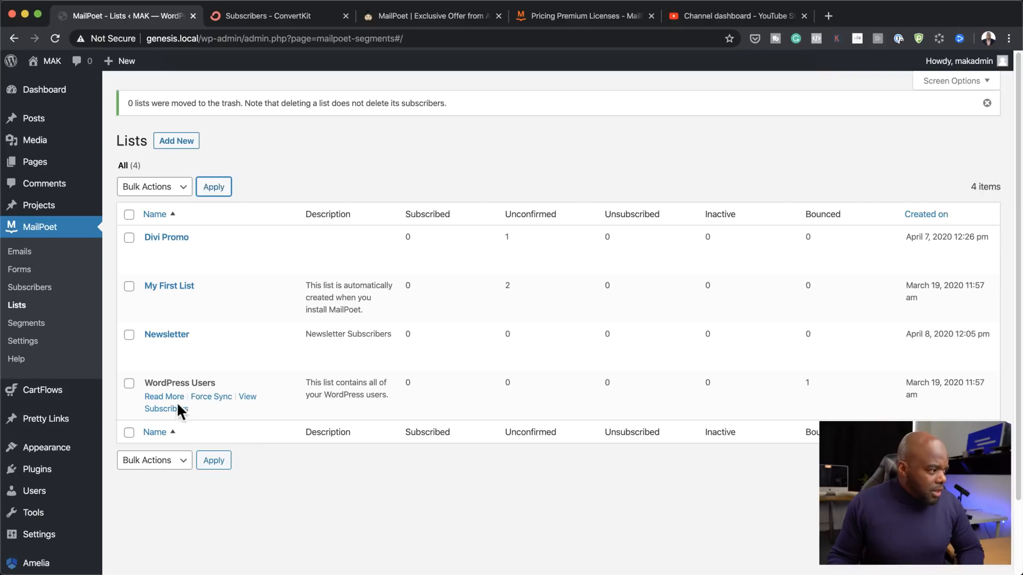
mouse_move(160, 353)
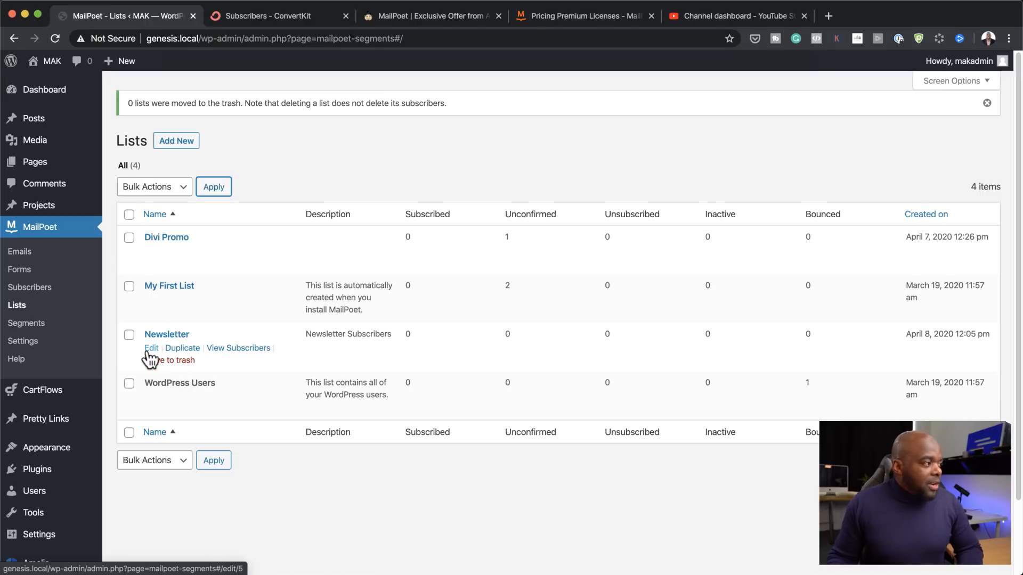
left_click(20, 255)
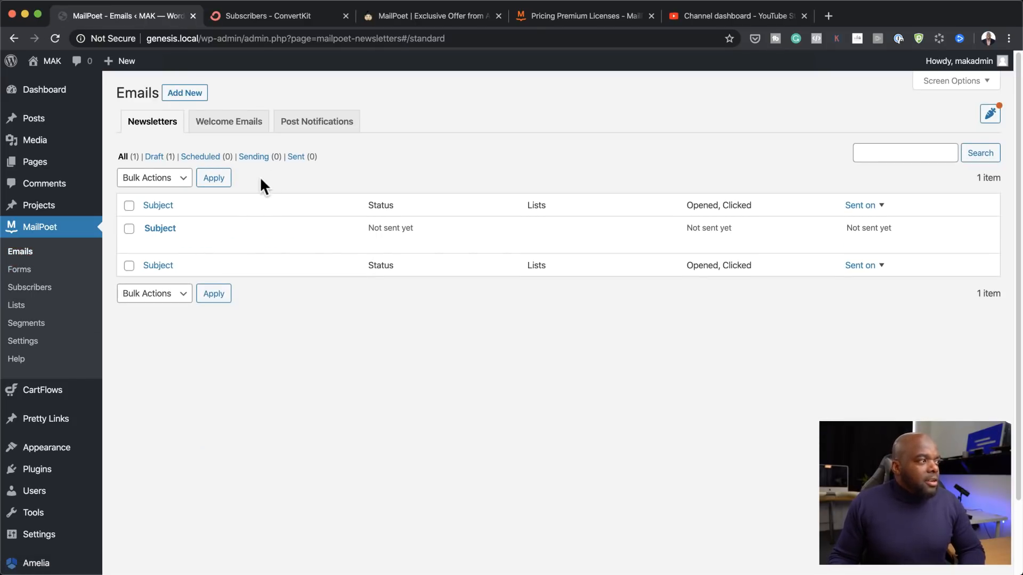
Step: Create a Welcome Email sent immediately on Newsletter list signup and proceed to templates
left_click(240, 126)
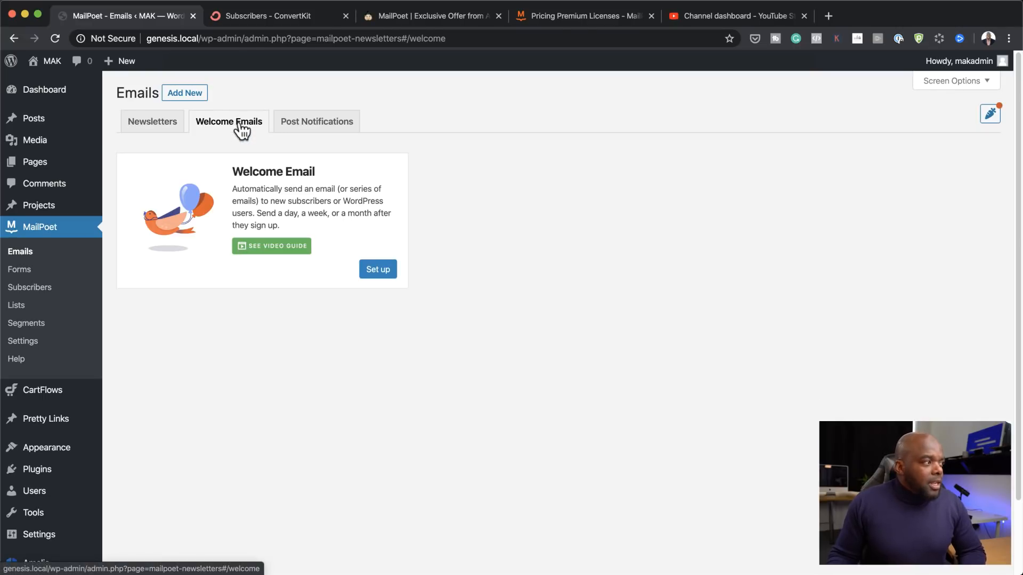
left_click(378, 270)
left_click(413, 176)
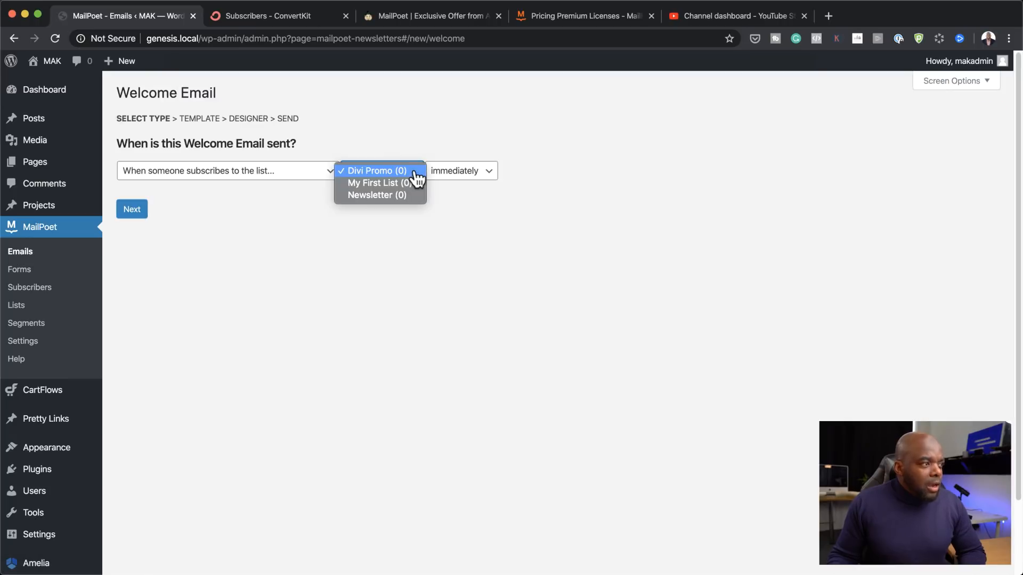
left_click(389, 195)
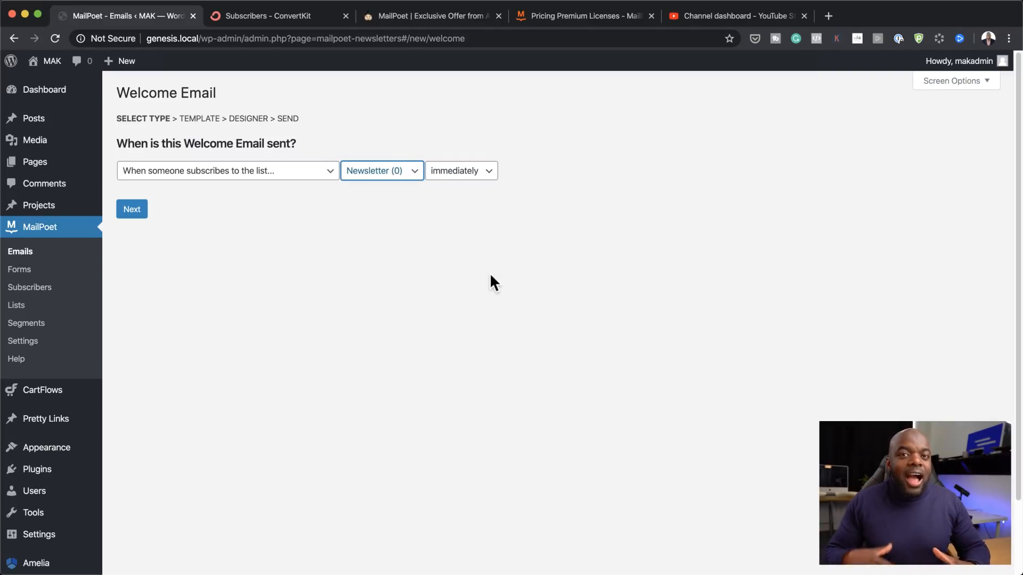
left_click(489, 172)
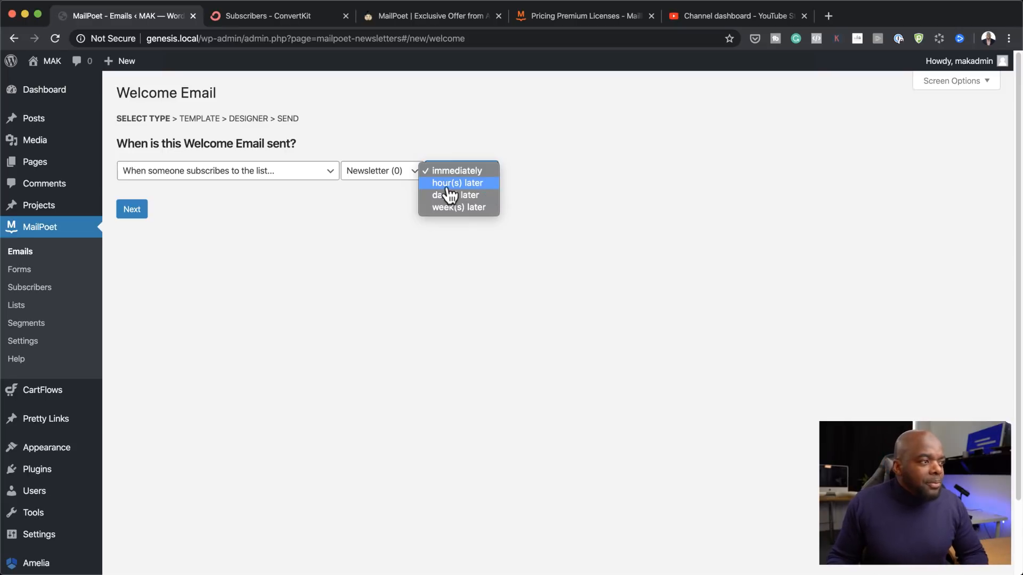
left_click(522, 175)
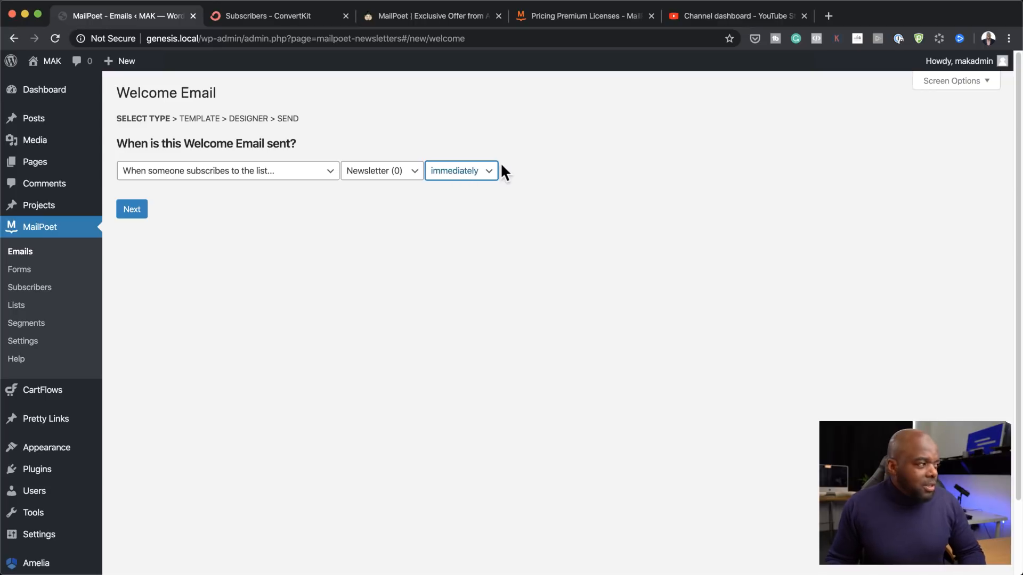
left_click(136, 212)
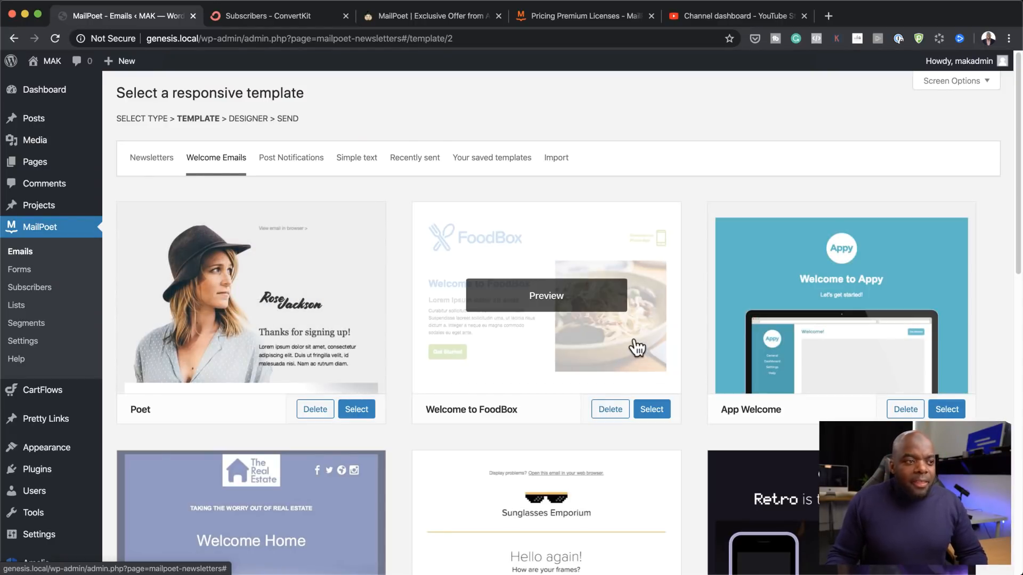
Step: Browse the Welcome Emails templates and select the Minimal template
scroll(637, 347, "down", 3)
scroll(637, 347, "down", 2)
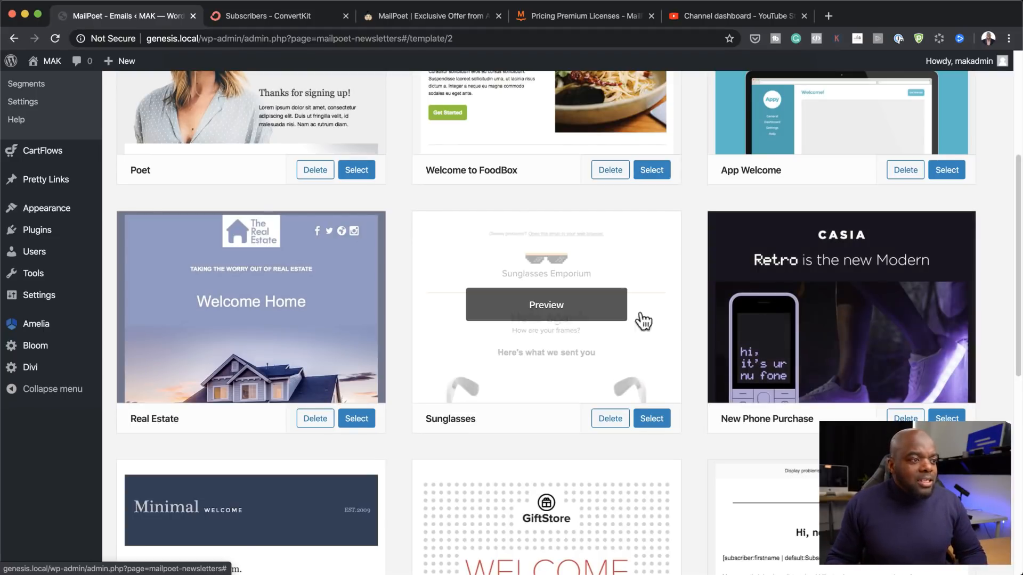
scroll(665, 322, "down", 5)
scroll(665, 322, "down", 3)
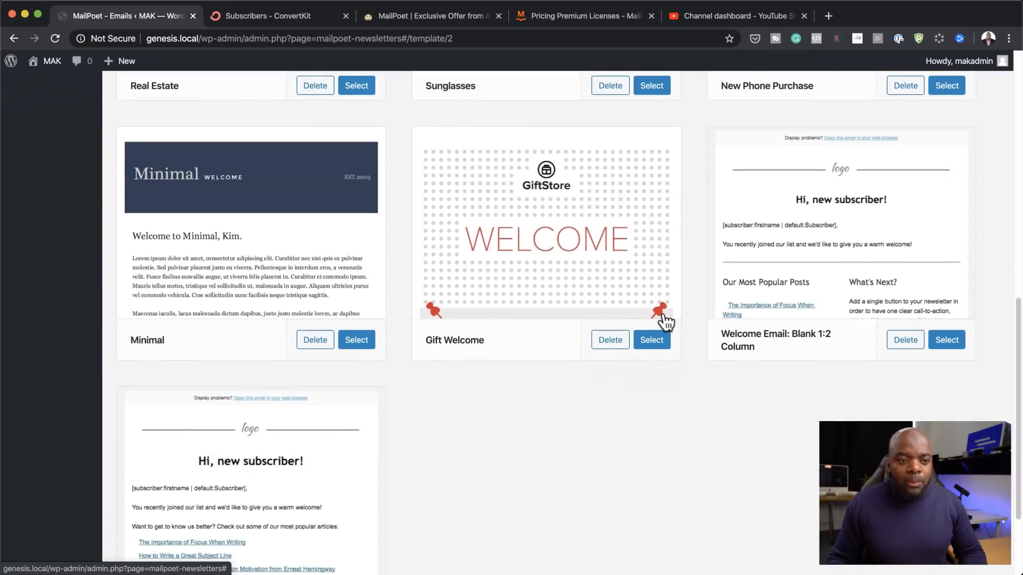
scroll(664, 309, "up", 10)
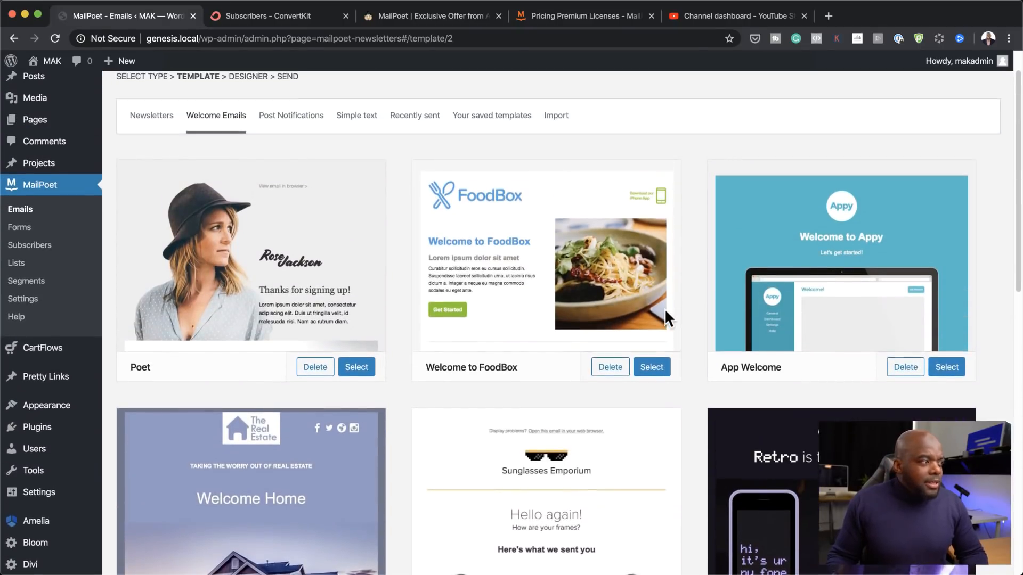
scroll(664, 308, "up", 2)
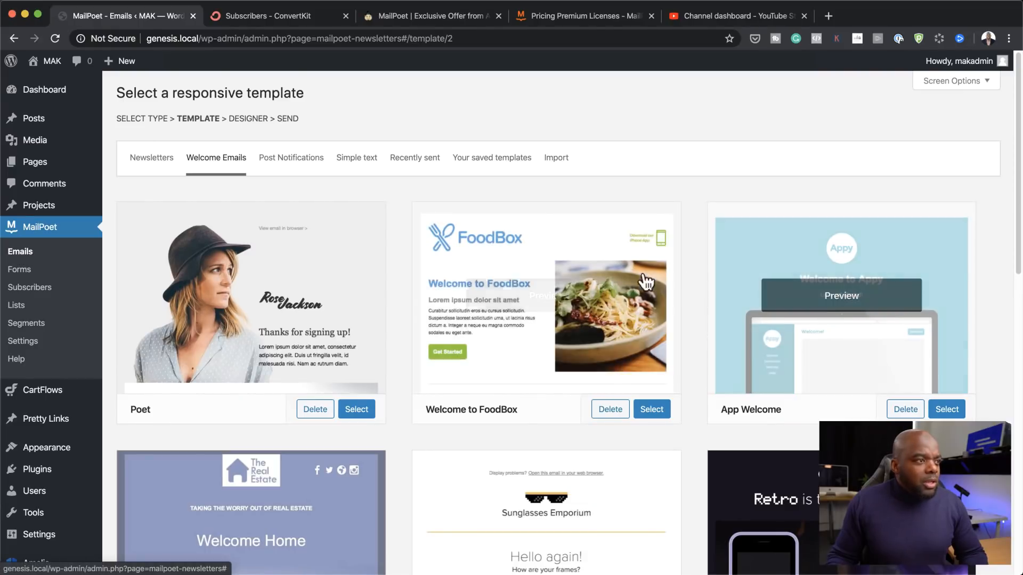
scroll(563, 400, "down", 12)
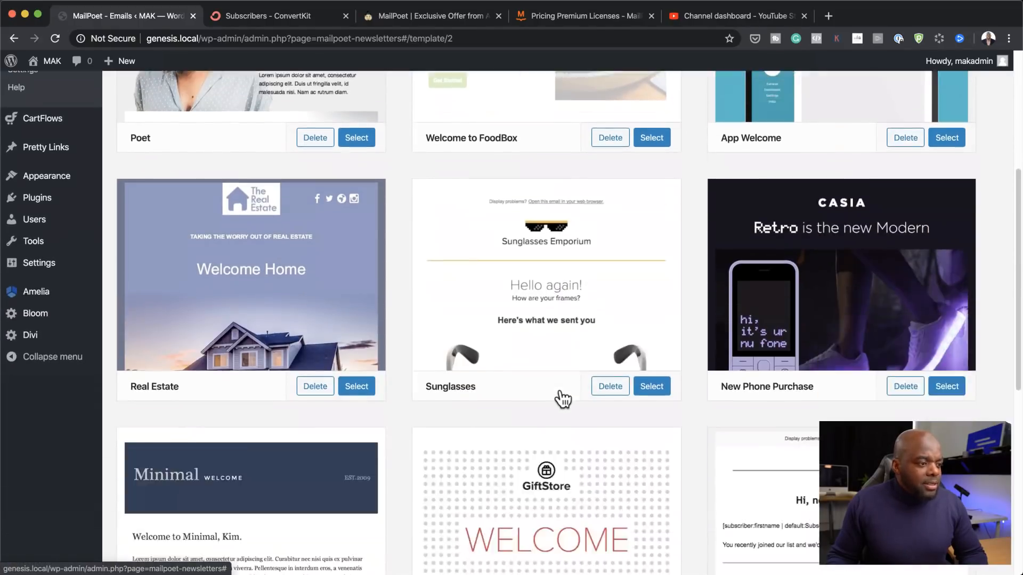
scroll(563, 400, "down", 1)
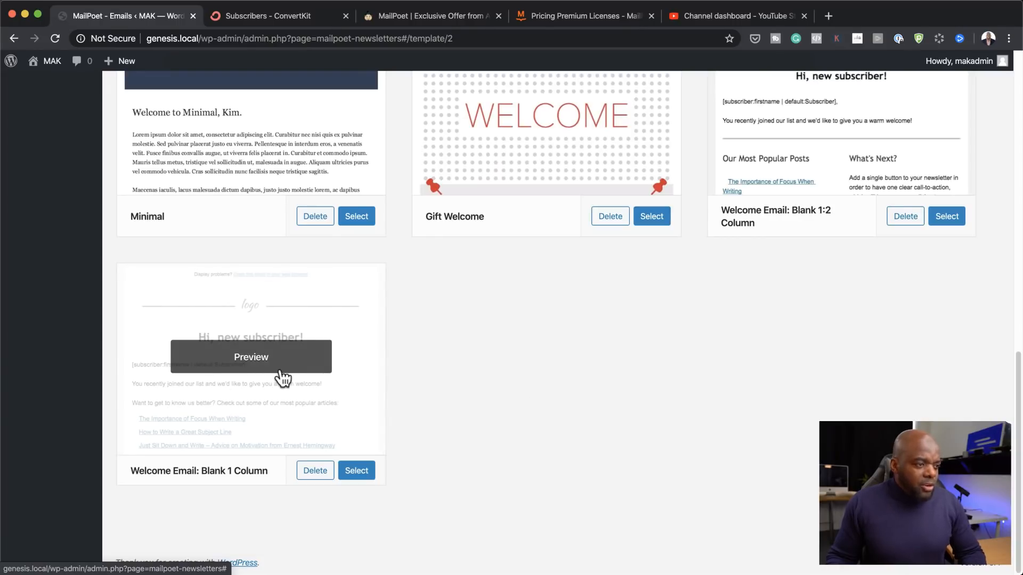
scroll(442, 362, "up", 7)
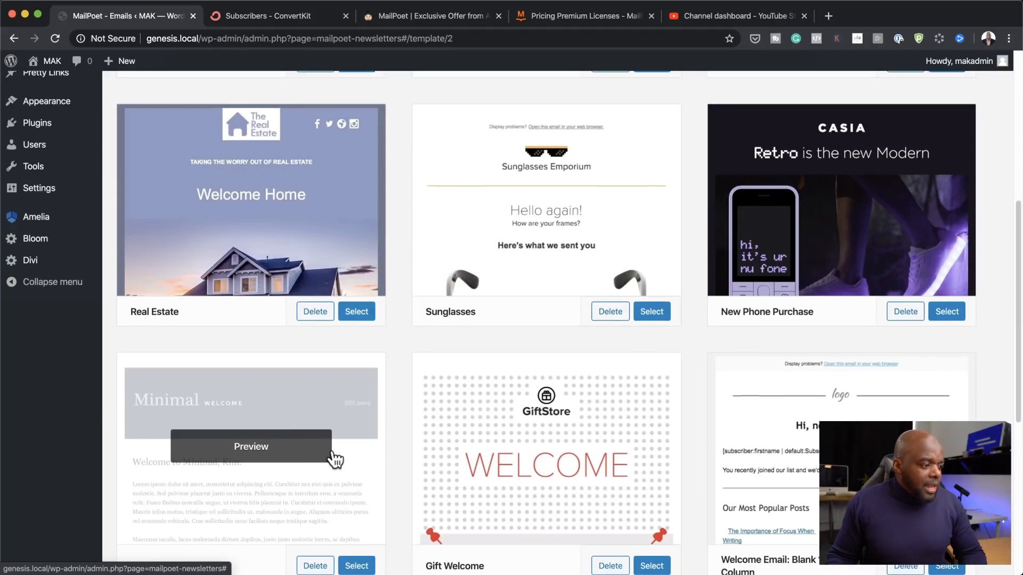
scroll(341, 480, "down", 1)
left_click(352, 514)
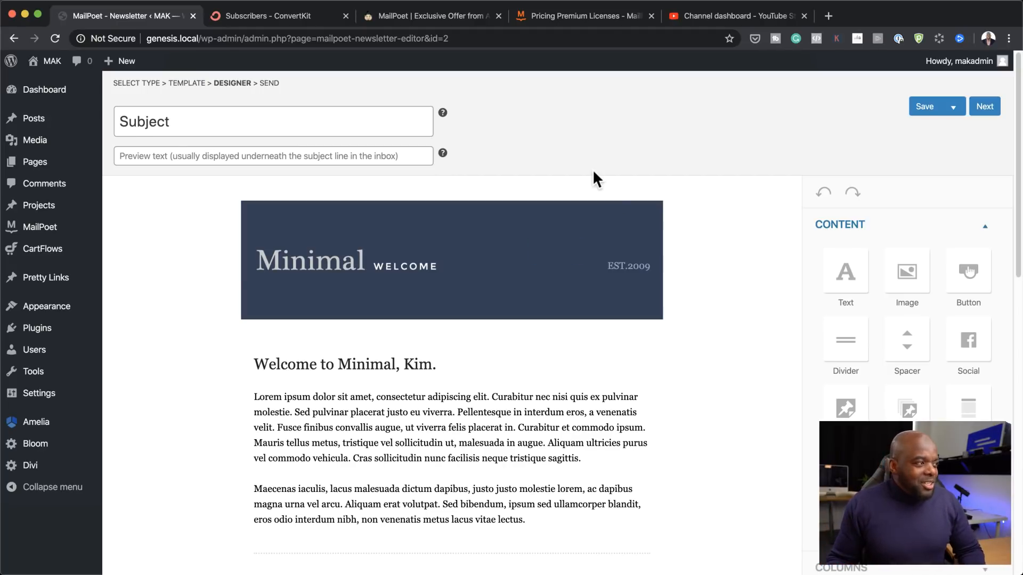
Step: Select the placeholder subject text, then delete the Minimal header logo
left_click(222, 124)
key("super+a")
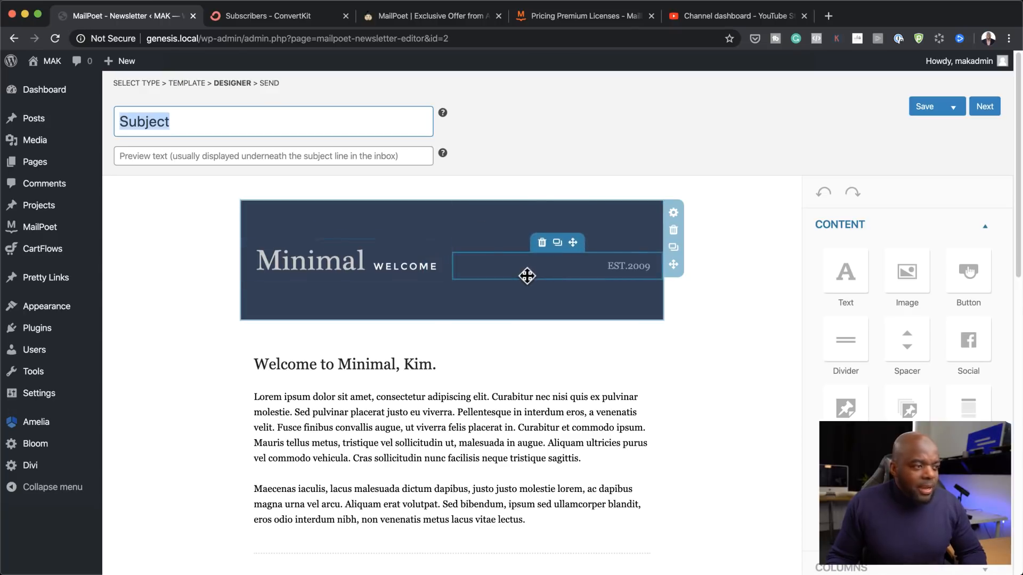
scroll(902, 318, "down", 1)
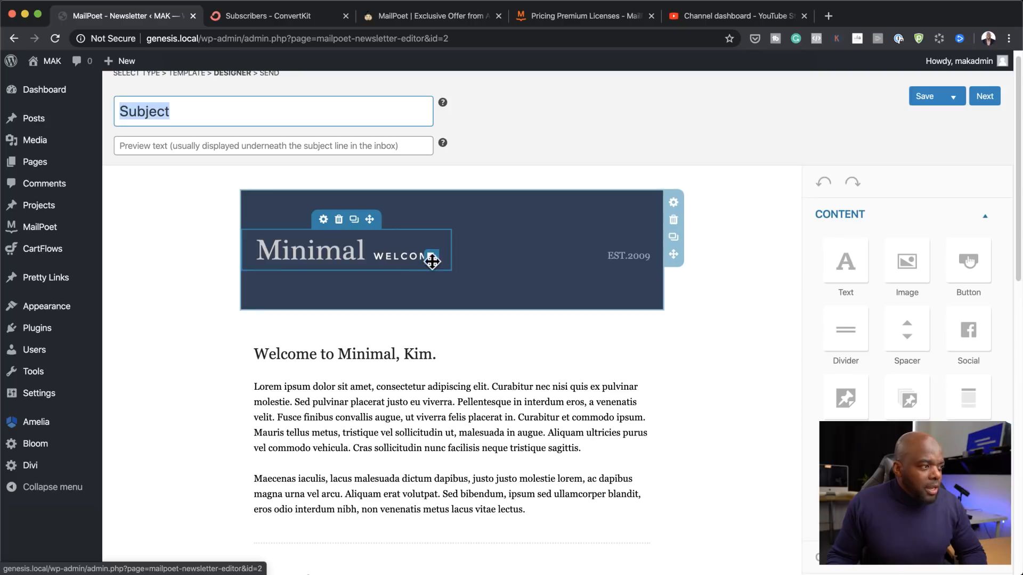
left_click(338, 220)
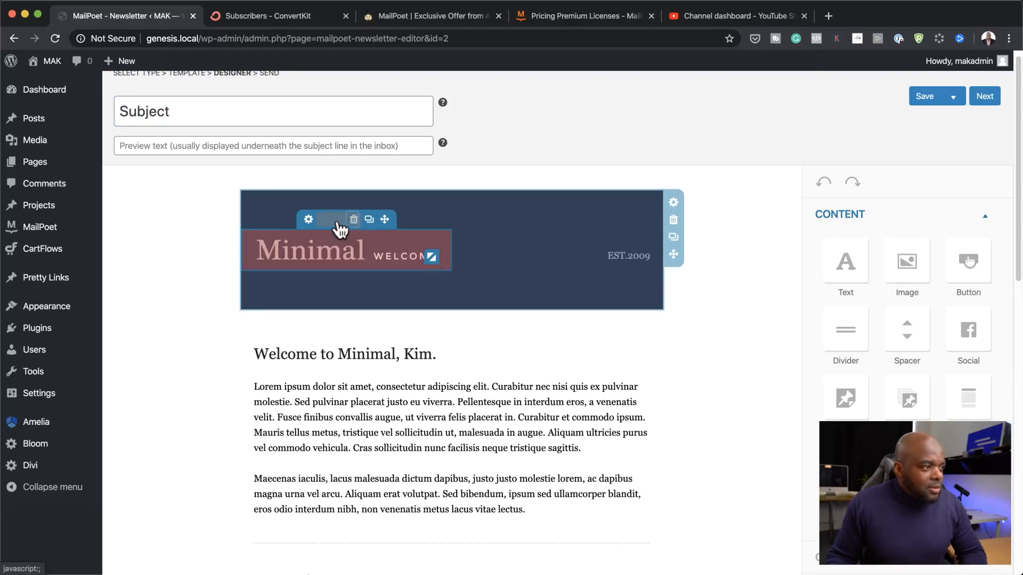
left_click(329, 220)
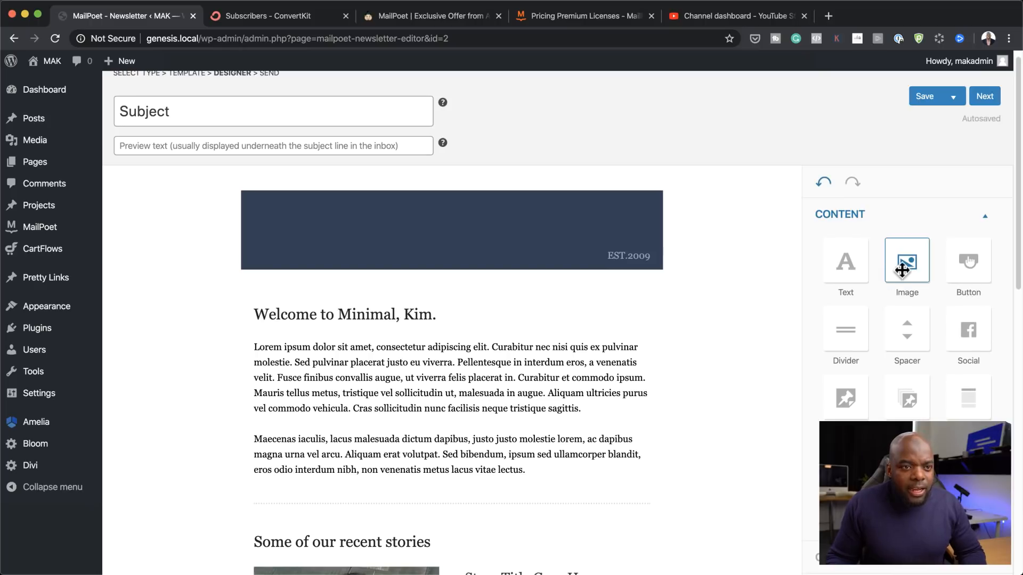
Step: Drag a new Image block from the Content palette into the header
scroll(932, 352, "down", 3)
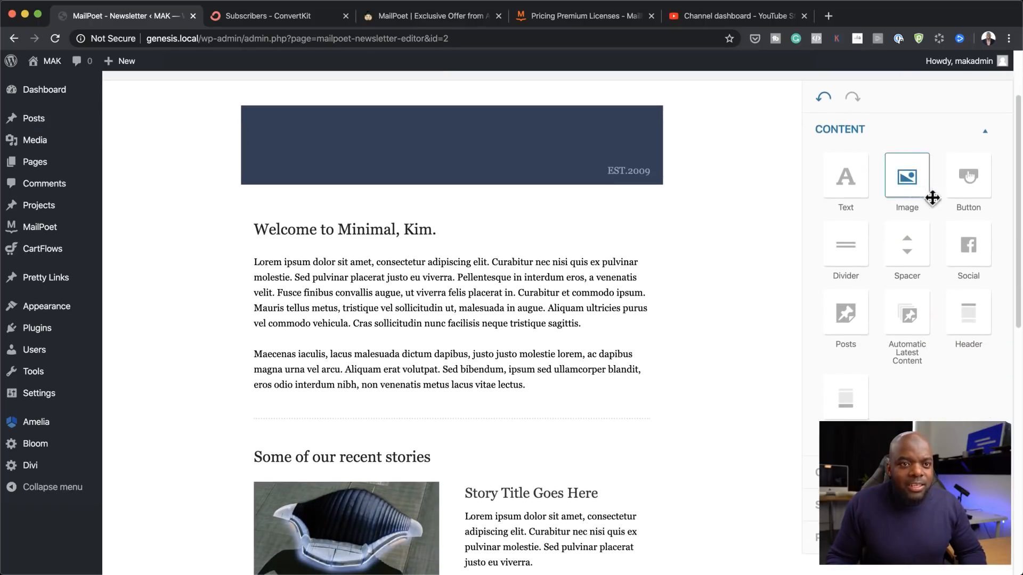
scroll(916, 367, "up", 3)
scroll(918, 373, "up", 1)
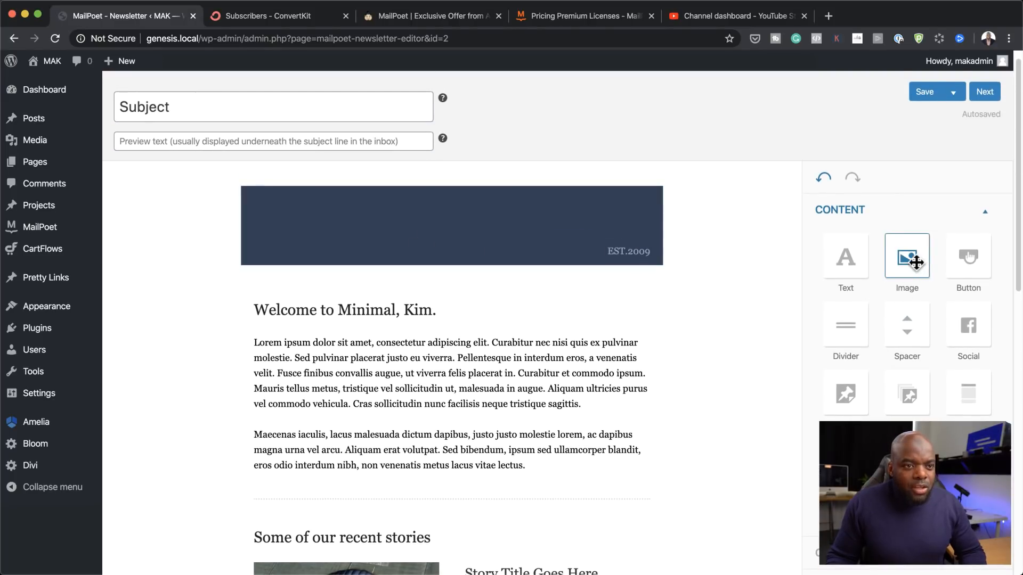
left_click_drag(912, 262, 386, 226)
Step: Insert the LOUDNICK logo from the media library into the header
scroll(541, 367, "down", 2)
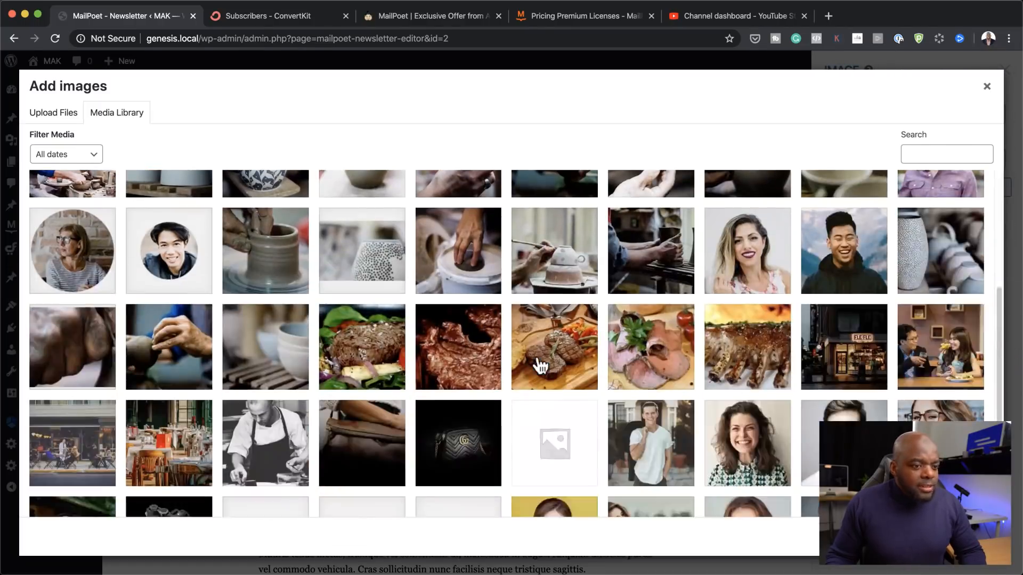
scroll(541, 367, "down", 5)
left_click(469, 376)
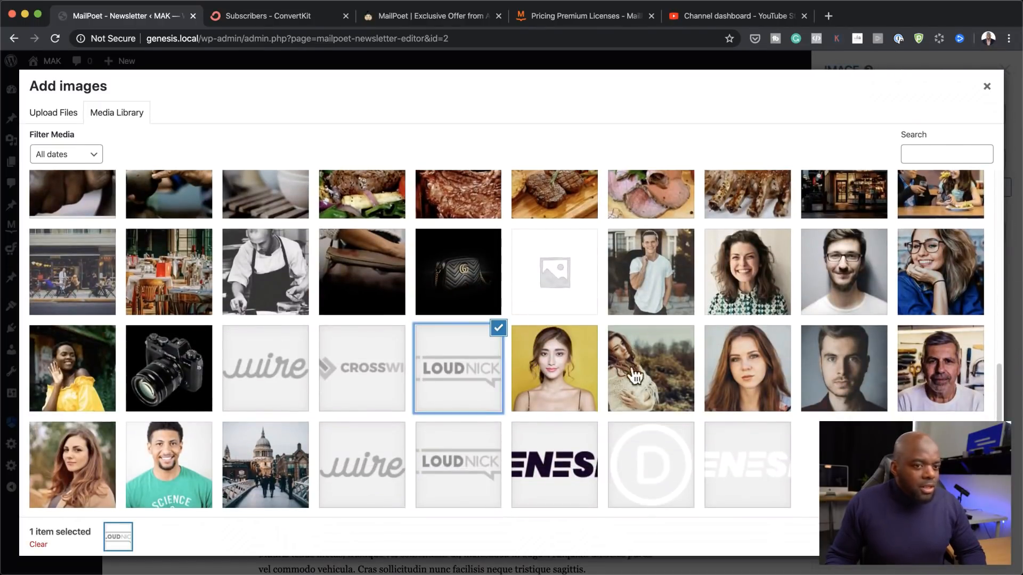
scroll(771, 424, "down", 1)
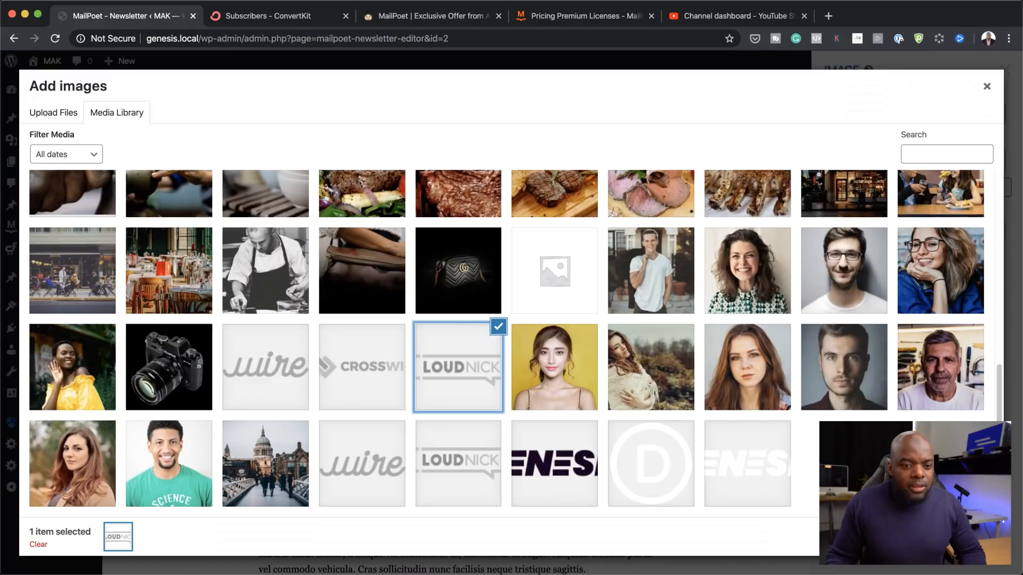
left_click(962, 537)
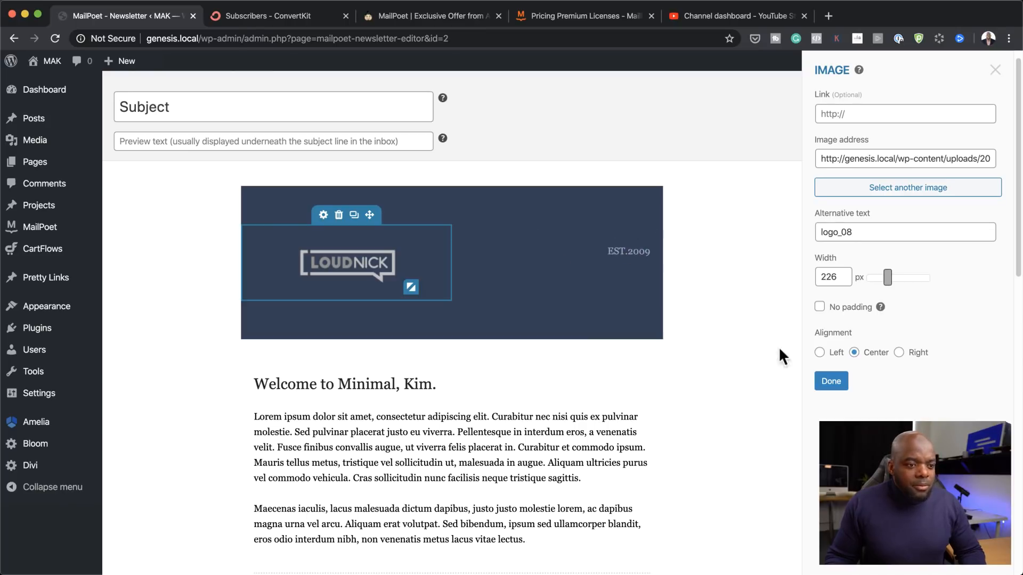
Step: Make the LOUDNICK logo 130 px wide, left-aligned, with no padding
left_click(832, 382)
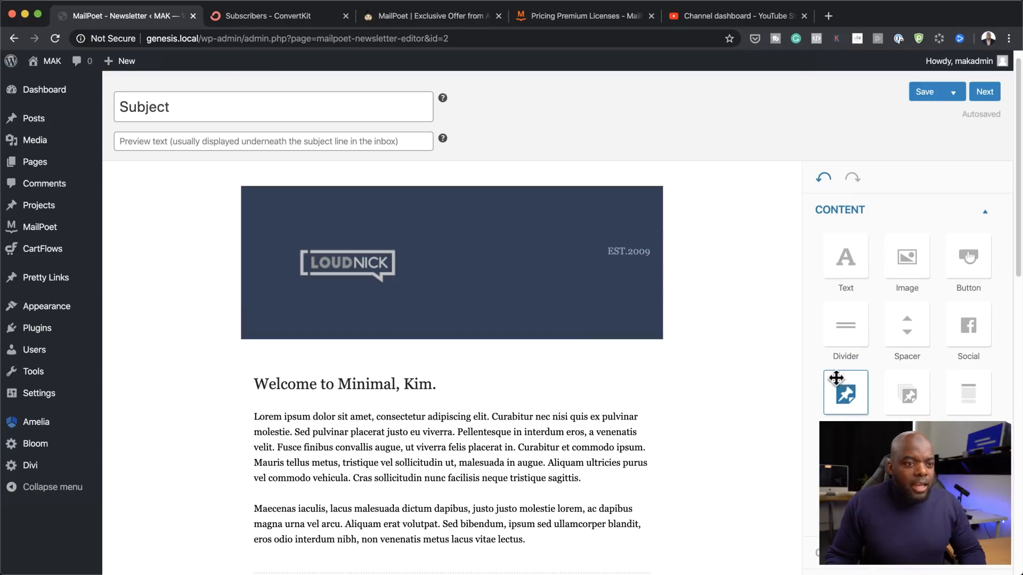
mouse_move(334, 252)
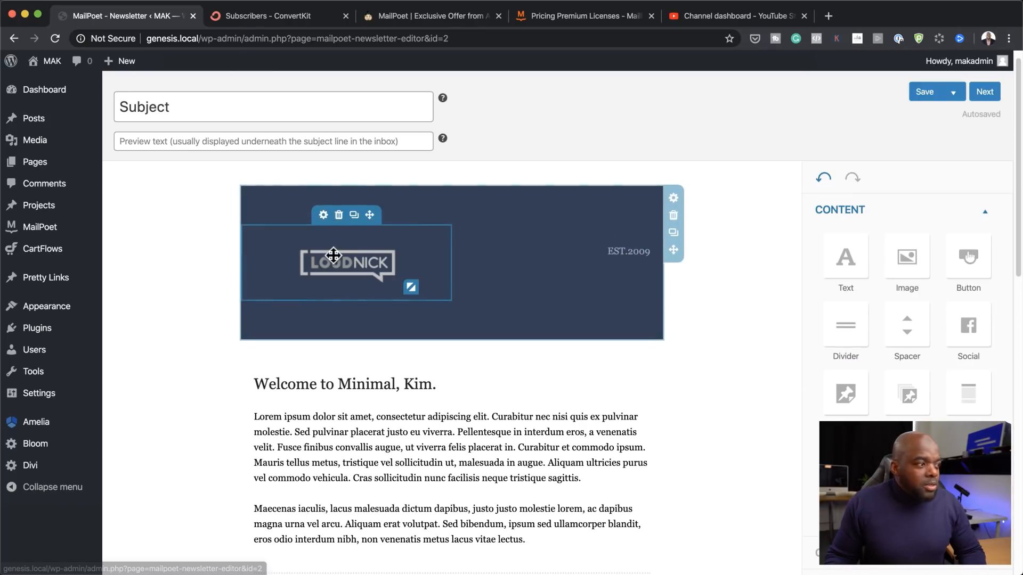
left_click(323, 216)
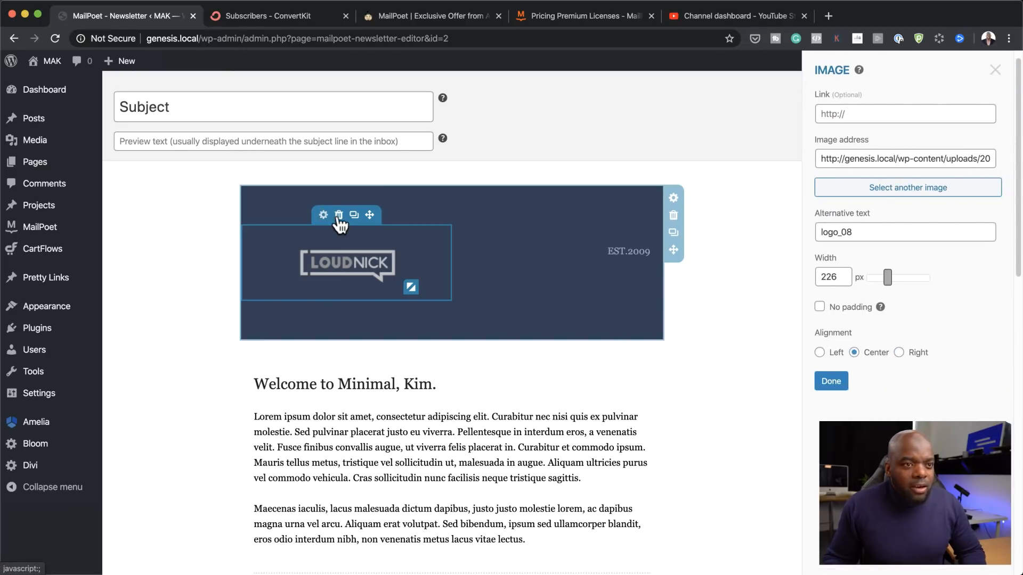
left_click_drag(888, 282, 879, 285)
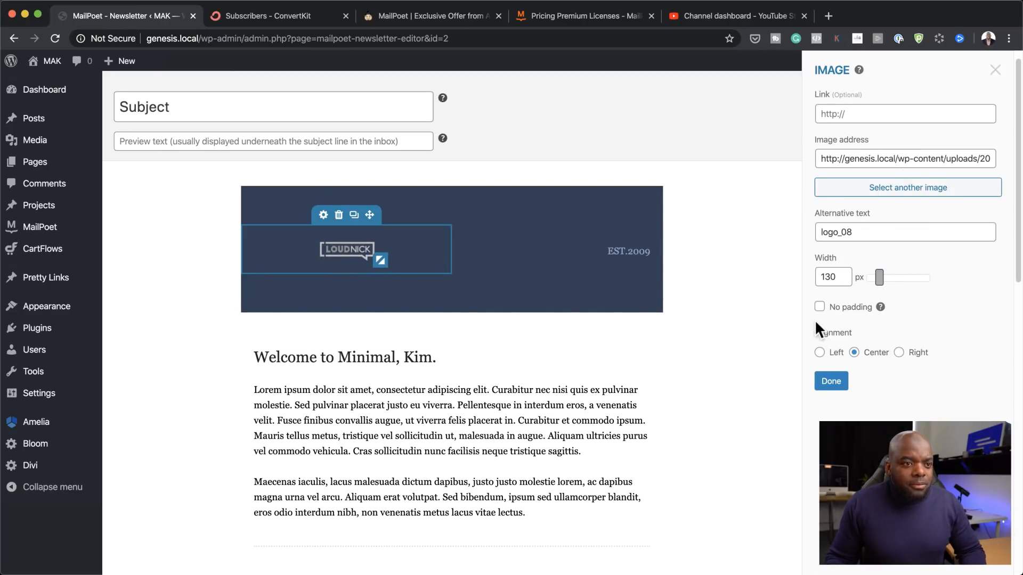
left_click(819, 353)
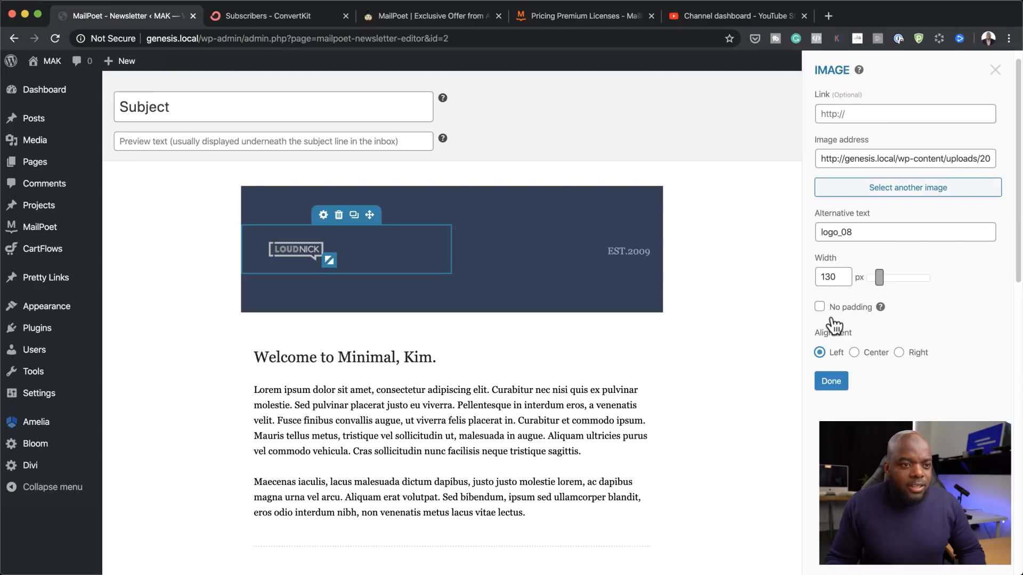
left_click(819, 308)
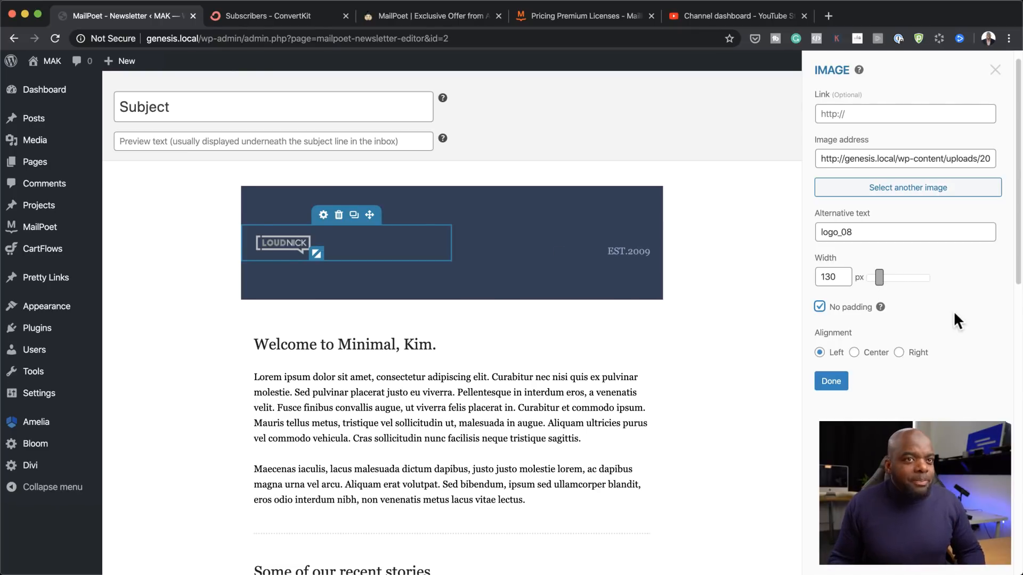
left_click(833, 381)
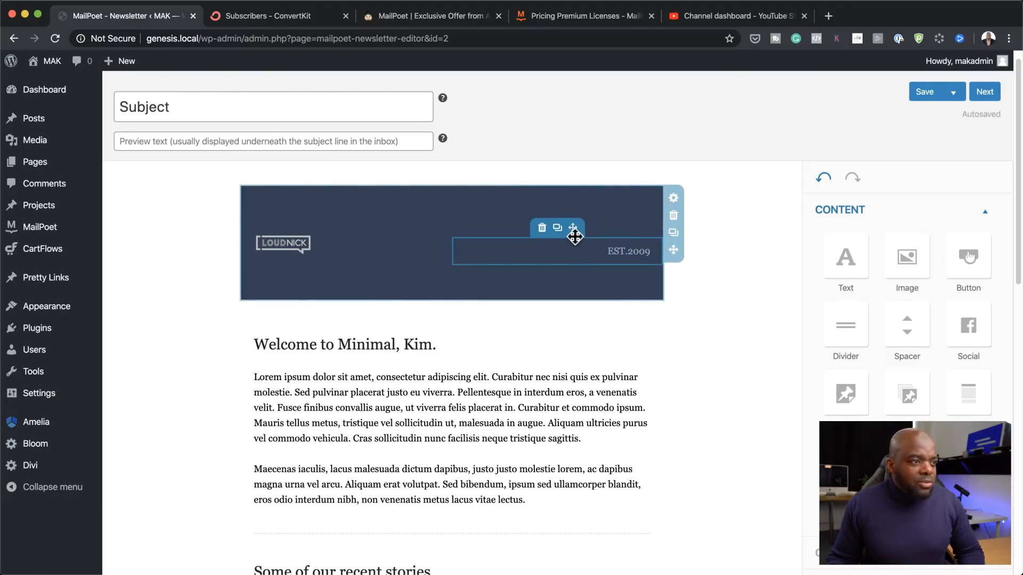
left_click(542, 228)
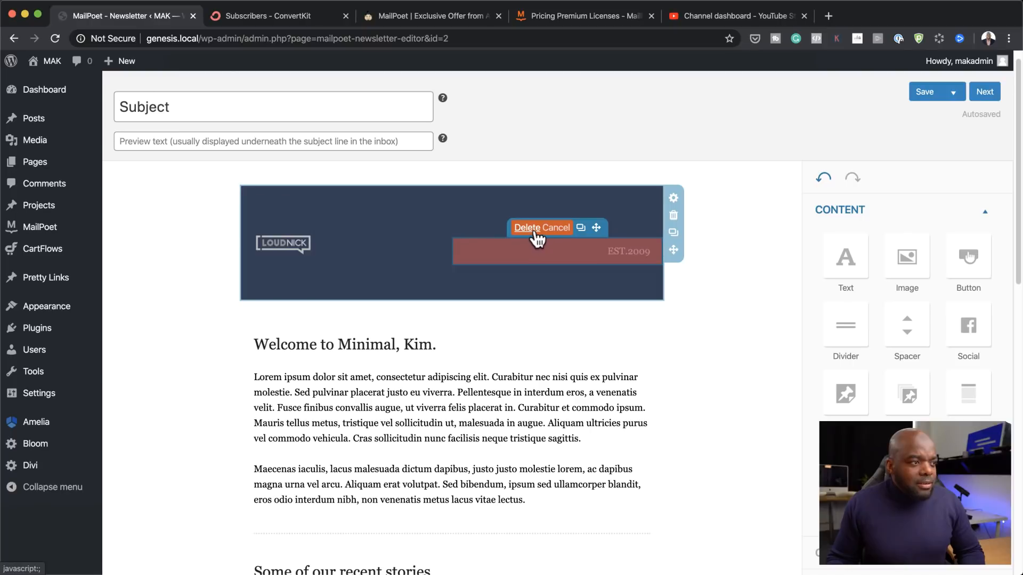
Step: Delete the EST.2009 text and set the header background colour to #041d4f
left_click(530, 229)
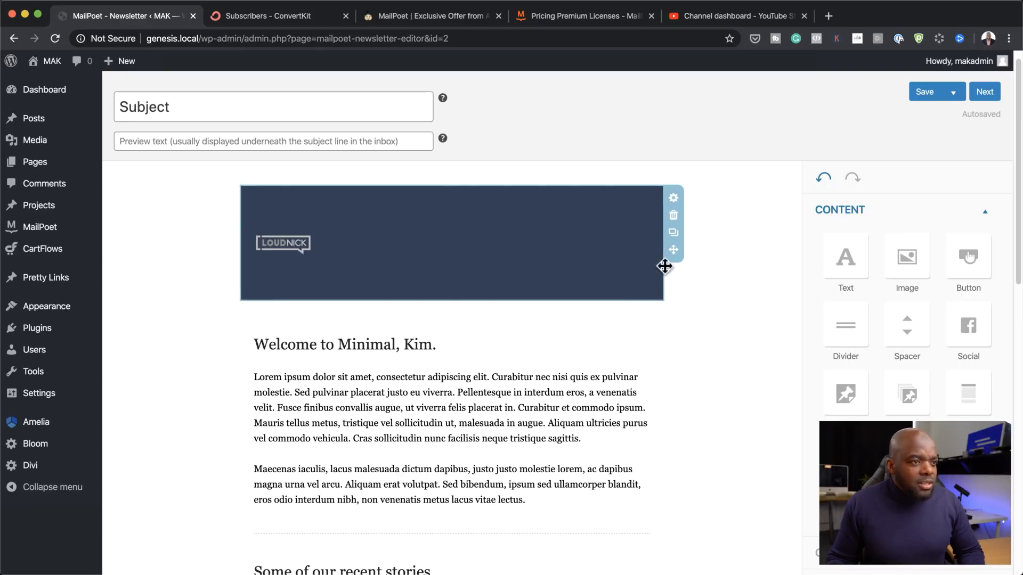
left_click(674, 198)
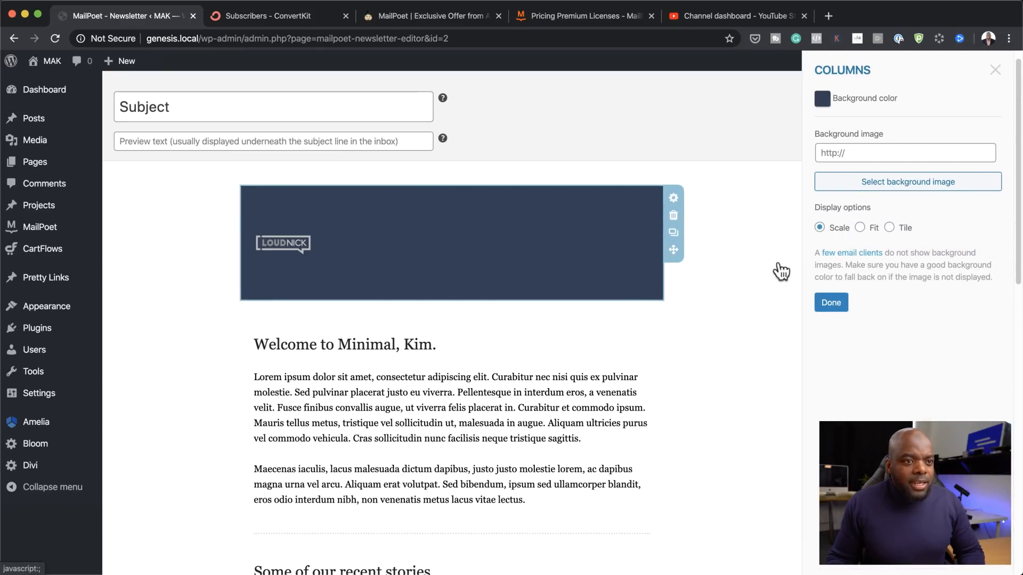
left_click(823, 101)
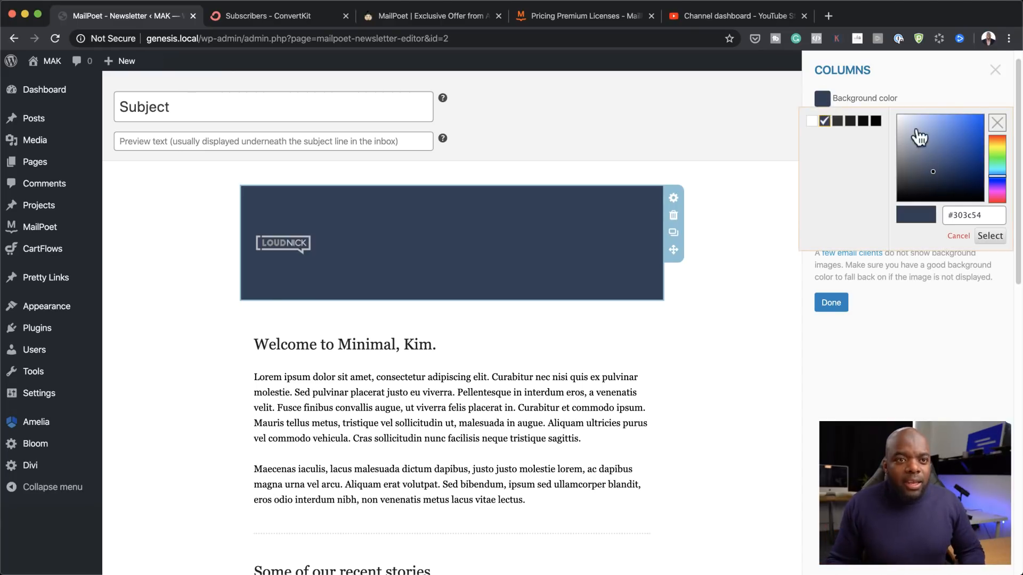
left_click(977, 138)
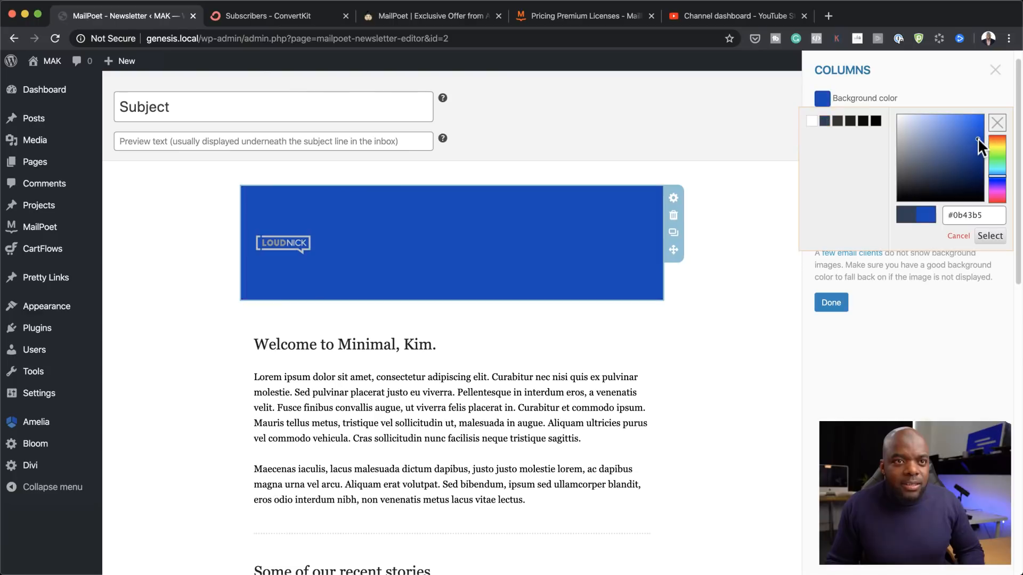
left_click(980, 123)
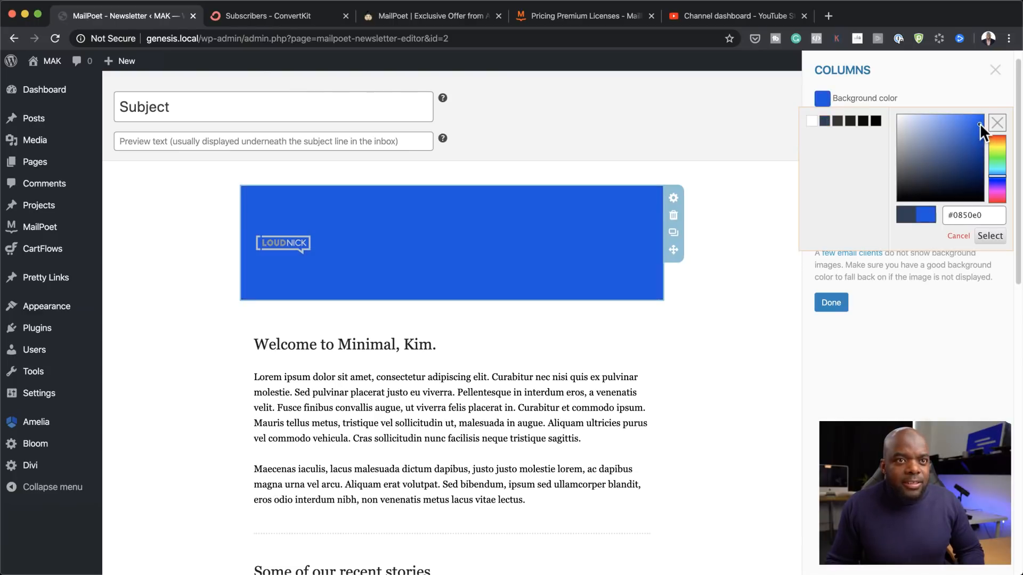
left_click(979, 166)
left_click(978, 174)
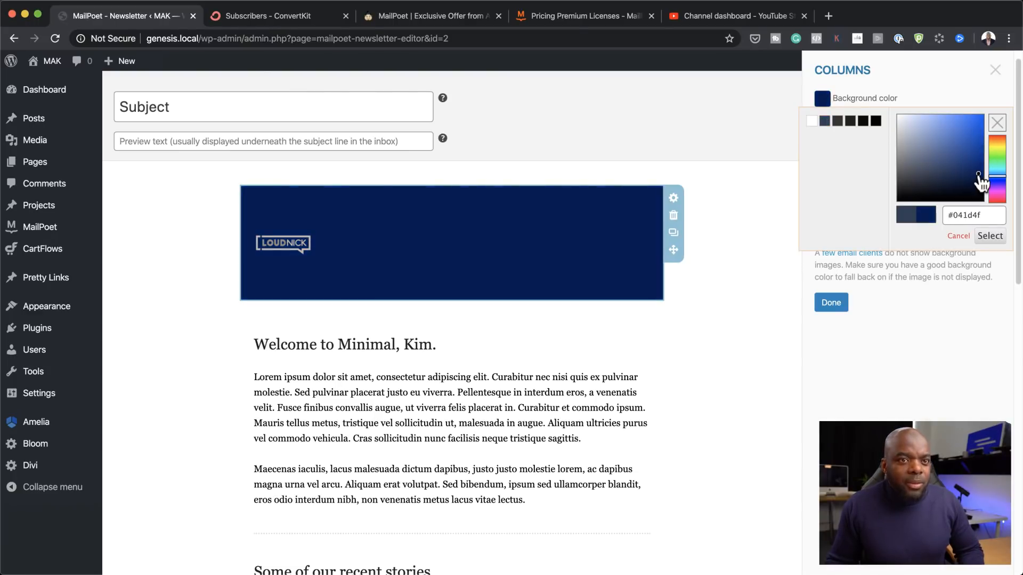
left_click(725, 197)
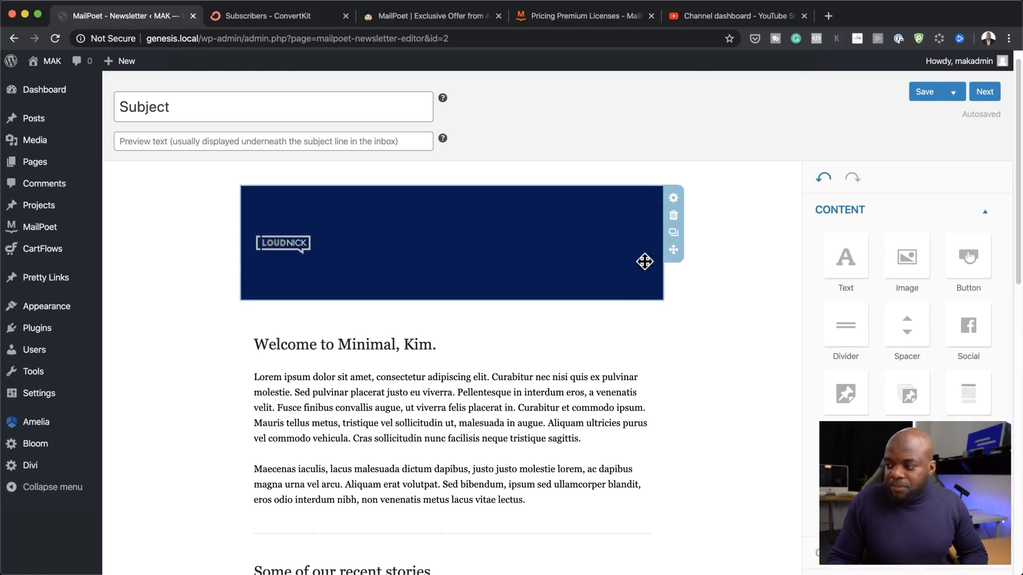
scroll(610, 313, "down", 2)
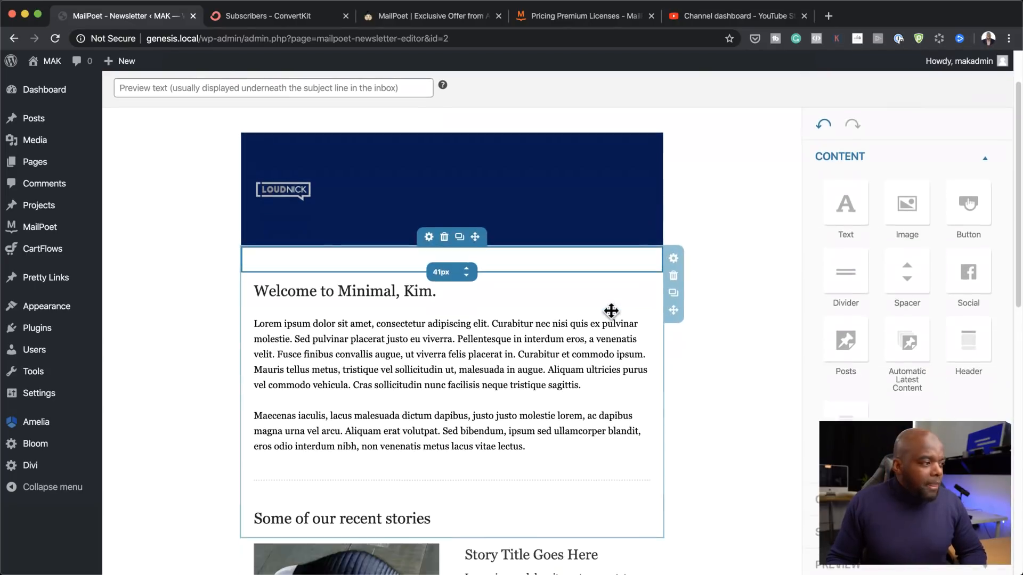
scroll(571, 332, "down", 2)
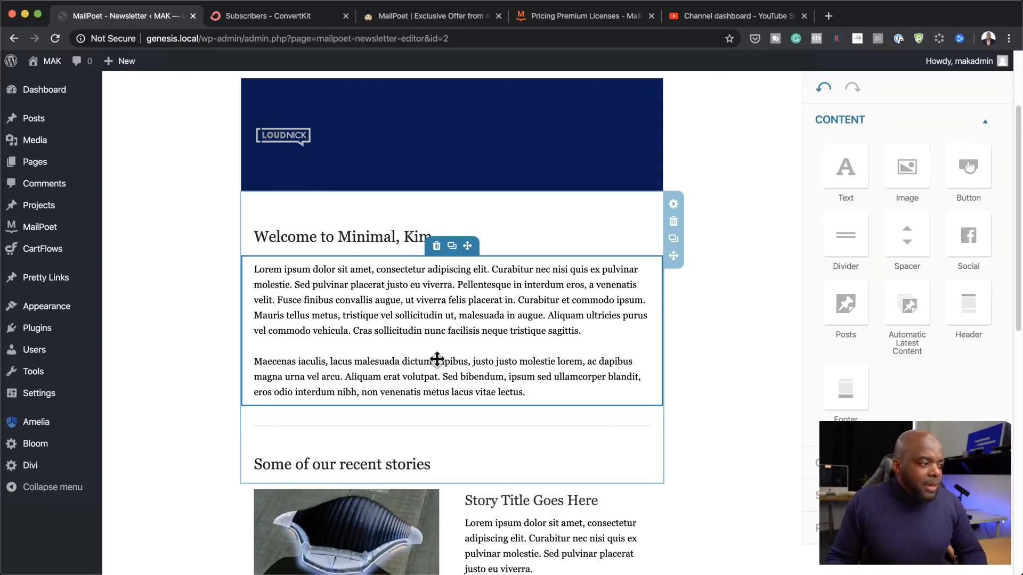
scroll(570, 390, "down", 3)
scroll(570, 390, "down", 1)
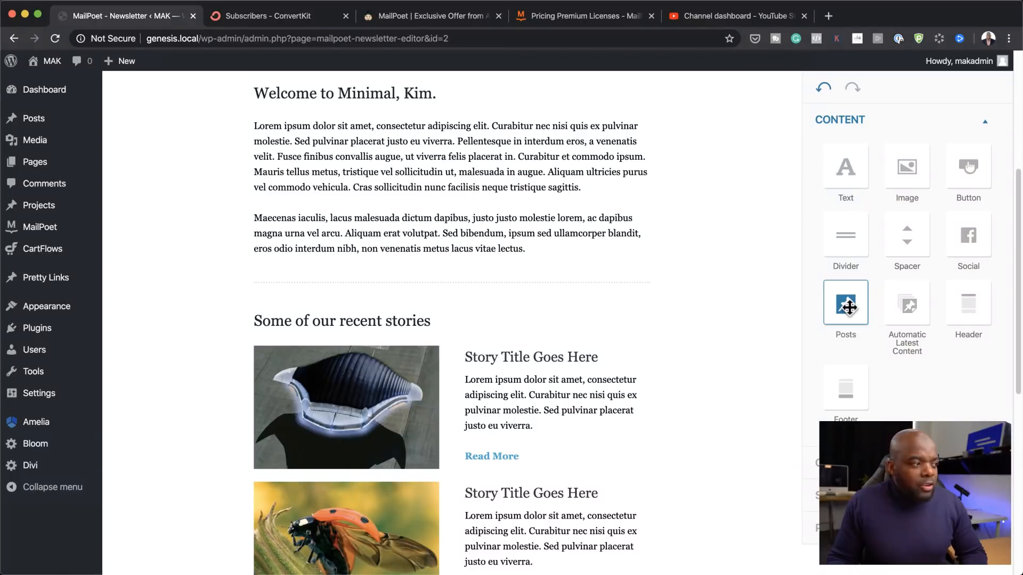
left_click_drag(846, 304, 341, 309)
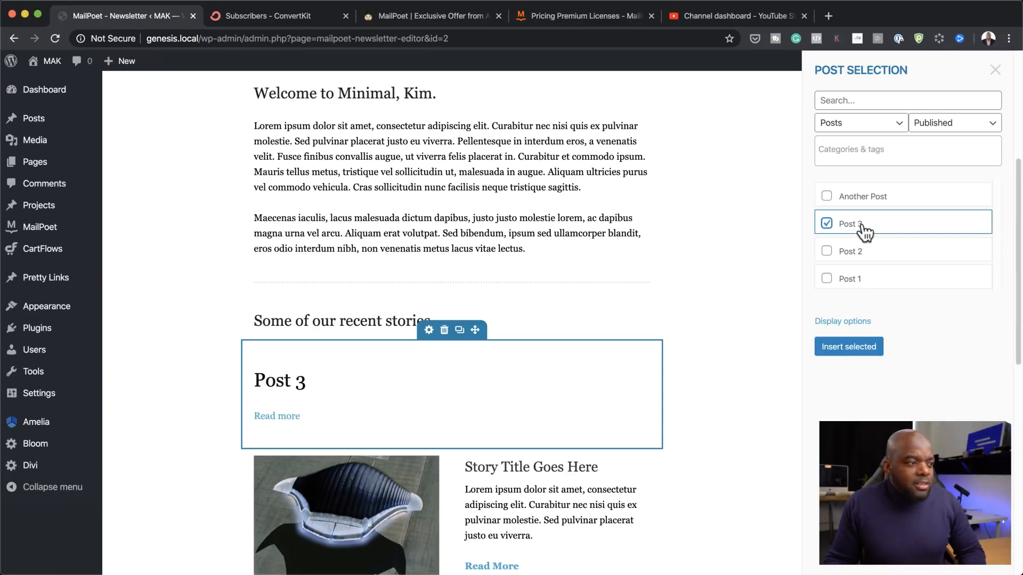
left_click(827, 254)
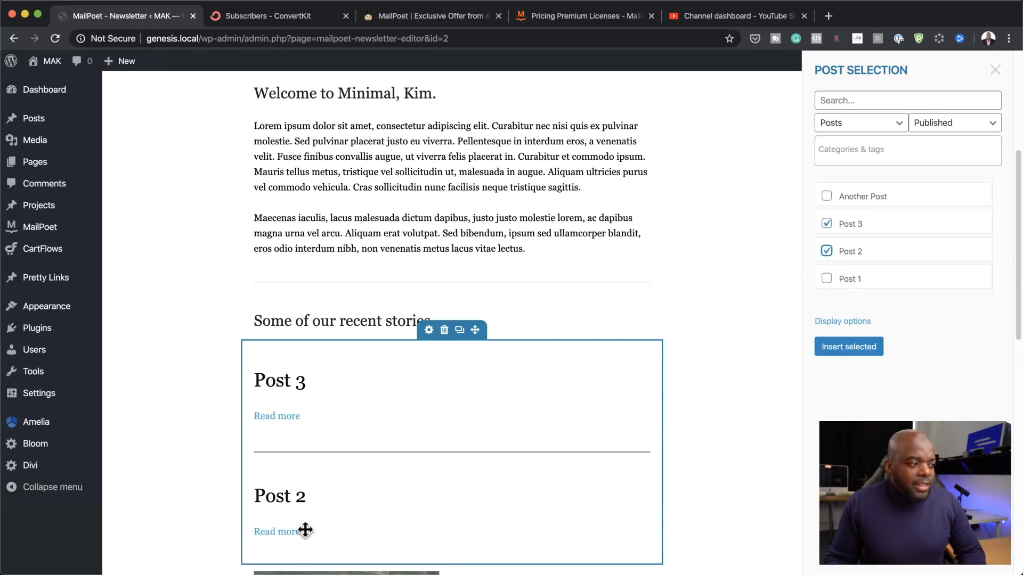
left_click(443, 332)
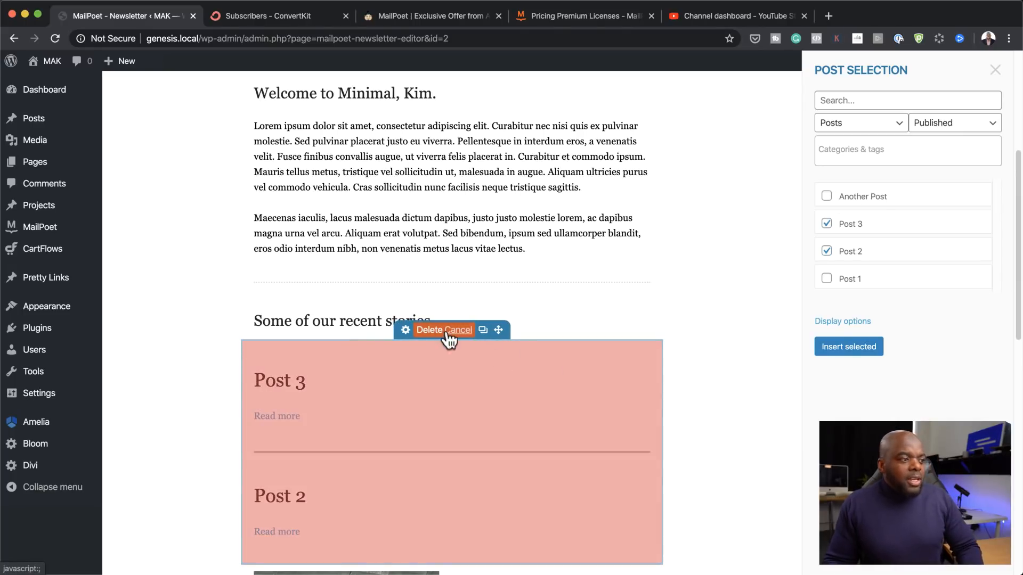
left_click(435, 331)
scroll(587, 341, "up", 5)
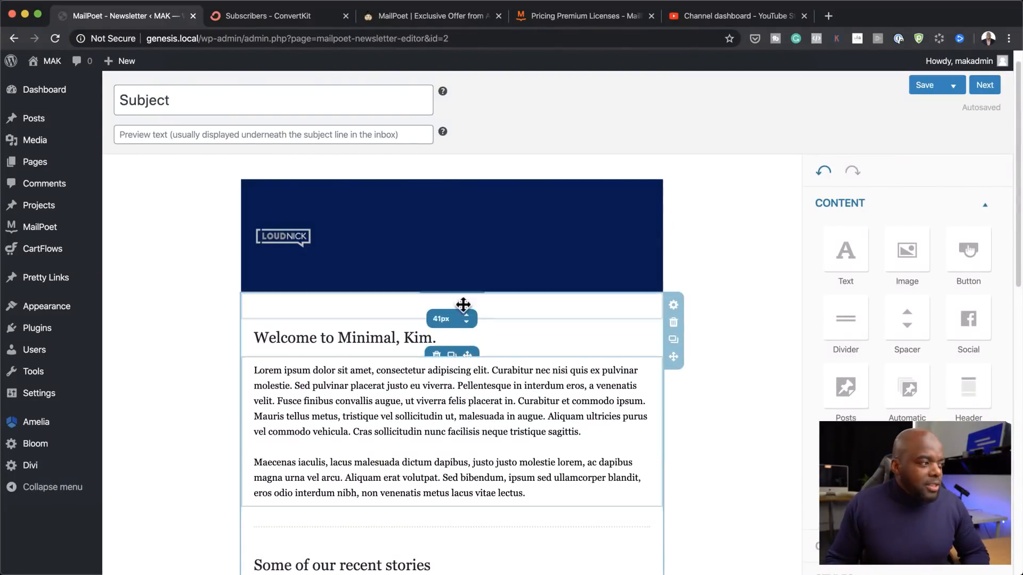
Step: Delete the 'Some of our recent stories' heading and the first story's chair image
scroll(594, 406, "down", 2)
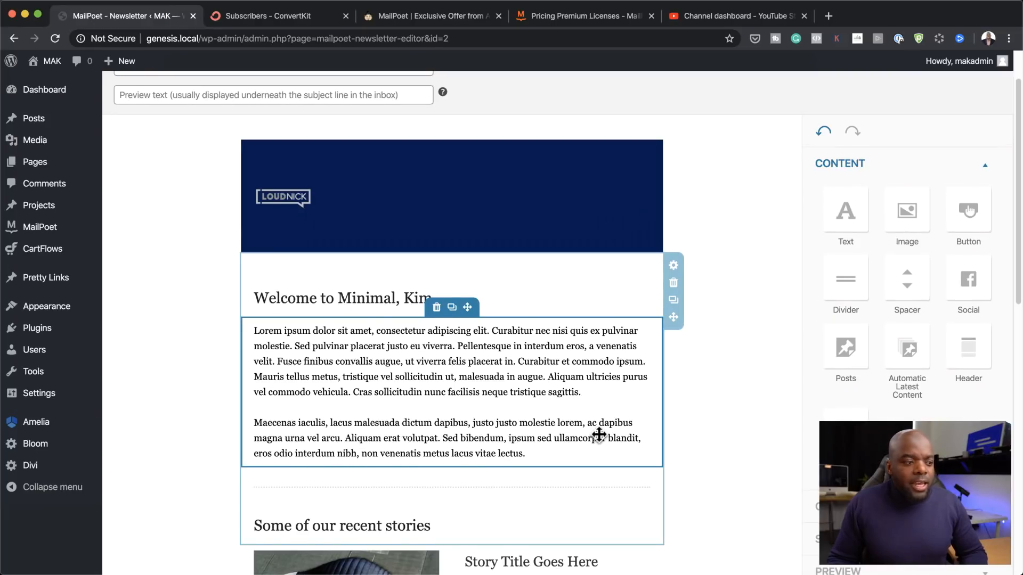
scroll(599, 434, "down", 1)
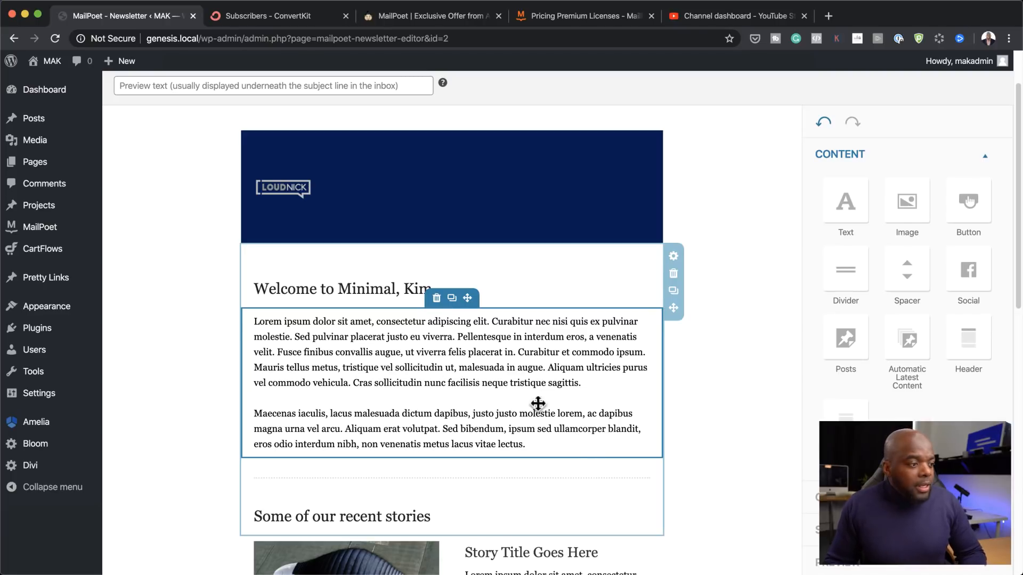
scroll(602, 381, "down", 3)
scroll(599, 381, "down", 1)
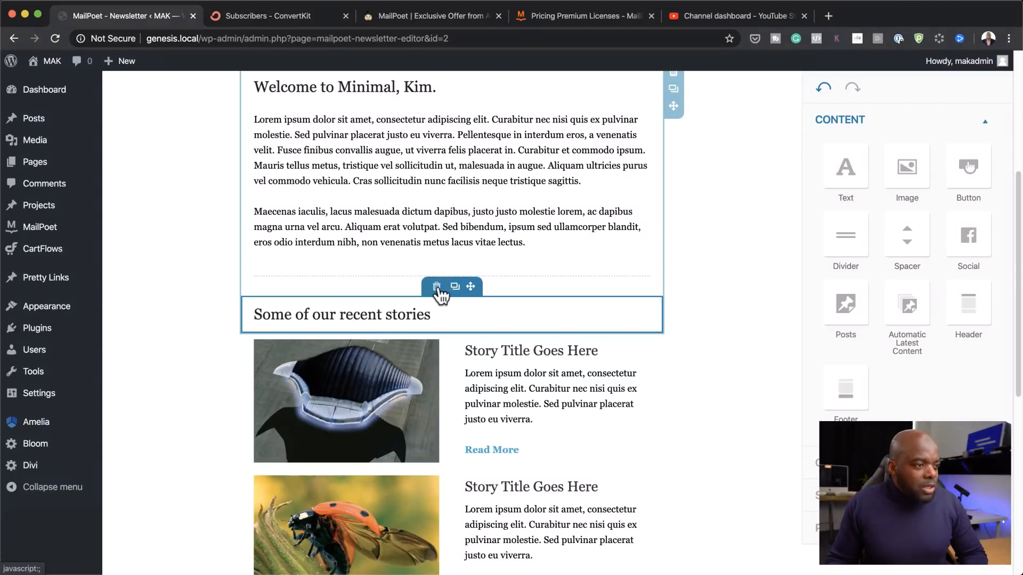
left_click(439, 288)
left_click(428, 292)
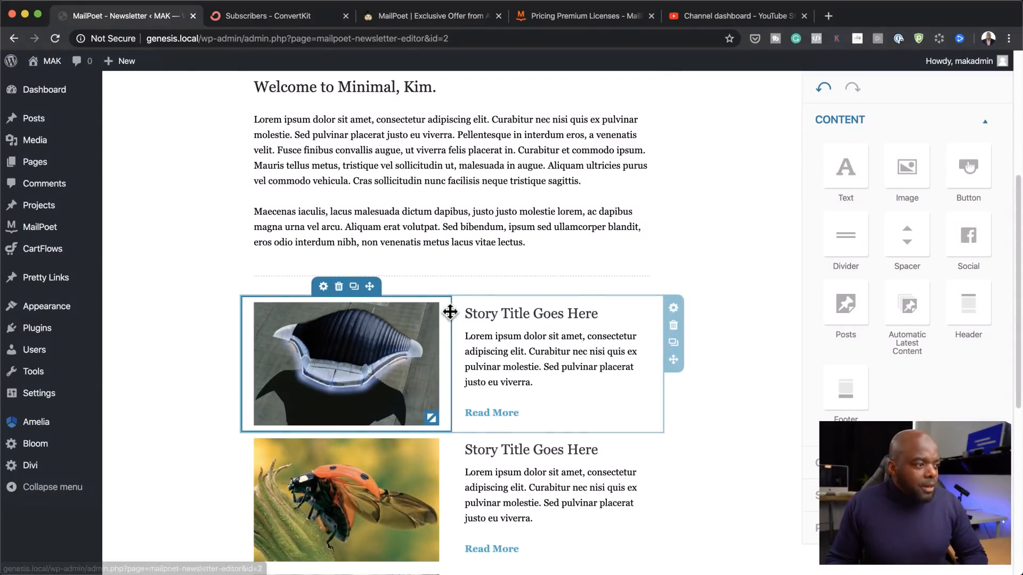
left_click(339, 288)
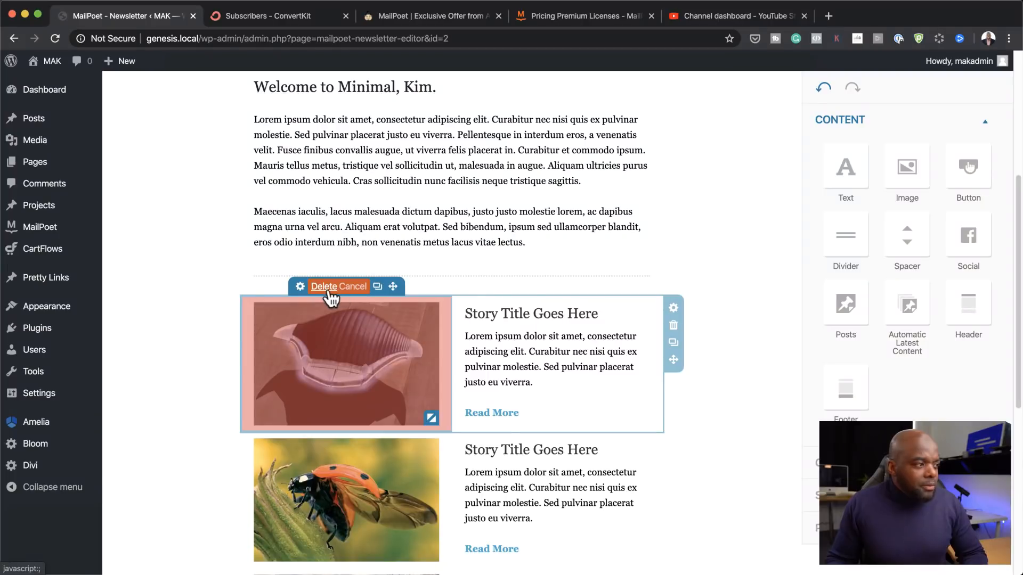
left_click(317, 286)
scroll(606, 417, "down", 7)
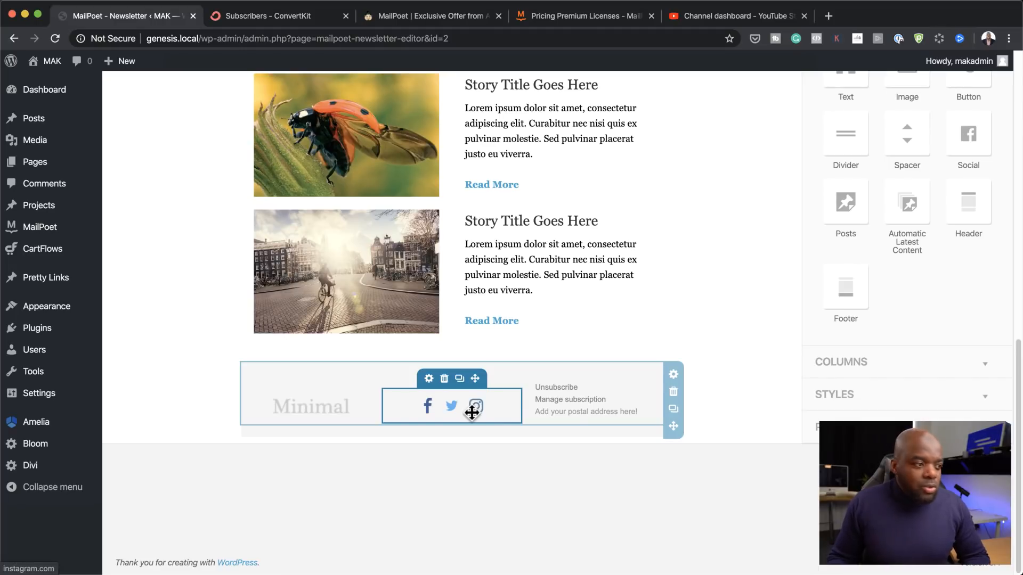
Step: Change the footer Twitter icon's link to the author's own Twitter profile URL
left_click(430, 380)
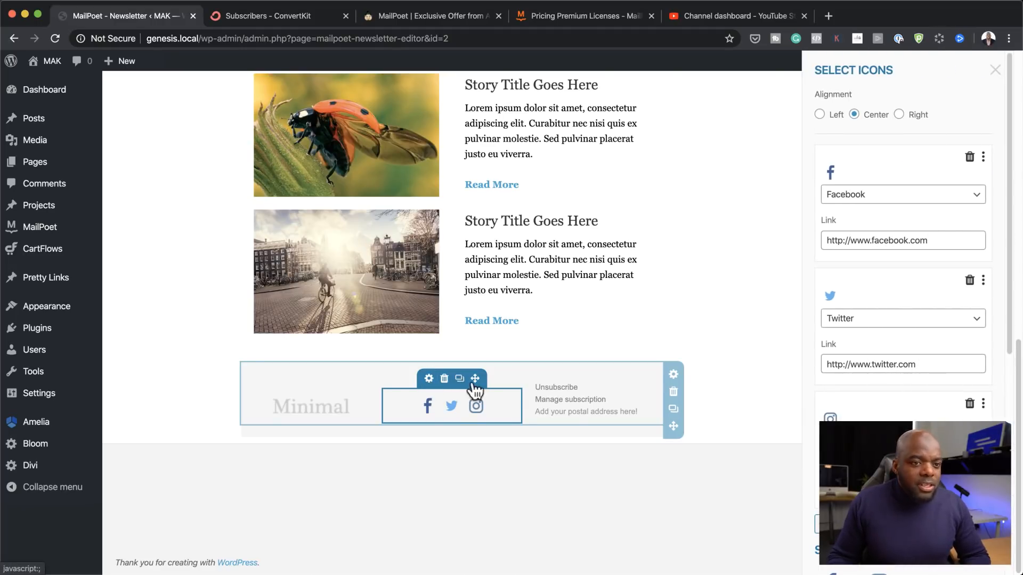
left_click(937, 365)
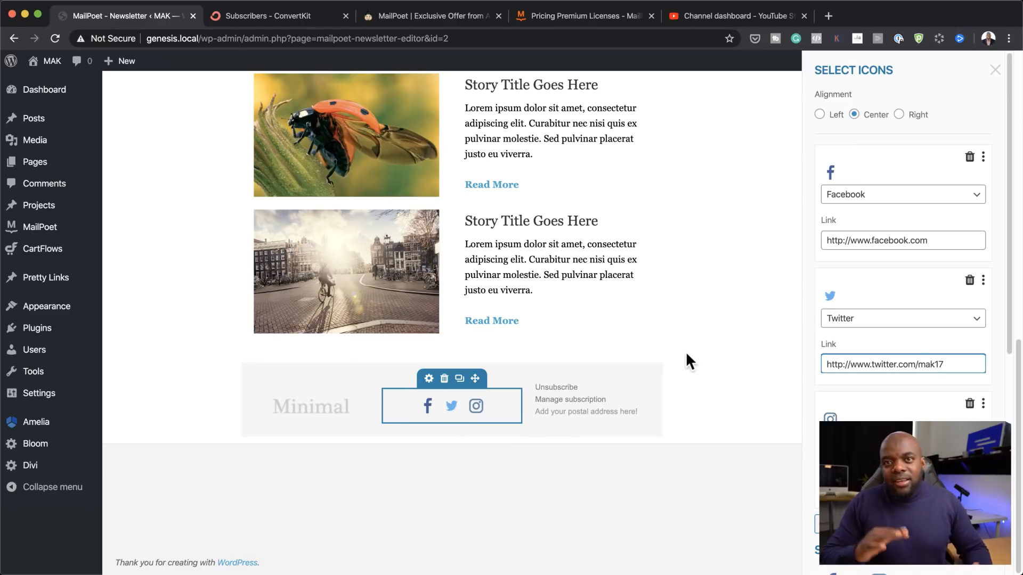
scroll(709, 341, "up", 15)
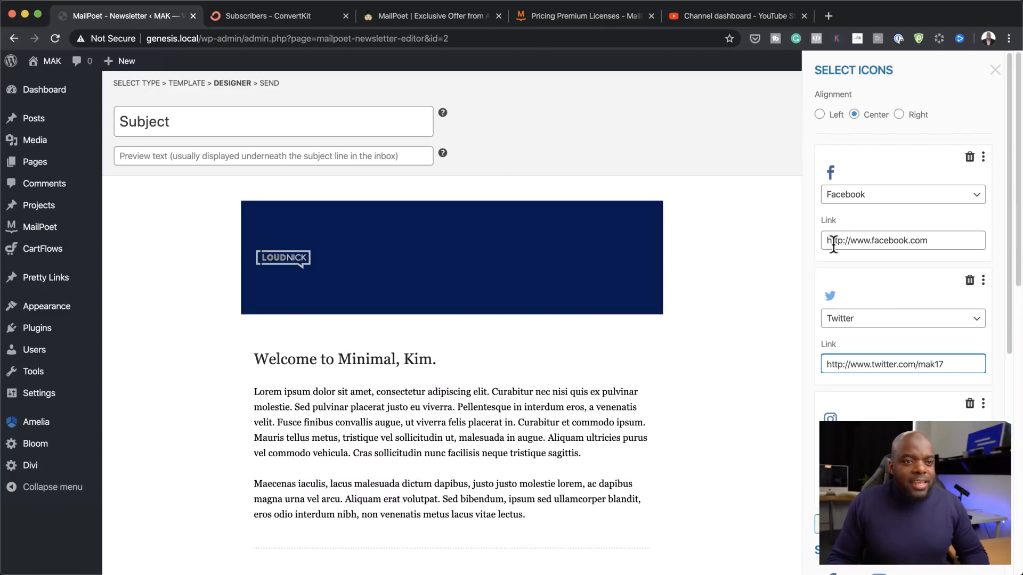
Step: Close the social icons panel, leave the welcome paragraph format unchanged, and proceed to Last Details
left_click(994, 70)
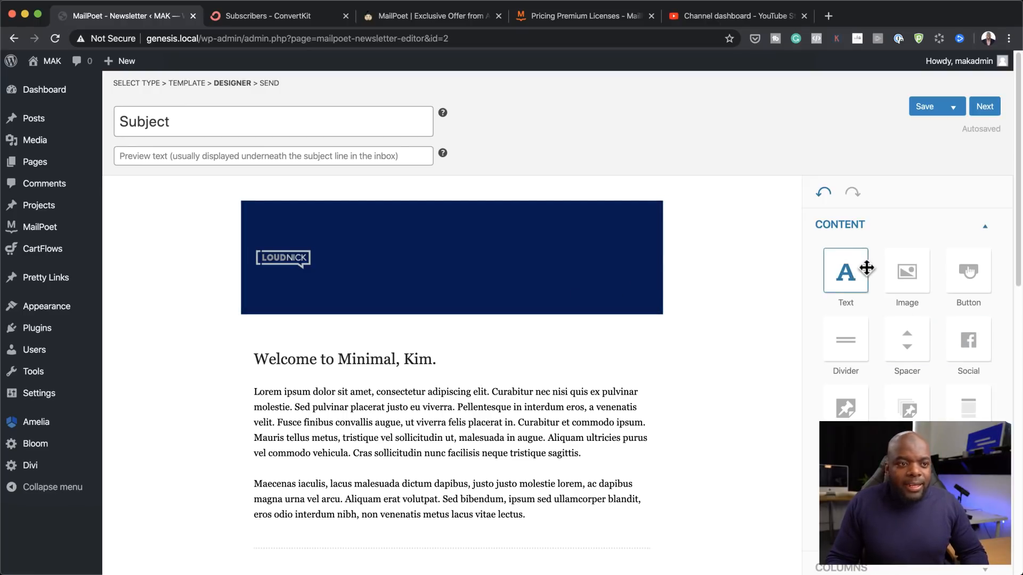
left_click(424, 406)
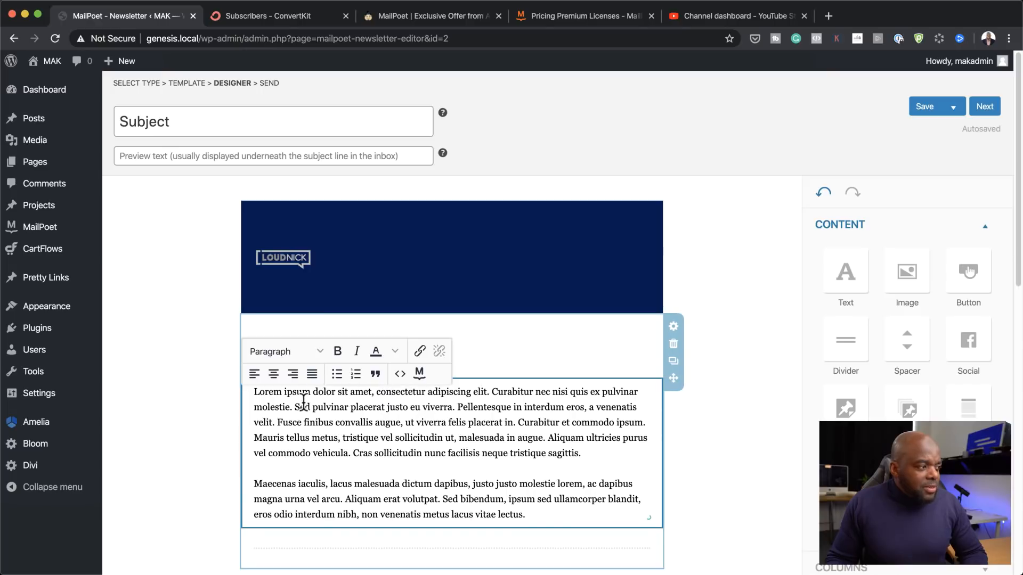
triple_click(323, 410)
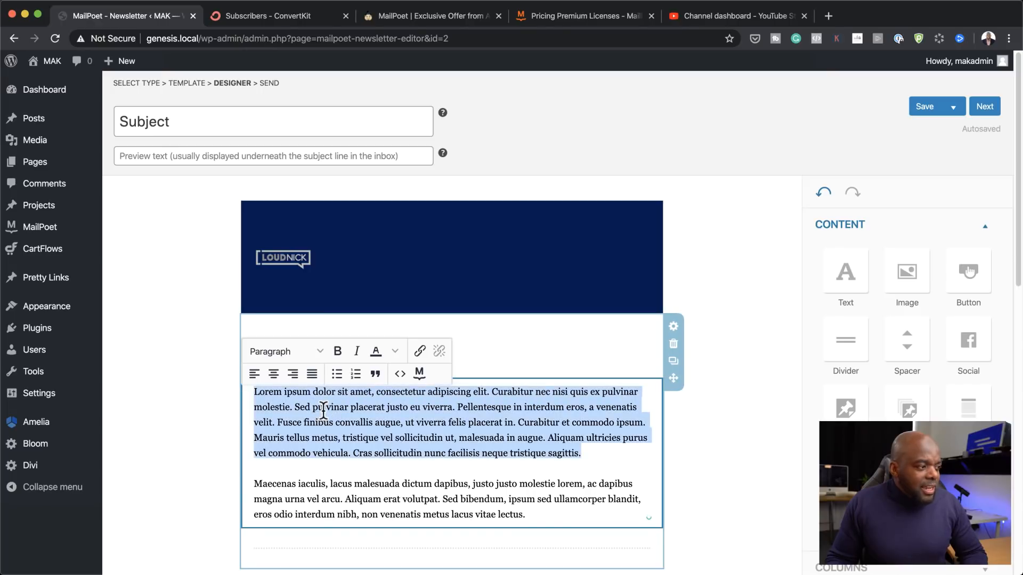
left_click(319, 351)
left_click(479, 457)
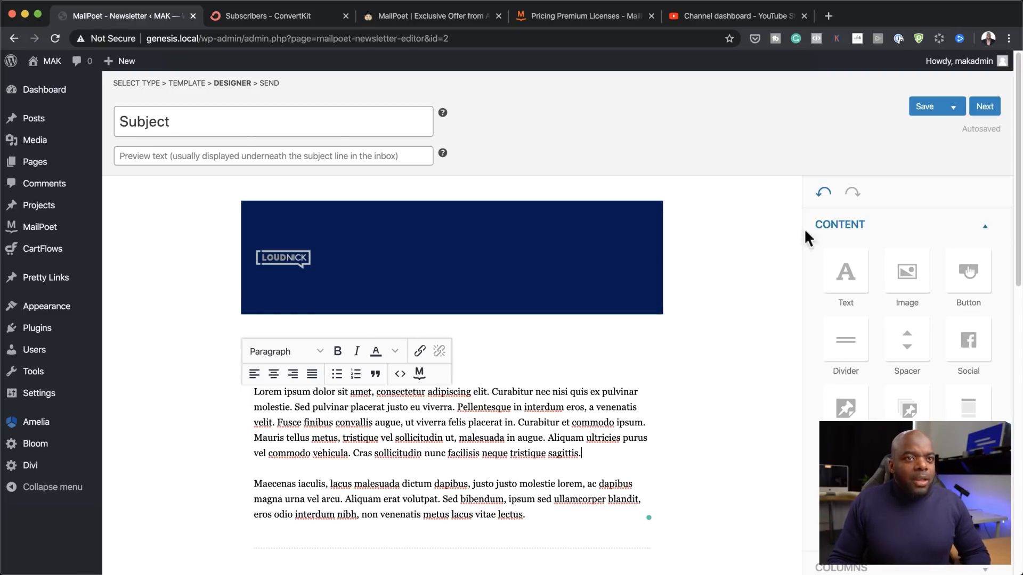
left_click(985, 108)
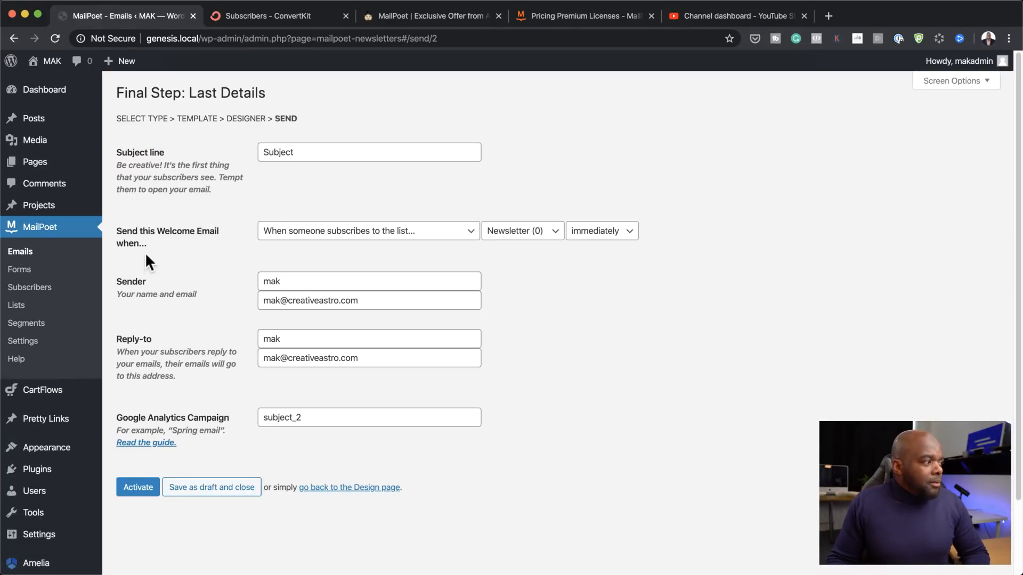
Step: Review the welcome email's subject, trigger options and Newsletter list on the Last Details step
double_click(308, 154)
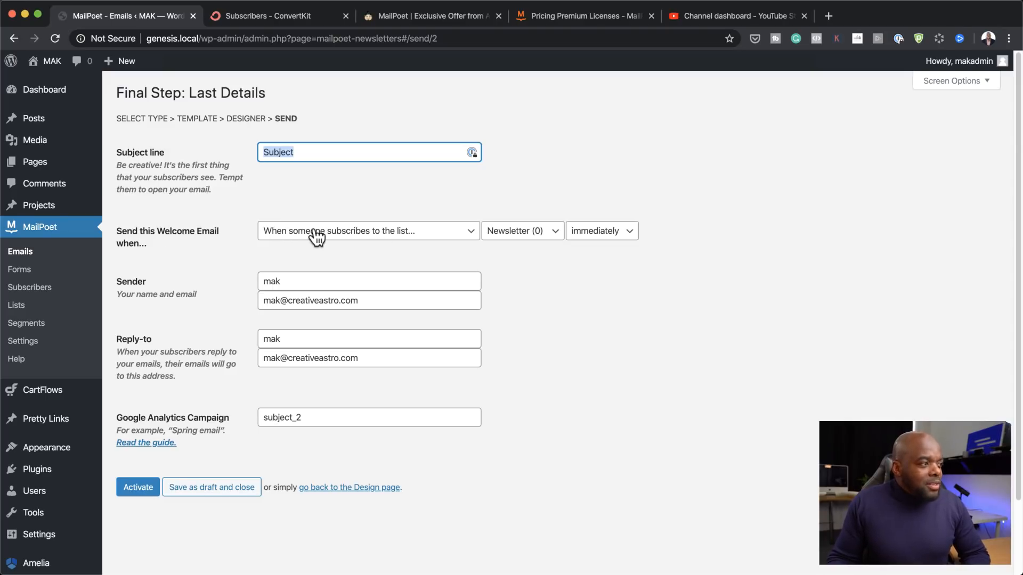
left_click(458, 237)
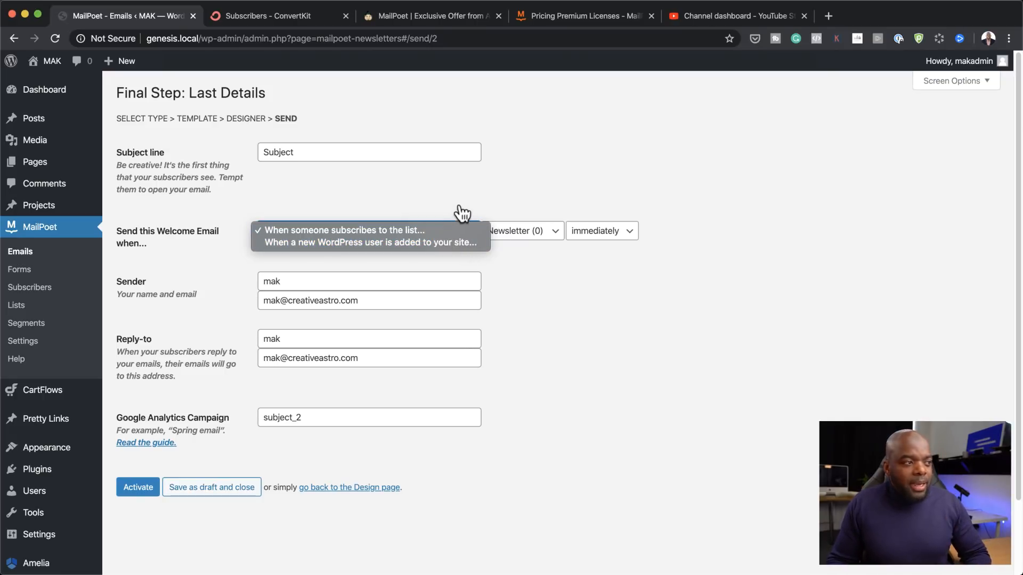
left_click(458, 207)
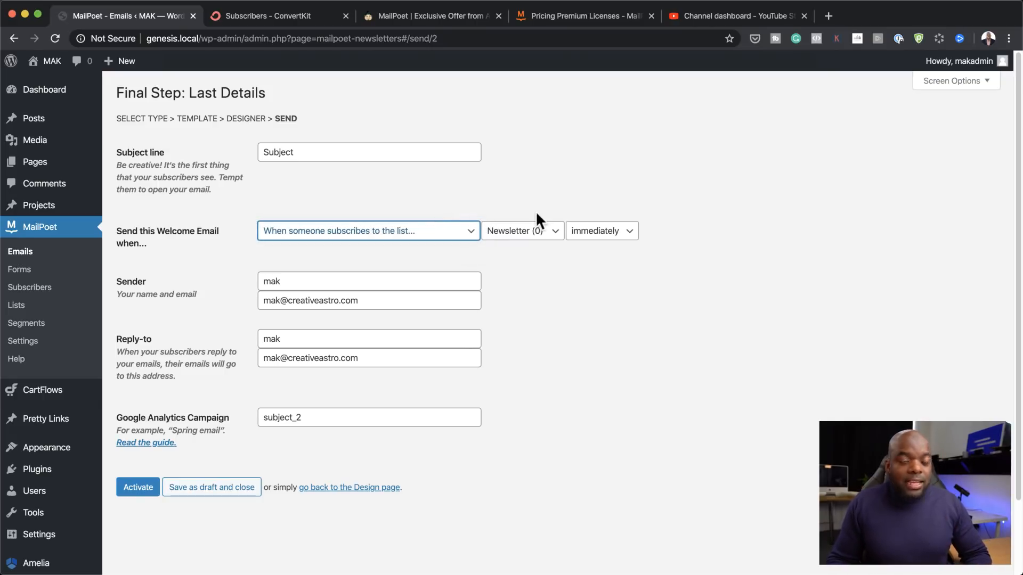
left_click(554, 234)
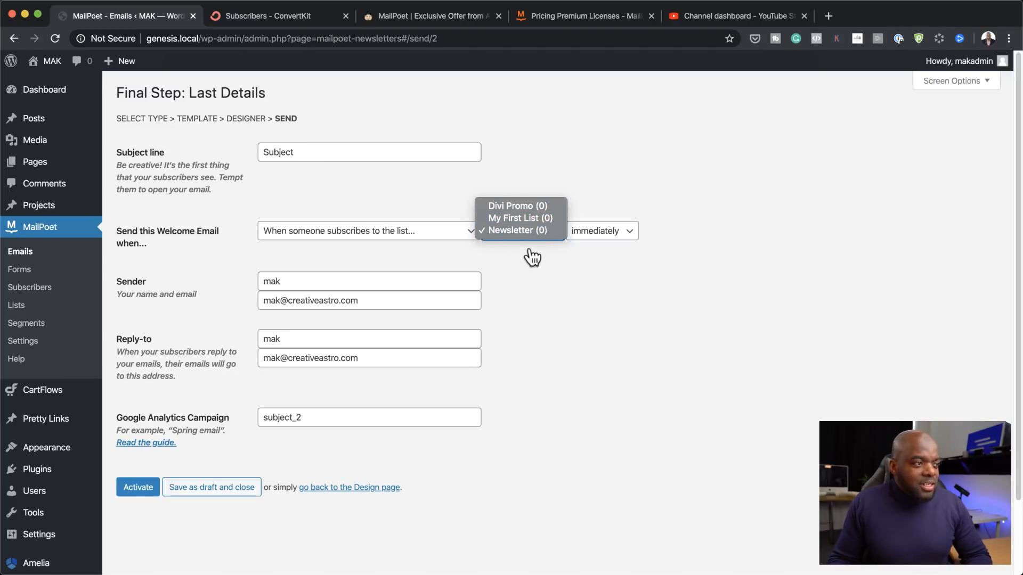
Step: Set the welcome email to send 2 hours after someone joins the Newsletter list
left_click(624, 242)
left_click(626, 241)
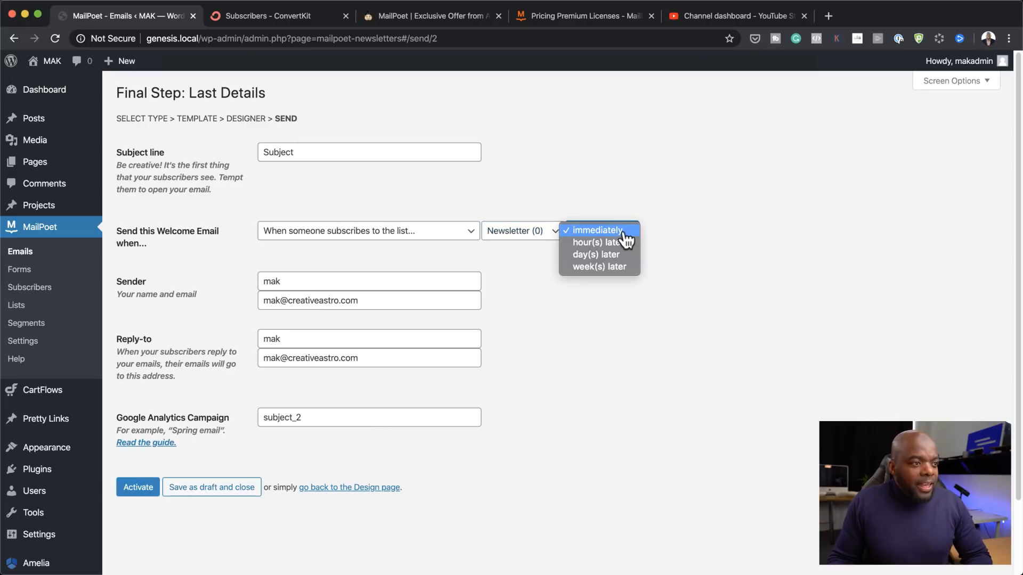
left_click(630, 248)
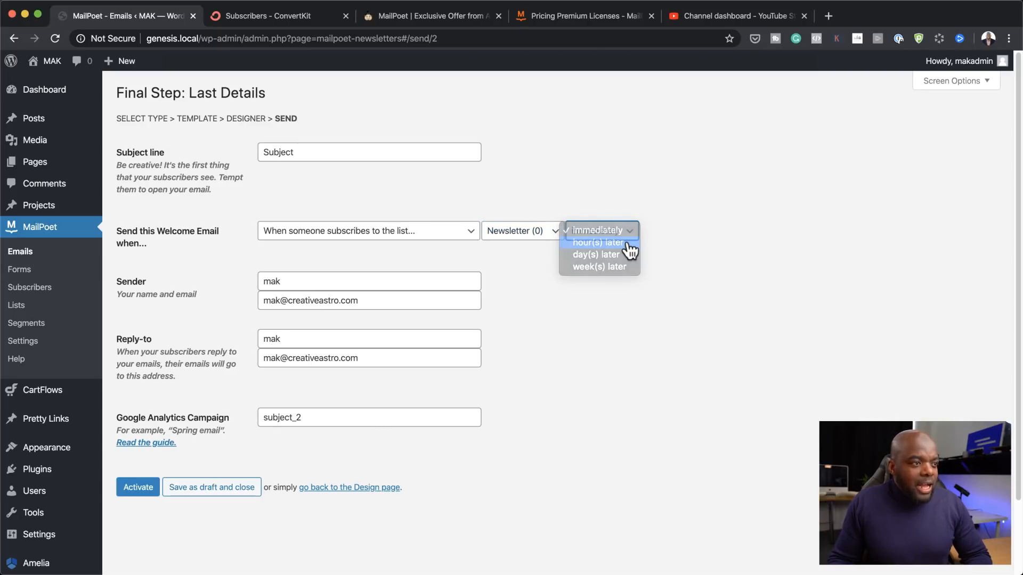
left_click_drag(586, 231, 564, 235)
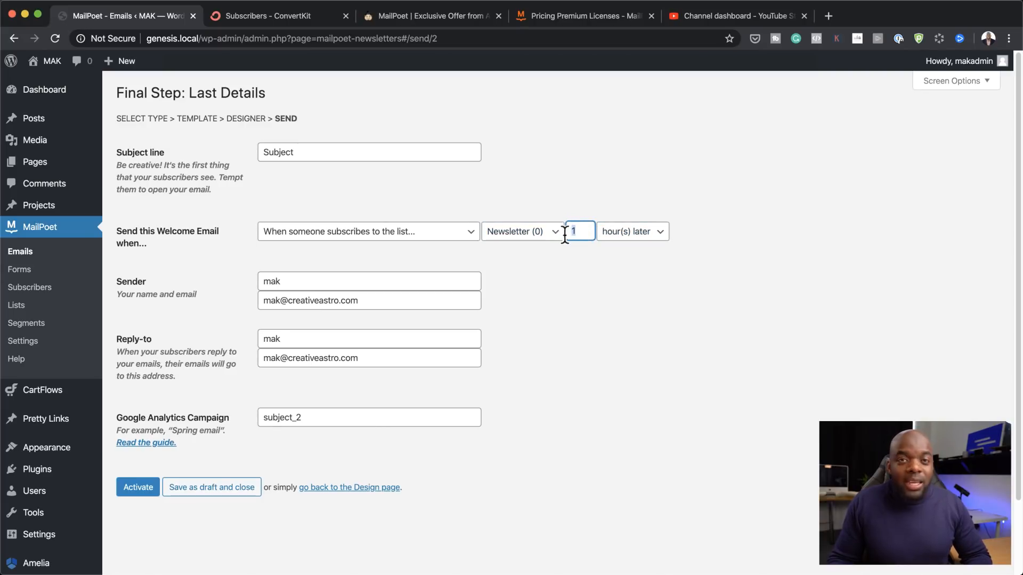
type("2")
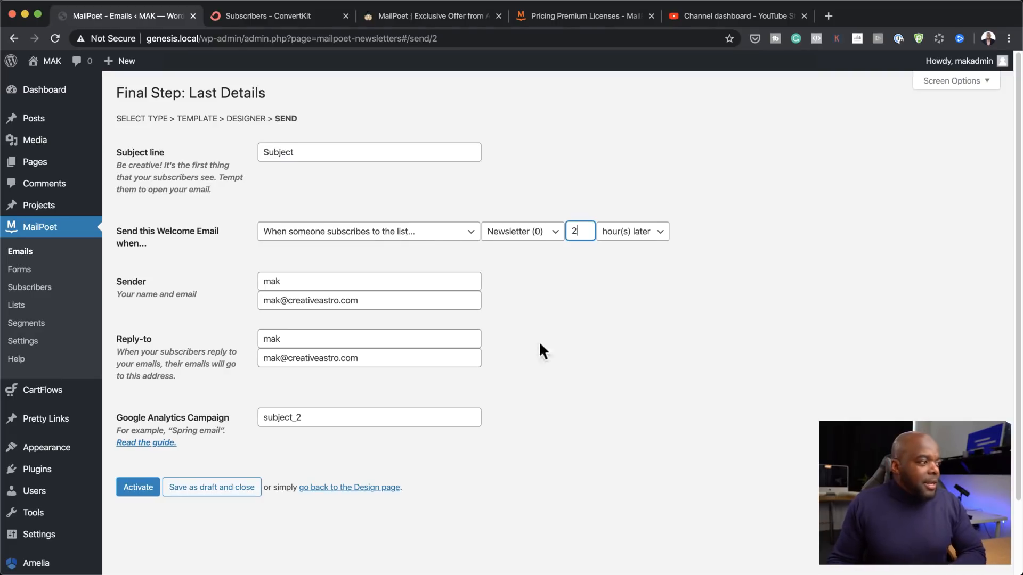
Step: Capitalise the sender name's first letter to 'M' and activate the welcome email
scroll(453, 325, "down", 2)
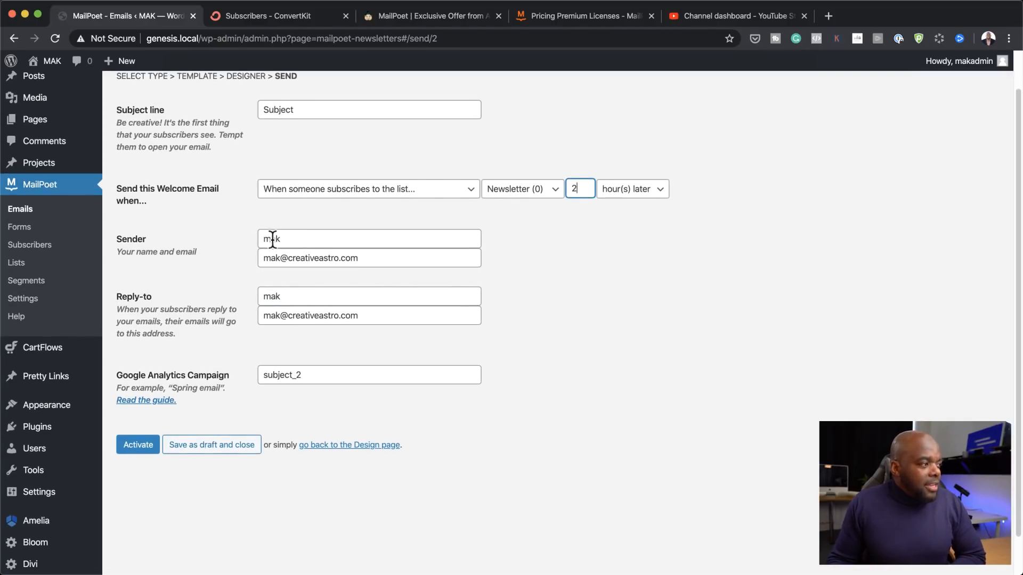
left_click_drag(270, 238, 254, 238)
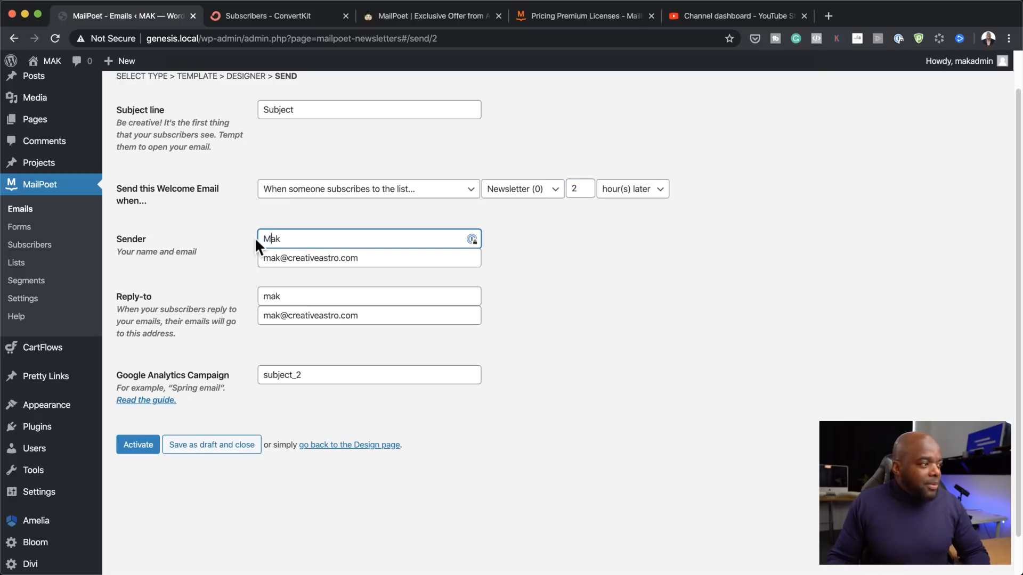
type("M")
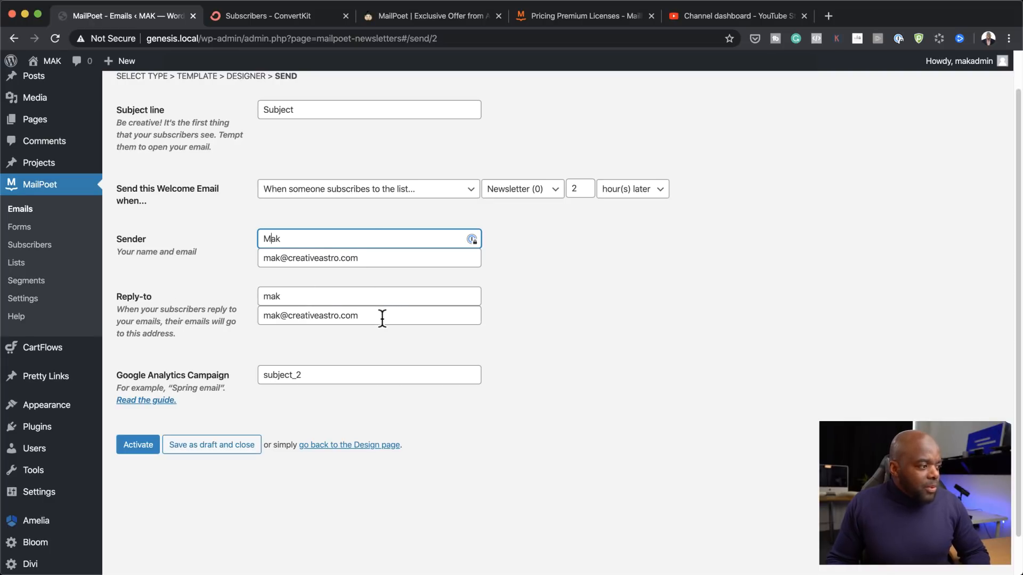
scroll(244, 386, "down", 2)
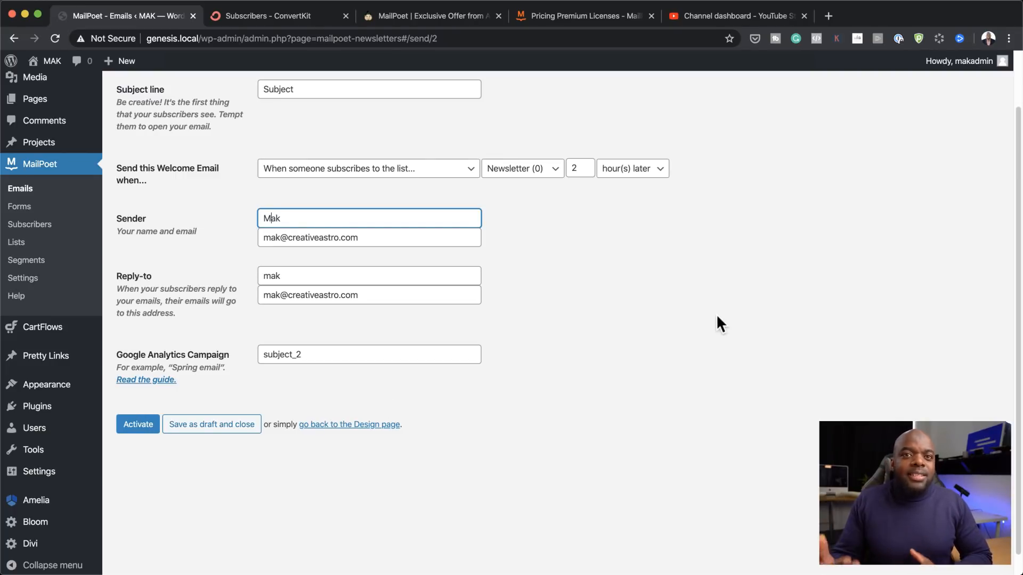
scroll(701, 260, "up", 3)
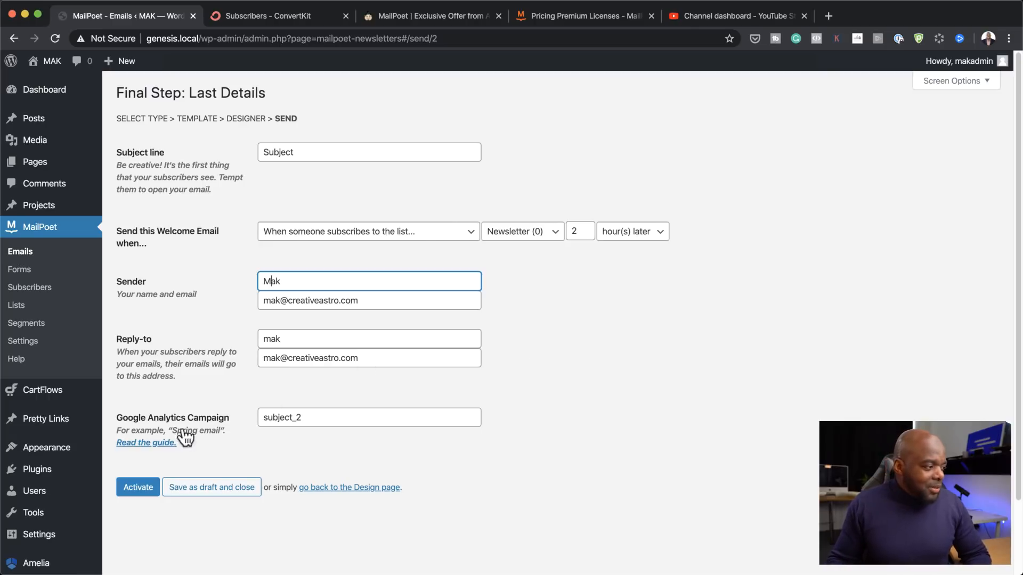
left_click(143, 491)
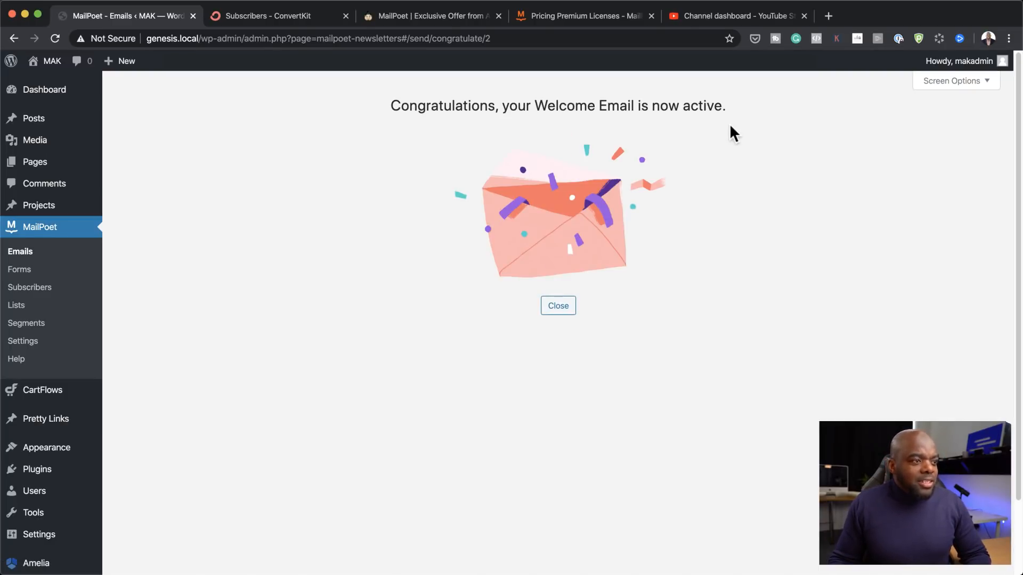
Step: Close the 'Welcome Email is now active' confirmation to return to the Emails list
left_click(564, 312)
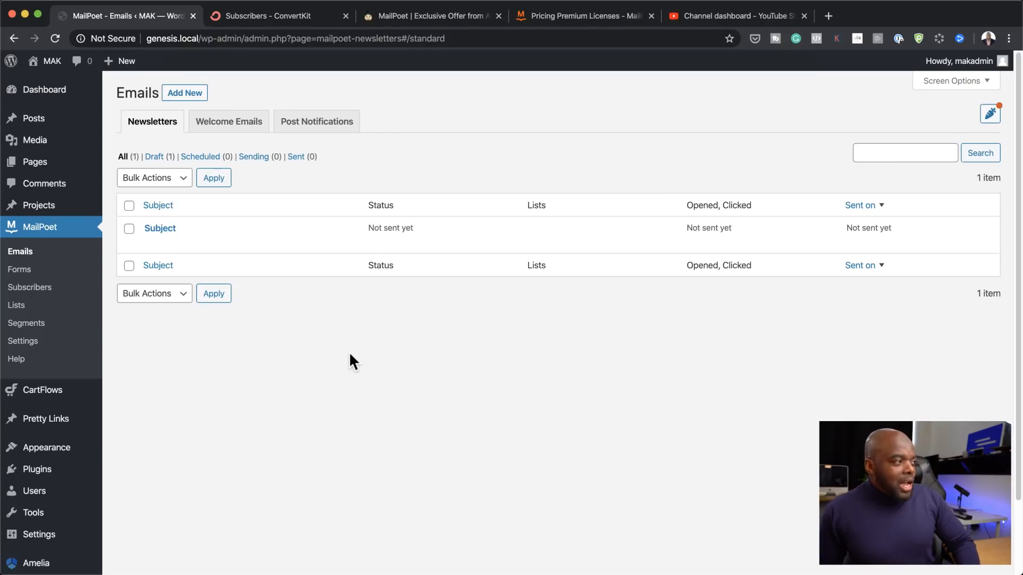
Step: Create a new MailPoet signup form from the Forms page
left_click(26, 273)
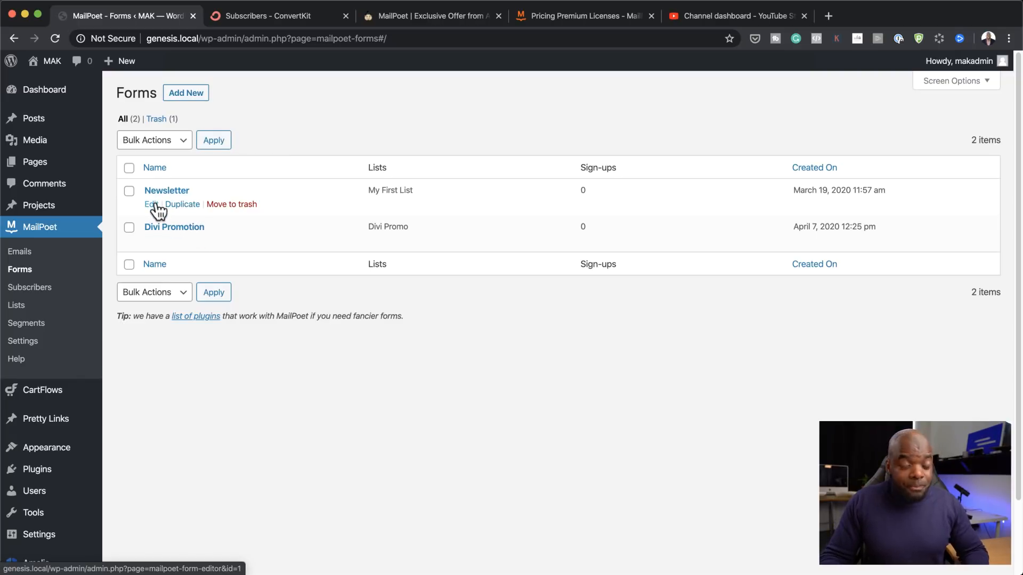
left_click(193, 95)
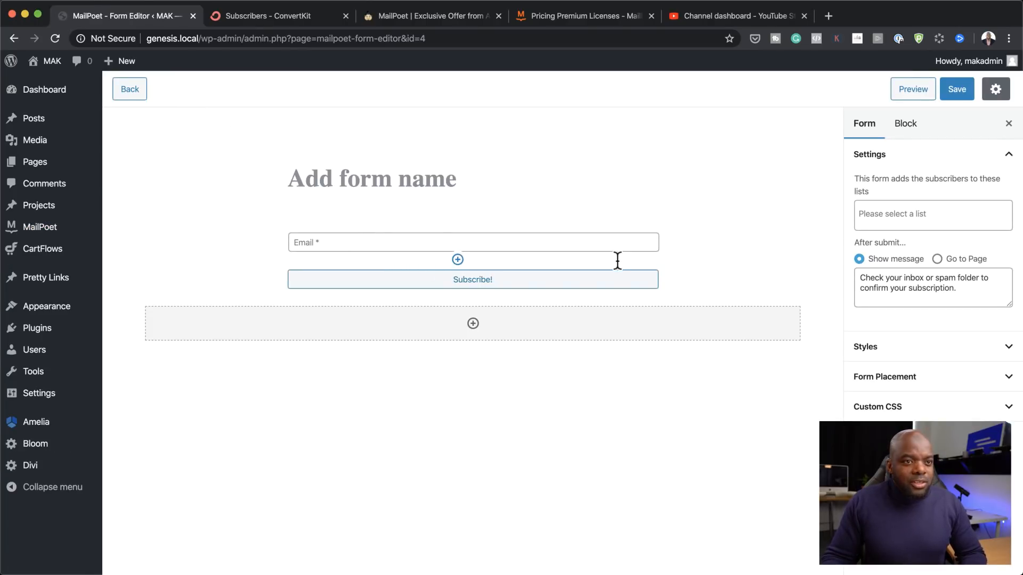
Step: Link the form to the Newsletter list, title it 'Newsletter Subscribers', and save
left_click(913, 124)
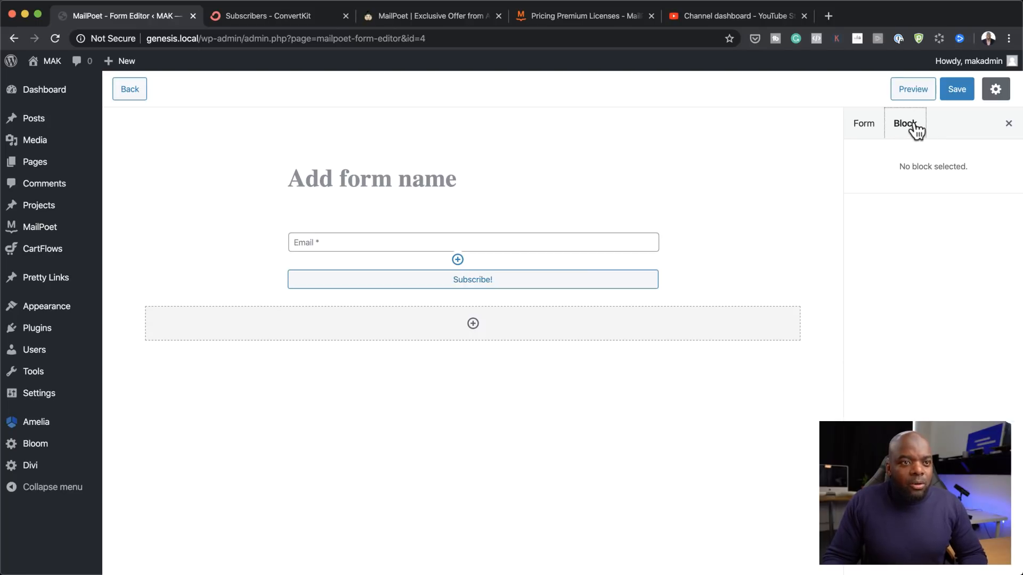
left_click(864, 132)
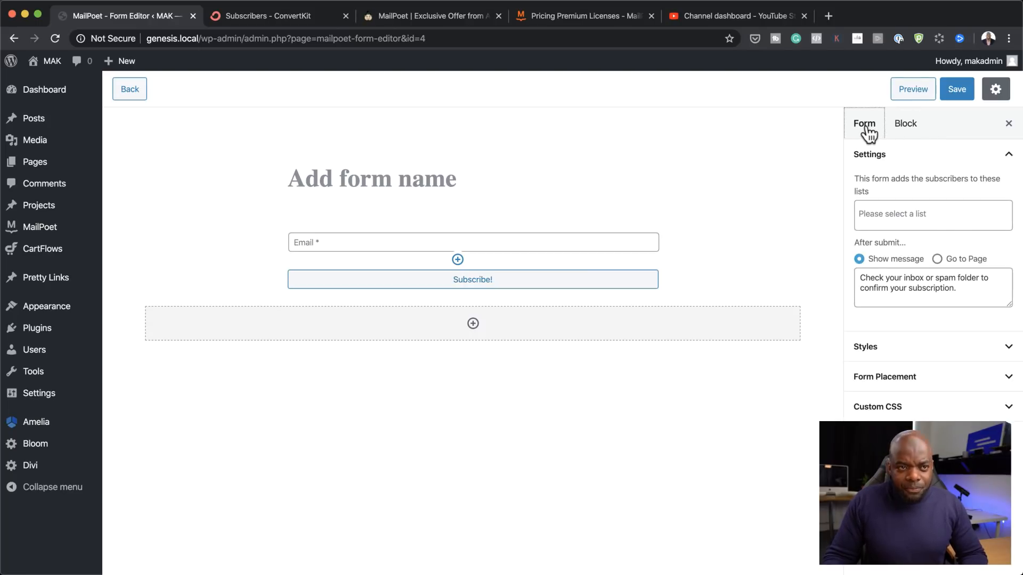
left_click(883, 215)
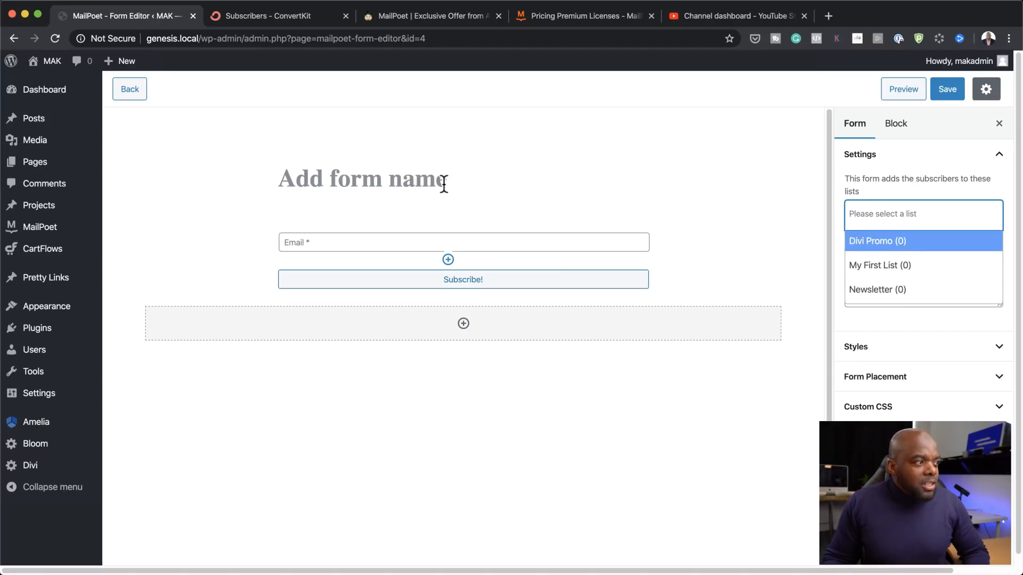
left_click(880, 294)
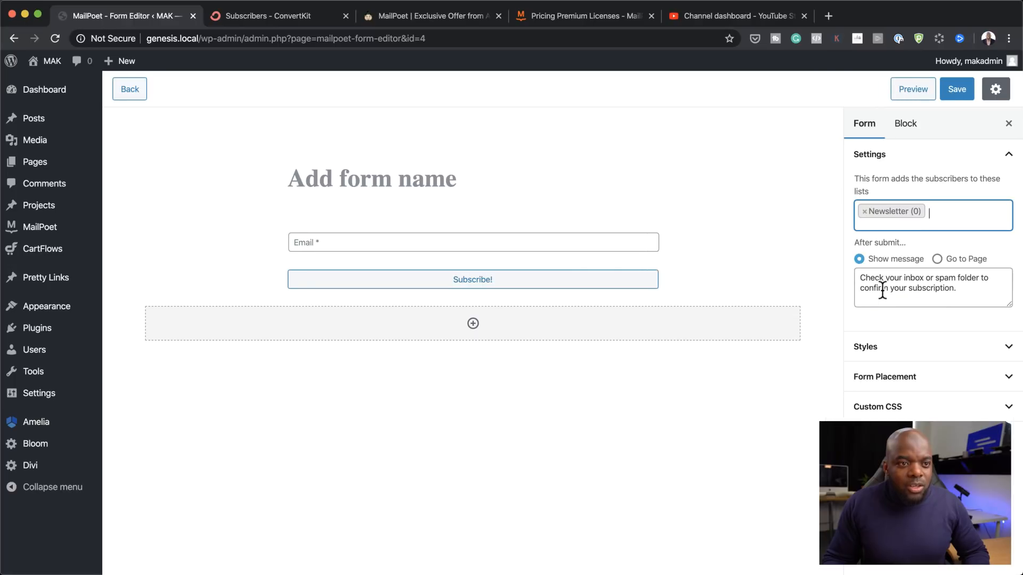
left_click(432, 179)
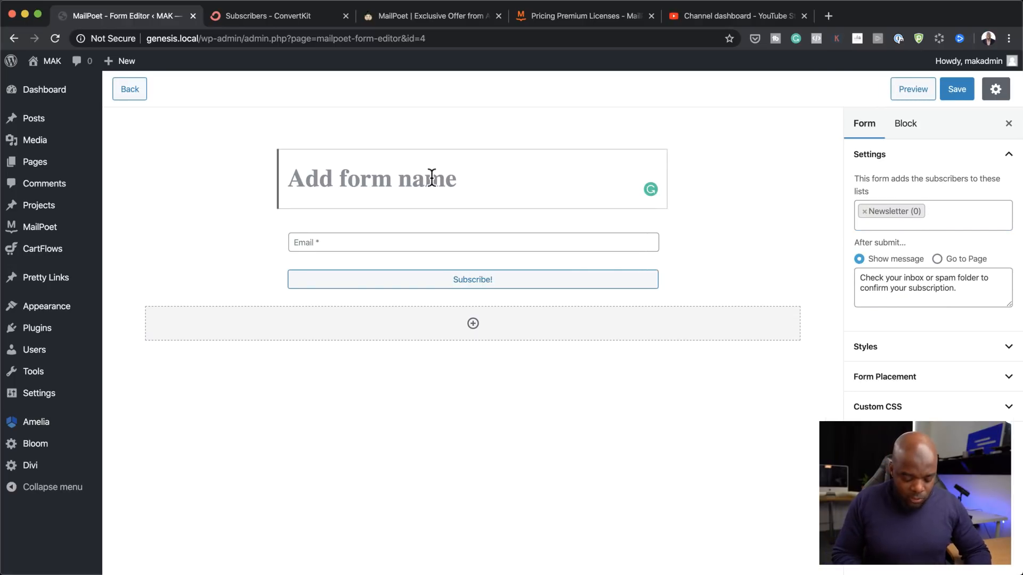
type("News")
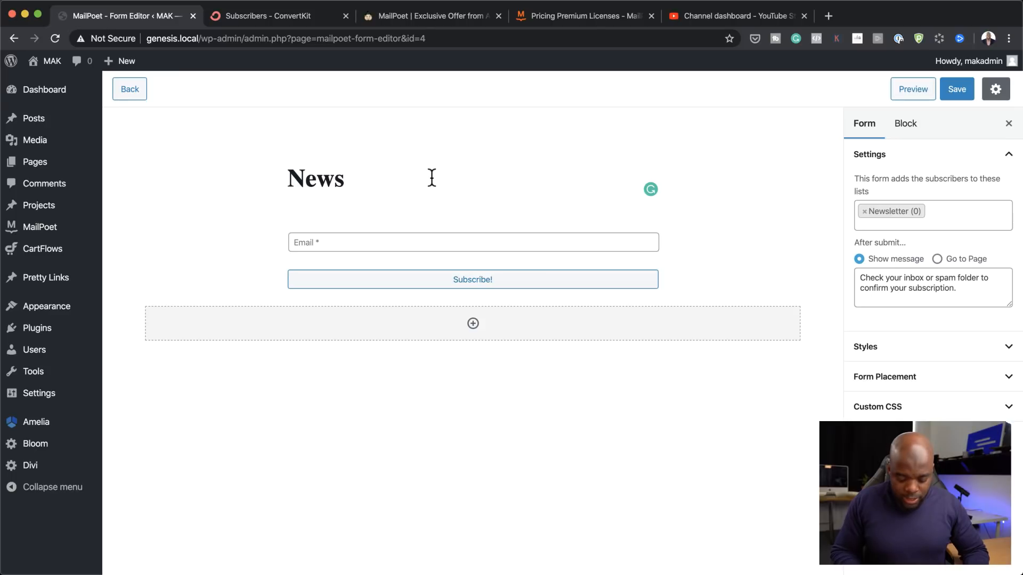
type("letter")
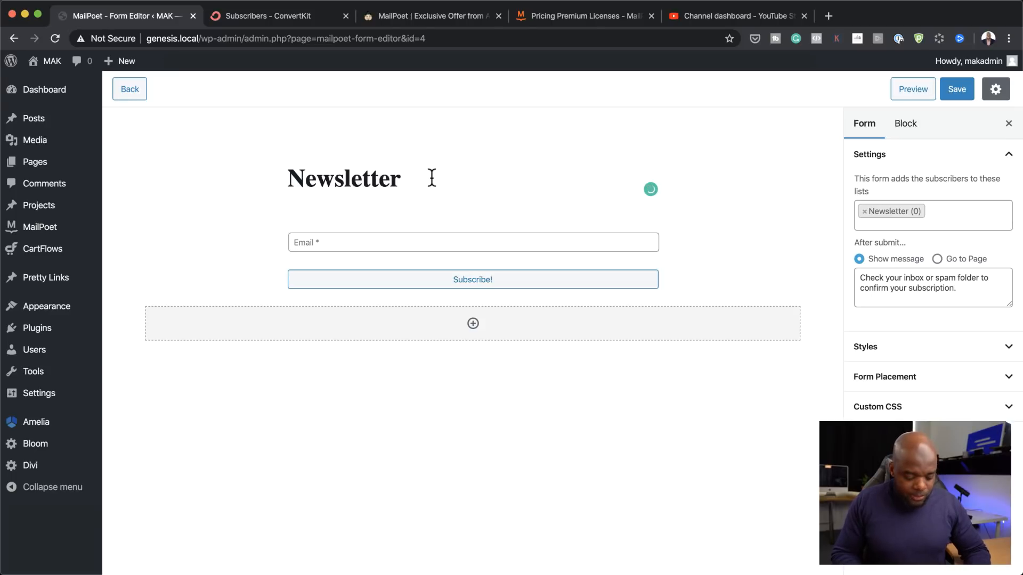
type(" Subsc")
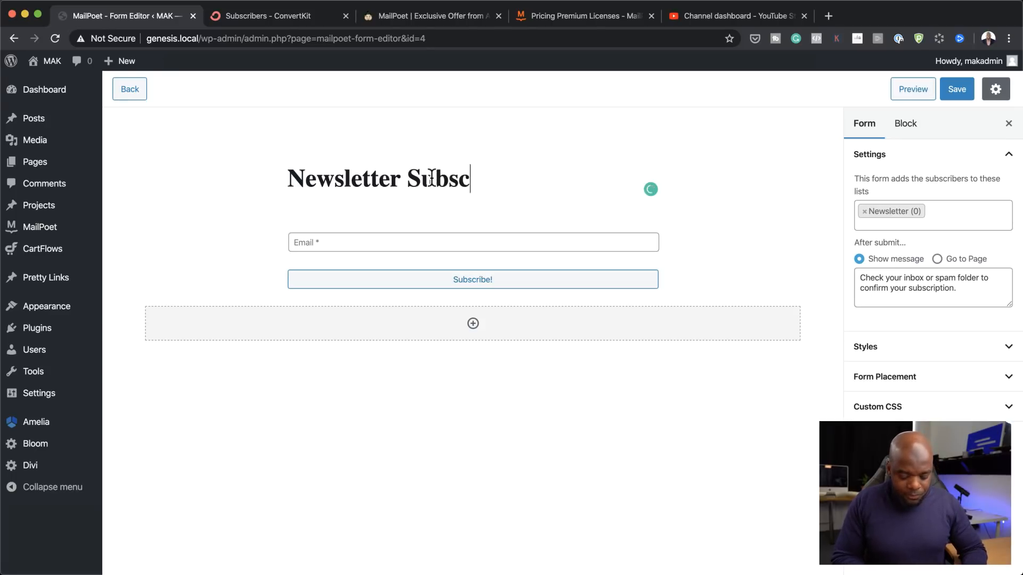
type("ribers")
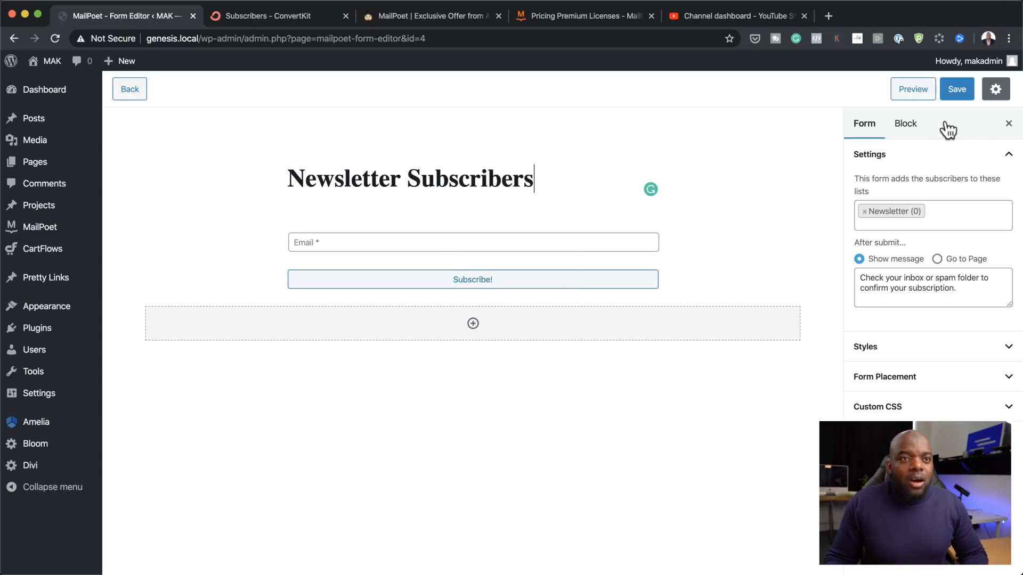
left_click(957, 92)
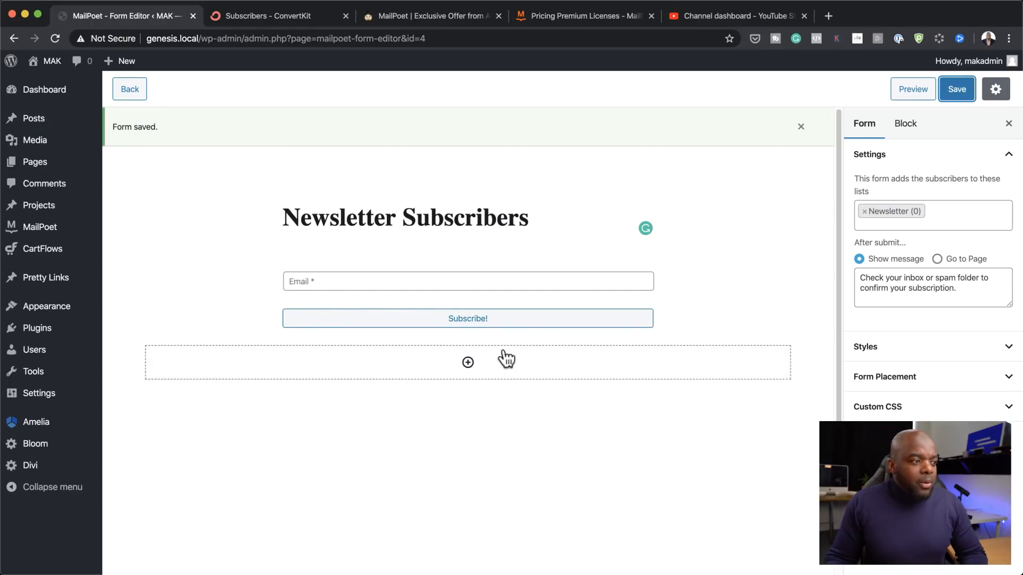
Step: Insert a First name field, move it above Email, and save the form
left_click(473, 324)
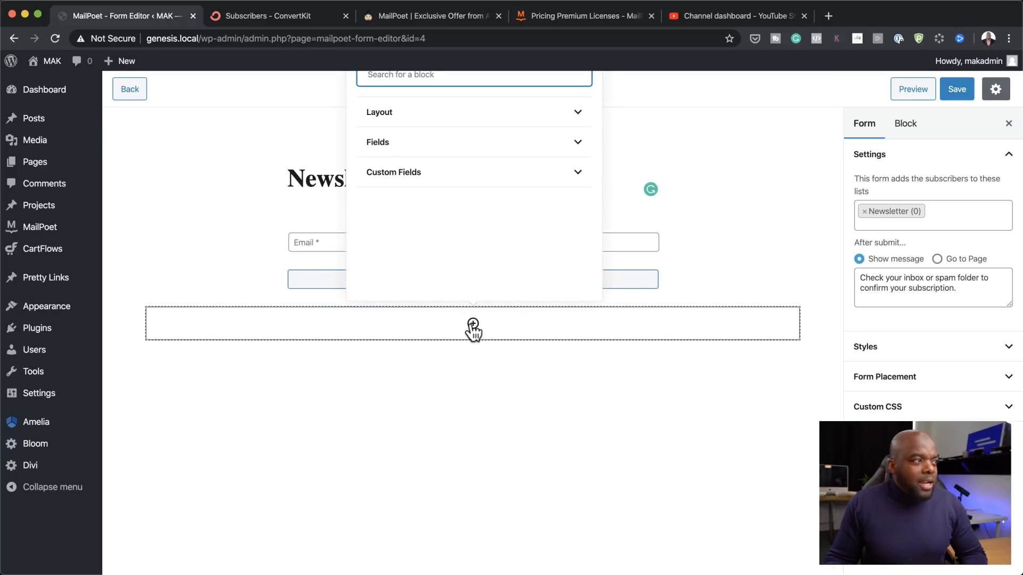
left_click(577, 143)
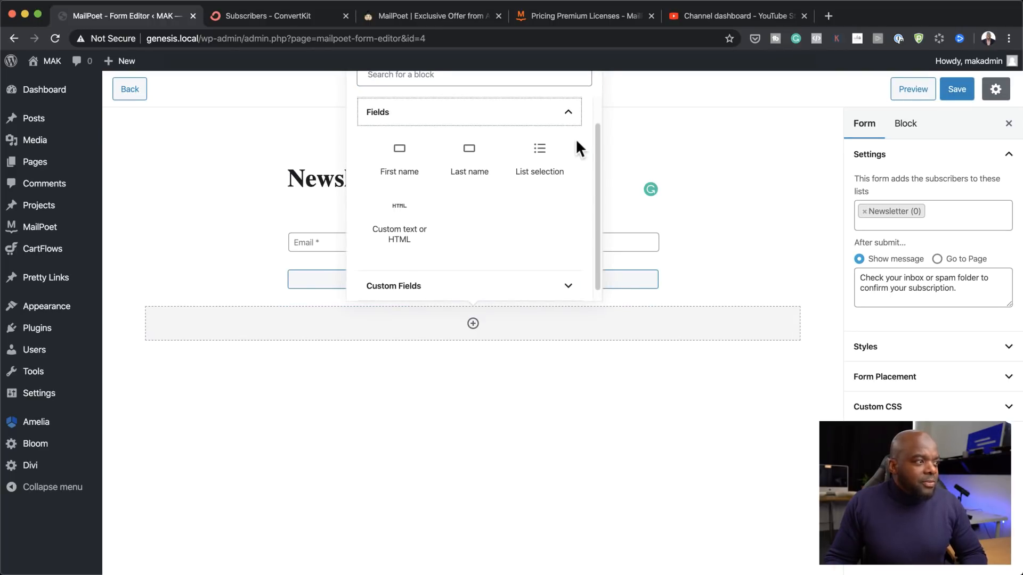
left_click(399, 163)
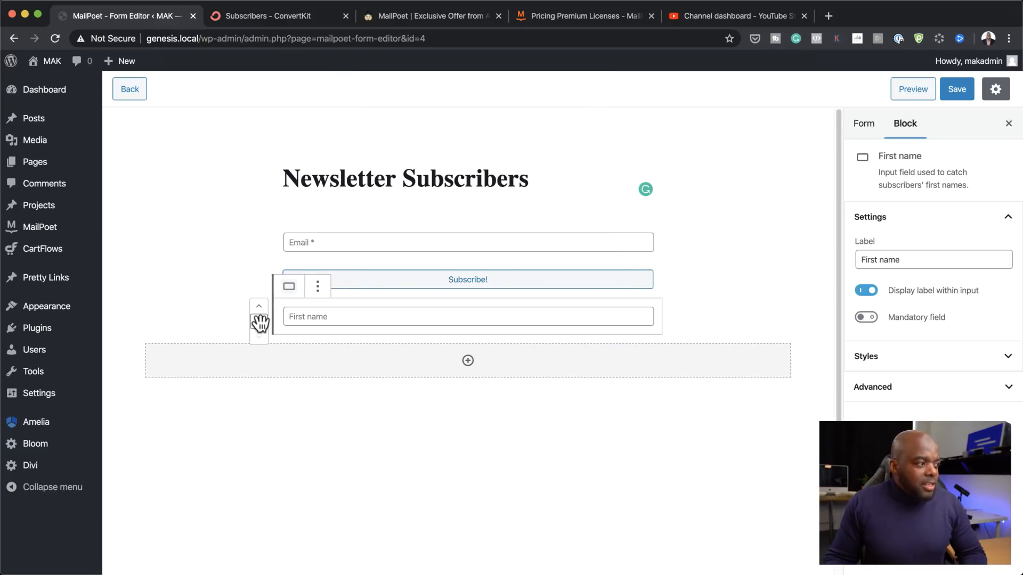
left_click_drag(260, 324, 270, 226)
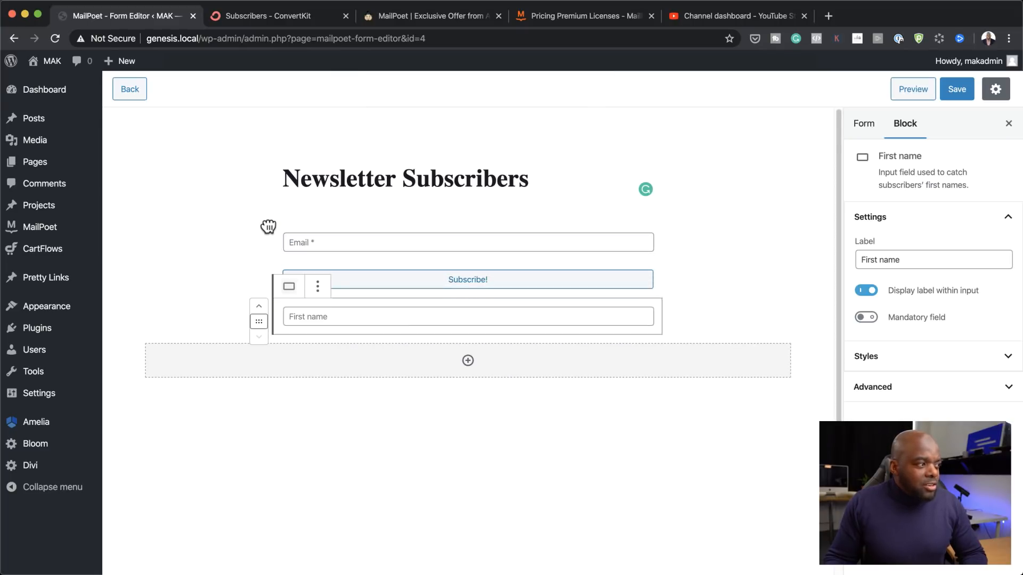
left_click(260, 309)
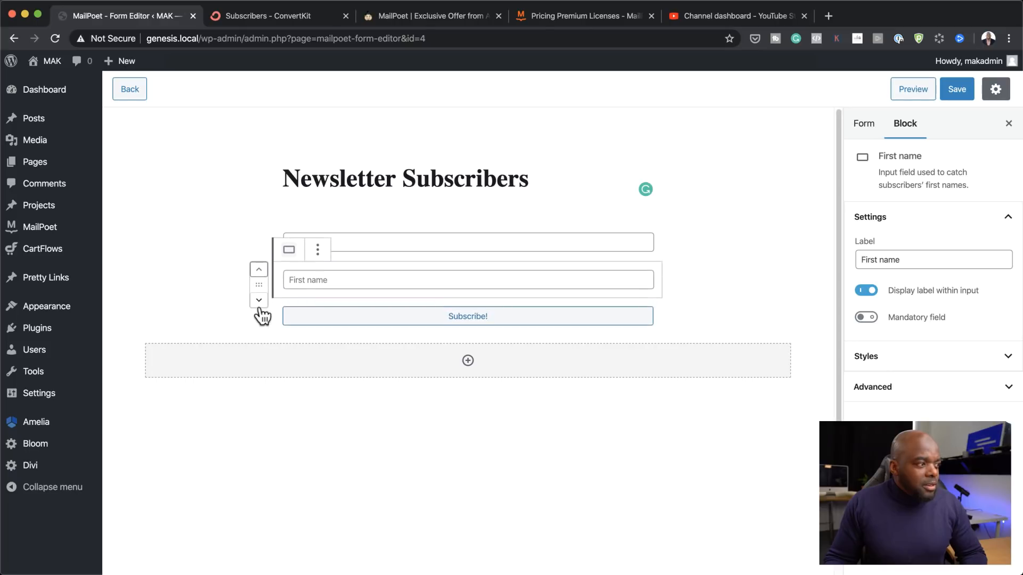
left_click(260, 270)
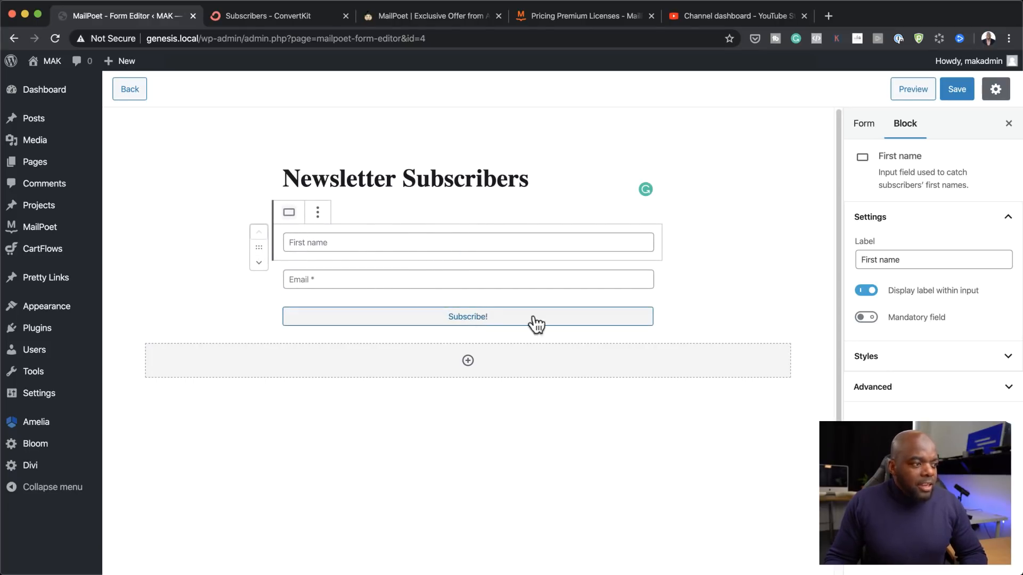
left_click(956, 92)
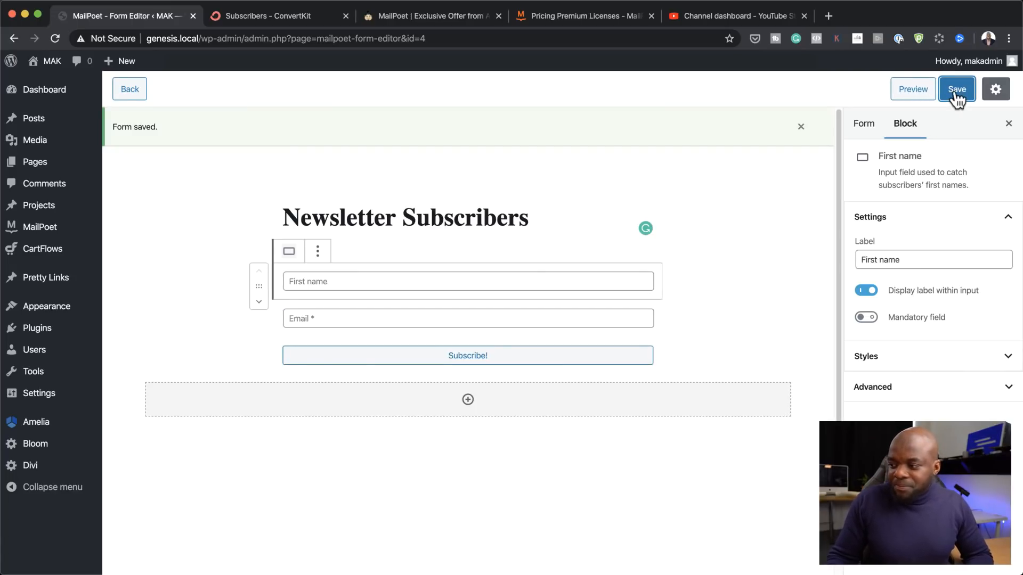
left_click(957, 94)
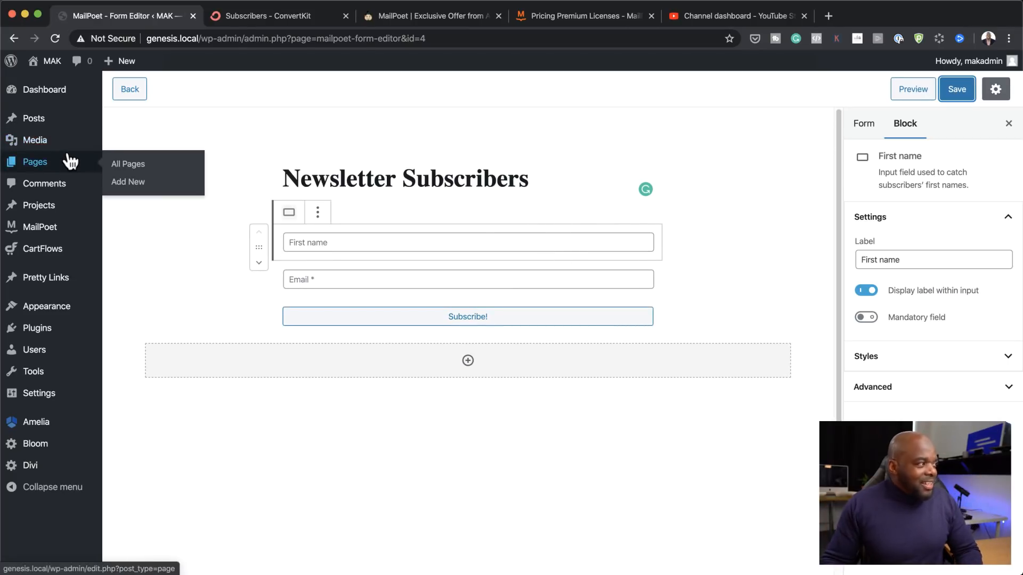
Step: Add a new page titled 'Newsletter Subscribers' and launch the Divi Builder on it
mouse_move(50, 148)
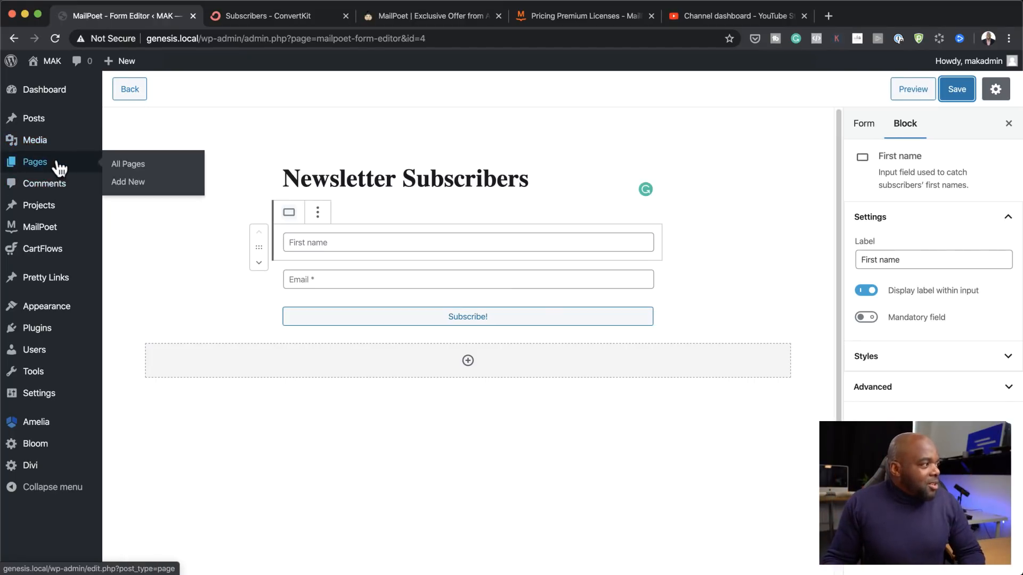
left_click(137, 187, "super")
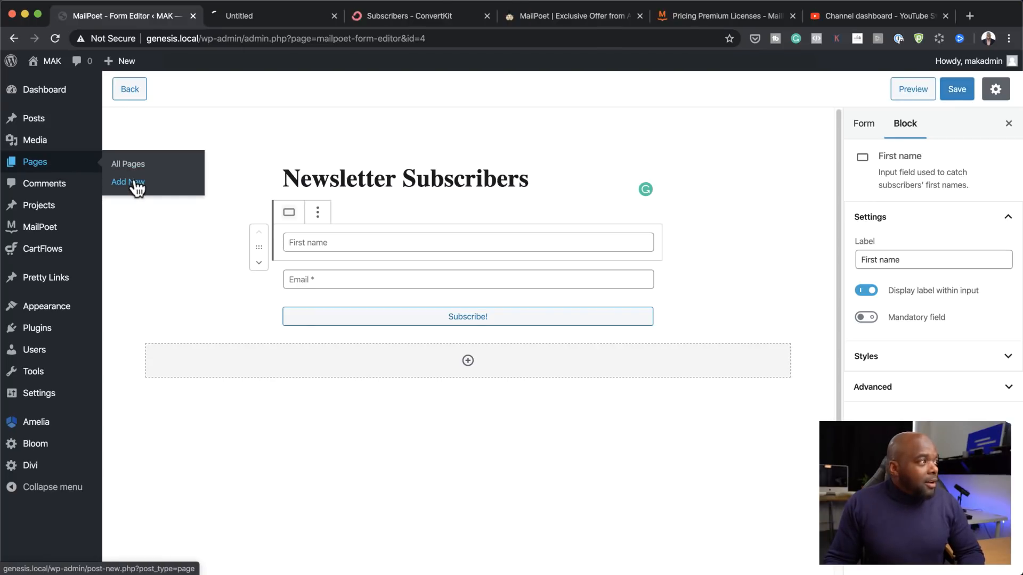
left_click(271, 8)
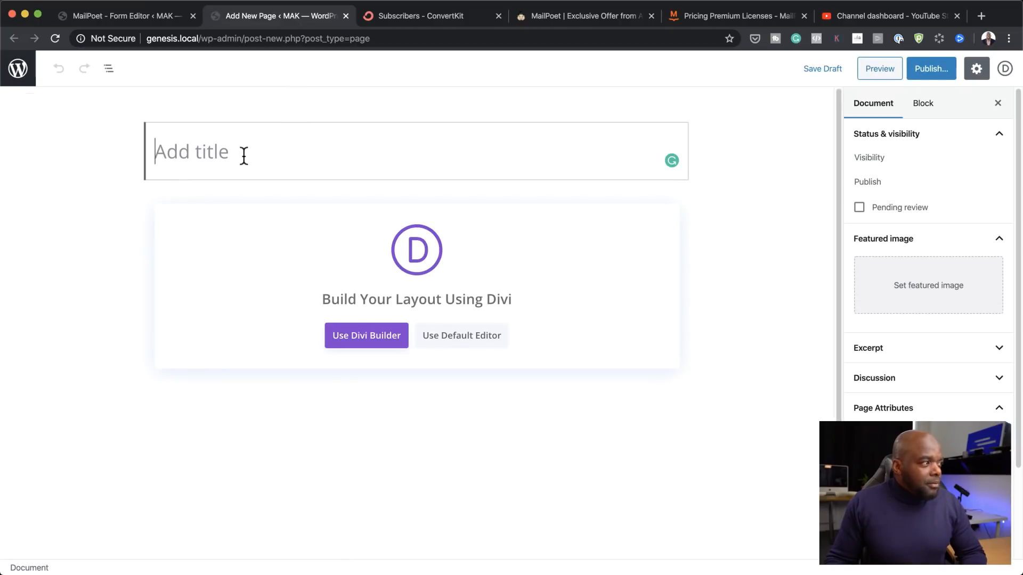
type("Newsletter Subscribers")
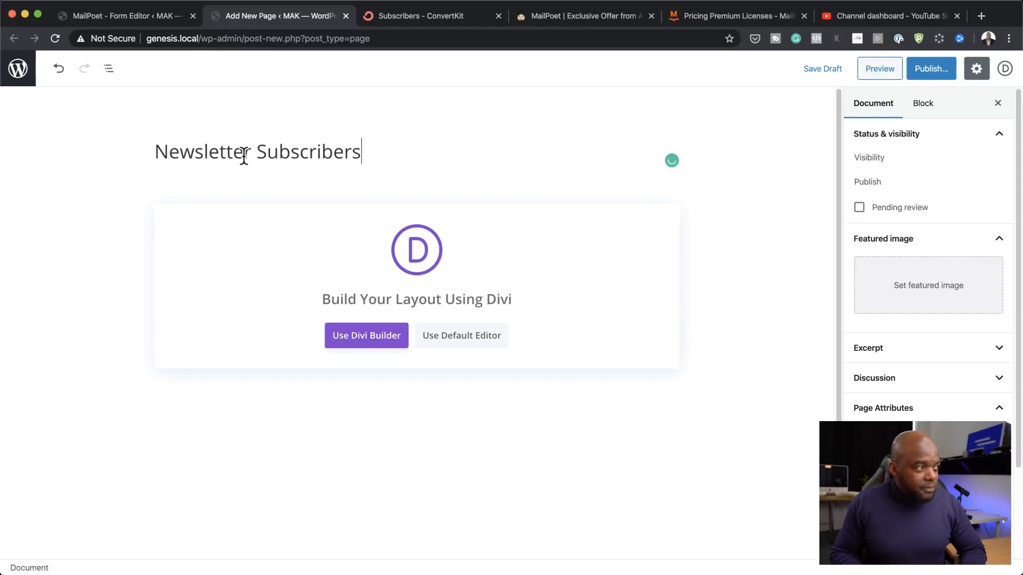
left_click(371, 335)
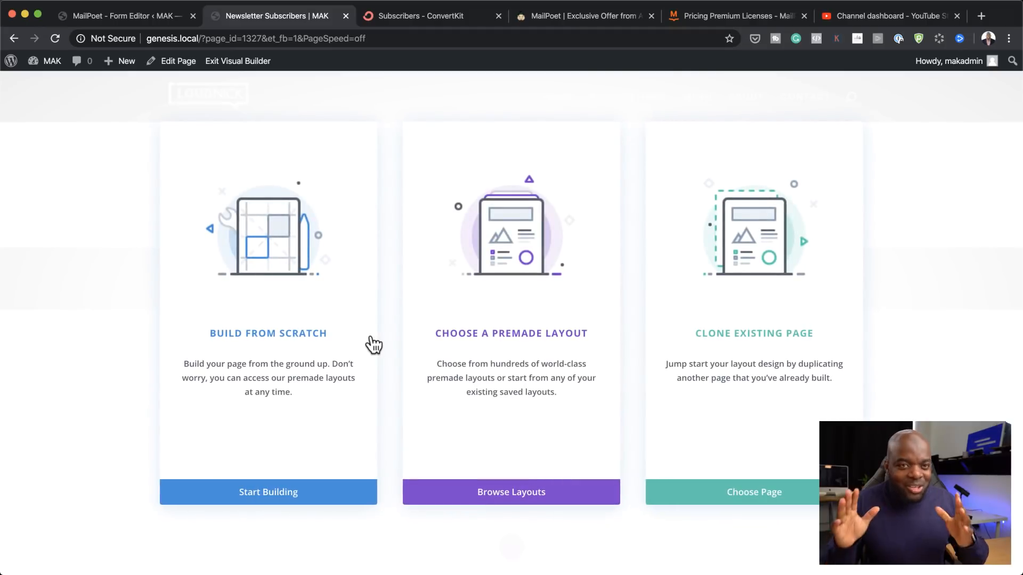
Step: Build from scratch with a one-column row and a Text module reading 'Signup for the Newsletter'
left_click(318, 336)
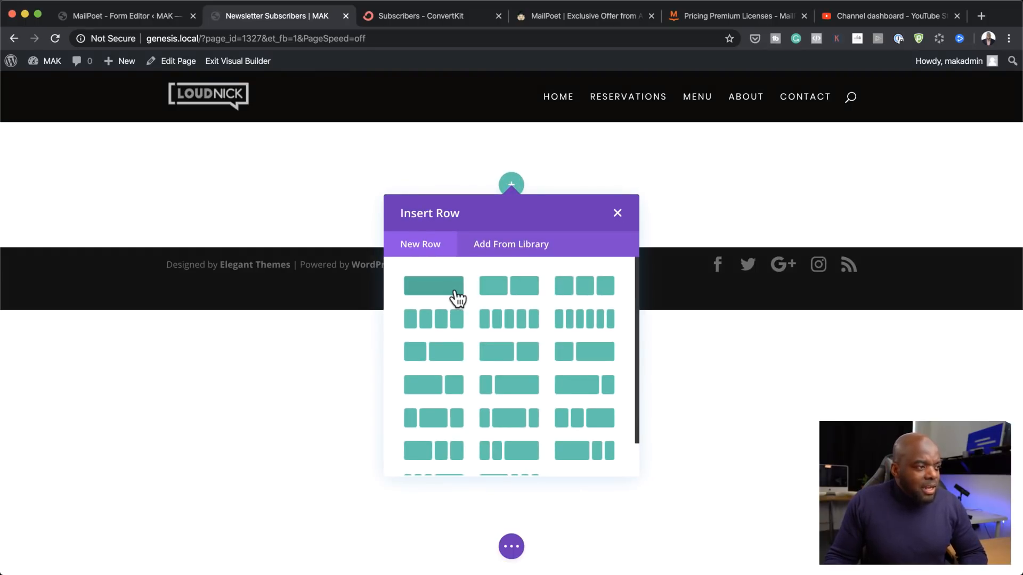
left_click(433, 286)
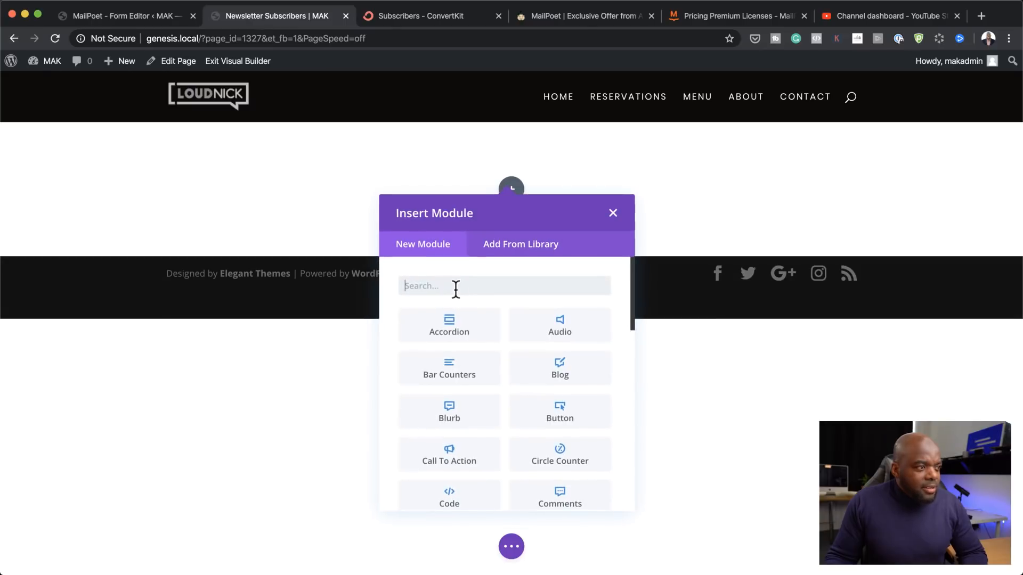
type("t")
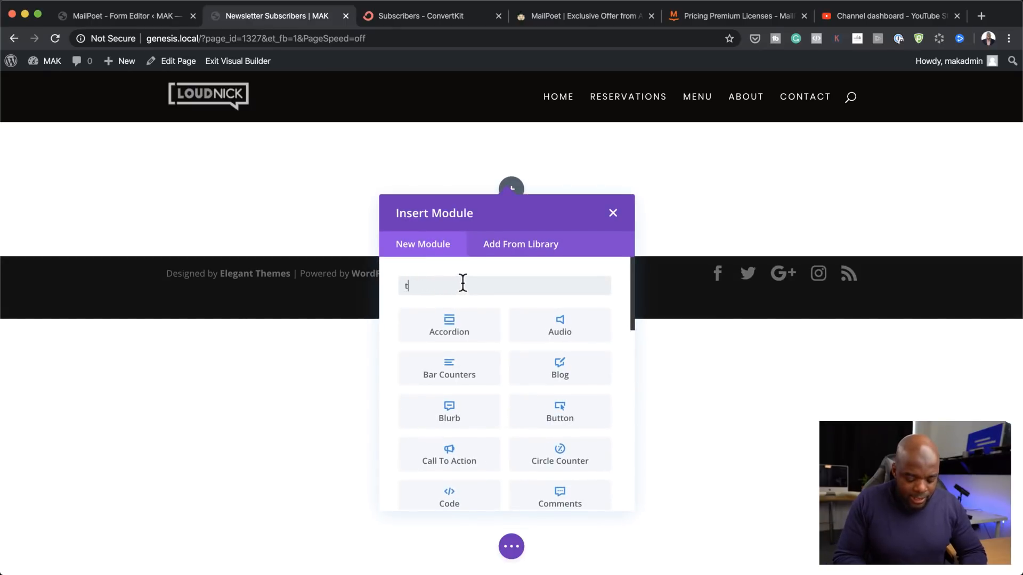
type("ext")
left_click(470, 321)
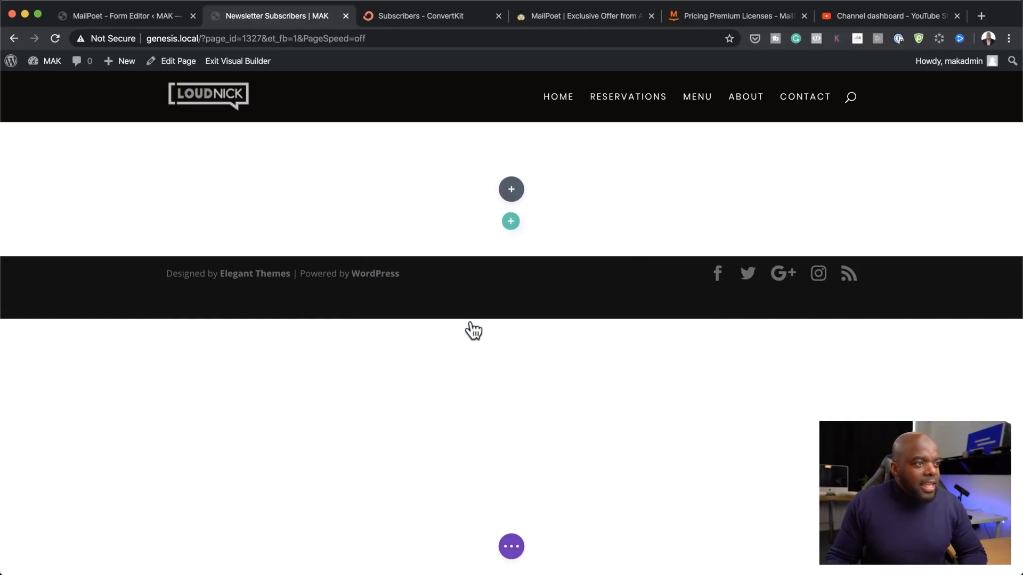
left_click_drag(170, 375, 39, 274)
type("S")
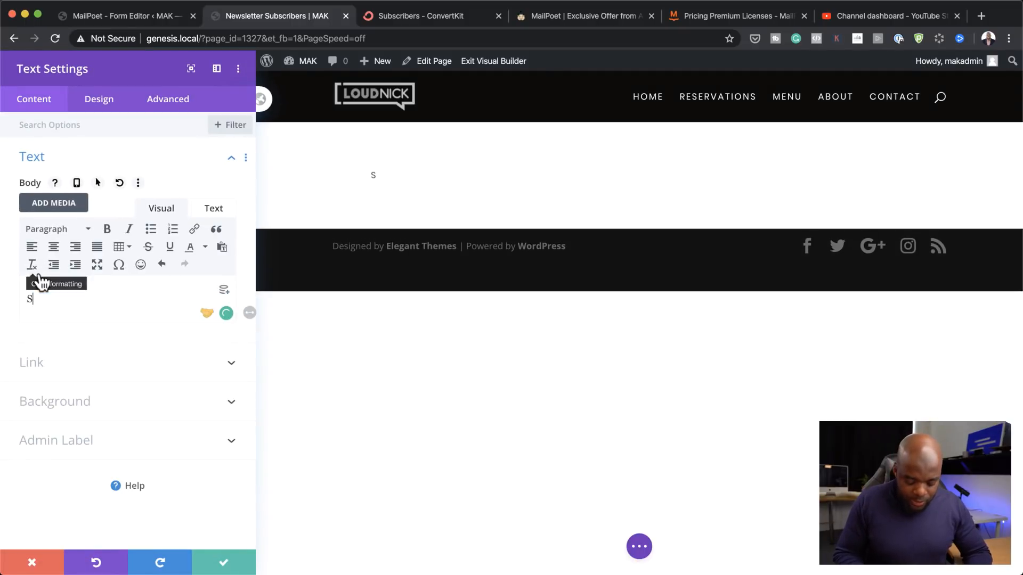
type("ign")
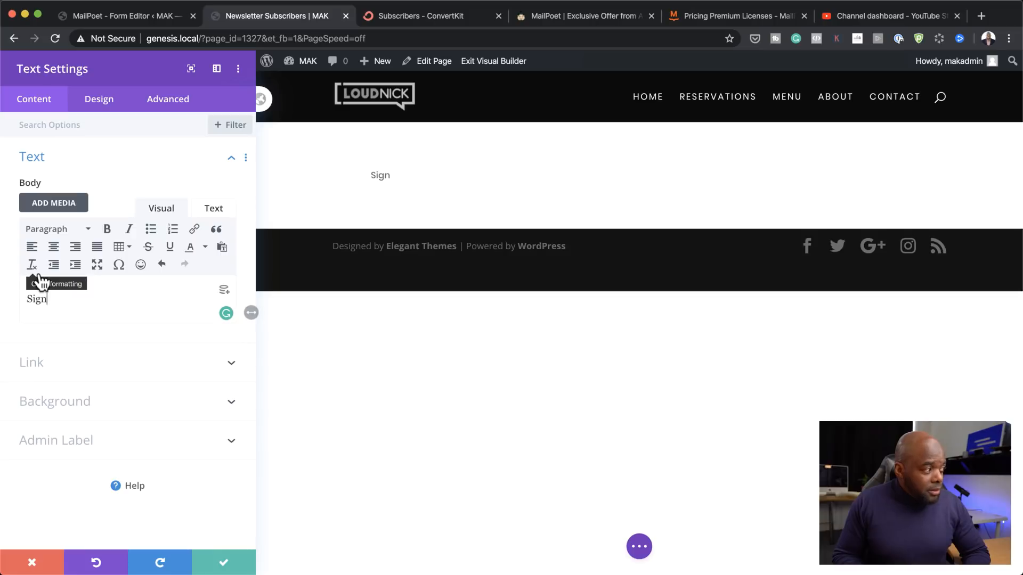
type("up")
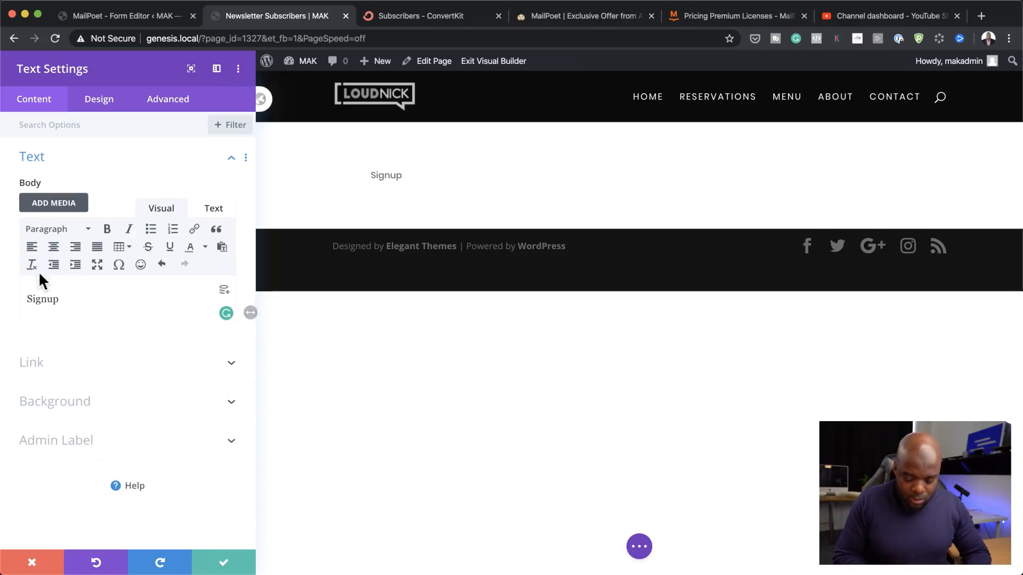
type(" for the ")
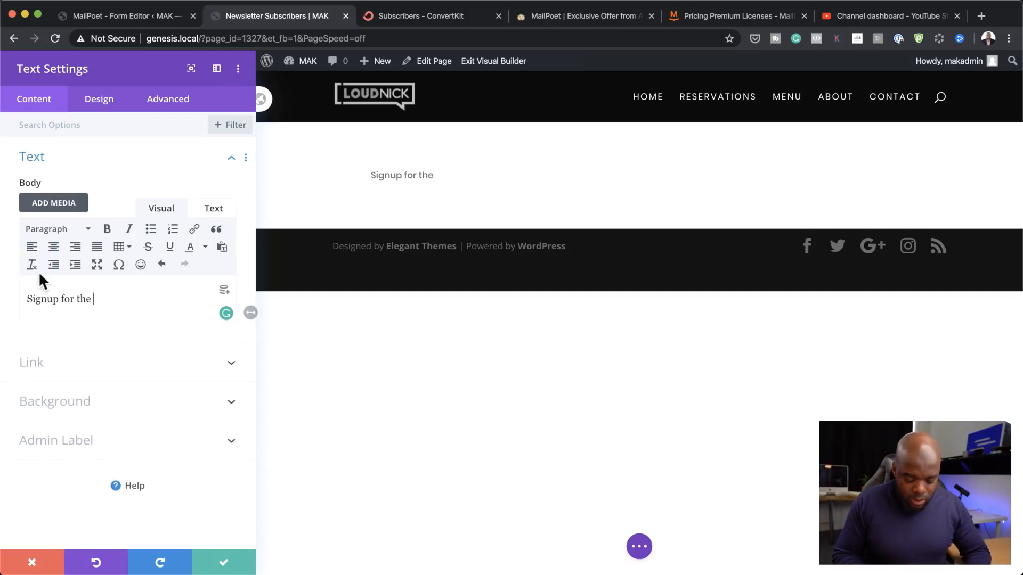
type("Newsle")
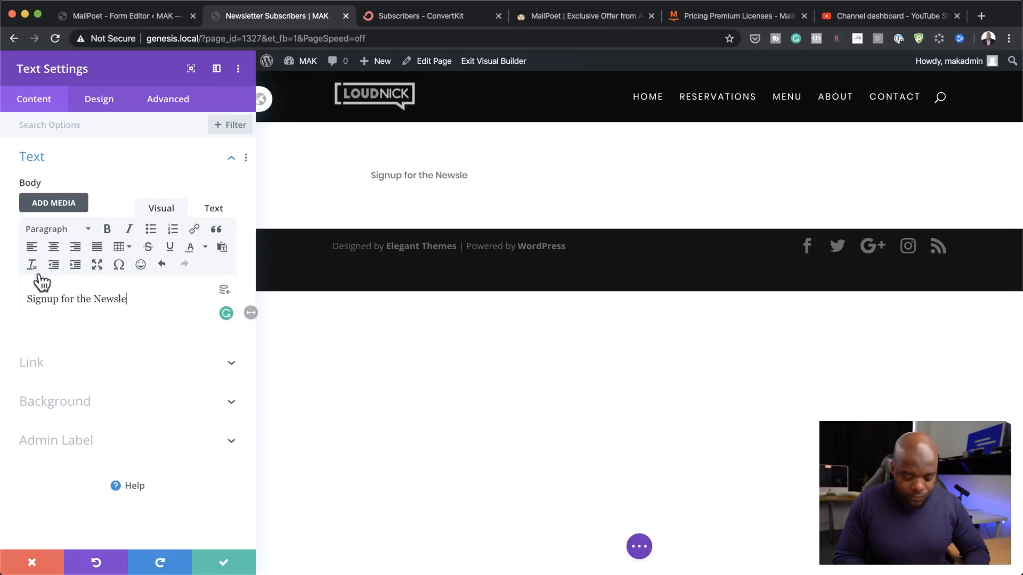
type("tter!")
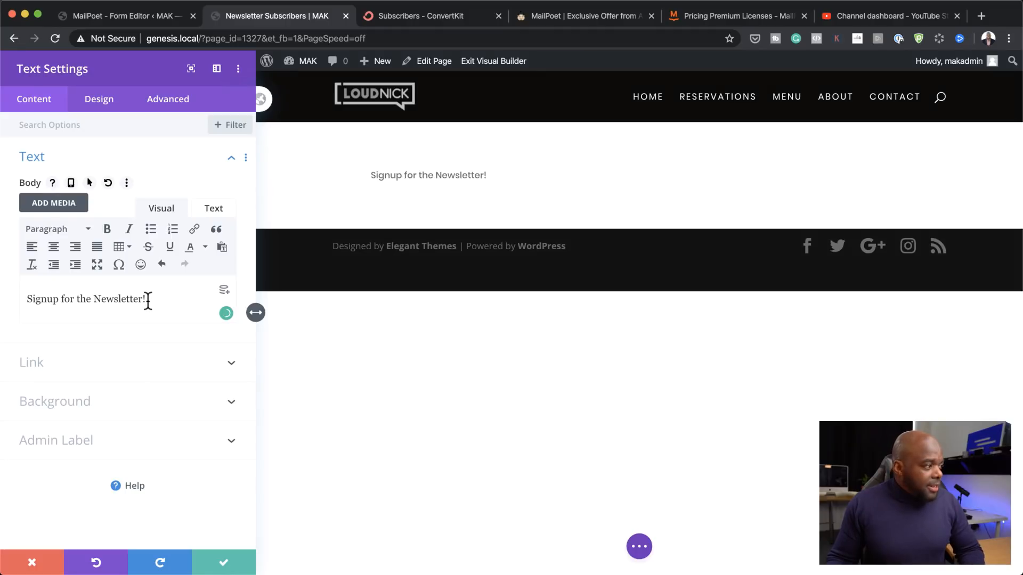
Step: Centre the signup text, format it as Heading 1, and save the module
left_click_drag(148, 300, 16, 286)
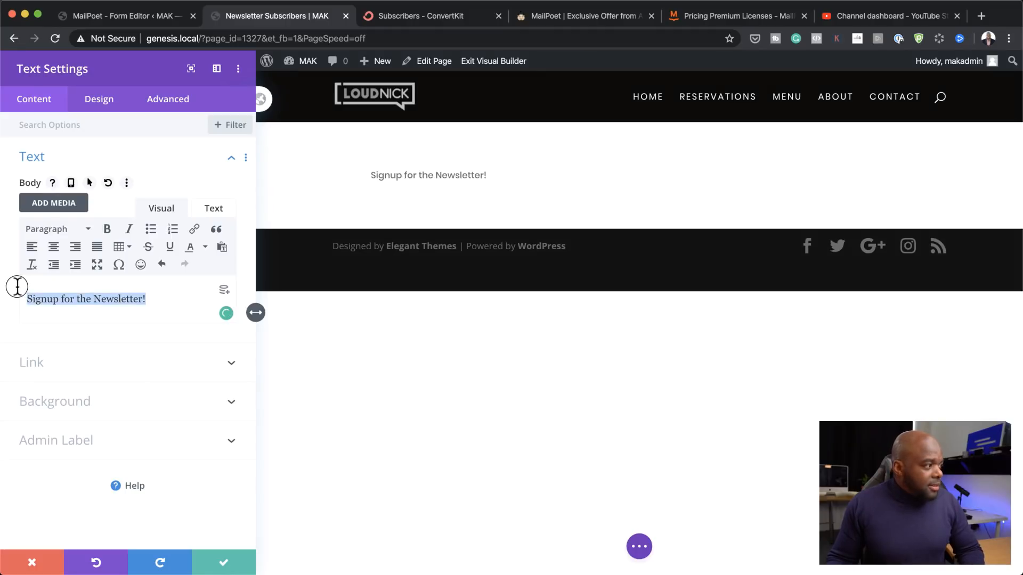
left_click(54, 248)
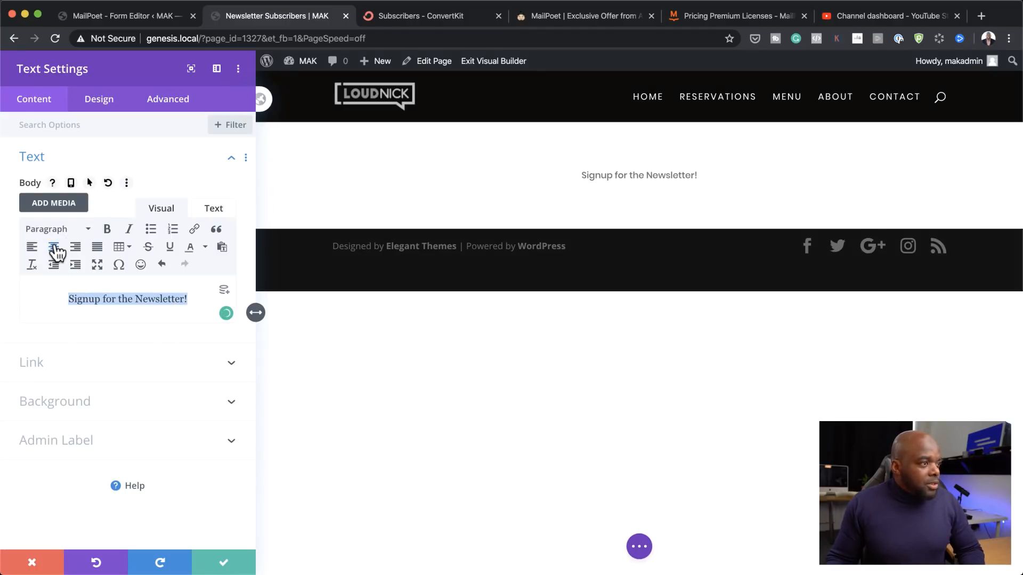
left_click(68, 229)
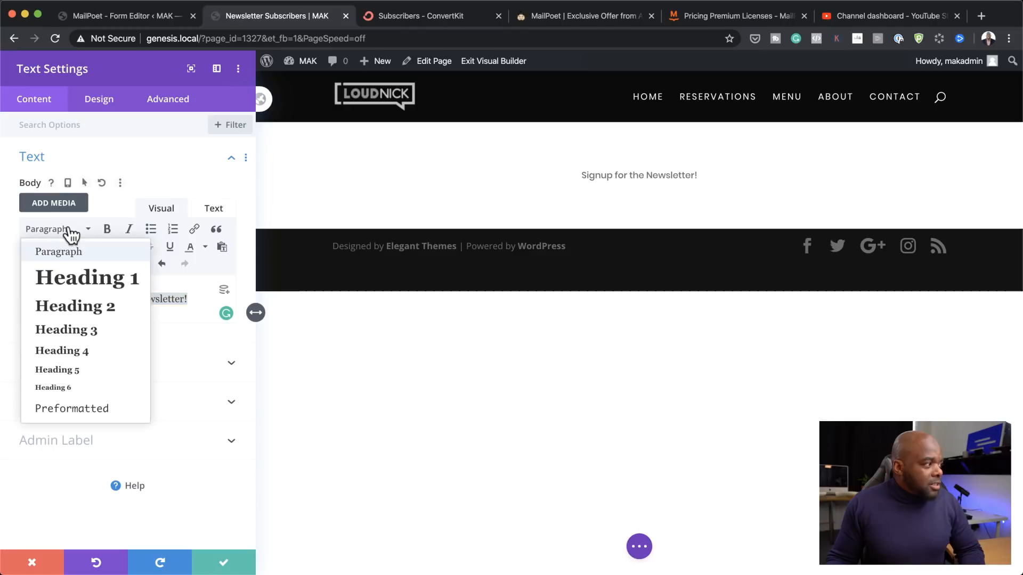
left_click(89, 277)
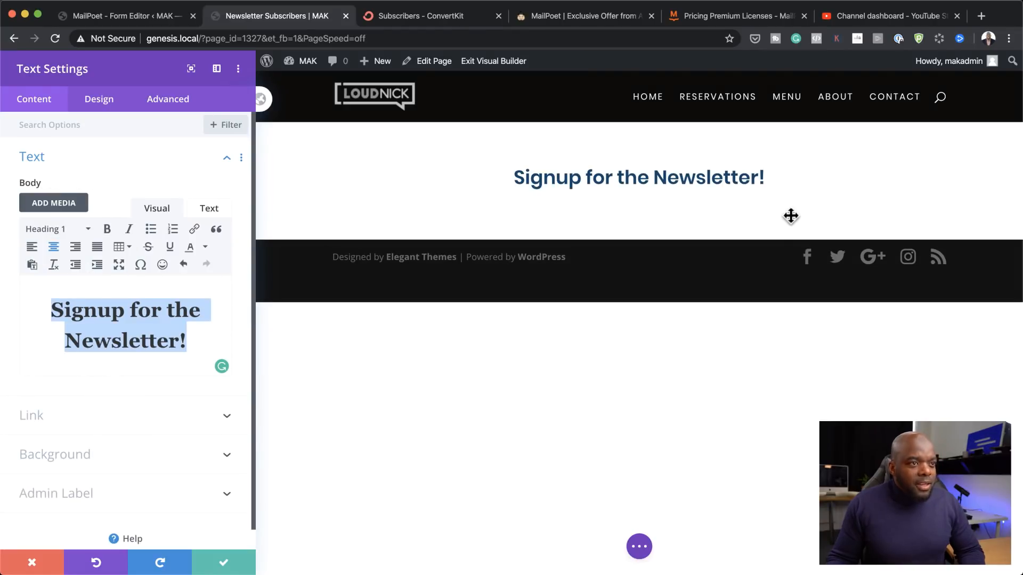
left_click(223, 563)
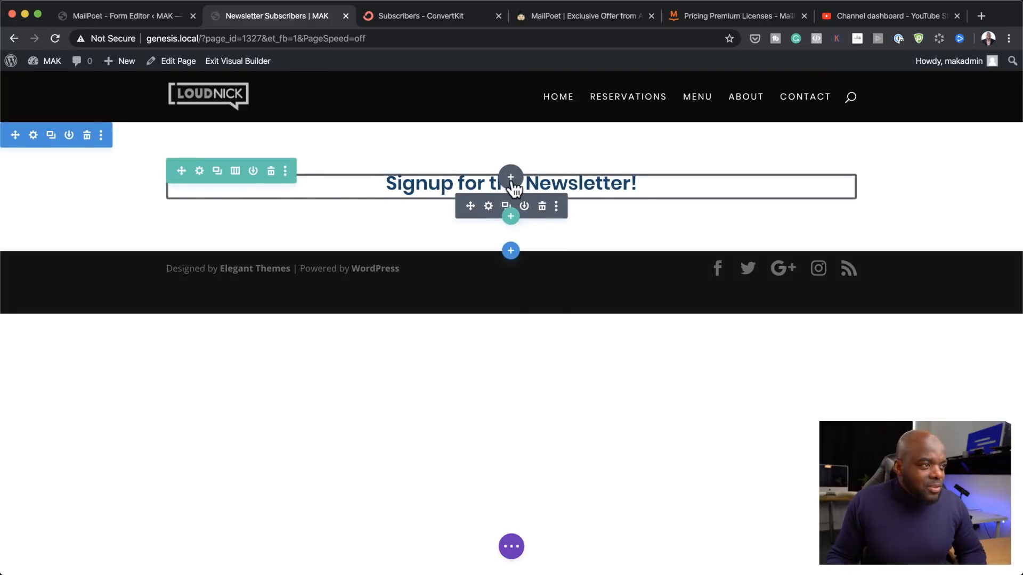
Step: Add a Text module under the heading with its placeholder paragraph at 16px, centred
left_click(510, 178)
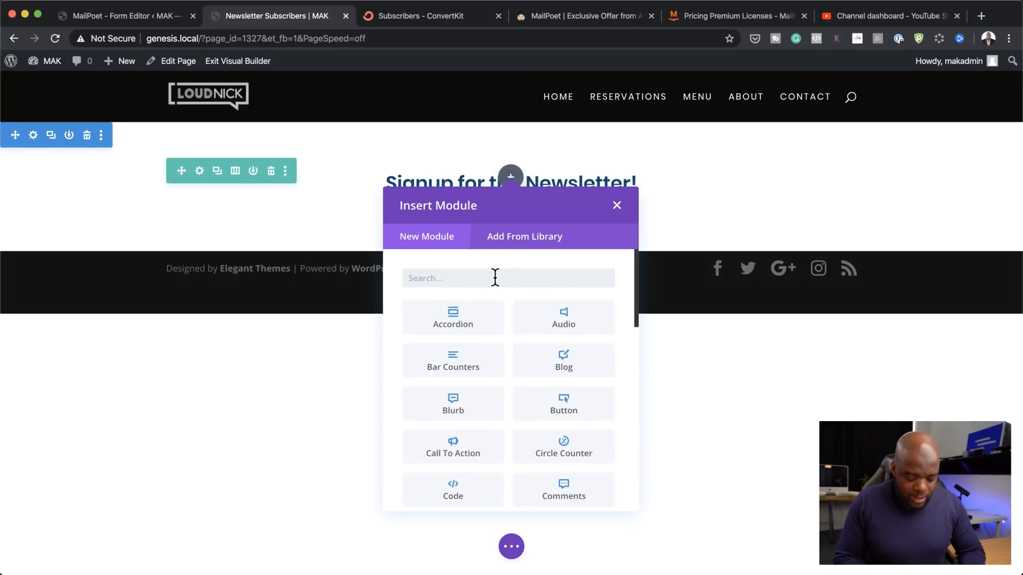
type("text")
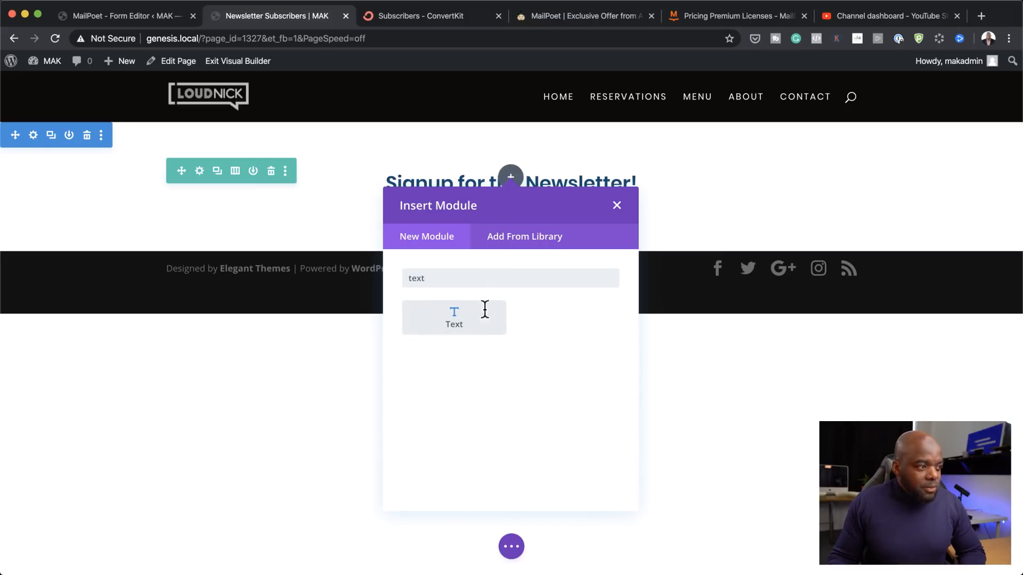
left_click(485, 310)
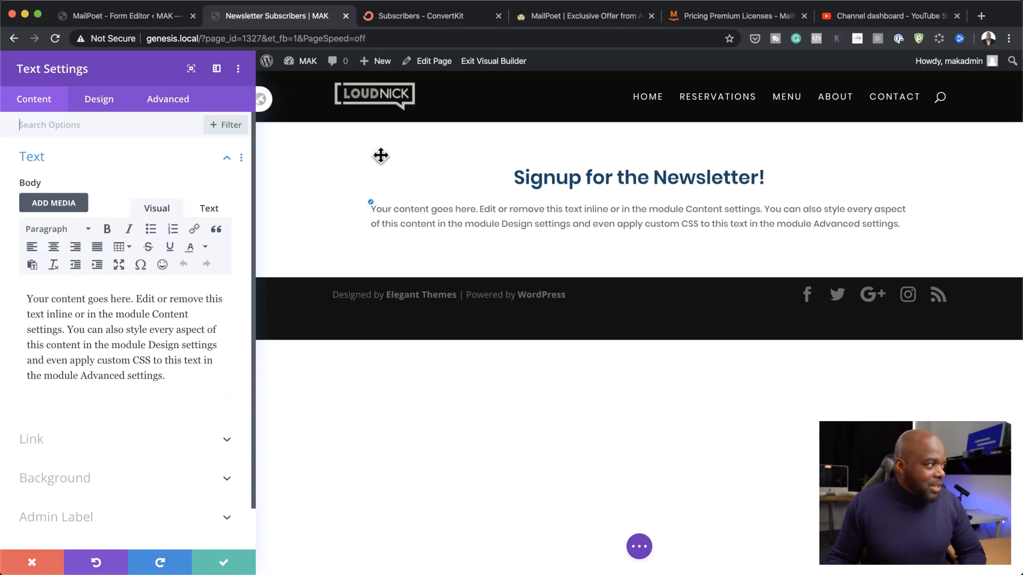
left_click(114, 107)
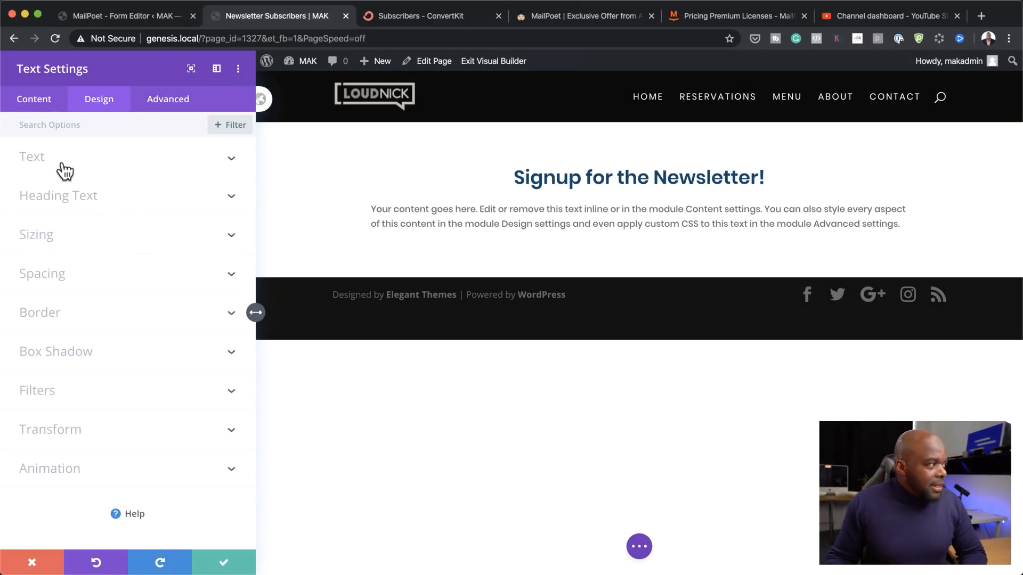
left_click(58, 160)
double_click(225, 460)
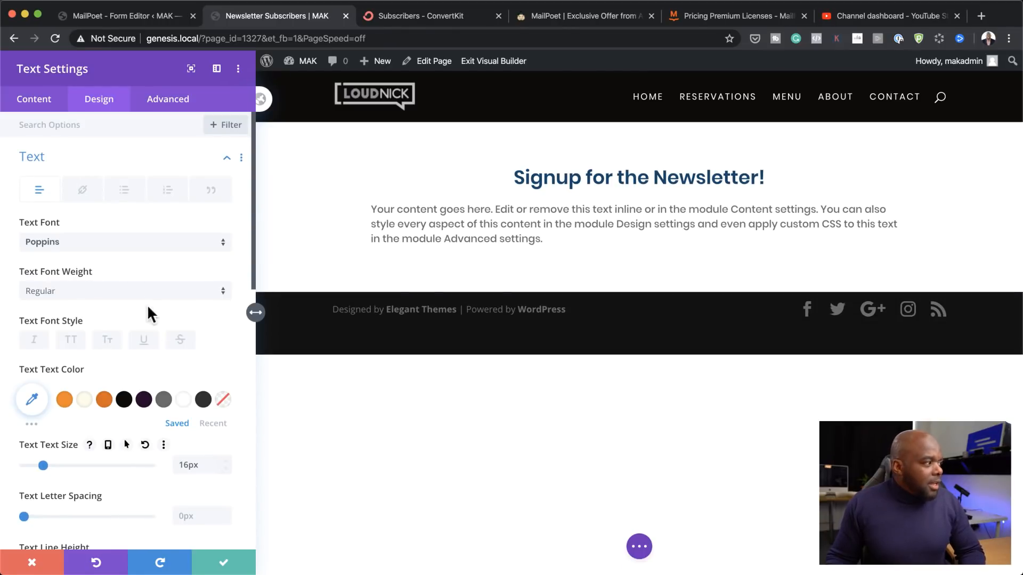
scroll(168, 452, "down", 5)
scroll(169, 457, "down", 3)
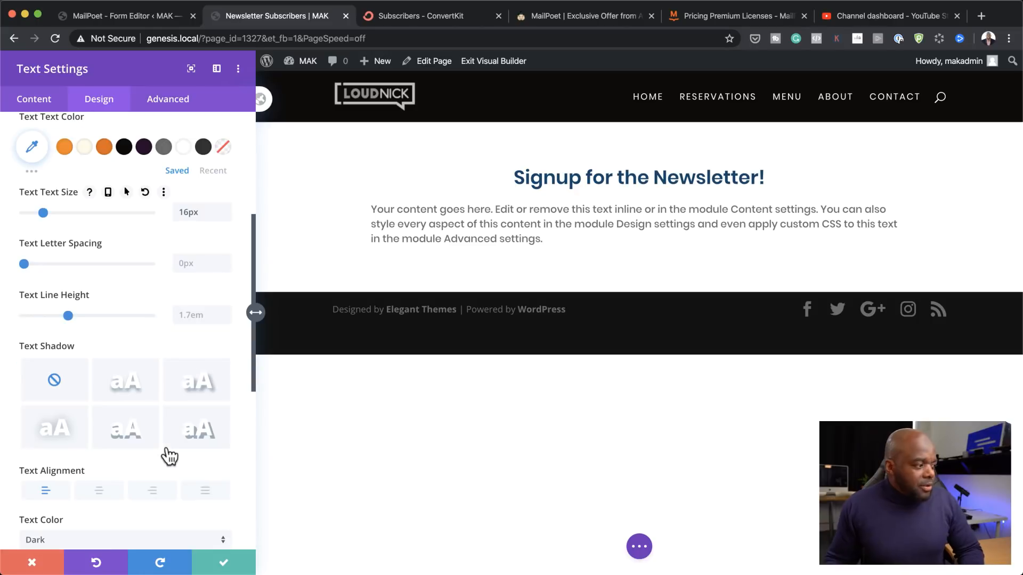
left_click(101, 494)
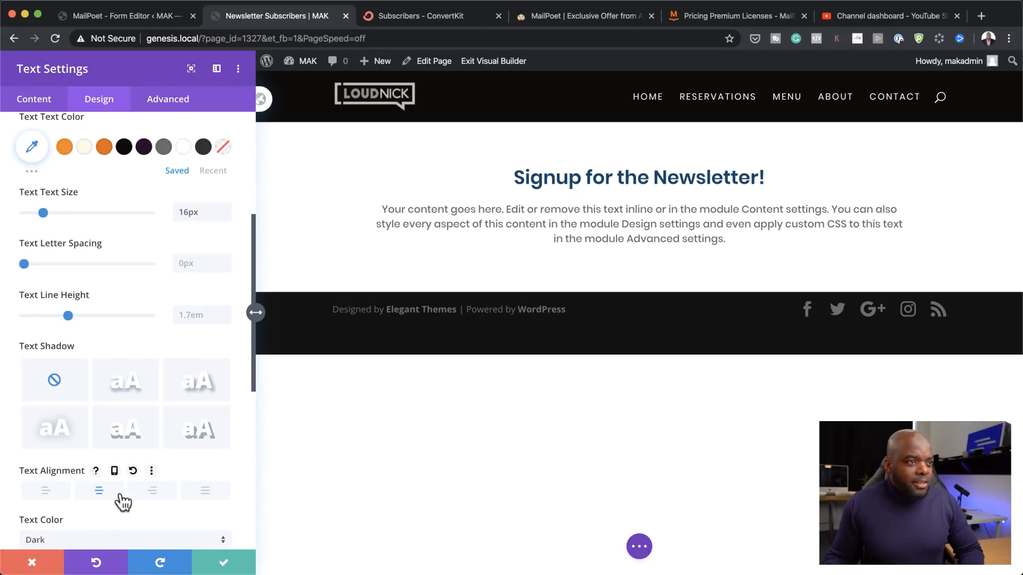
left_click(226, 566)
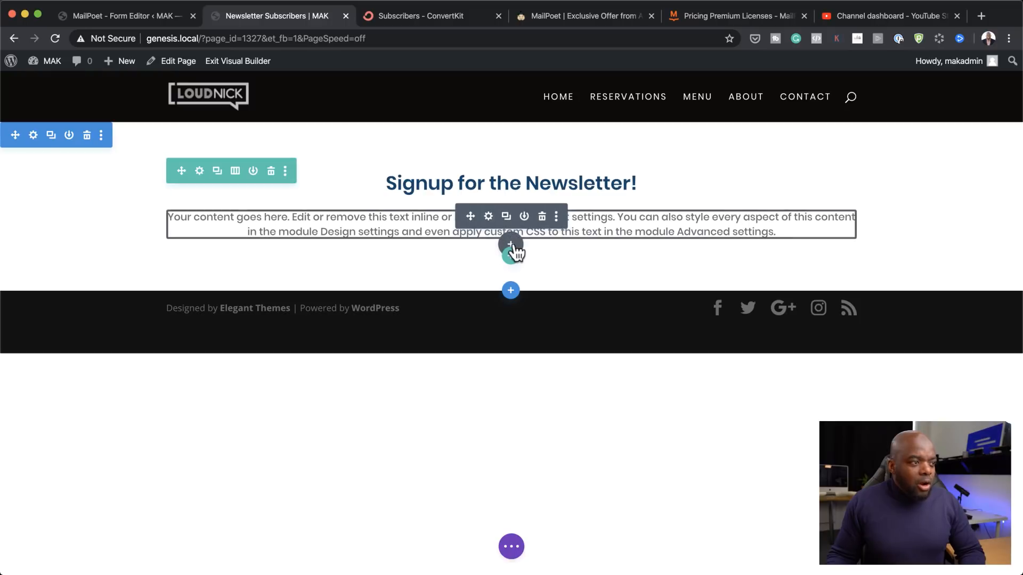
left_click(512, 248)
Step: Insert an Email Optin module and clear its placeholder title and body text
type("op")
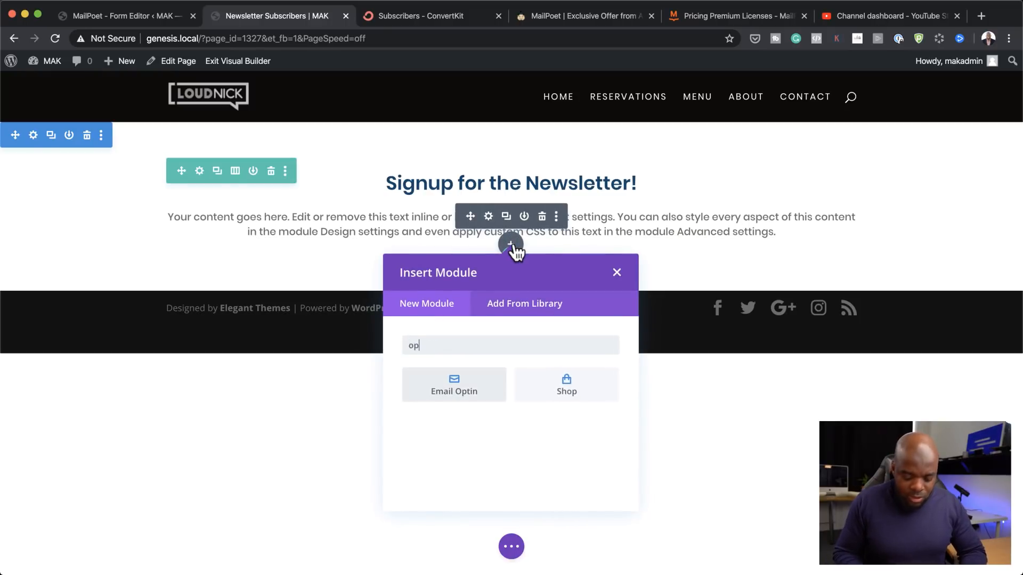
left_click(465, 385)
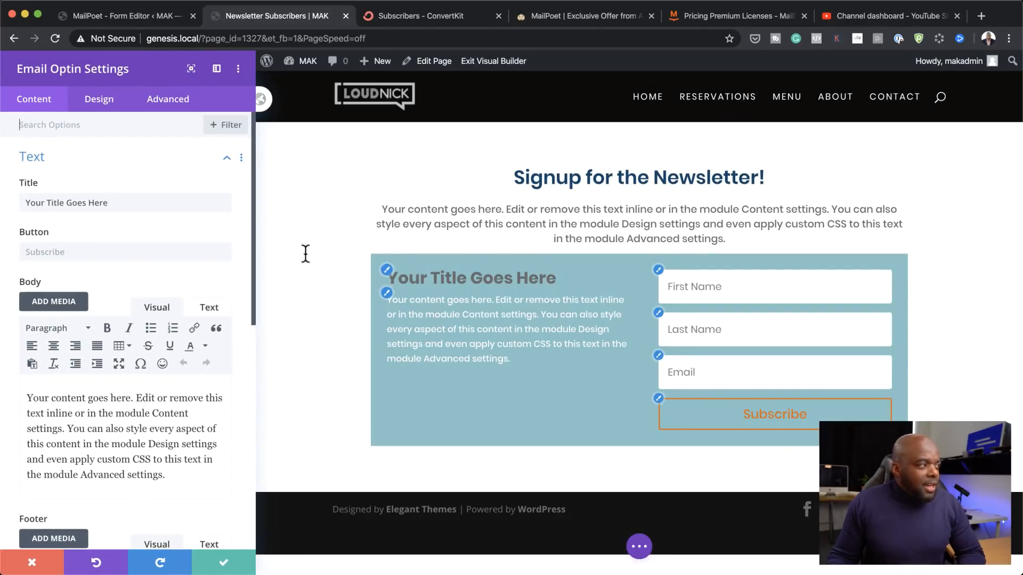
left_click_drag(515, 177, 820, 178)
left_click(427, 283)
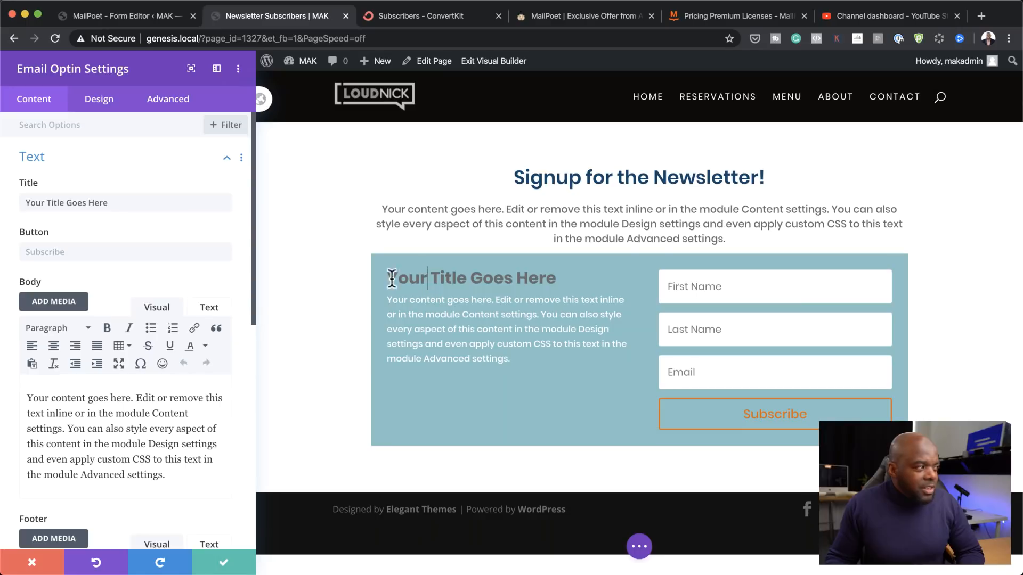
triple_click(137, 203)
key("BackSpace")
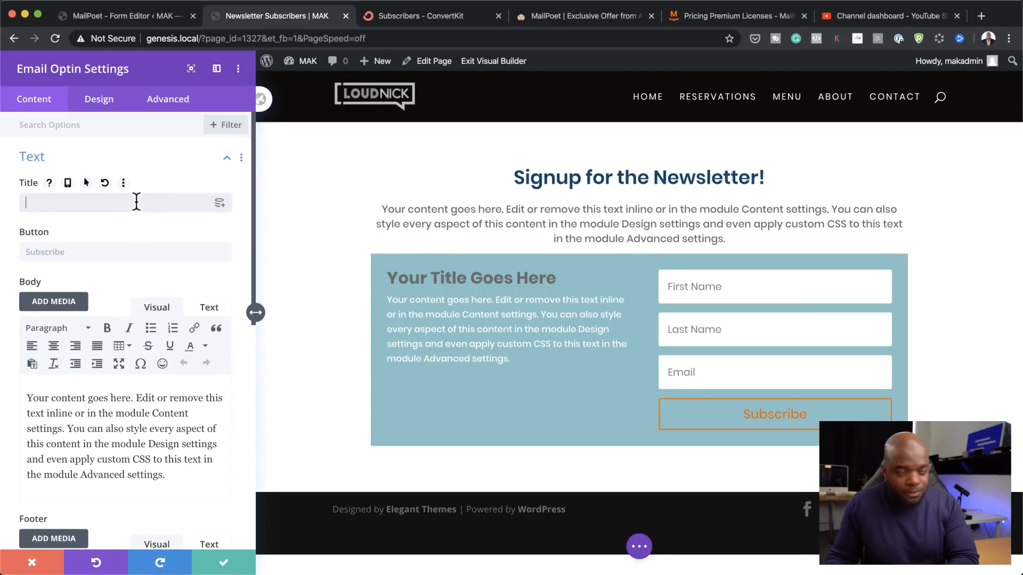
left_click_drag(170, 478, 20, 400)
Step: Delete the optin's placeholder body text and set its layout to Body On Top, Form On Bottom
key("BackSpace")
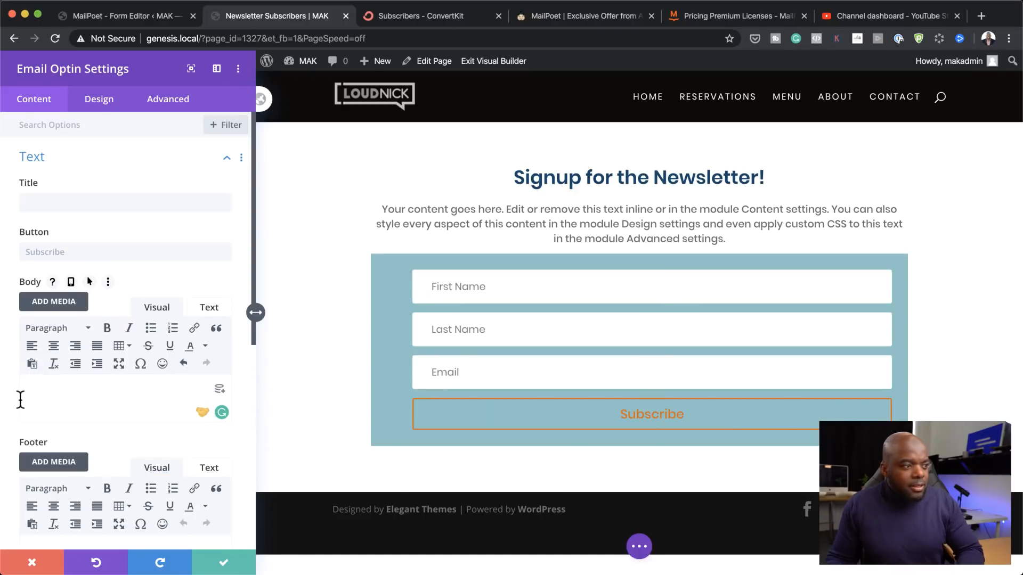
left_click(106, 108)
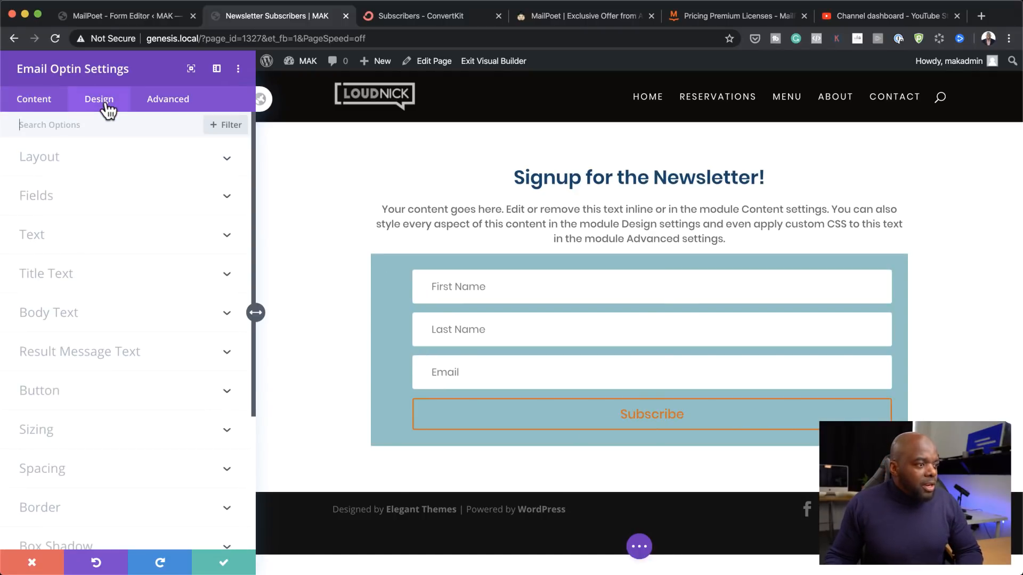
left_click(100, 165)
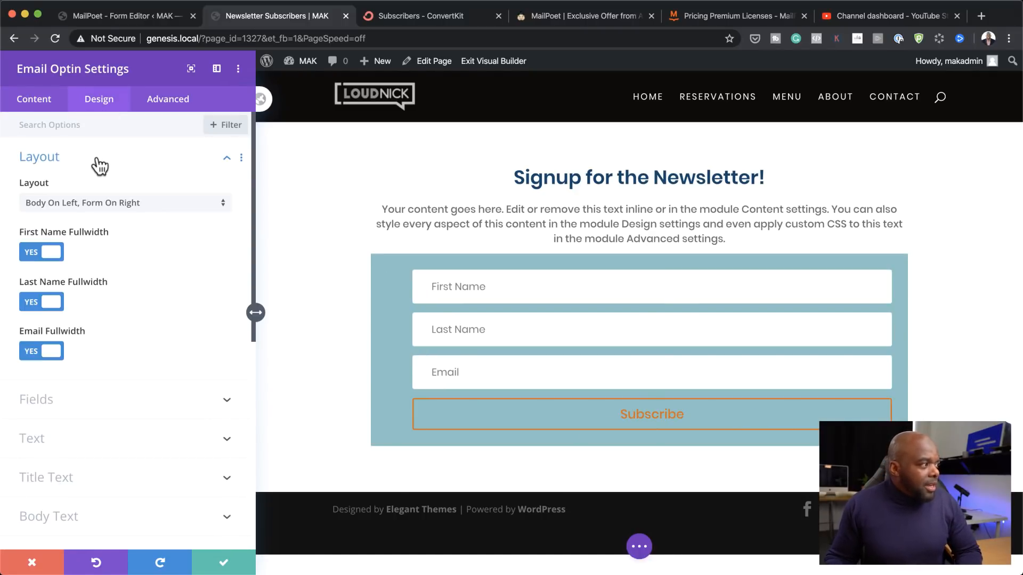
left_click(105, 214)
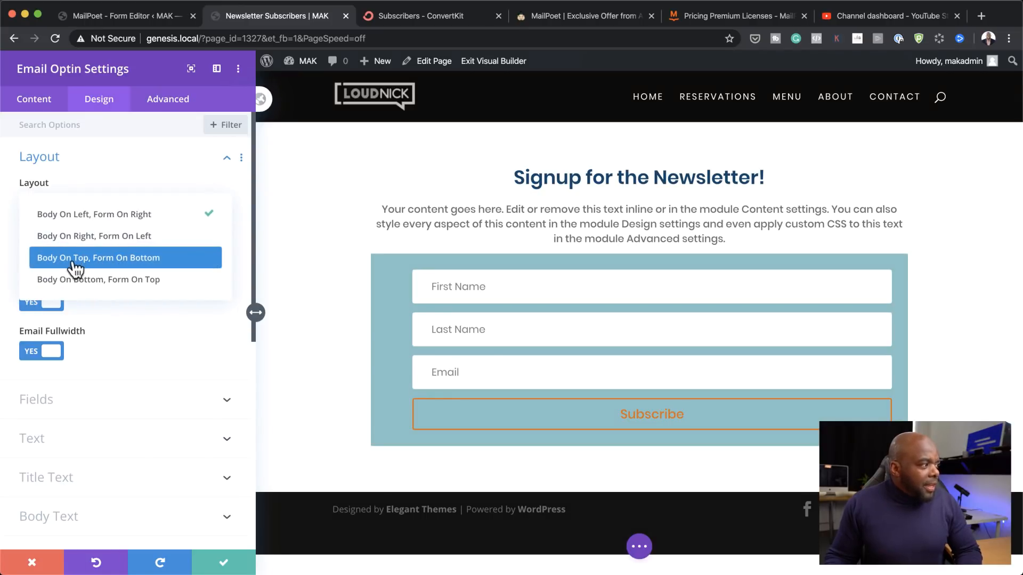
left_click(165, 259)
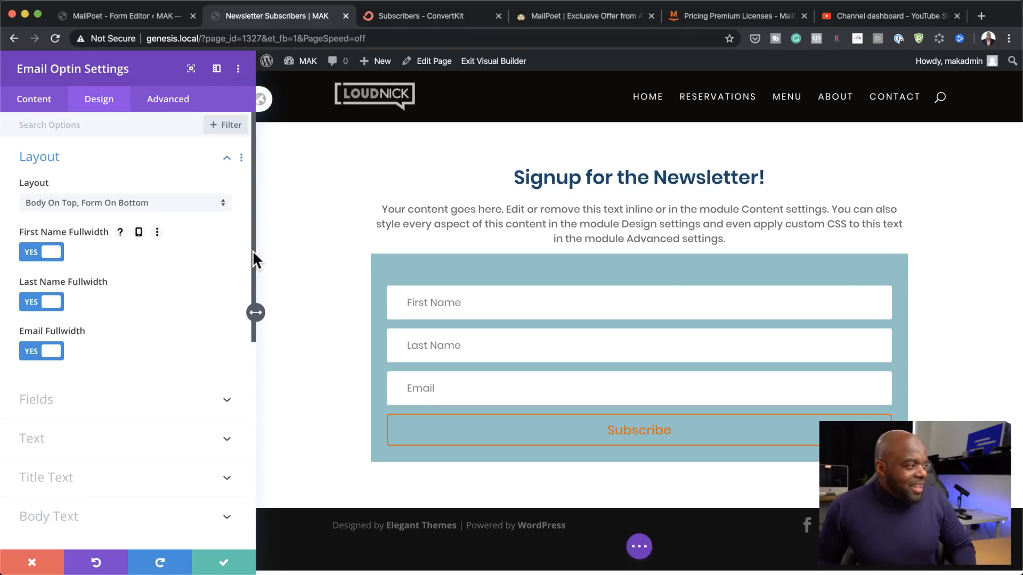
left_click(420, 302)
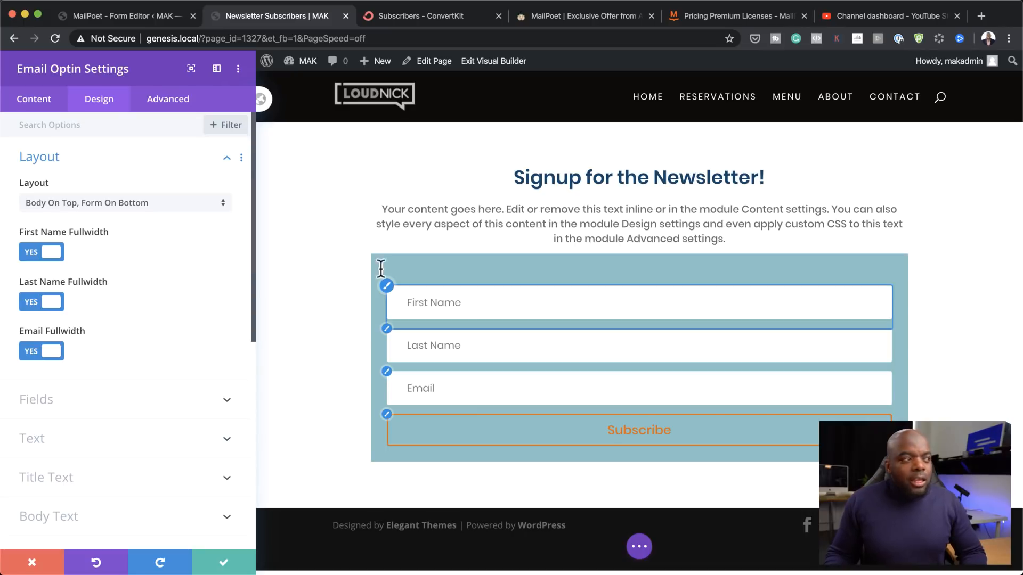
left_click(142, 17)
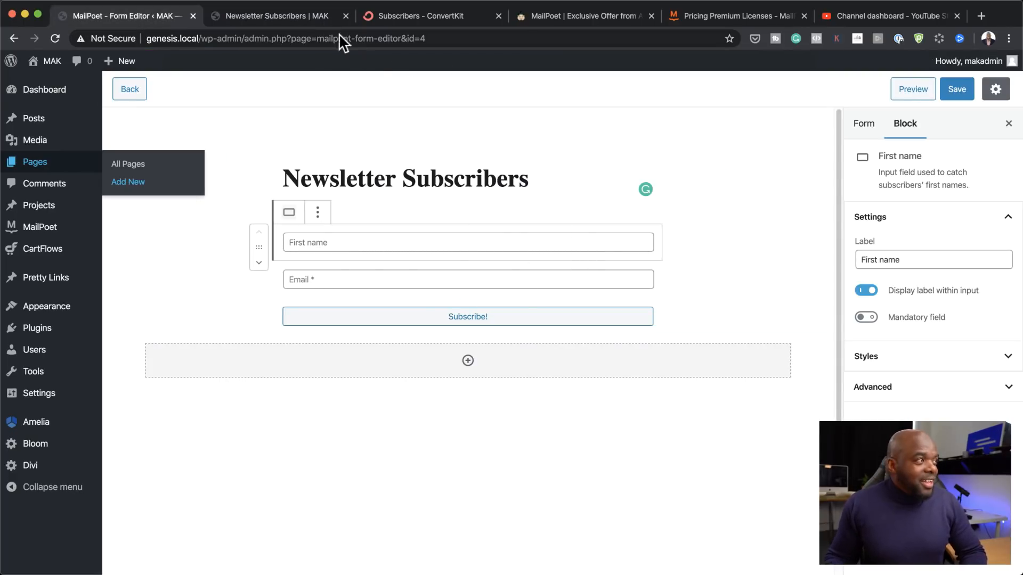
left_click(302, 16)
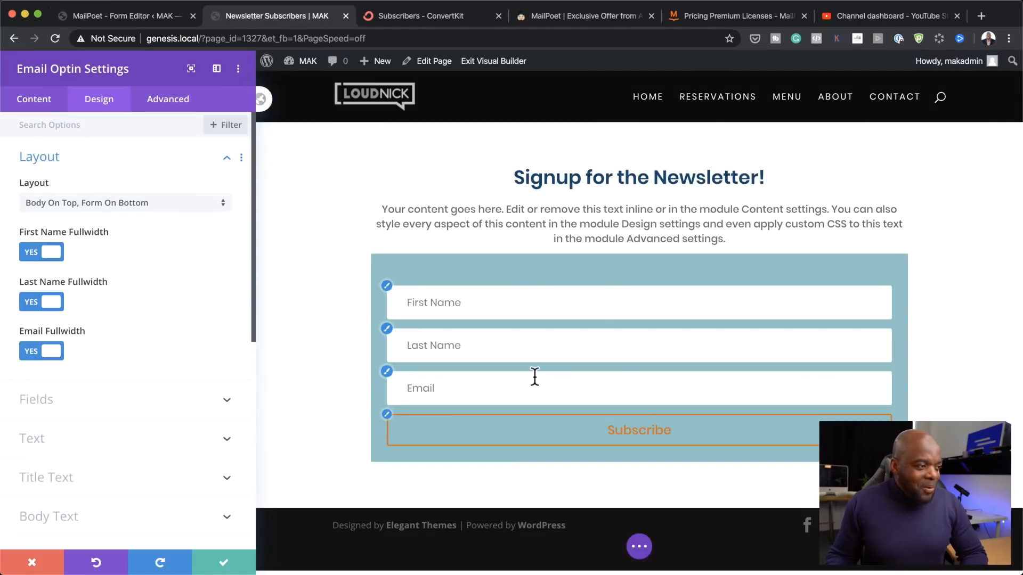
Step: Give the optin fields a 2px border in #333333 at 0.5 opacity
left_click(389, 289)
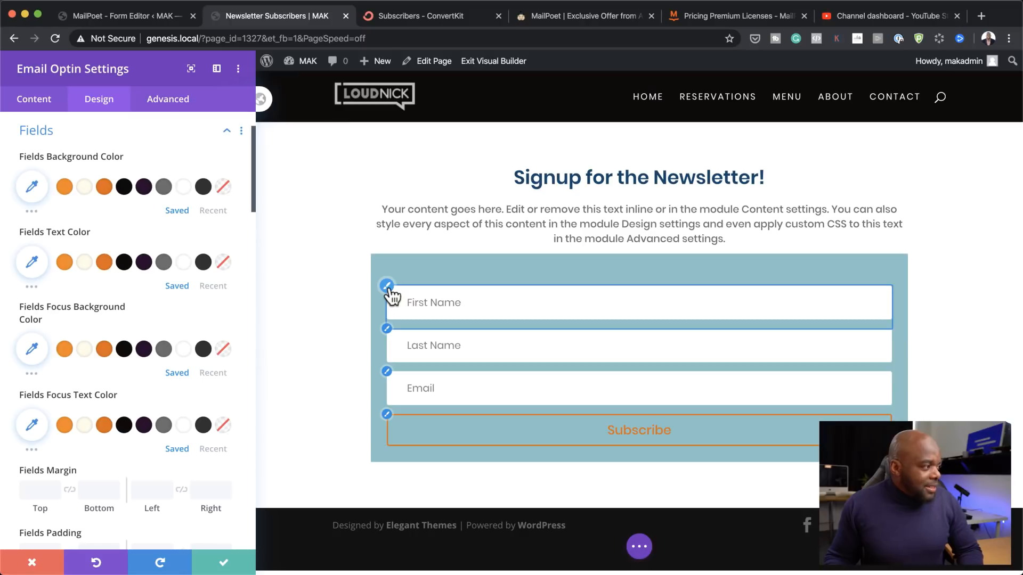
scroll(159, 452, "down", 5)
scroll(159, 447, "down", 9)
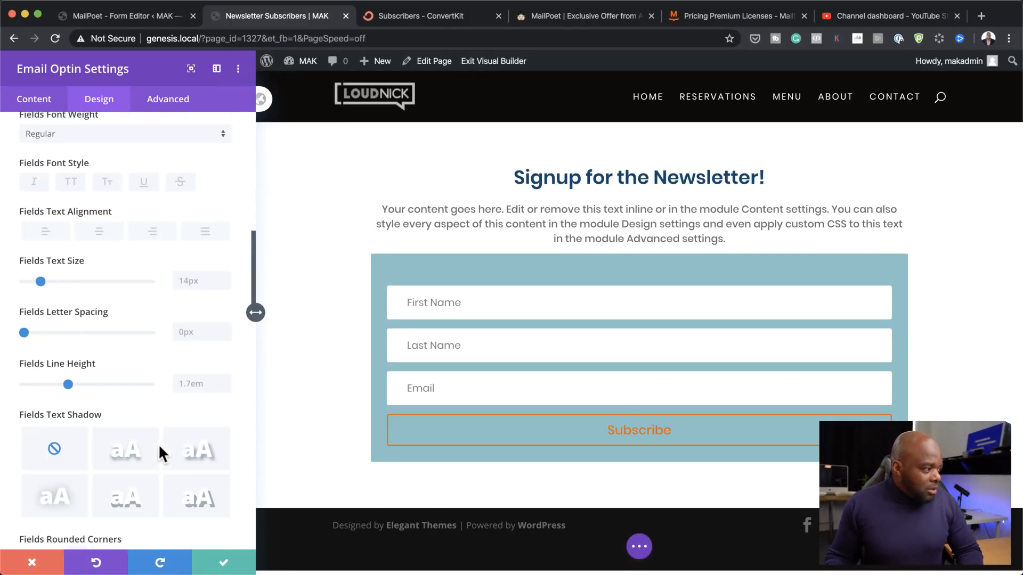
scroll(162, 456, "down", 3)
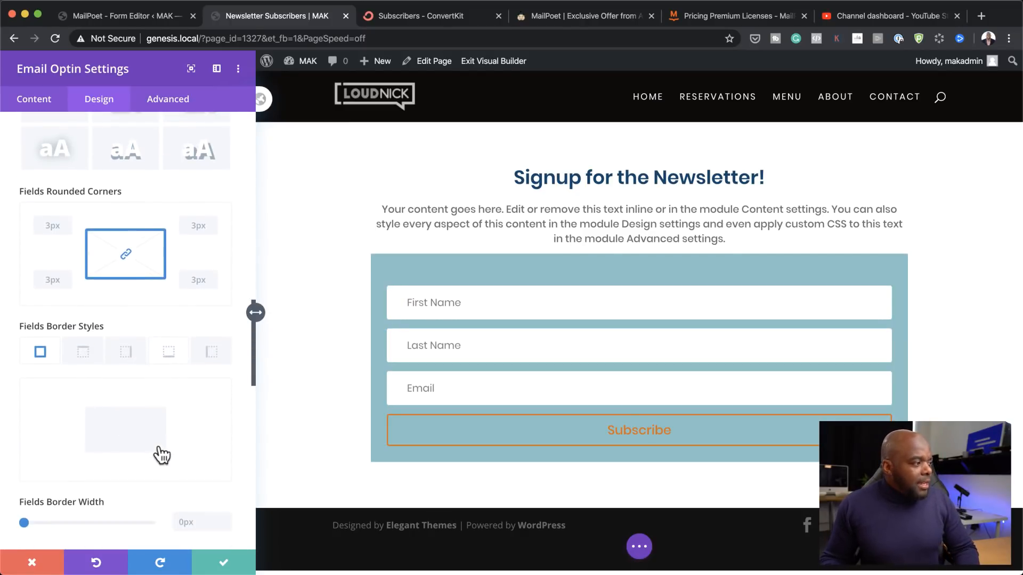
left_click(197, 487)
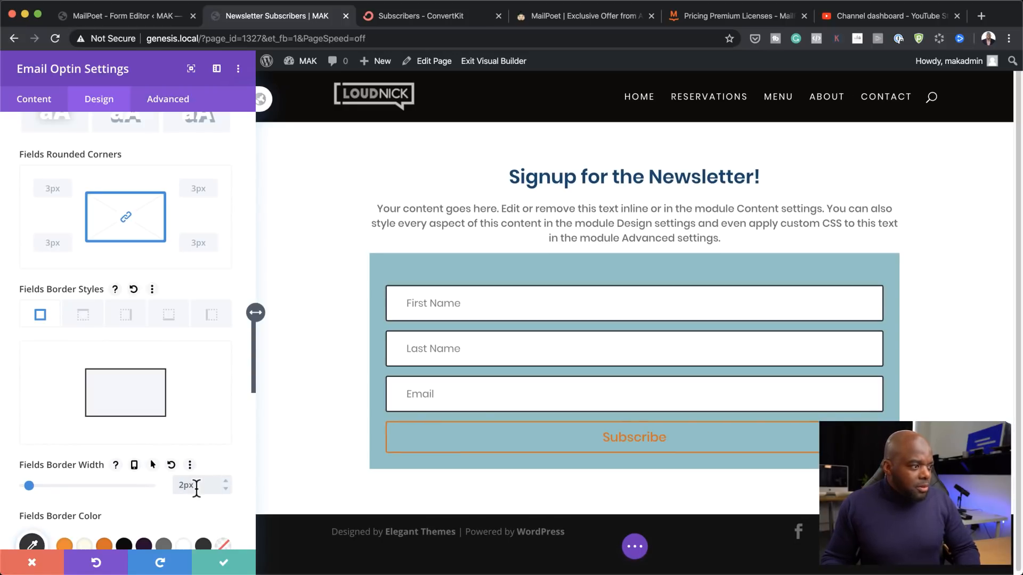
scroll(153, 456, "down", 2)
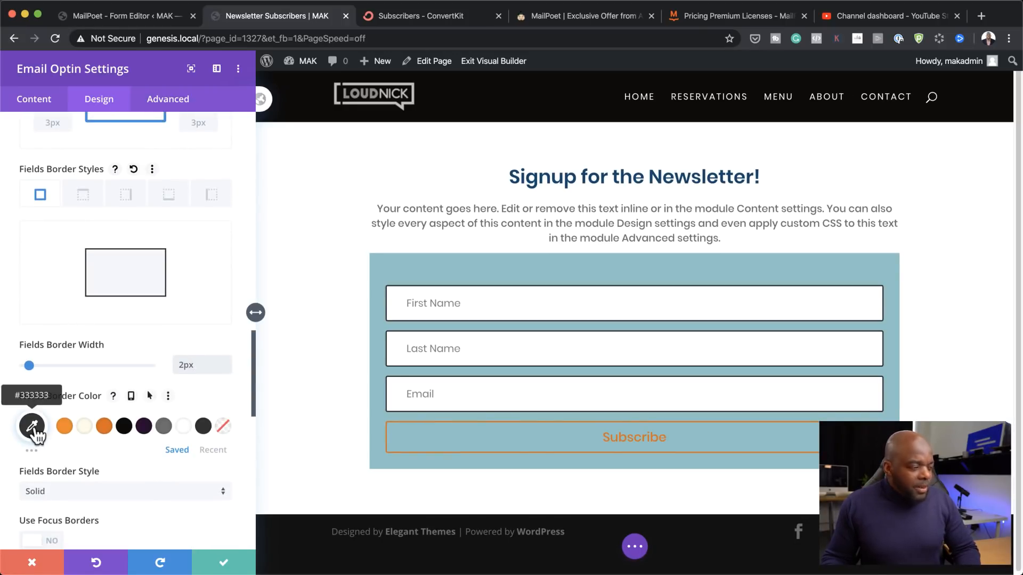
left_click(37, 435)
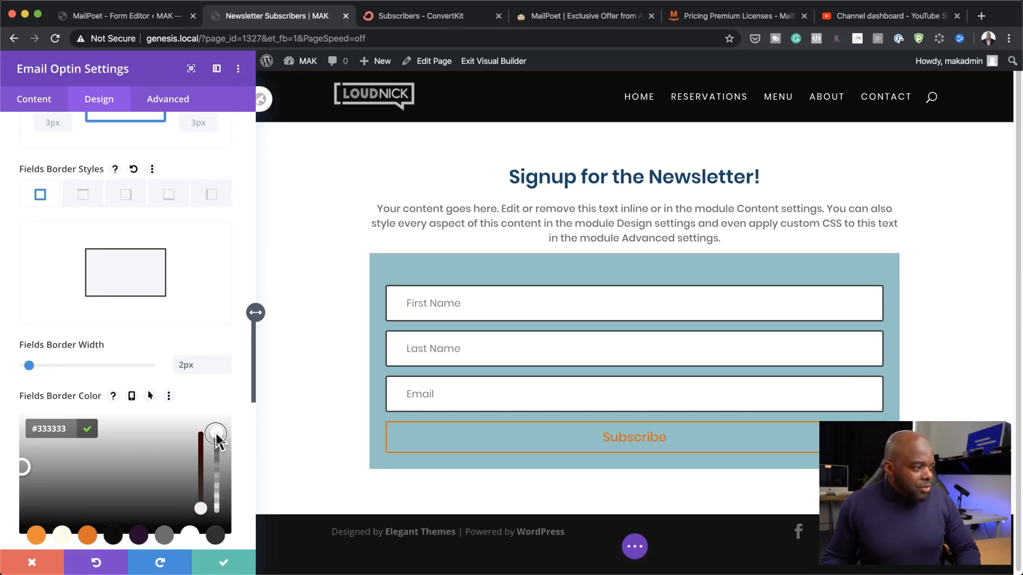
left_click_drag(217, 435, 222, 480)
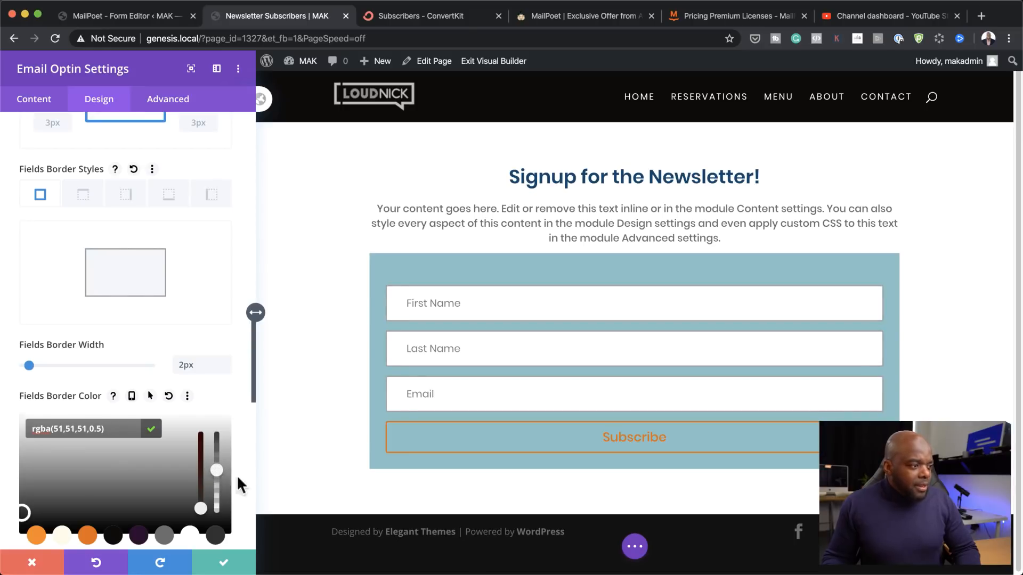
Step: Style the Subscribe button with white text, an #e56700 background and an #e56700 border
left_click(386, 422)
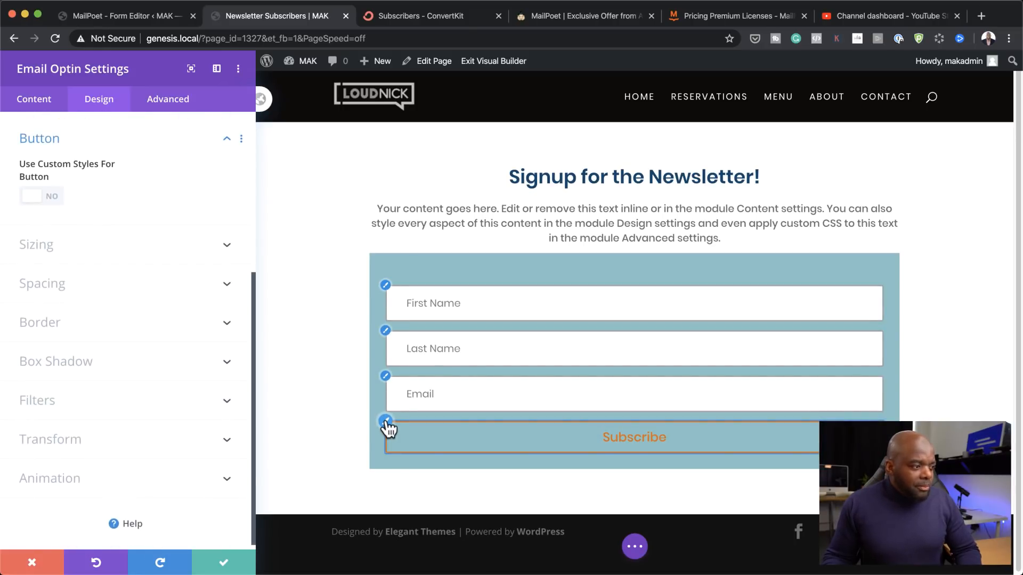
left_click(58, 203)
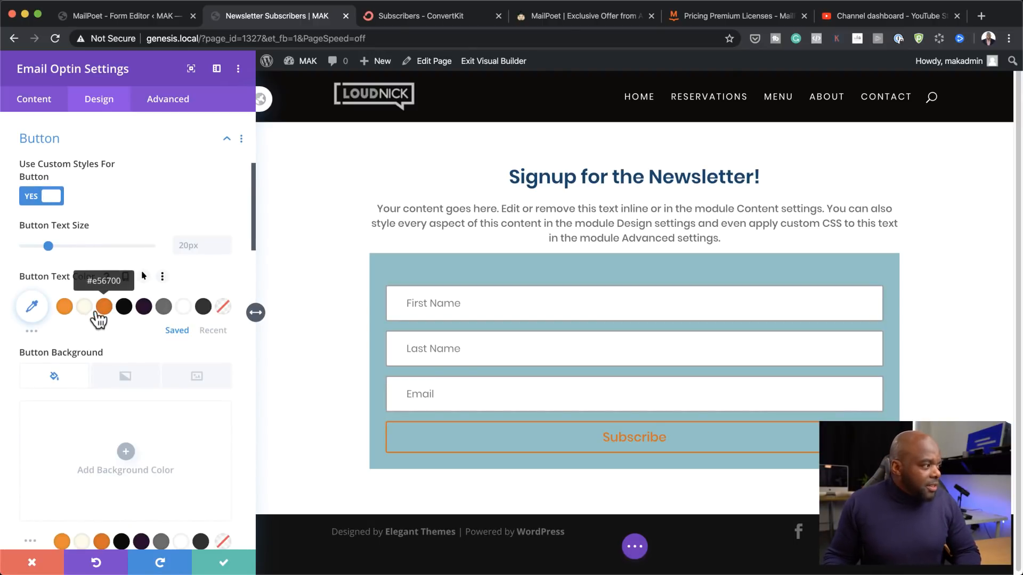
left_click(183, 309)
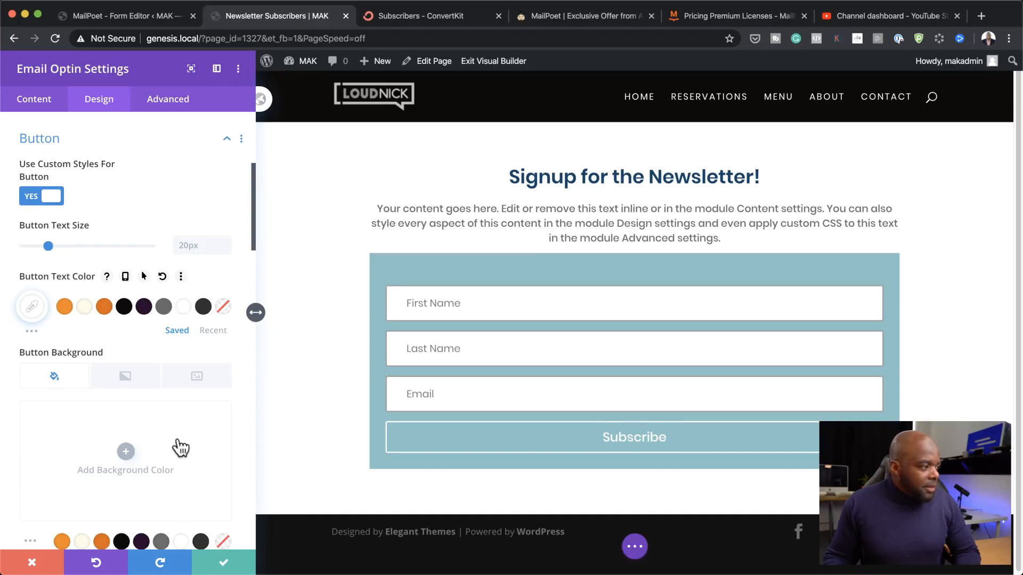
scroll(181, 447, "down", 5)
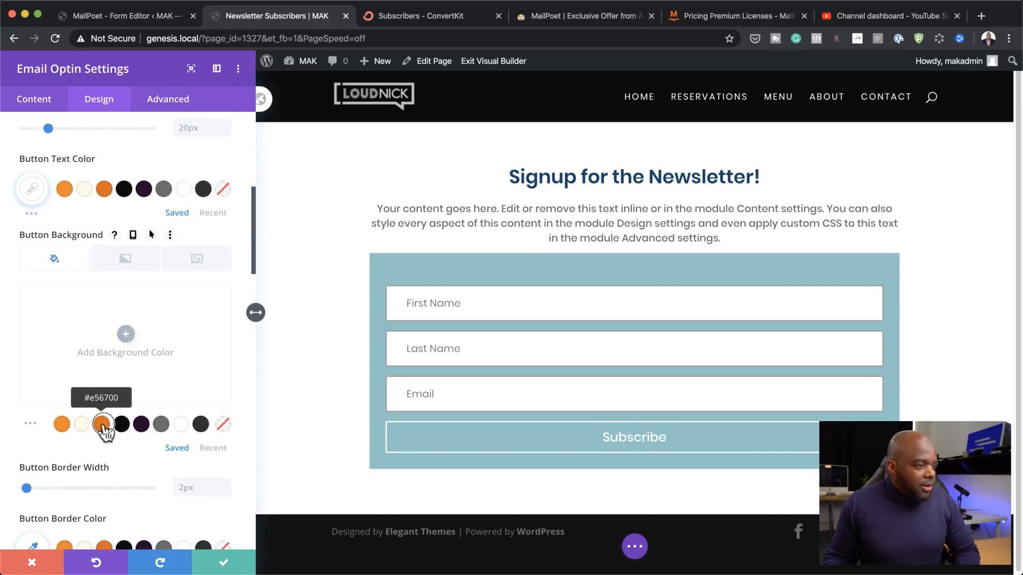
left_click(102, 424)
scroll(110, 463, "down", 3)
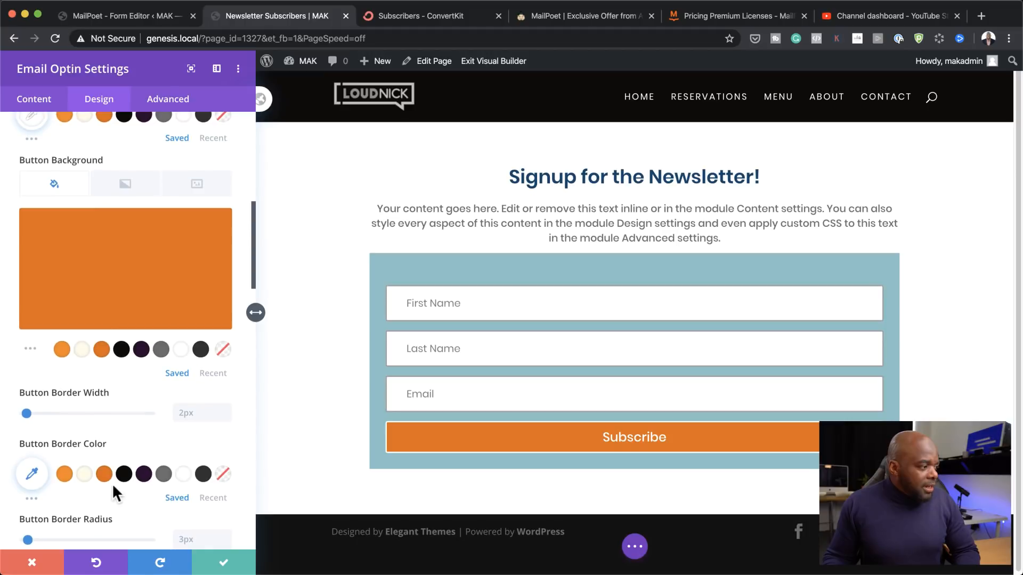
left_click(104, 475)
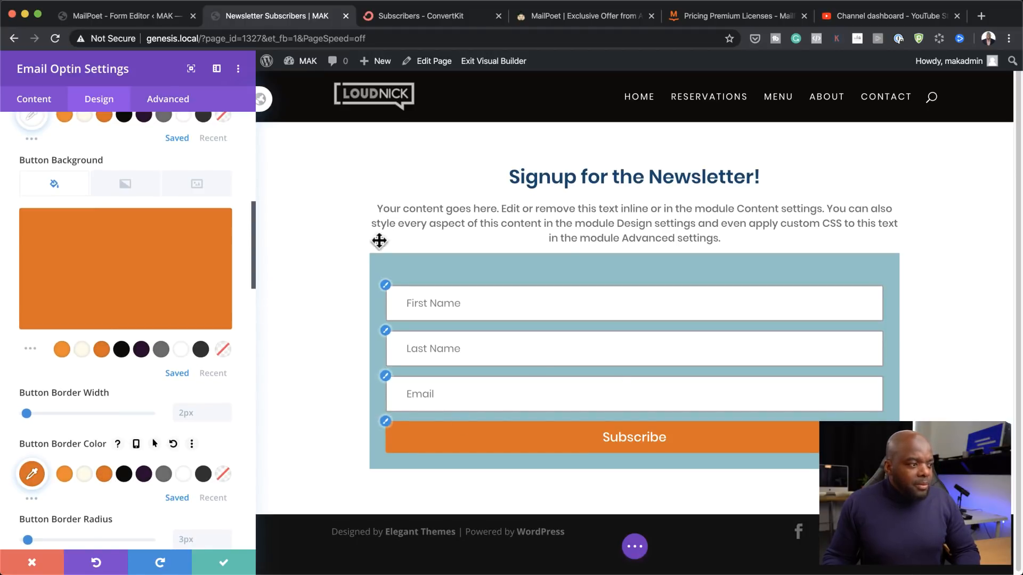
left_click(38, 99)
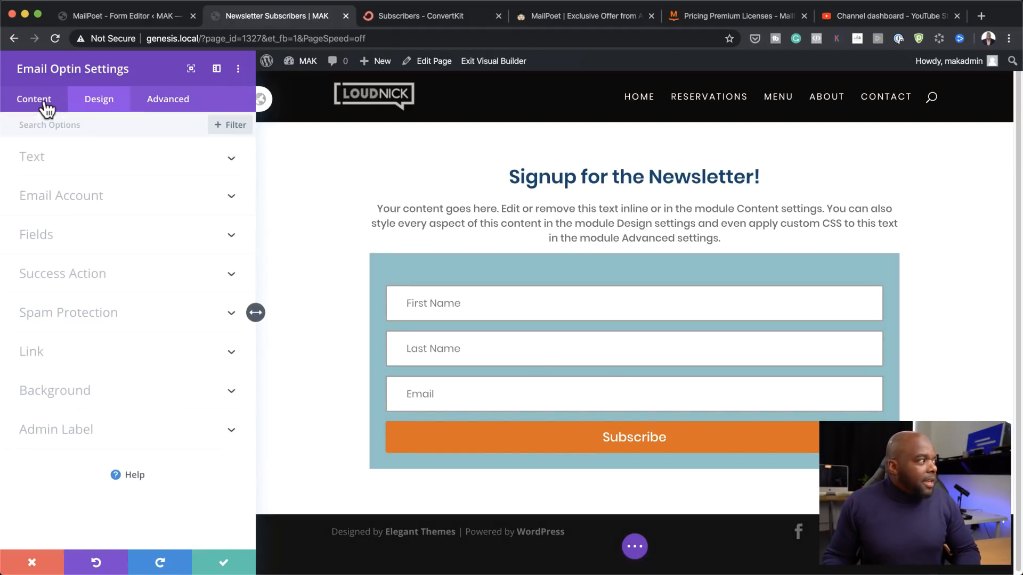
Step: Turn off the form's blue background colour and the Last Name field, then save the optin
left_click(90, 391)
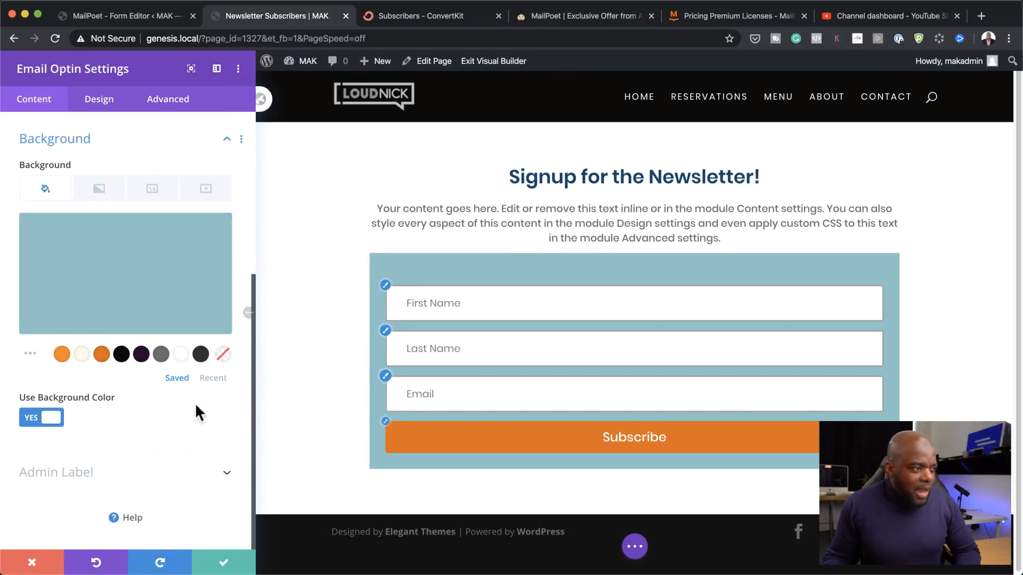
left_click(33, 418)
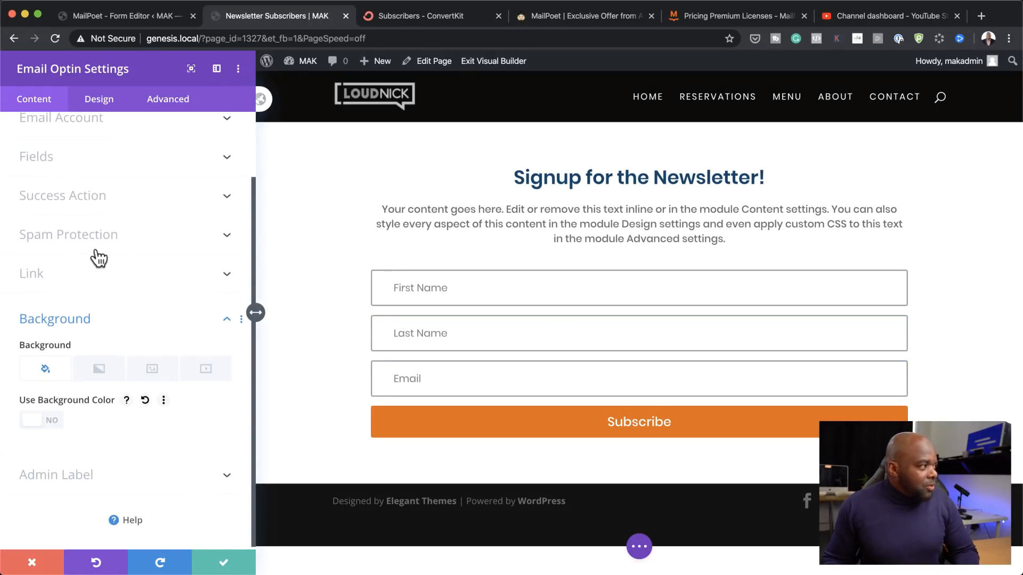
scroll(99, 258, "up", 3)
left_click(49, 234)
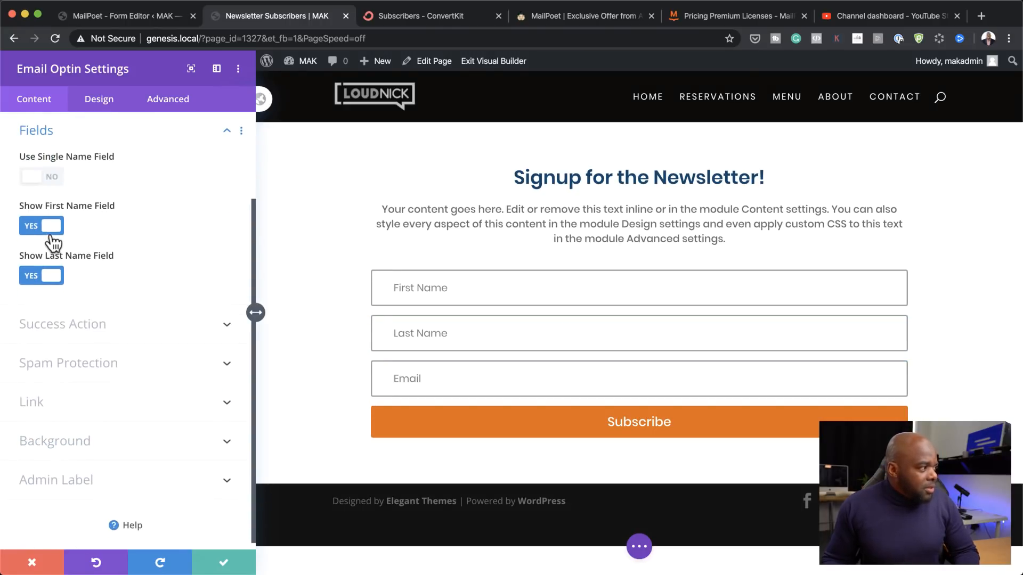
left_click(30, 278)
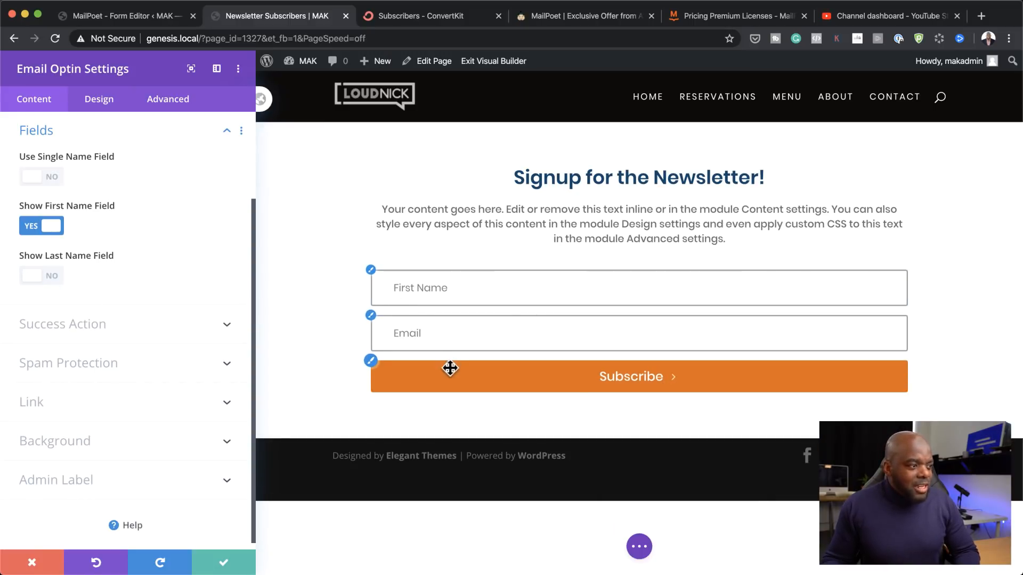
left_click(217, 562)
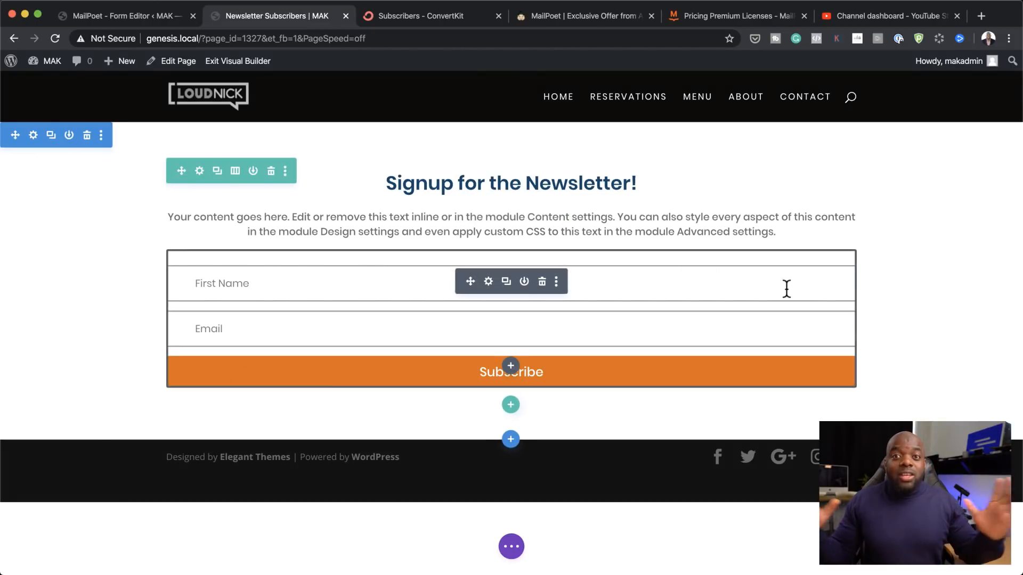
Step: Set the signup form row's width to 60% and save the row settings
left_click(200, 173)
left_click(108, 105)
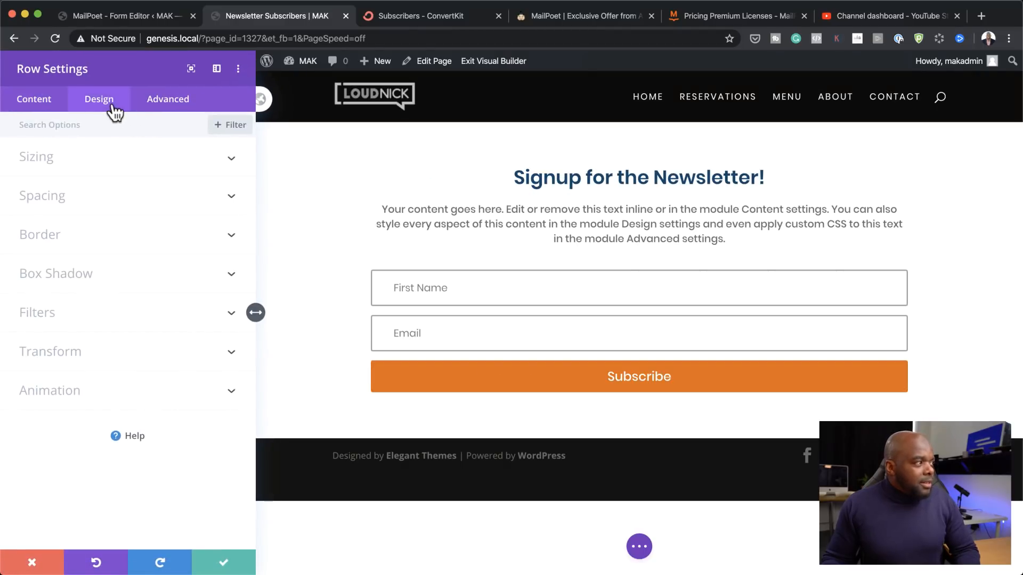
left_click(54, 166)
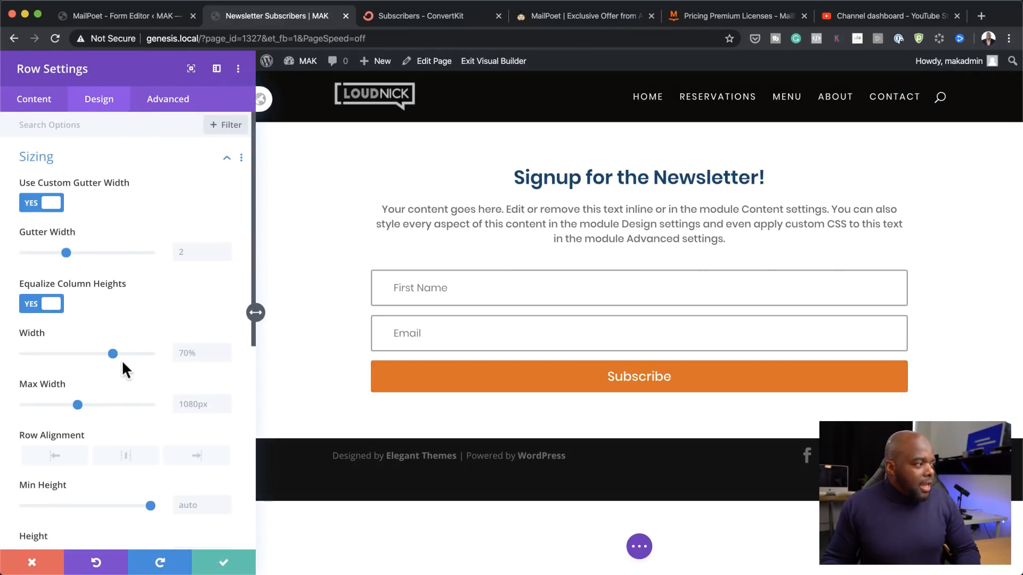
left_click_drag(112, 353, 100, 354)
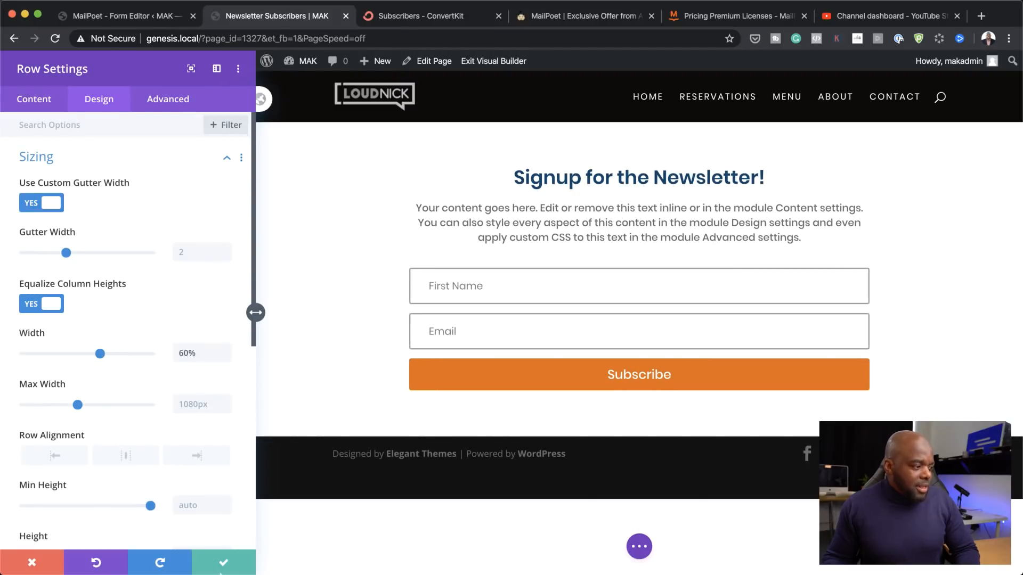
left_click(224, 563)
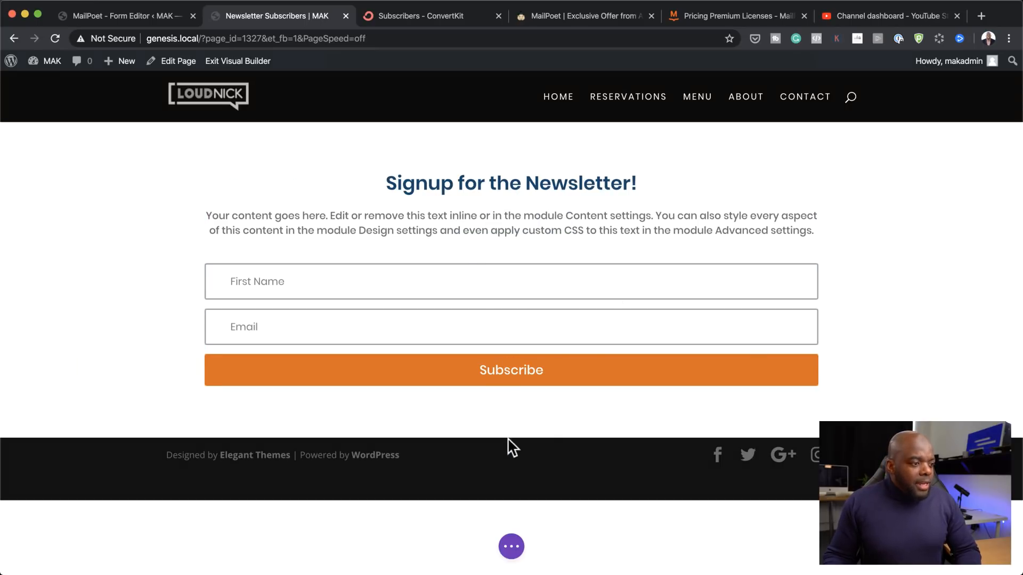
Step: Insert a one-column regular section containing a Video module below the form
left_click(511, 439)
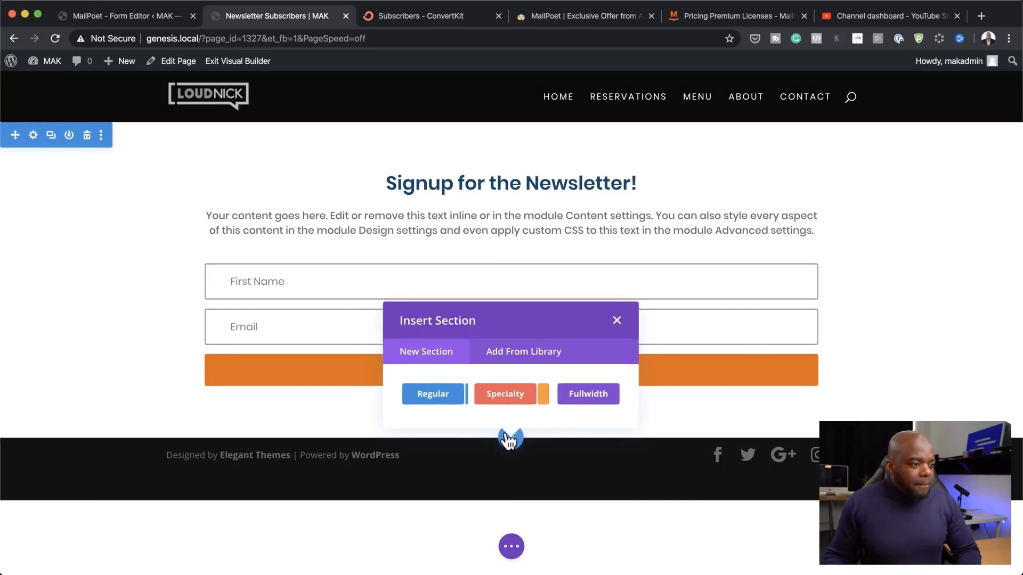
left_click(440, 397)
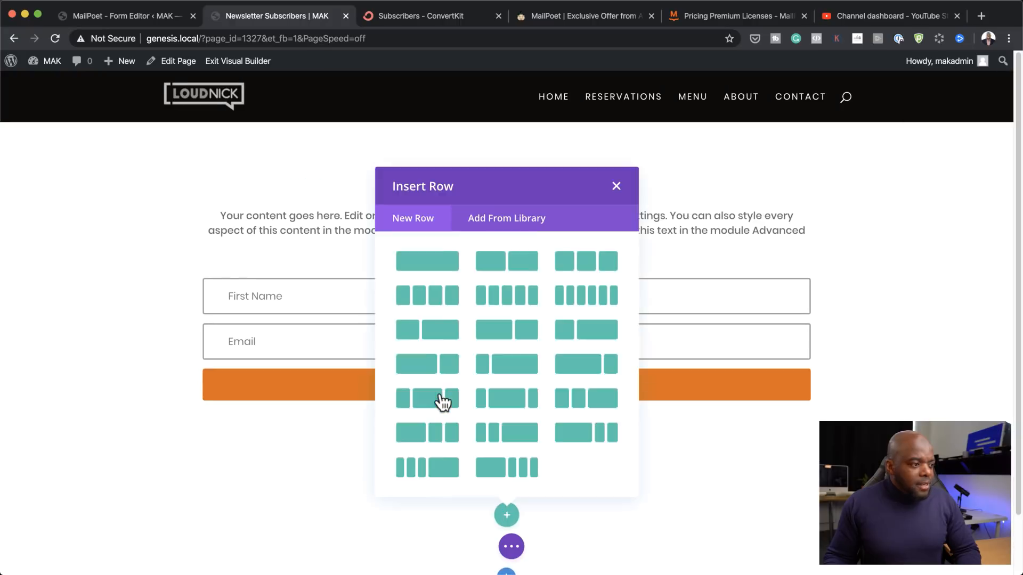
left_click(440, 262)
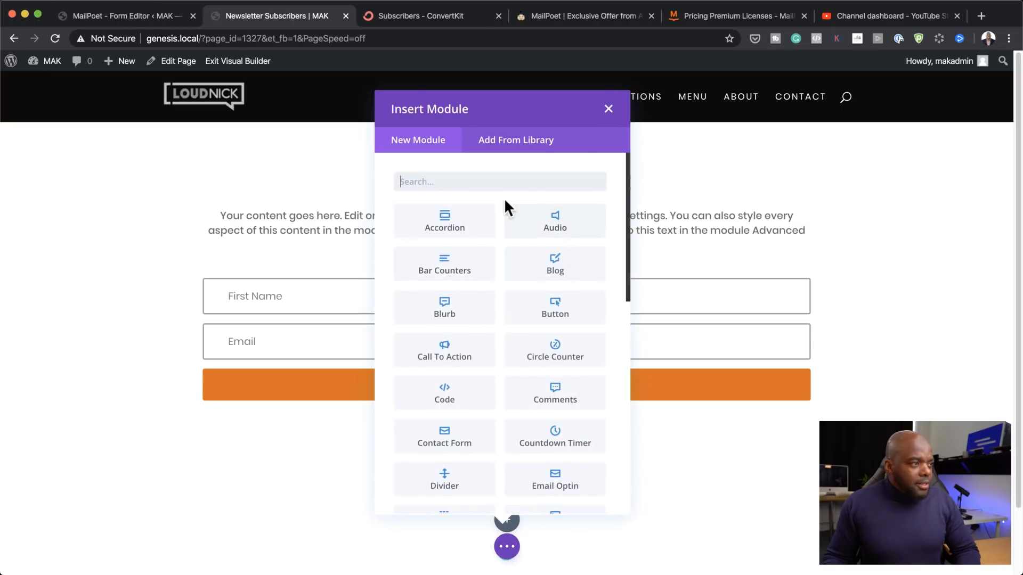
left_click(488, 182)
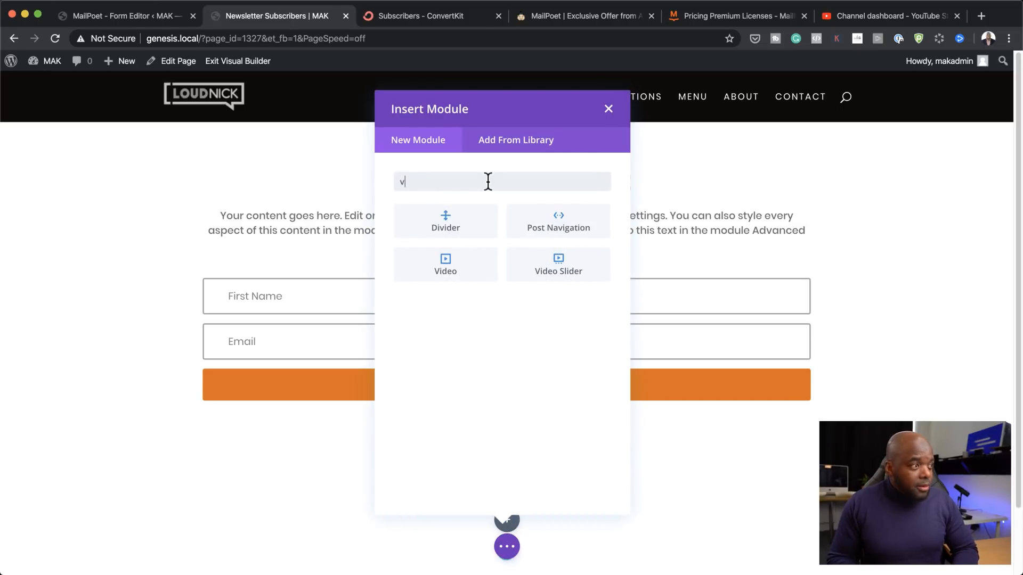
type("video")
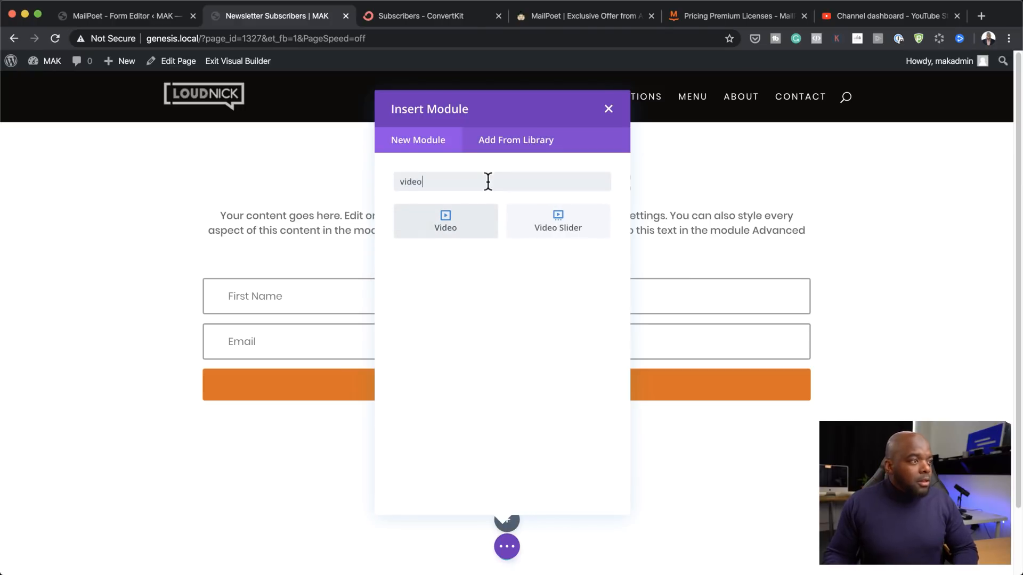
left_click(482, 221)
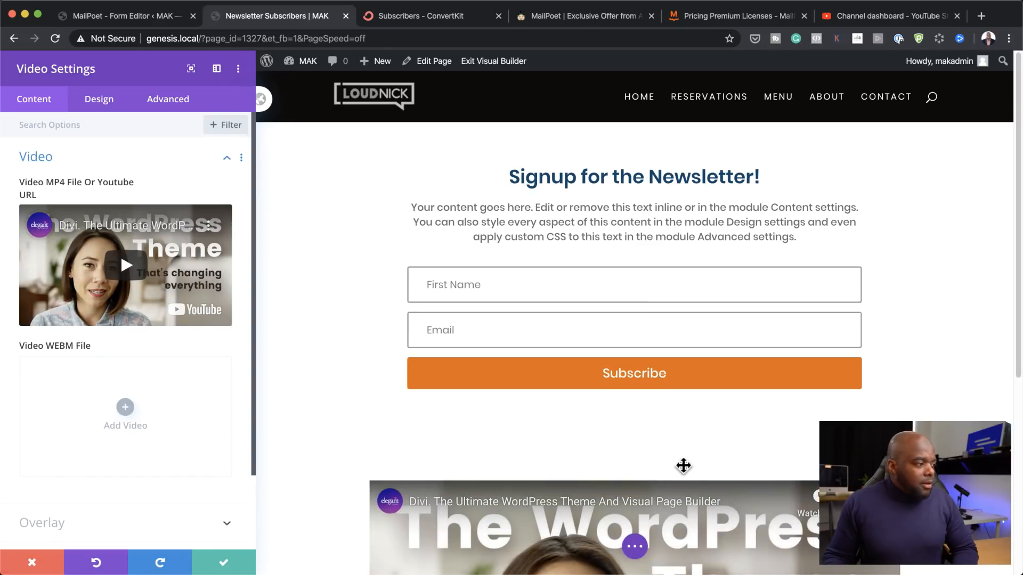
scroll(617, 459, "down", 5)
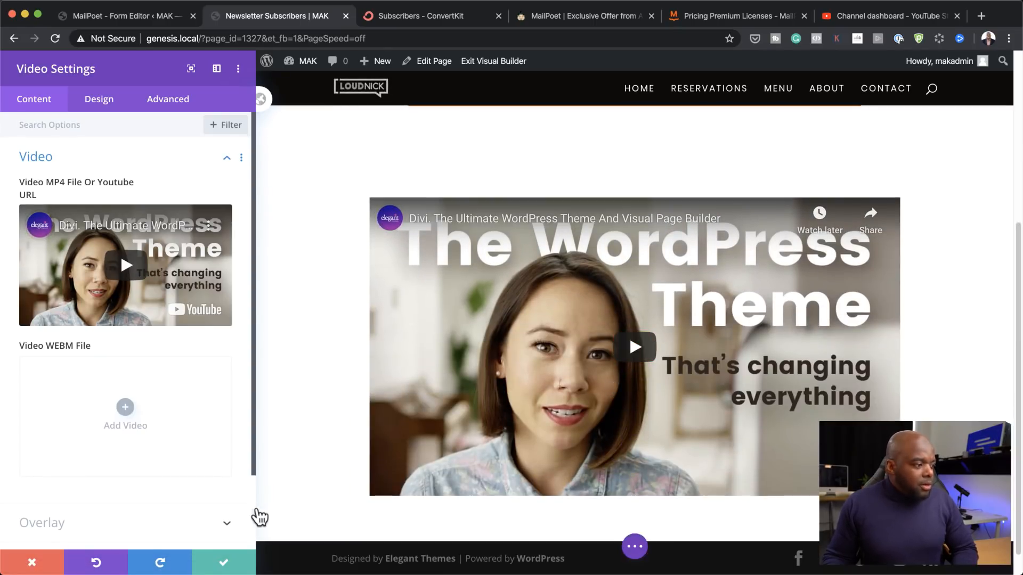
left_click(223, 564)
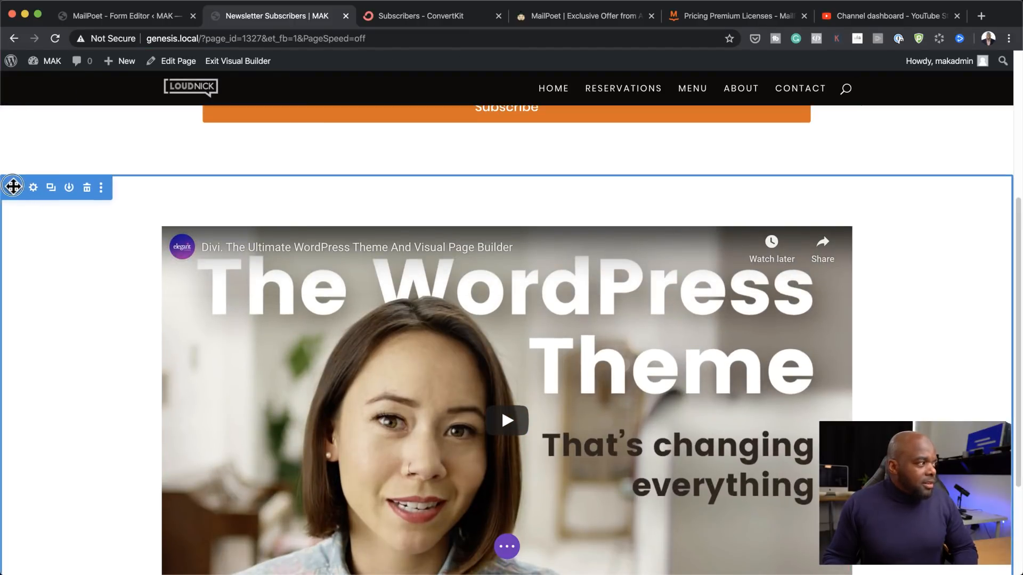
Step: Drag the new video section above the newsletter signup section
scroll(16, 181, "up", 5)
left_click_drag(25, 73, 25, 74)
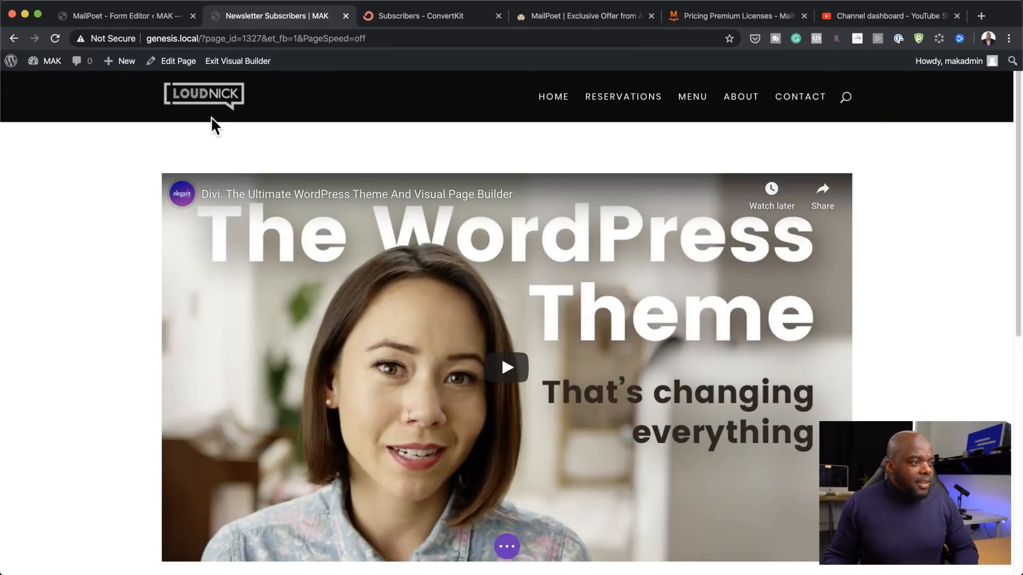
mouse_move(407, 182)
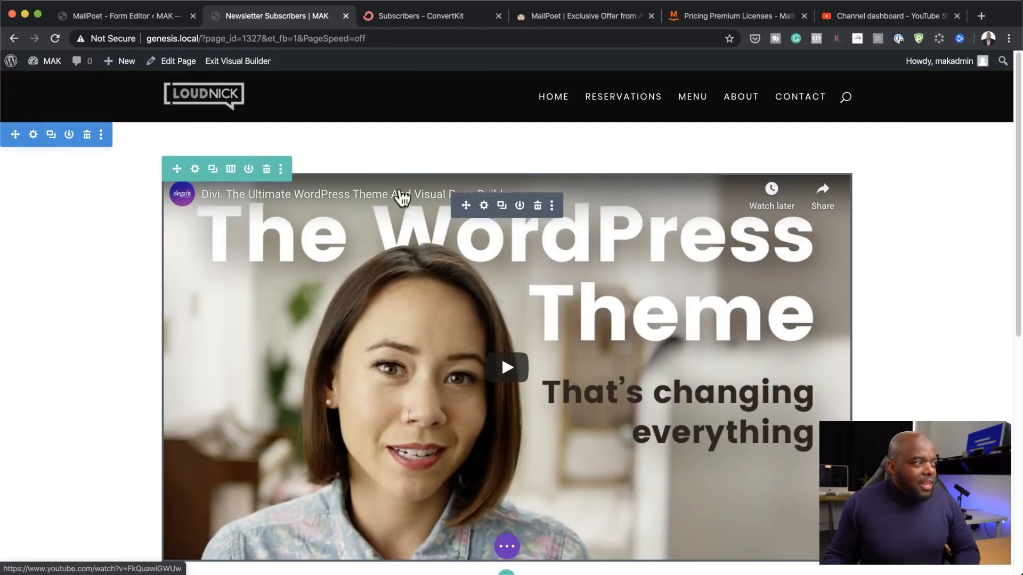
Step: Narrow the video row to 50% width and save the row settings
left_click(195, 170)
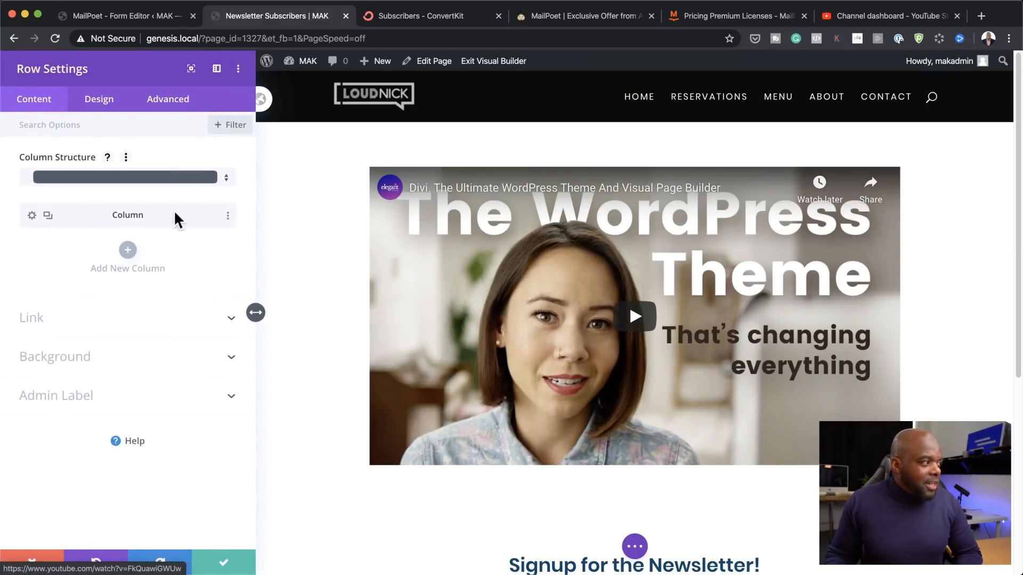
left_click(104, 102)
left_click(58, 160)
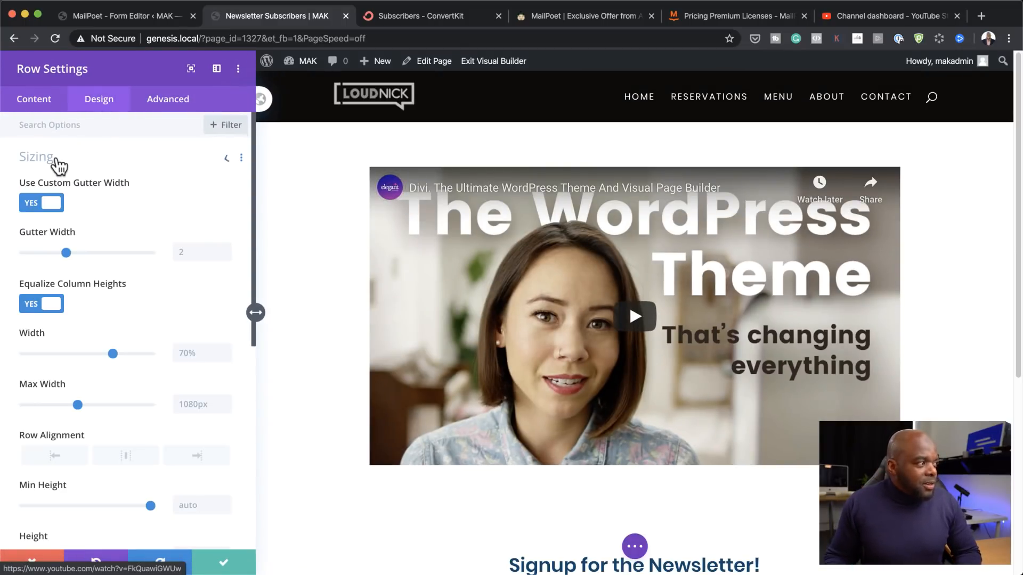
left_click_drag(114, 356, 88, 364)
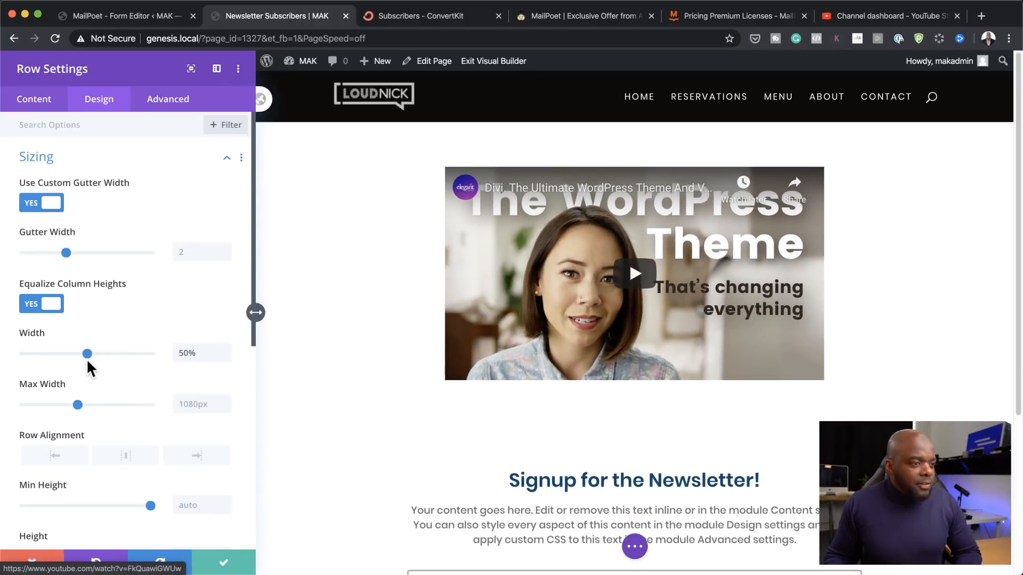
left_click(224, 561)
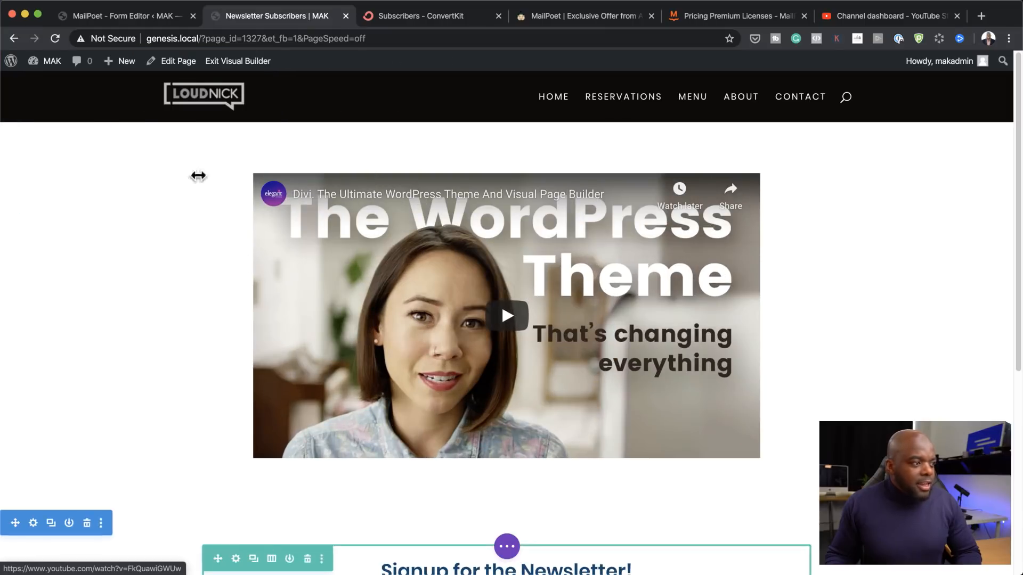
Step: Set the family photo from the Media Library as the video section's background image
left_click(33, 136)
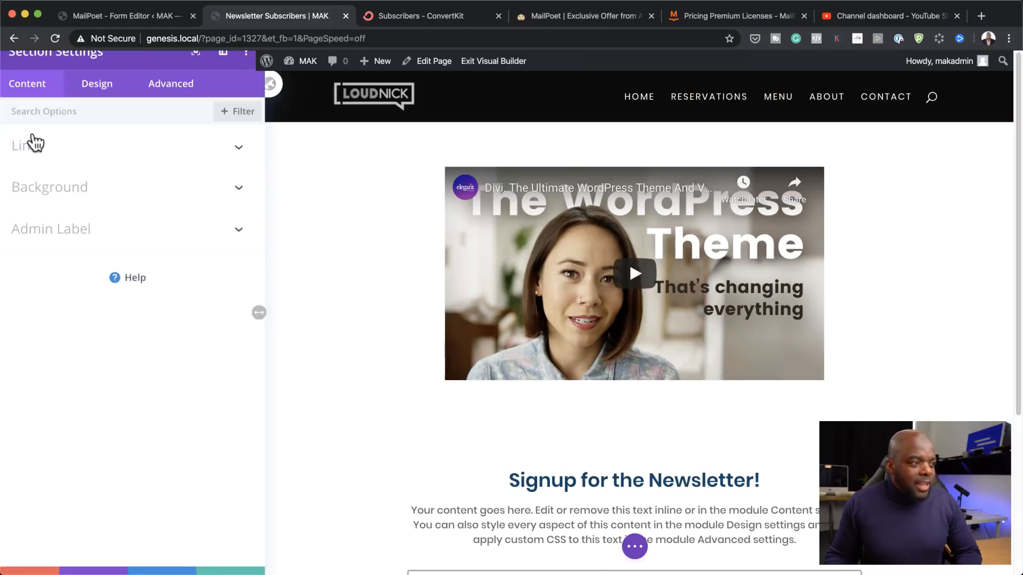
left_click(64, 203)
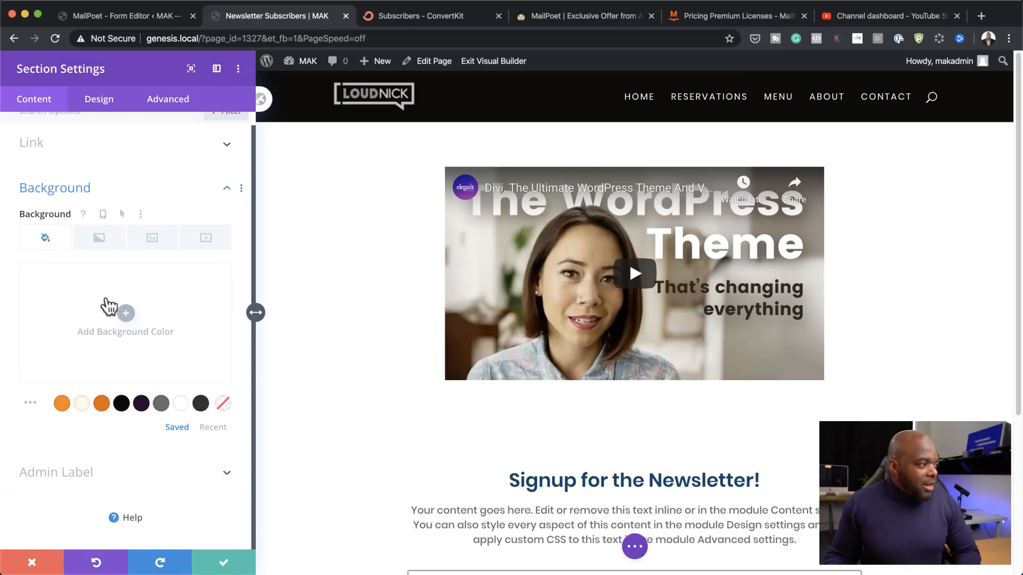
left_click(159, 239)
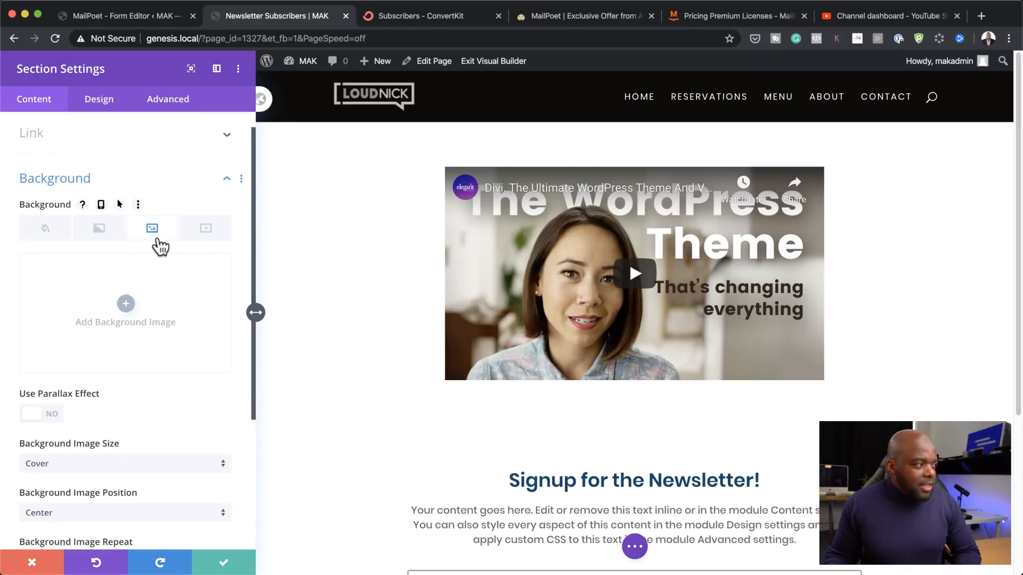
left_click(127, 306)
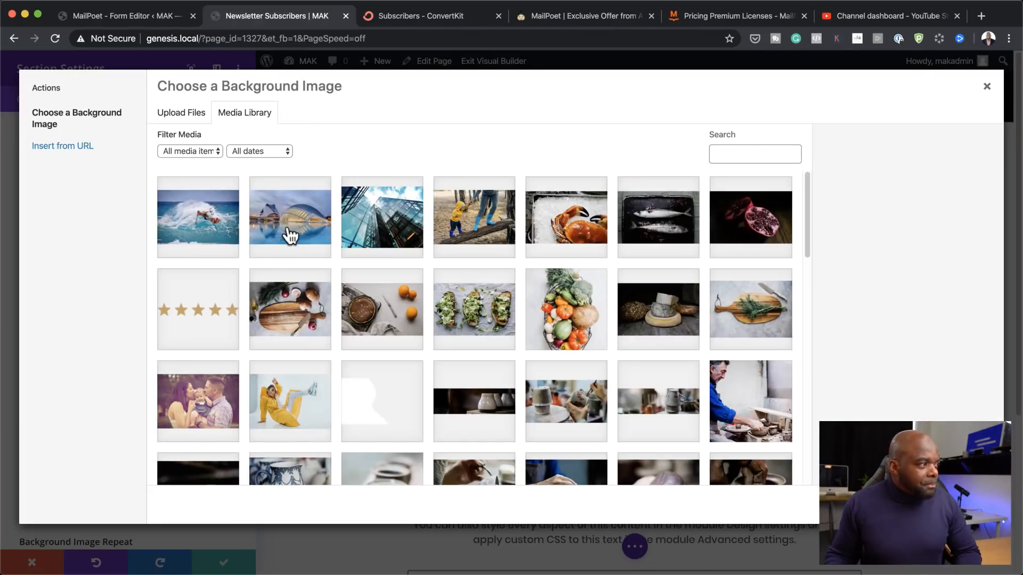
left_click(319, 224)
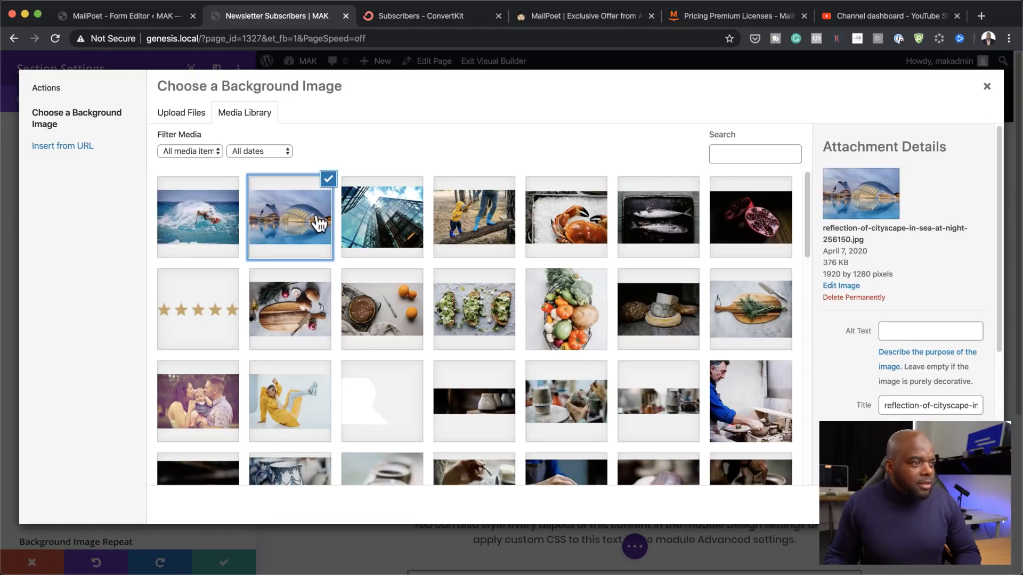
left_click(496, 213)
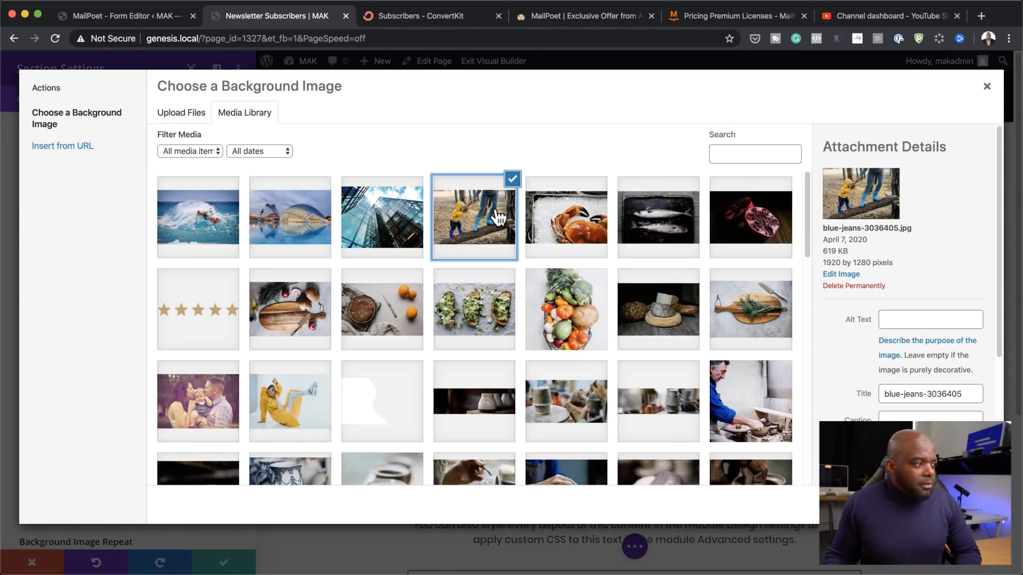
left_click(226, 417)
left_click(949, 504)
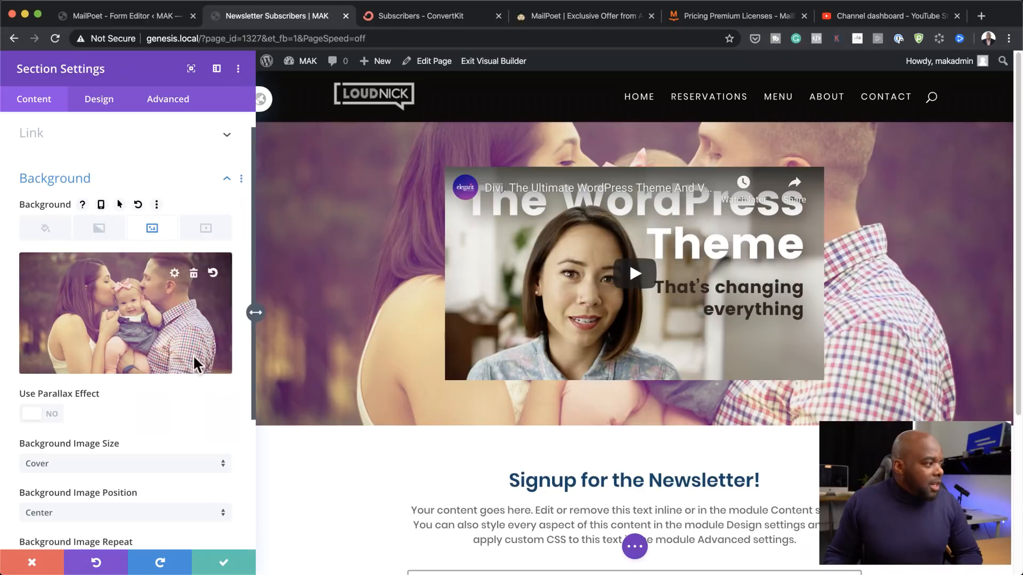
Step: Set the section's Background Image Blend to Lighten
scroll(155, 444, "down", 1)
scroll(156, 443, "down", 5)
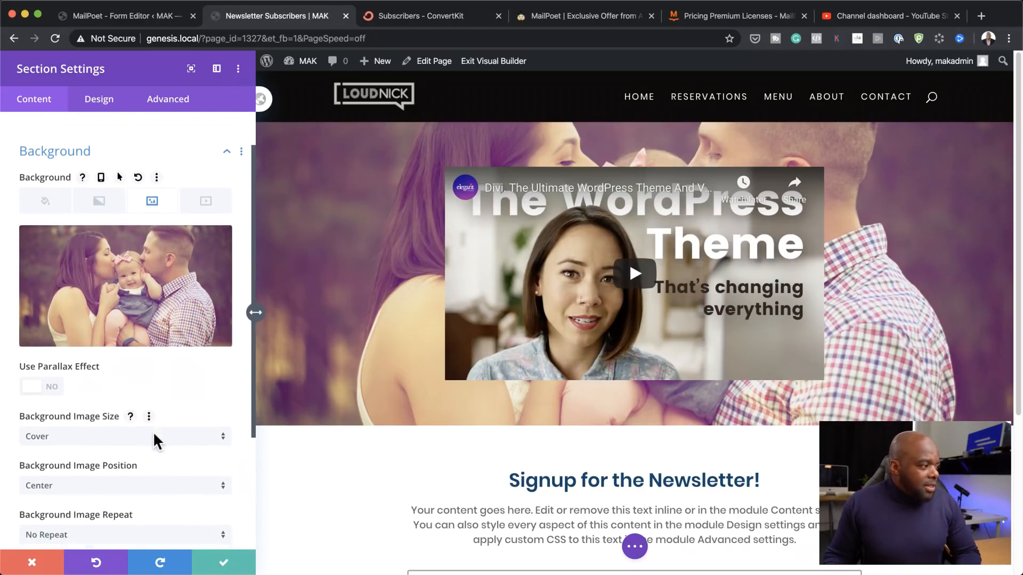
scroll(155, 442, "down", 1)
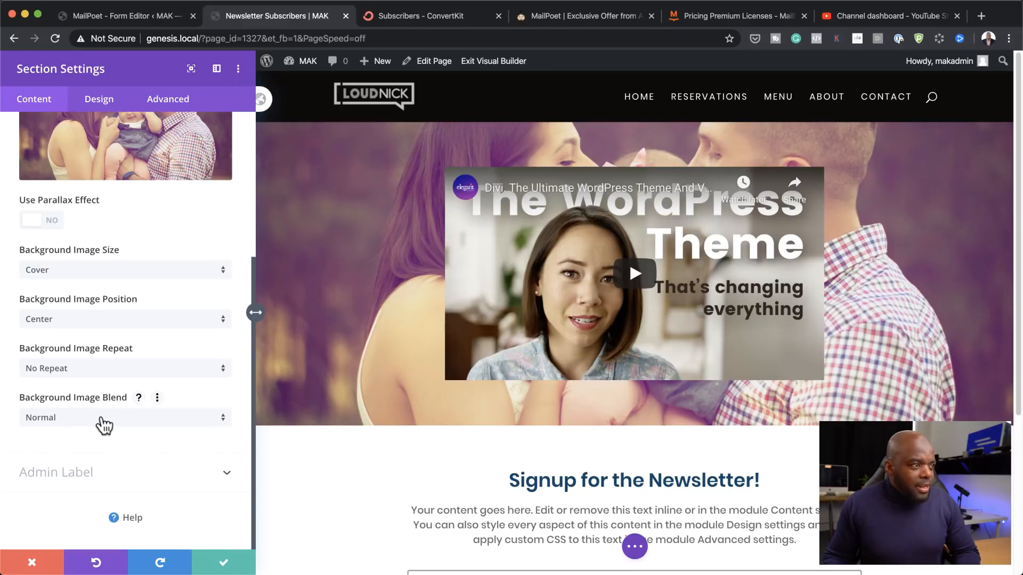
left_click(94, 417)
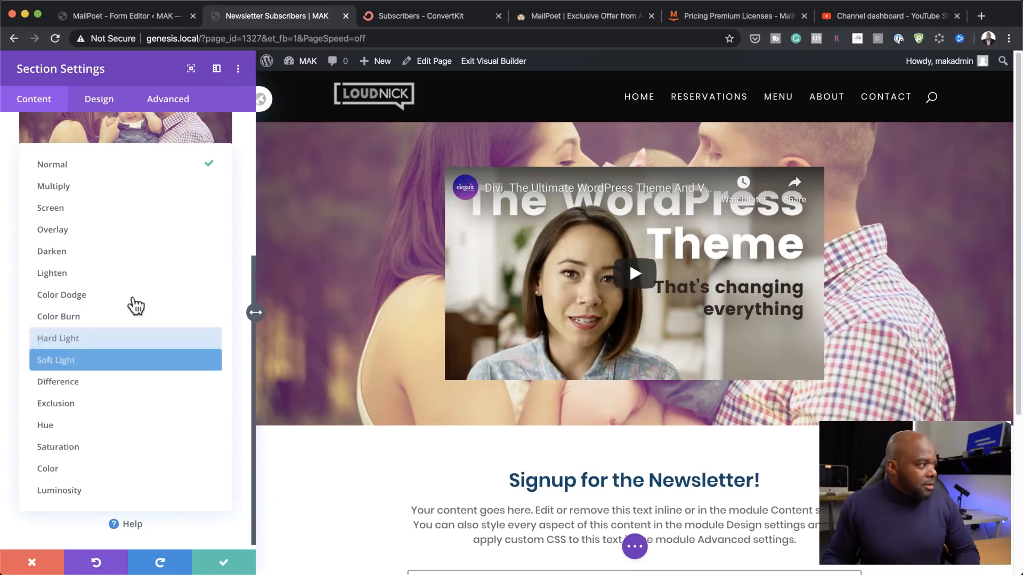
left_click(123, 275)
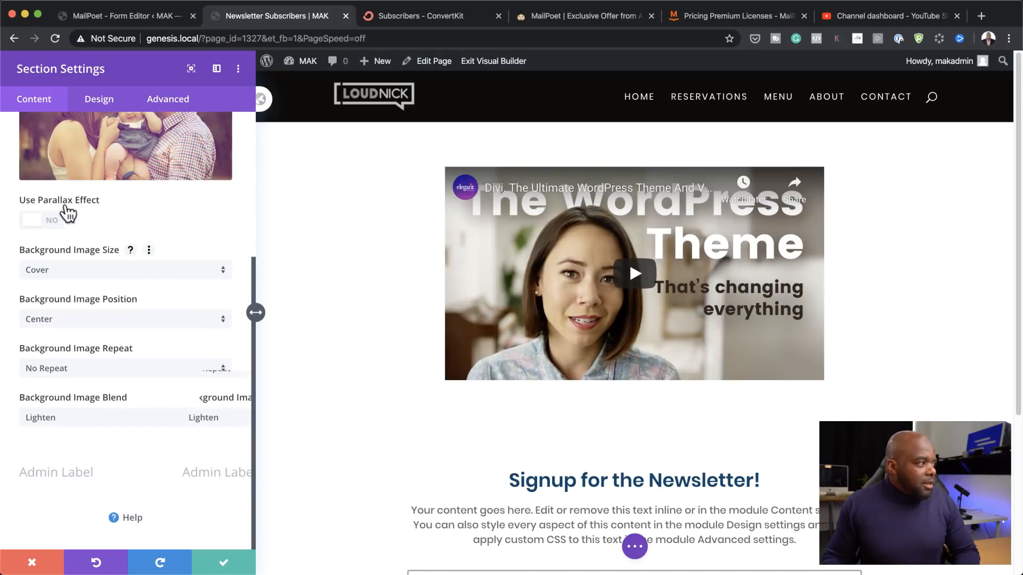
scroll(103, 235, "up", 5)
Step: Add a white background colour at 0.67 opacity over the section's image
left_click(40, 253)
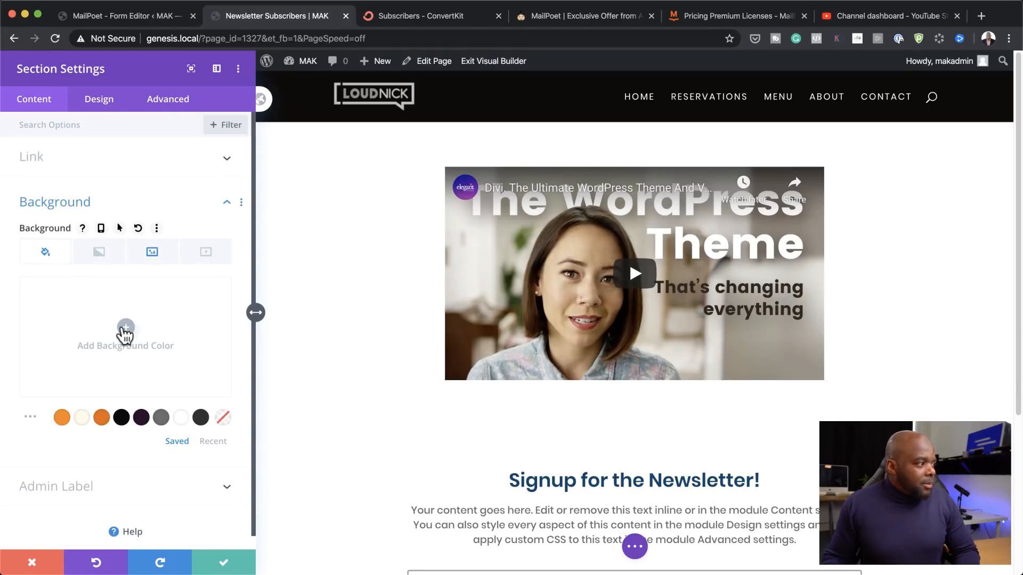
left_click(182, 420)
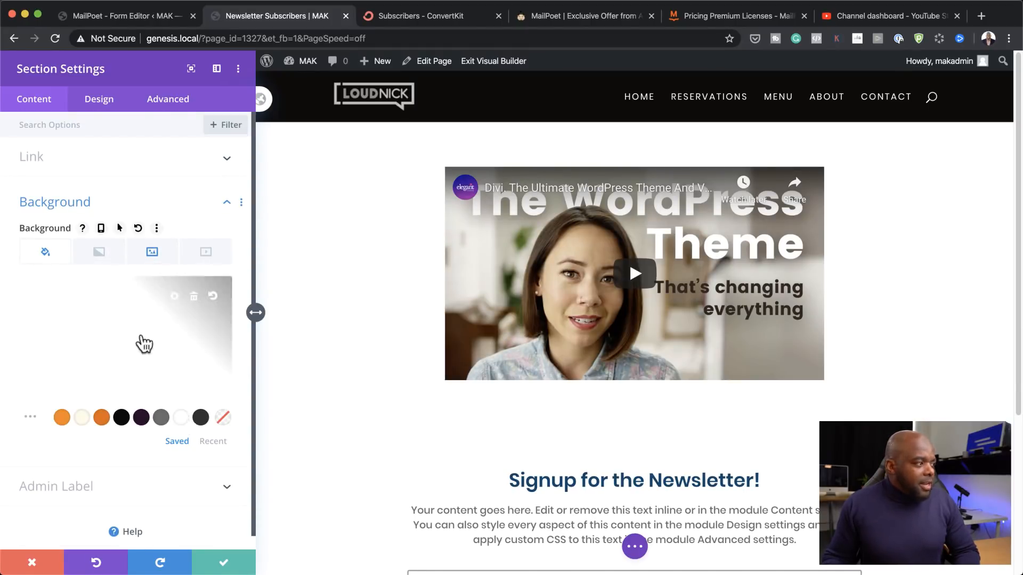
left_click(126, 327)
left_click_drag(218, 297, 221, 333)
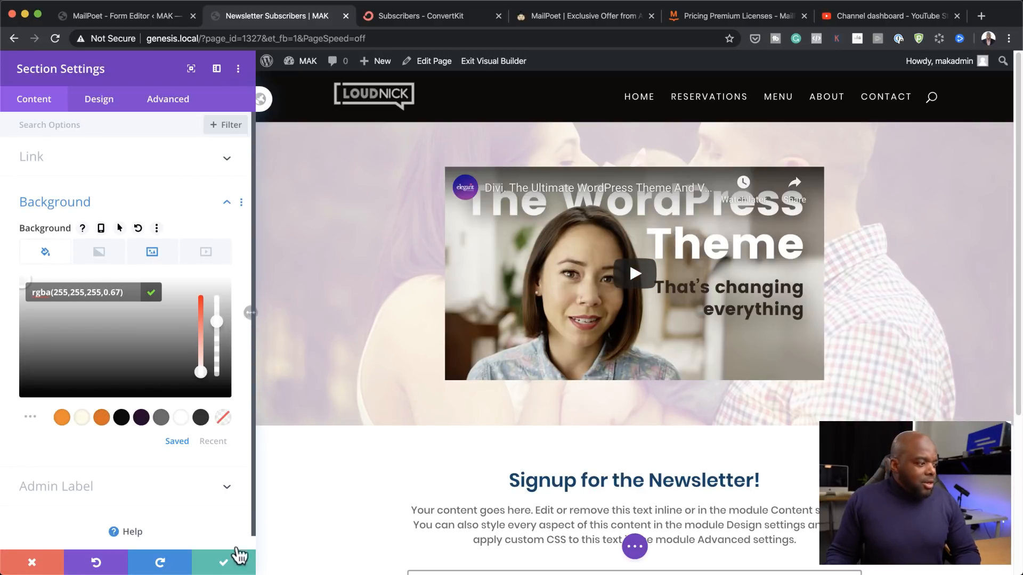
Step: Give the section linked 8vw top and bottom padding and save its settings
left_click(105, 107)
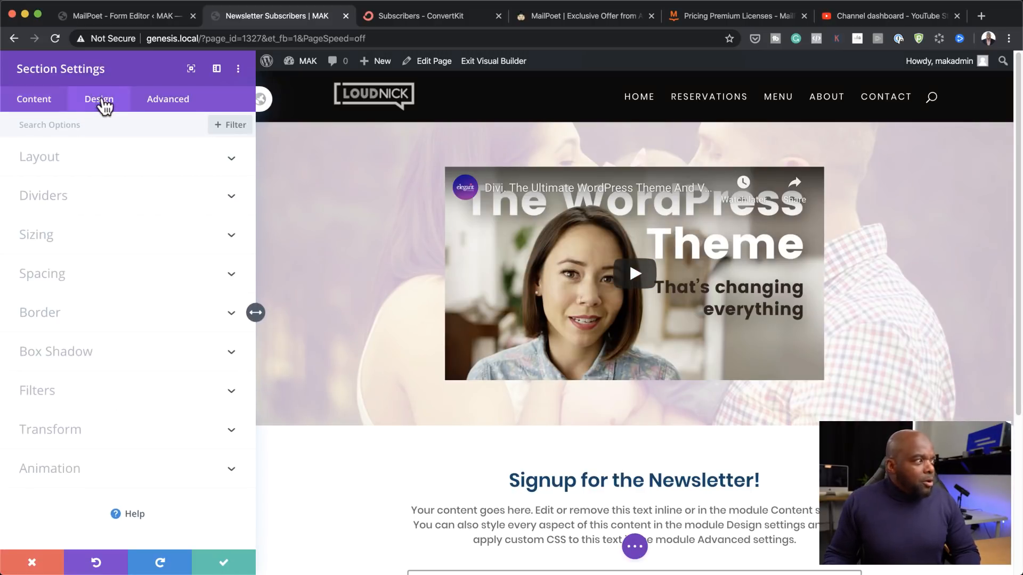
left_click(65, 283)
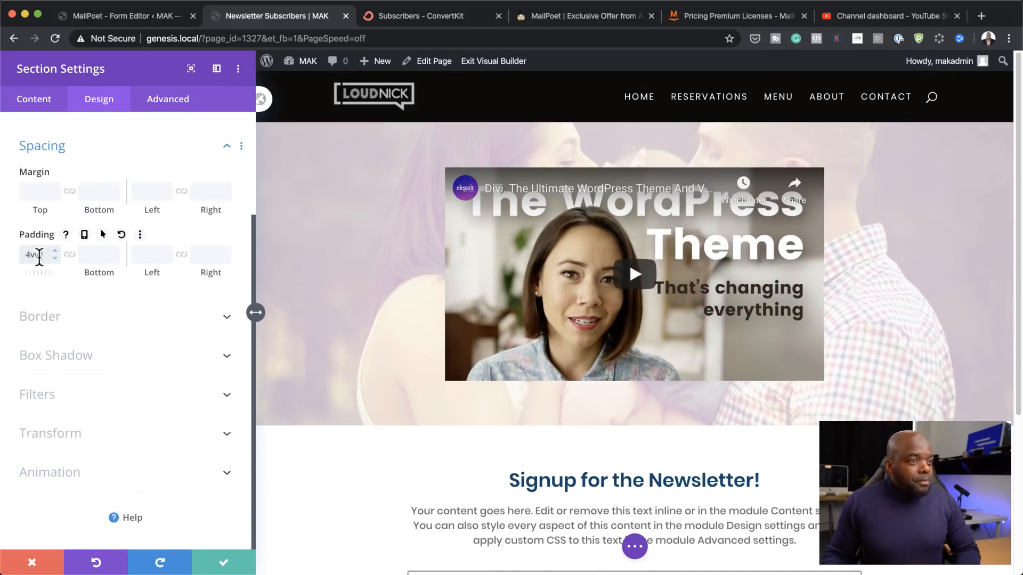
left_click(69, 254)
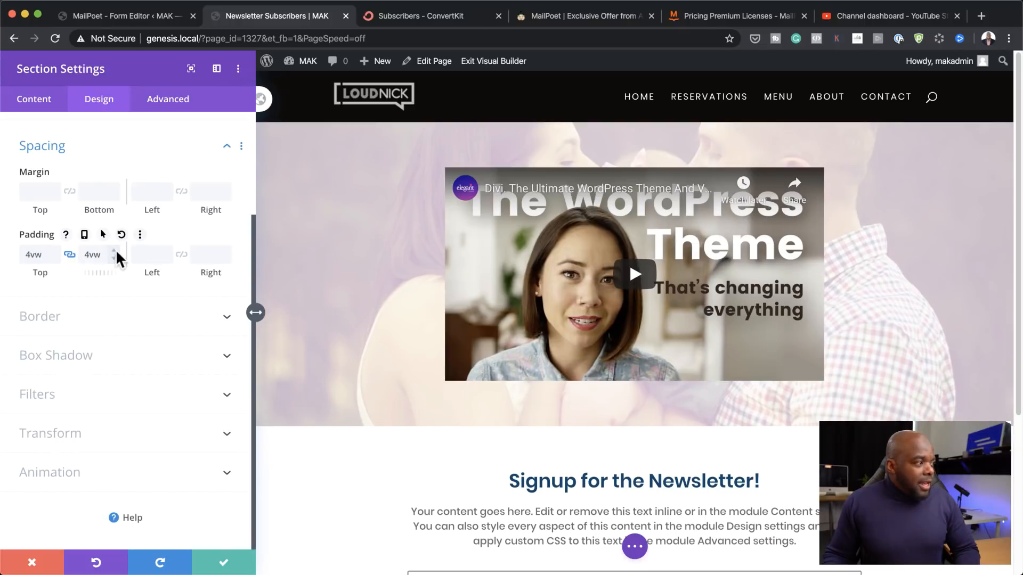
left_click(114, 251)
left_click(114, 251)
left_click(114, 251)
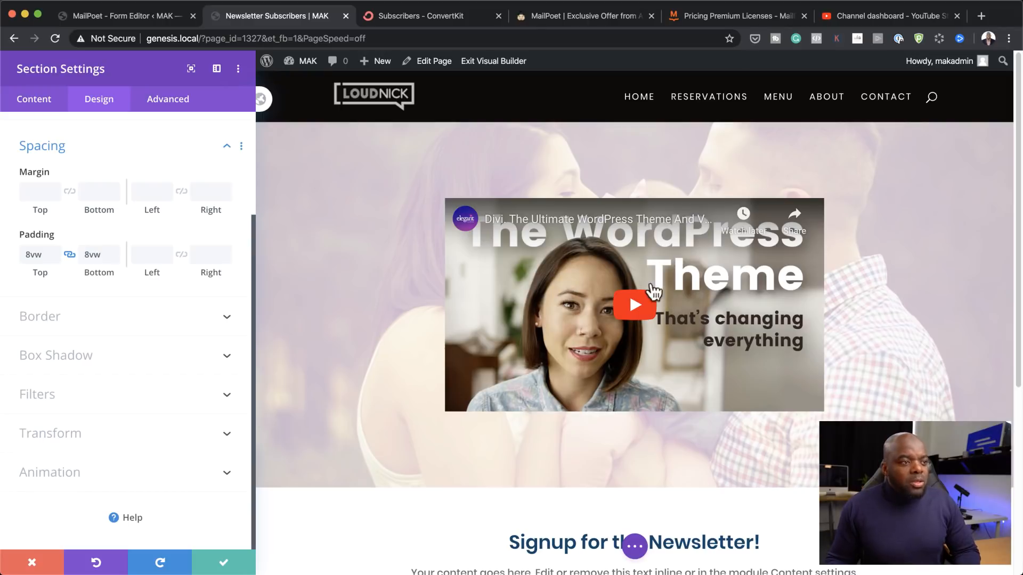
left_click(224, 562)
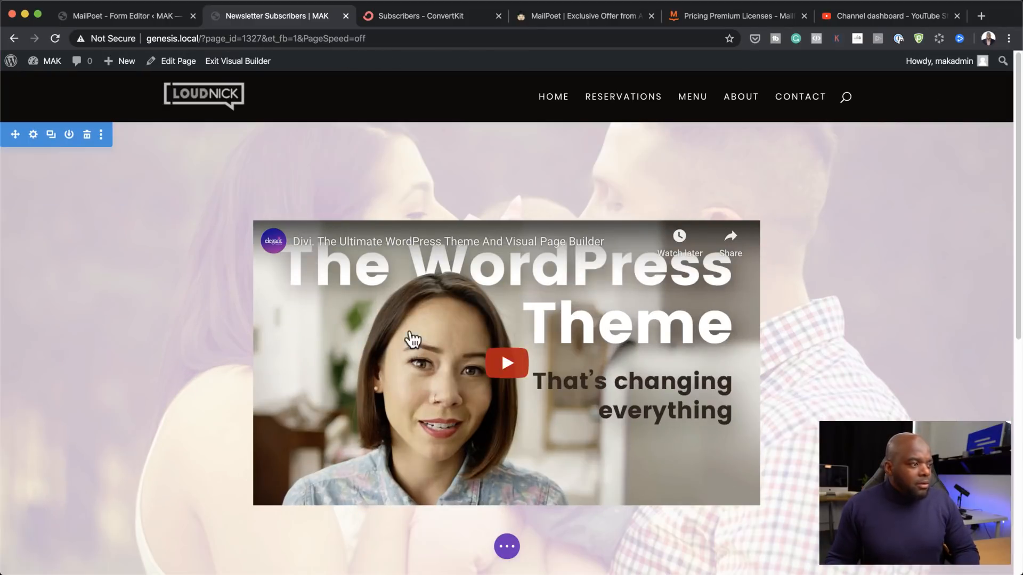
Step: Reduce the section padding to 4vw and set the blue-jeans photo as the video overlay image
left_click_drag(582, 170, 584, 160)
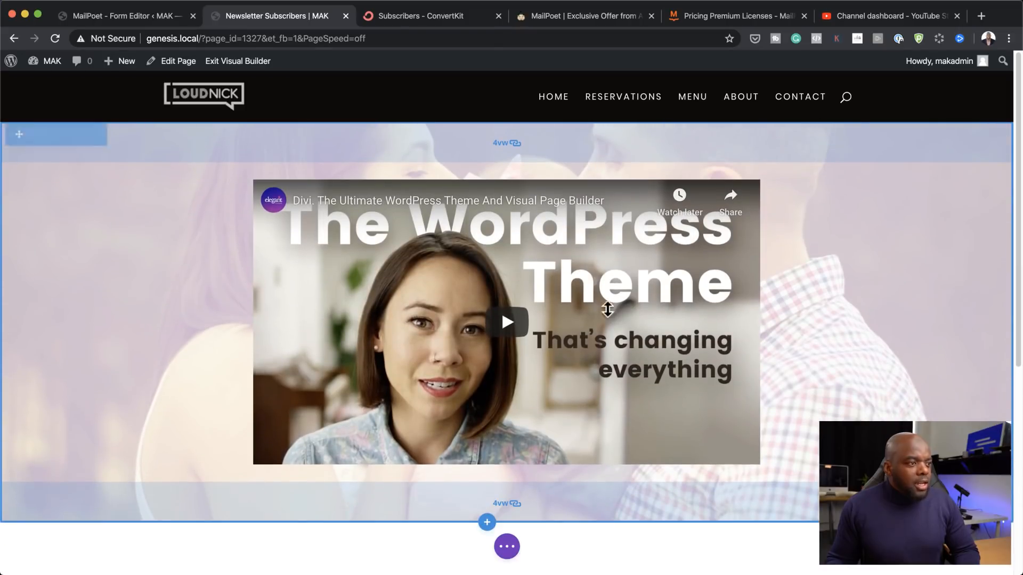
left_click(483, 212)
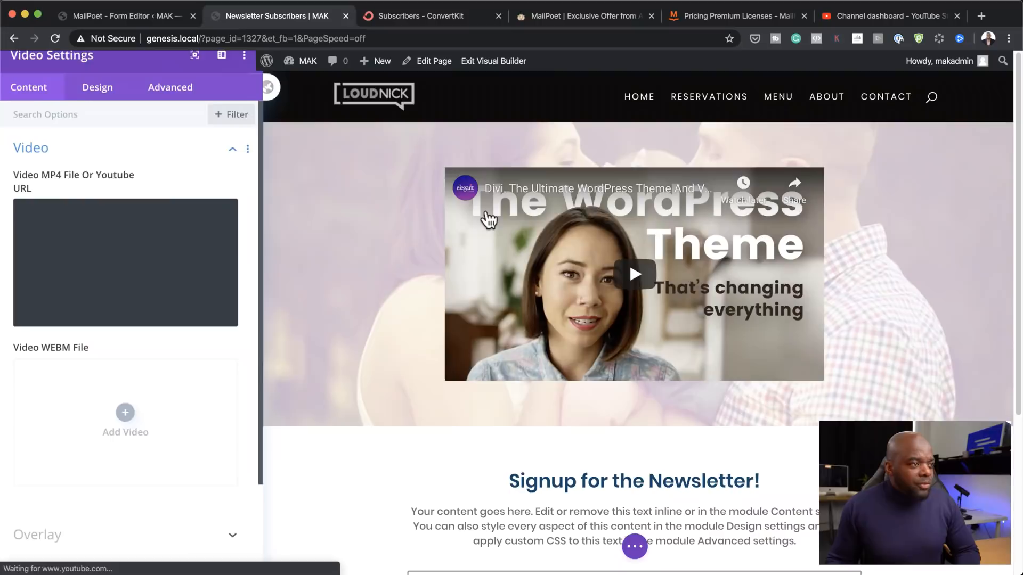
scroll(128, 373, "down", 2)
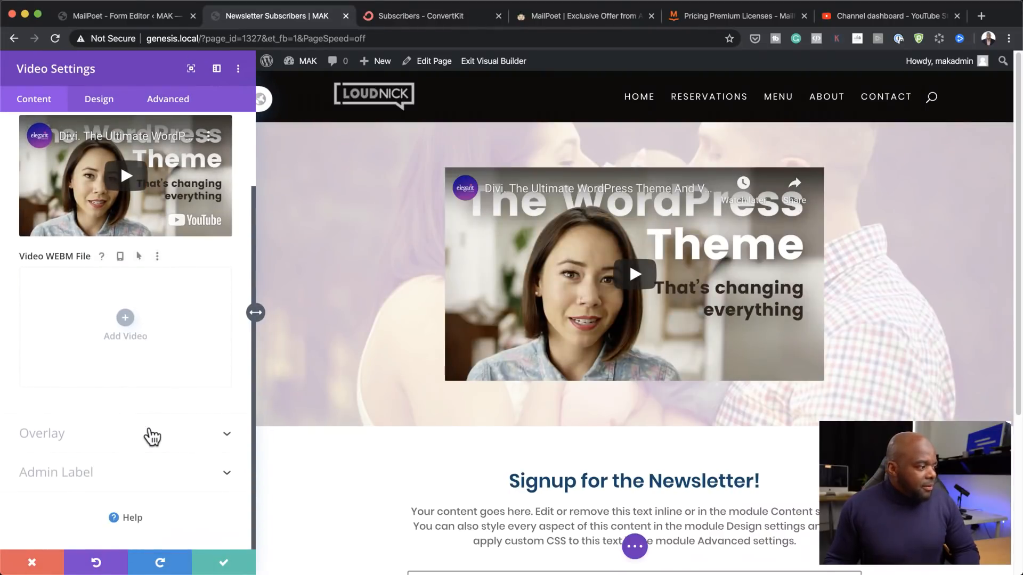
left_click(113, 437)
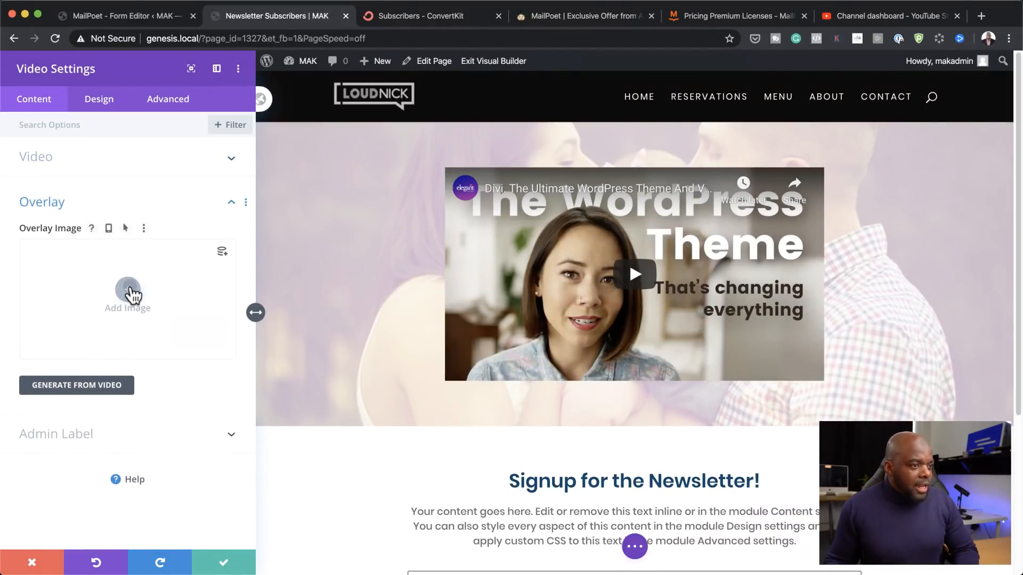
left_click(119, 292)
left_click(489, 229)
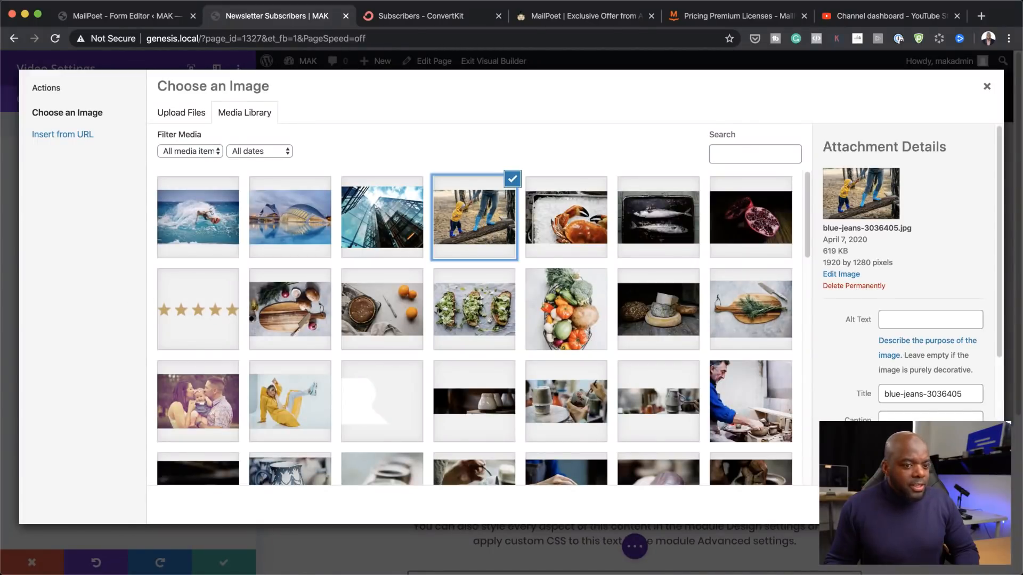
left_click(959, 505)
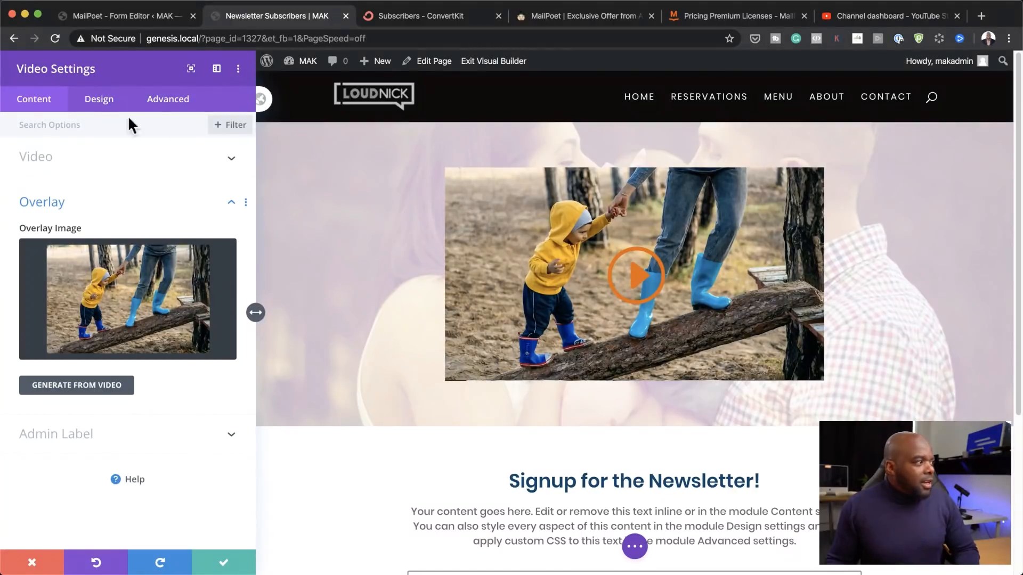
Step: Give the video's play icon a custom 70px size and a white colour
left_click(105, 107)
left_click(63, 164)
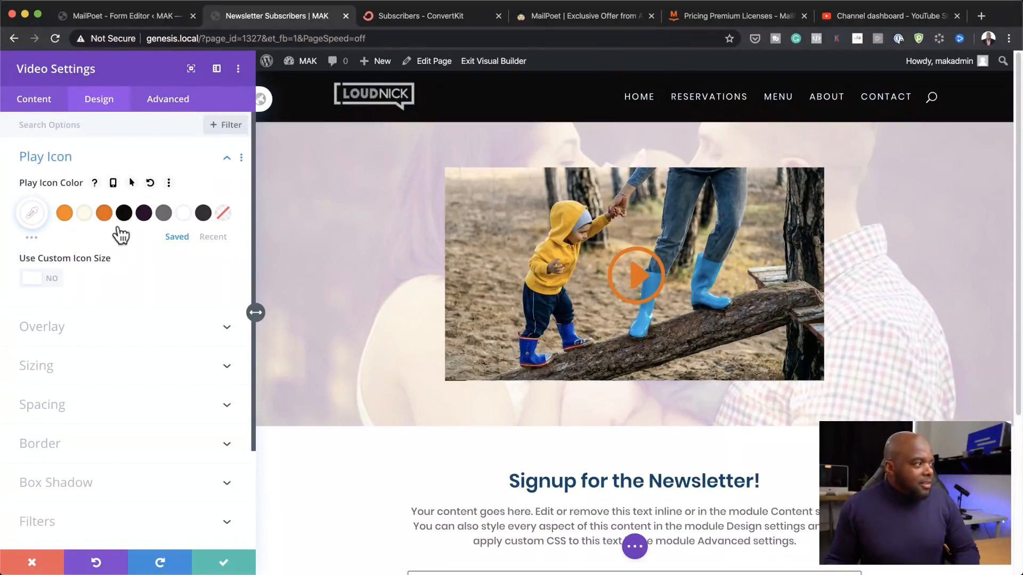
left_click(56, 279)
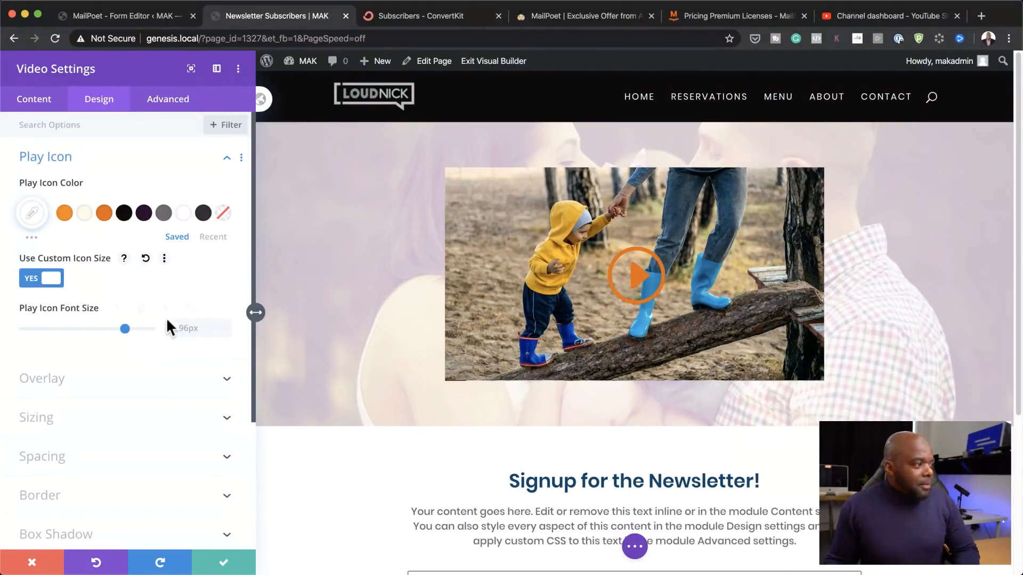
left_click_drag(130, 331, 99, 337)
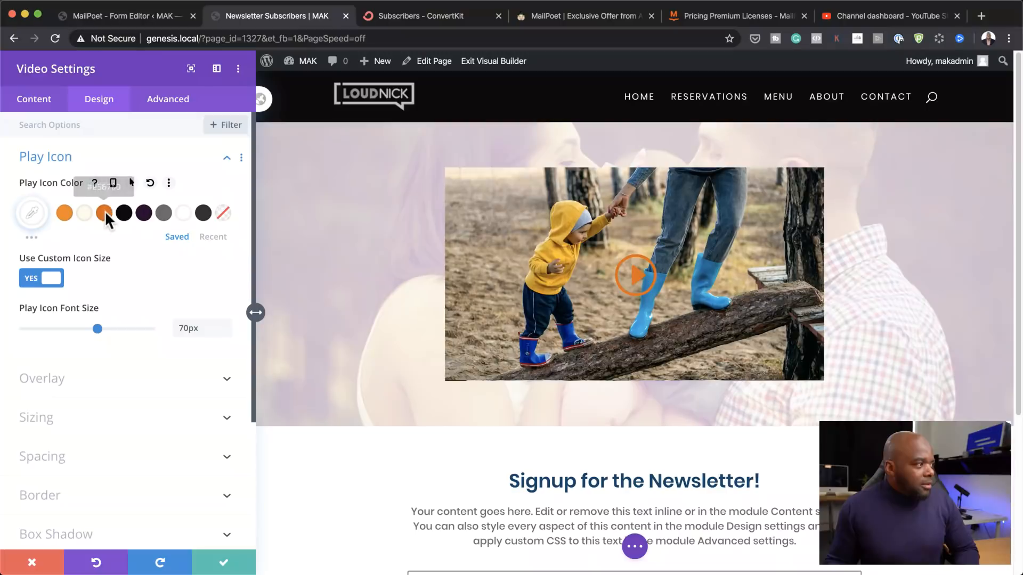
left_click(32, 213)
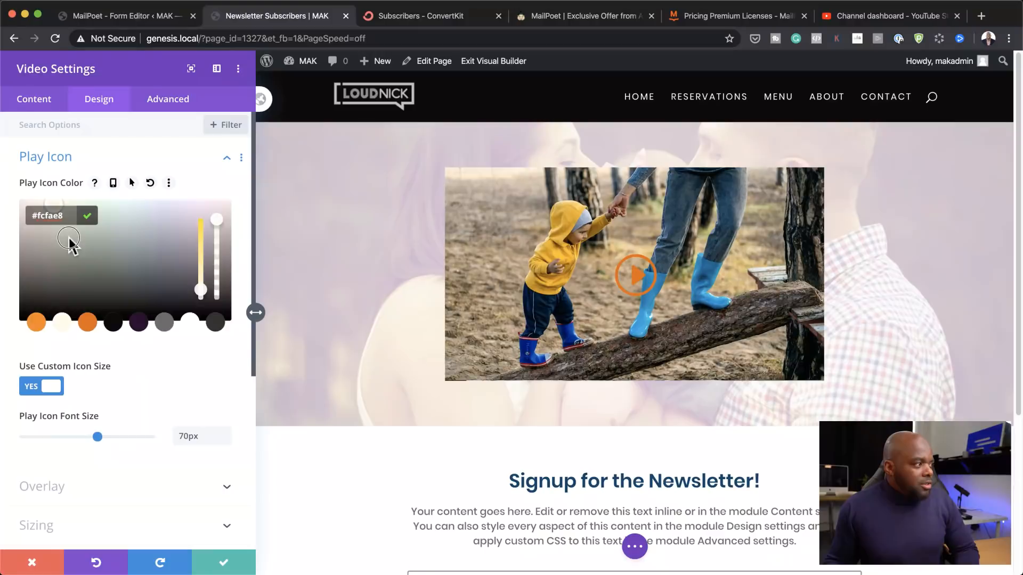
left_click_drag(70, 243, 20, 190)
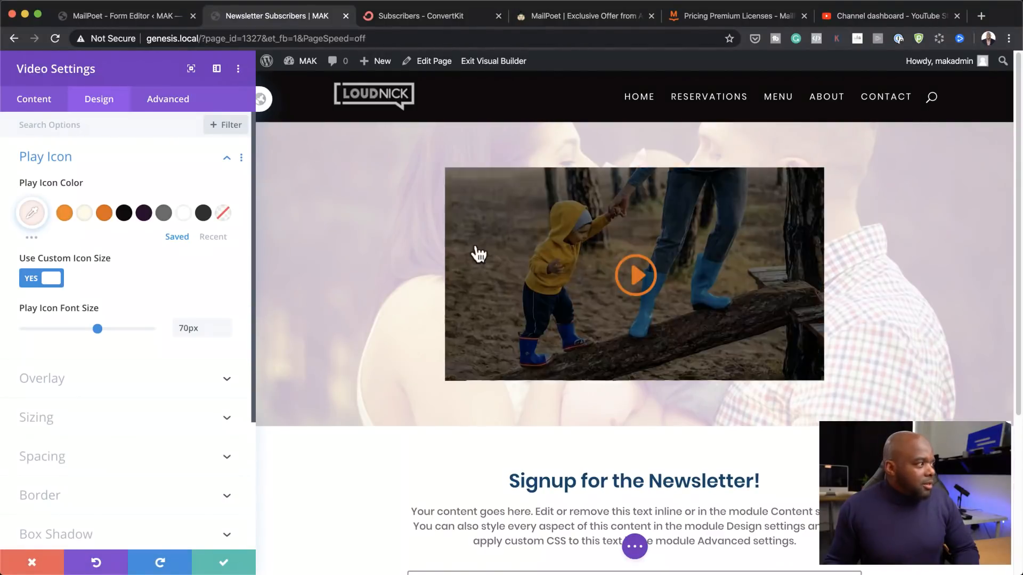
left_click(184, 214)
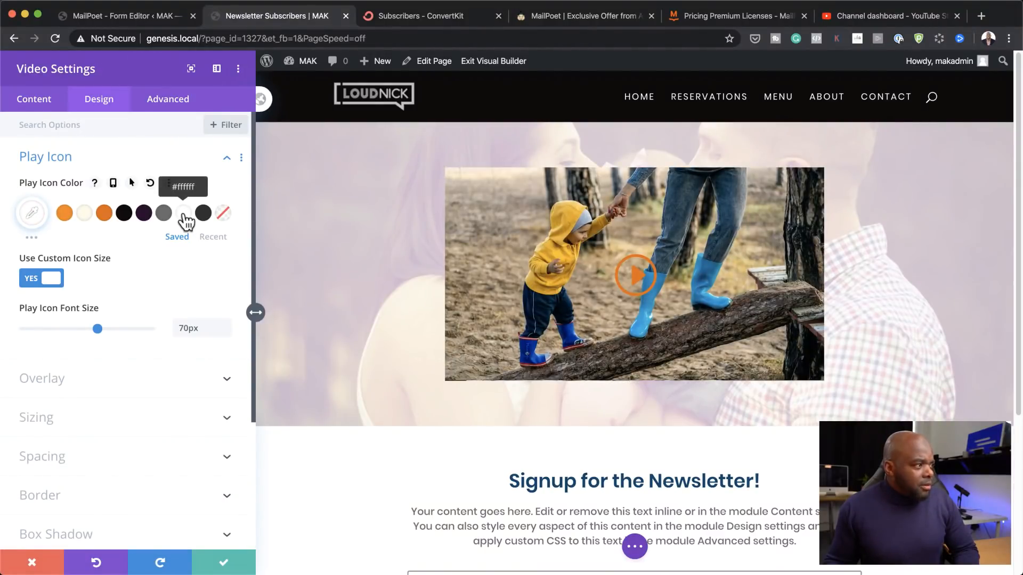
Step: Save the video settings and scroll down to the newsletter signup form below the video hero
left_click(224, 562)
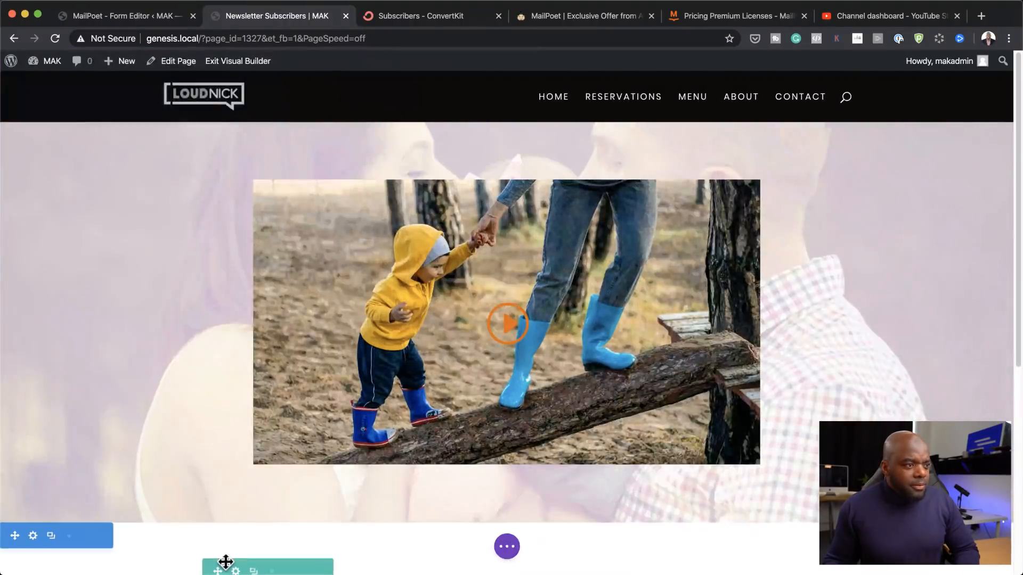
scroll(921, 375, "down", 5)
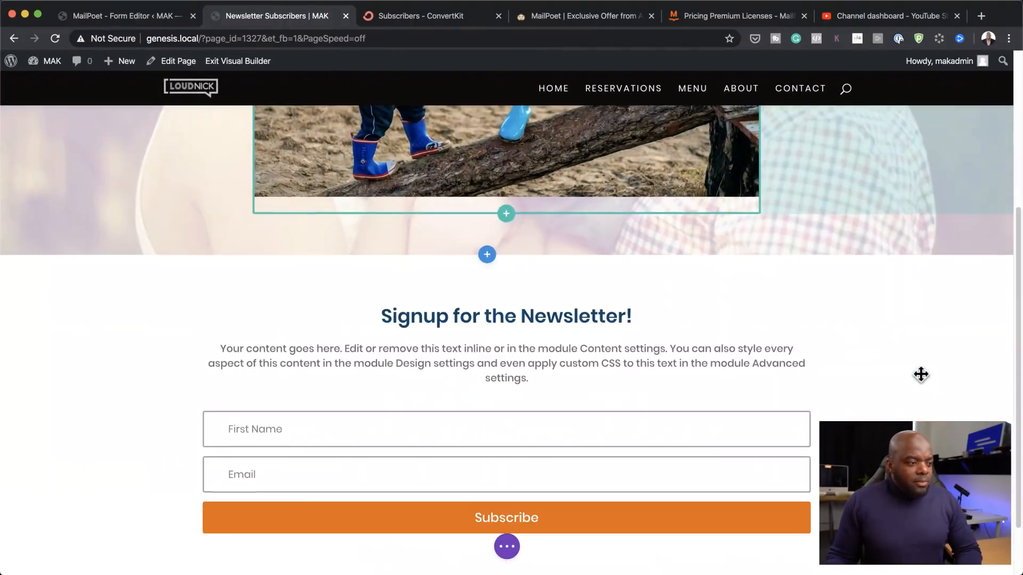
scroll(920, 374, "down", 2)
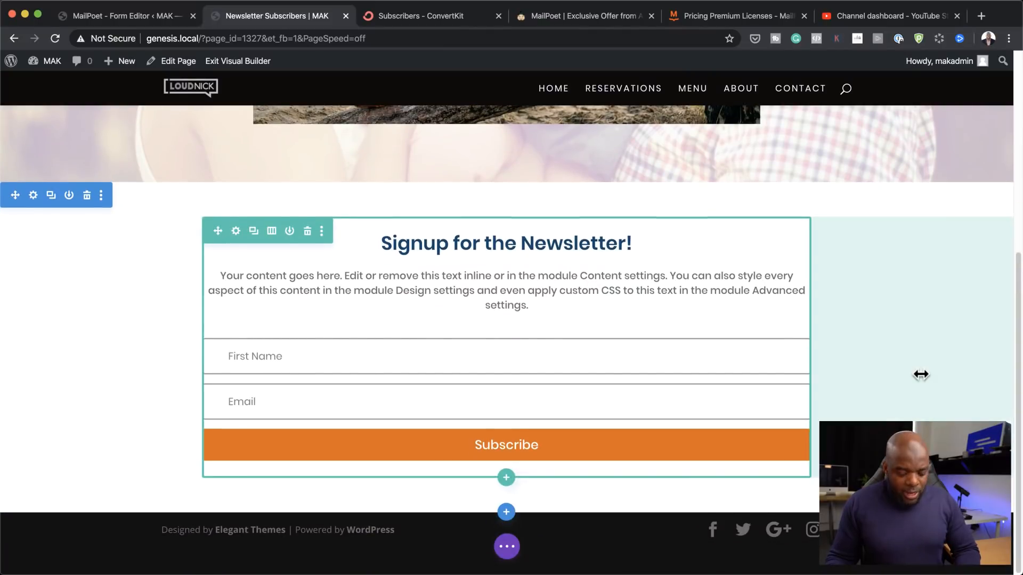
scroll(921, 375, "up", 1)
key("t")
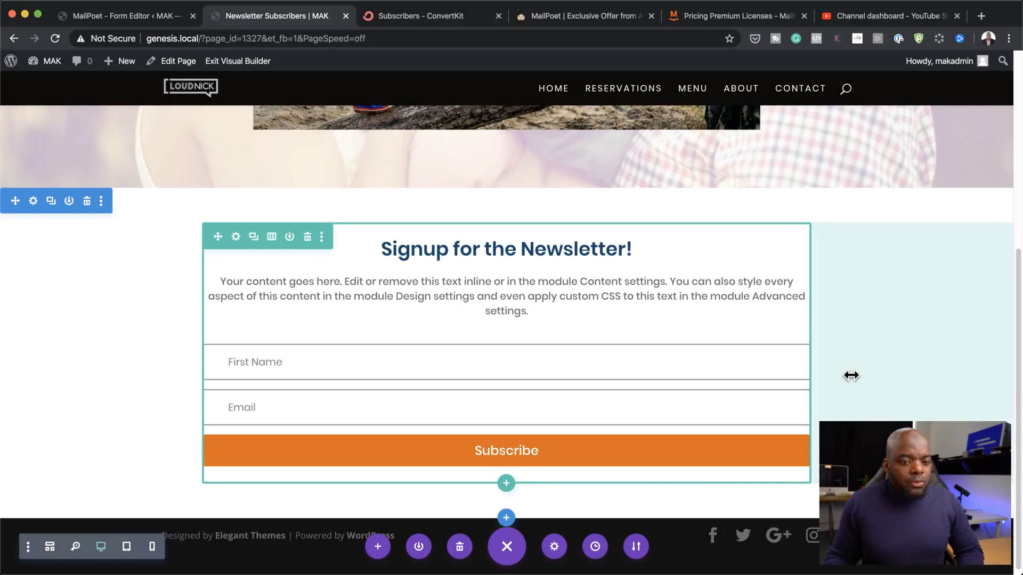
scroll(863, 382, "up", 2)
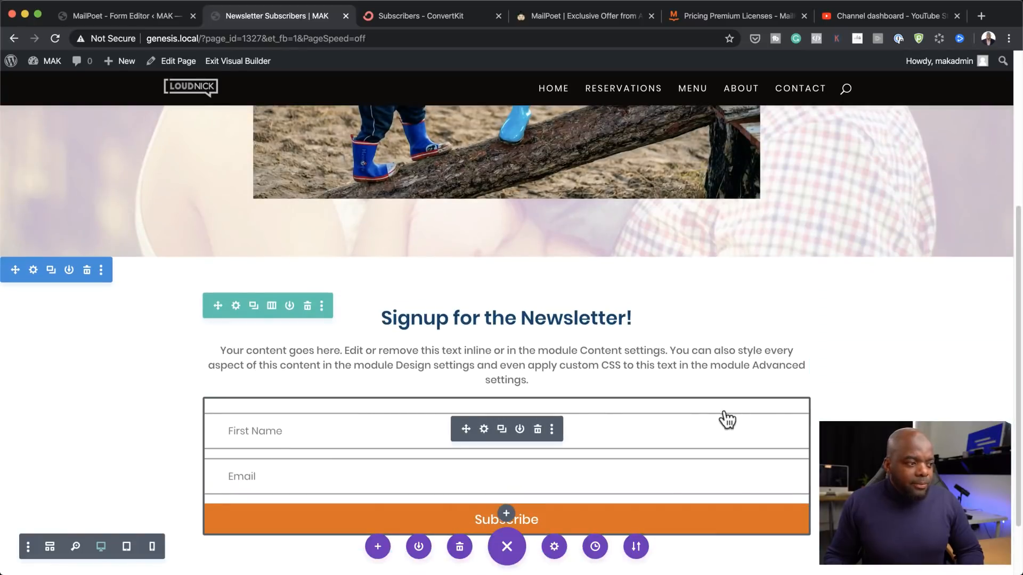
scroll(917, 401, "up", 5)
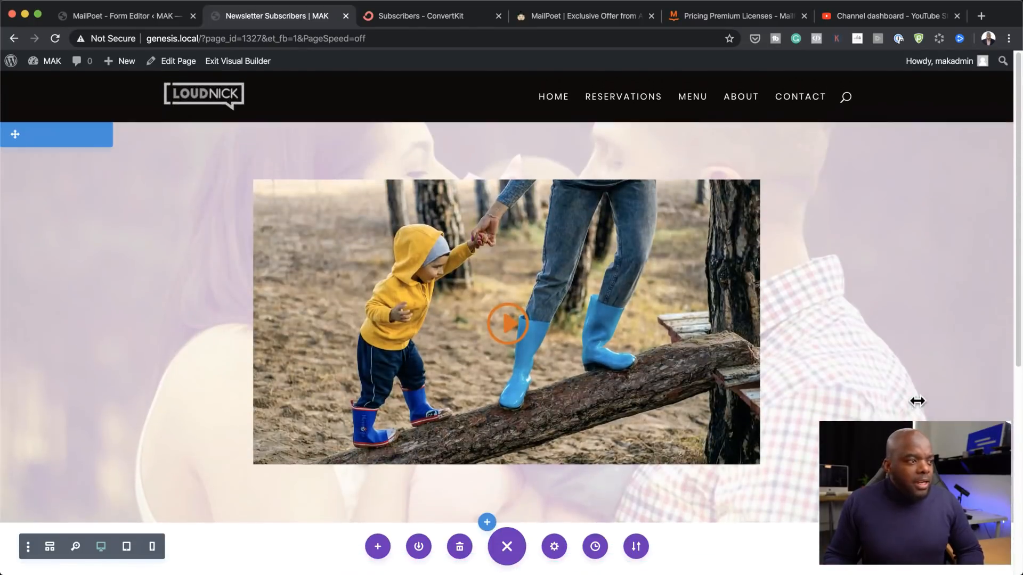
scroll(506, 319, "down", 5)
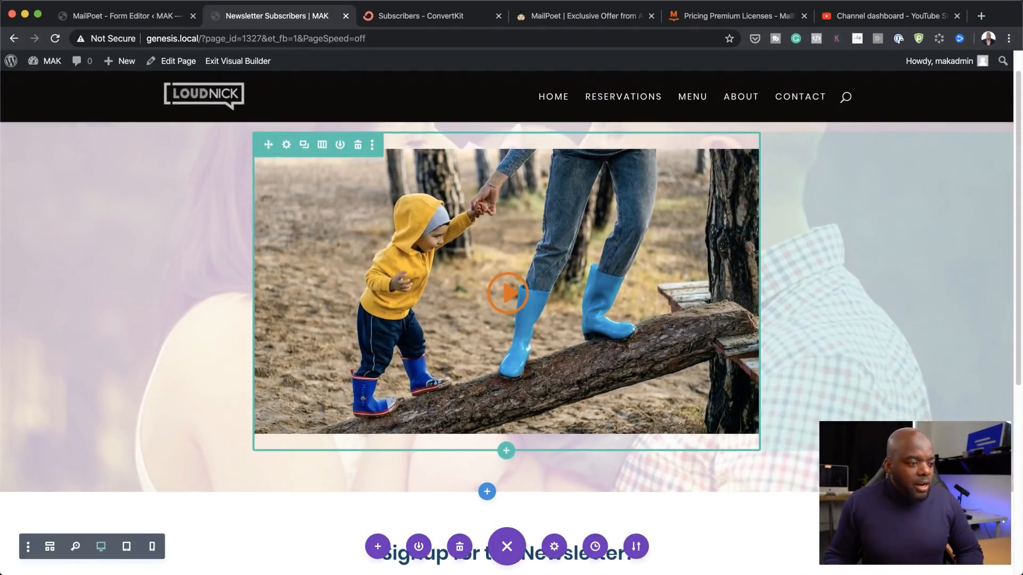
scroll(669, 445, "down", 2)
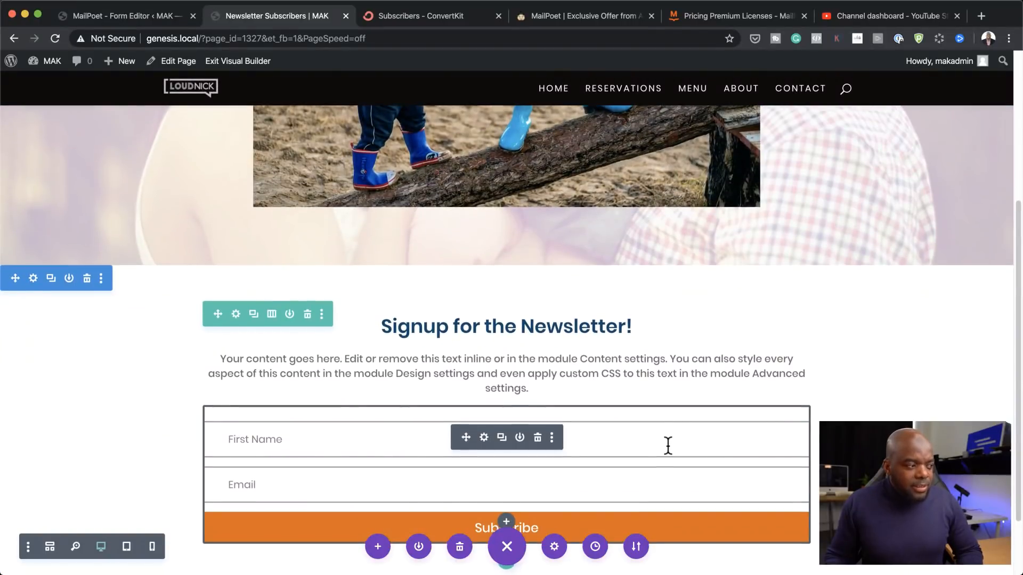
scroll(668, 446, "down", 1)
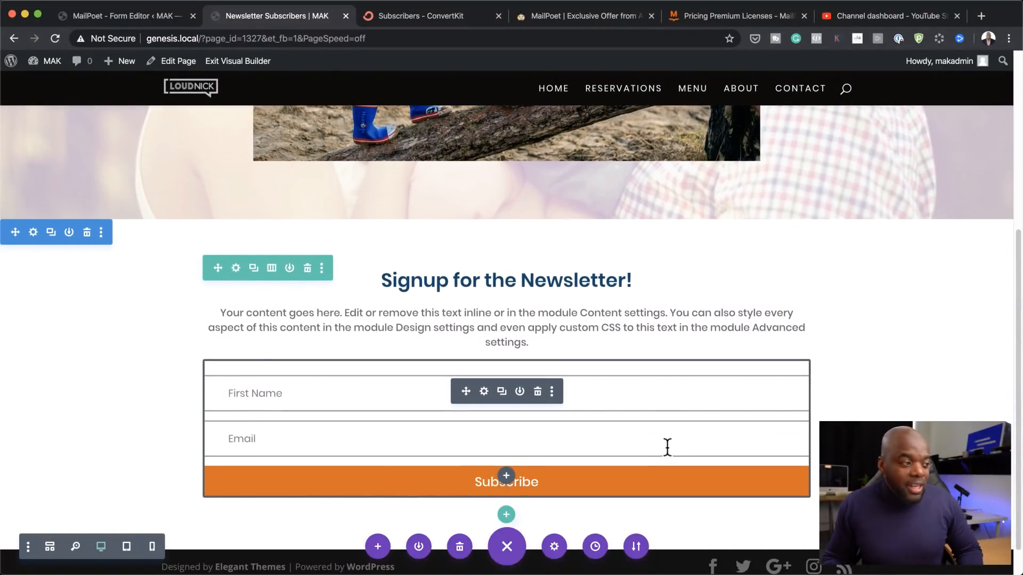
Step: In the signup form's Email Account settings, set the service provider to MailPoet
left_click(484, 393)
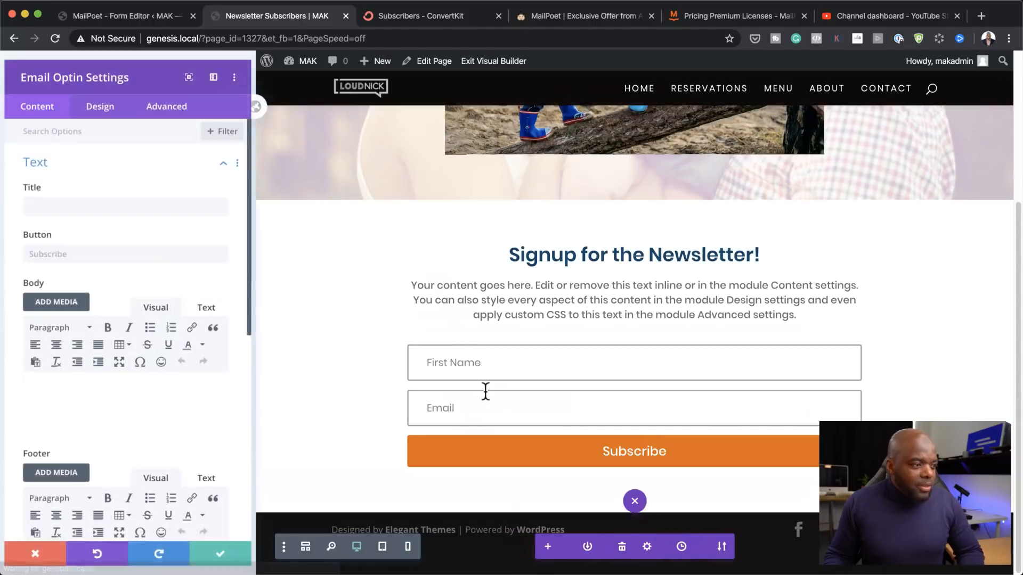
scroll(193, 404, "down", 1)
scroll(192, 404, "down", 10)
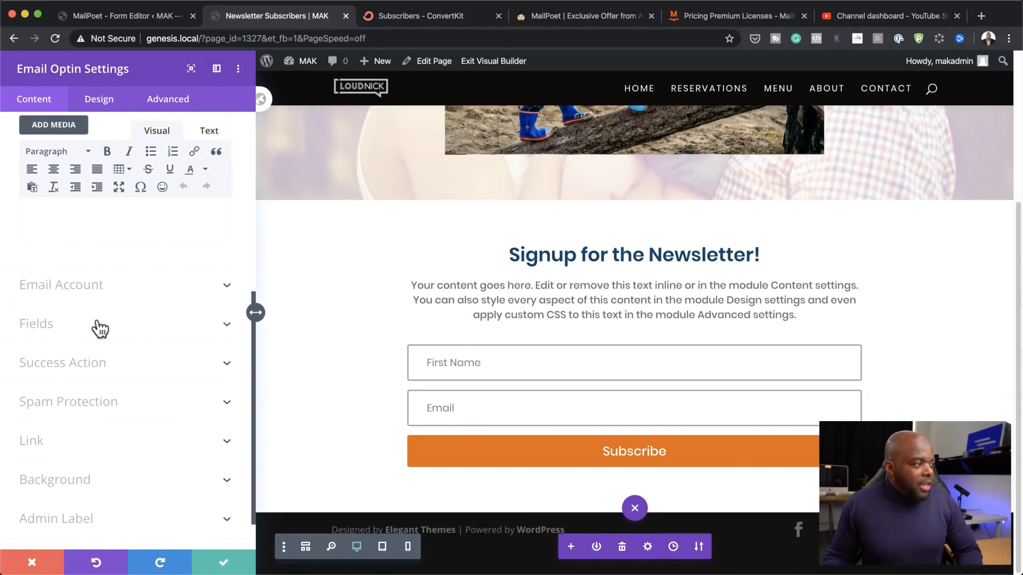
left_click(75, 288)
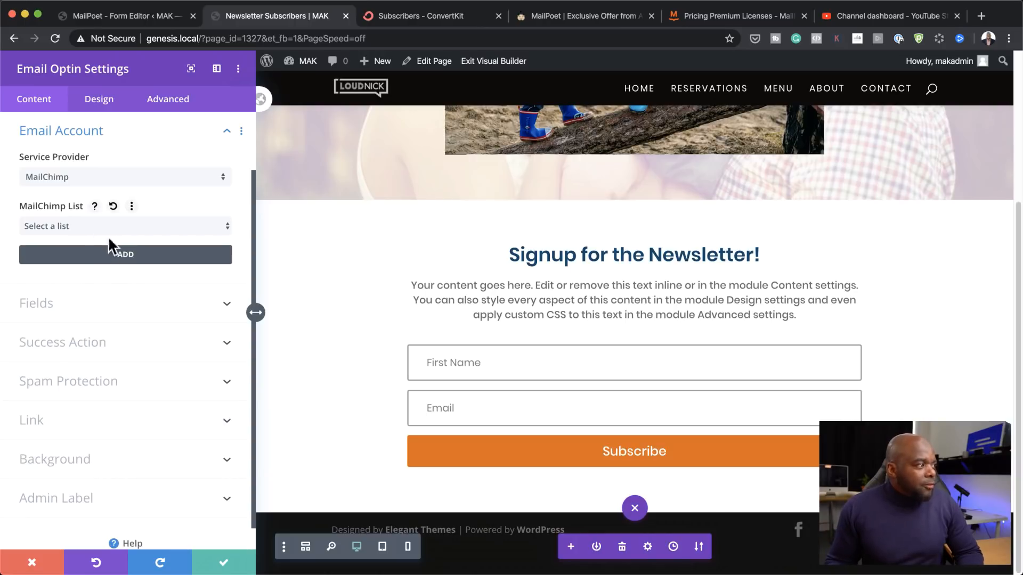
left_click(139, 178)
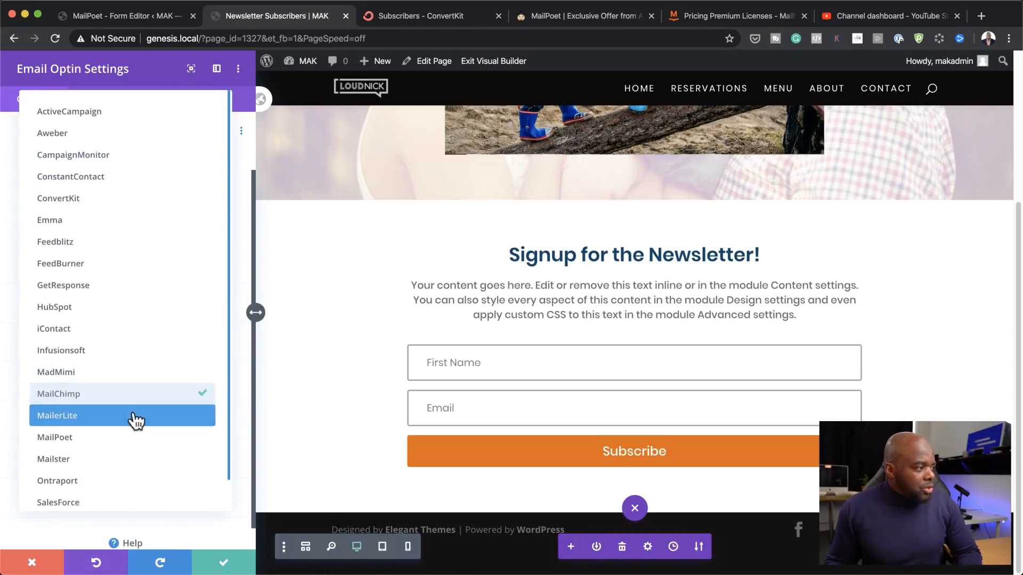
left_click(129, 439)
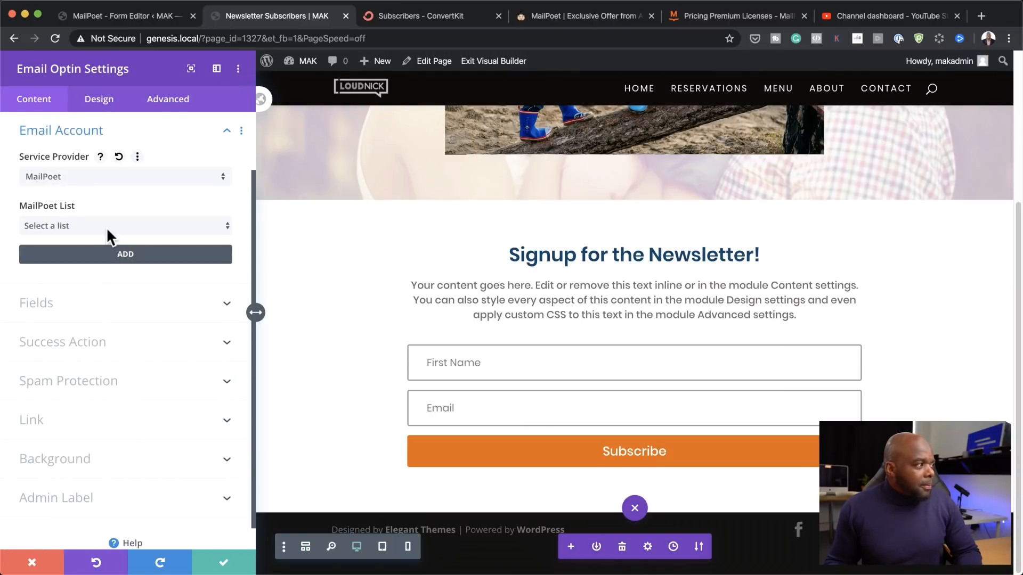
Step: Add a MailPoet account named 'Newsletter' and select the Newsletter list
left_click(122, 258)
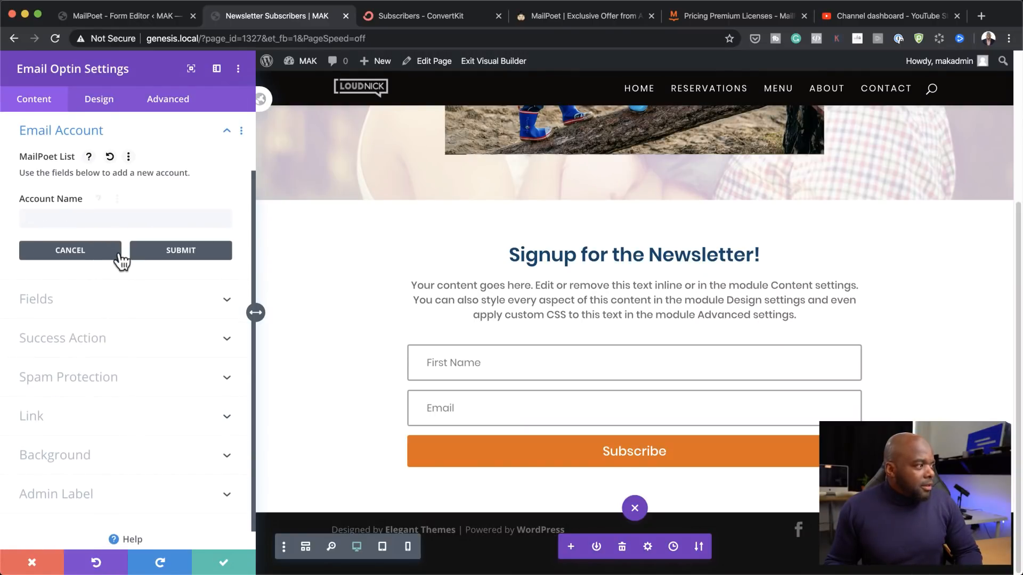
left_click(105, 220)
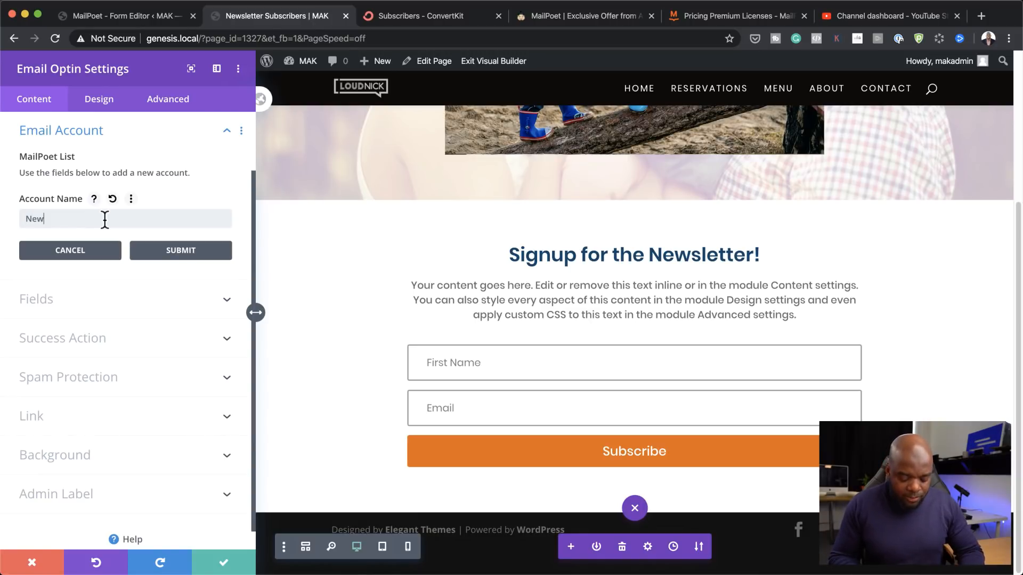
type("Newsletter")
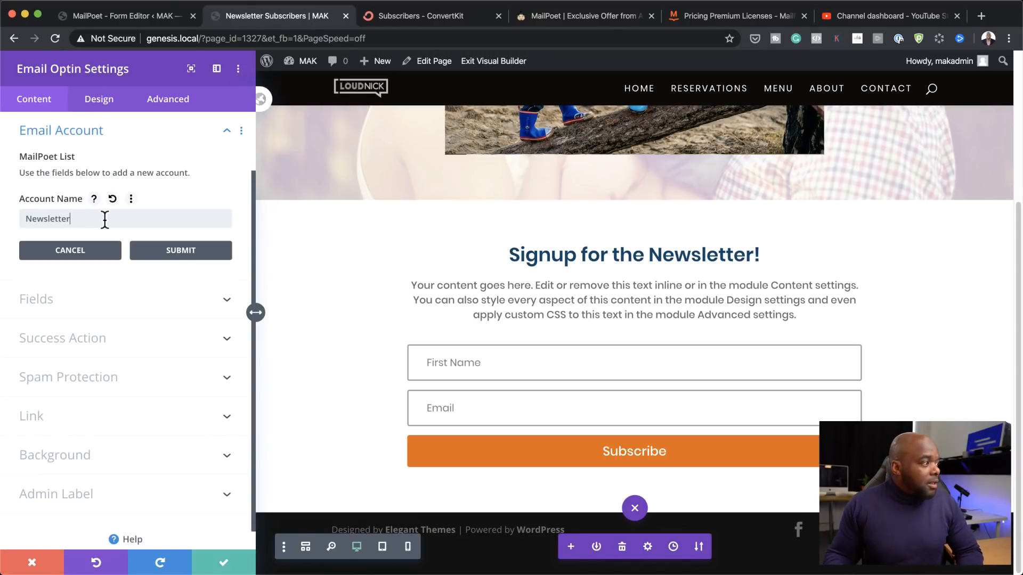
left_click(183, 250)
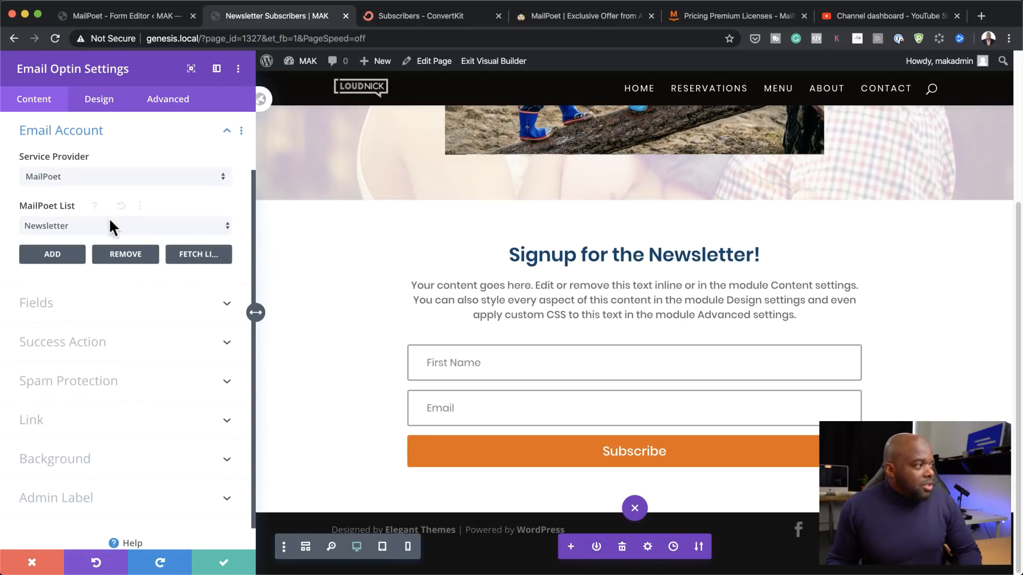
left_click(115, 226)
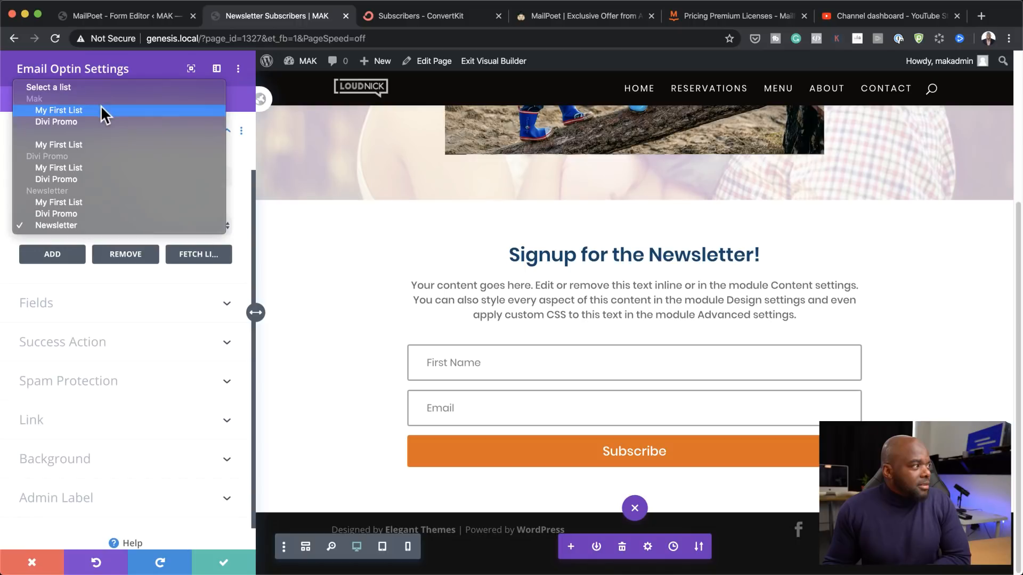
left_click(92, 224)
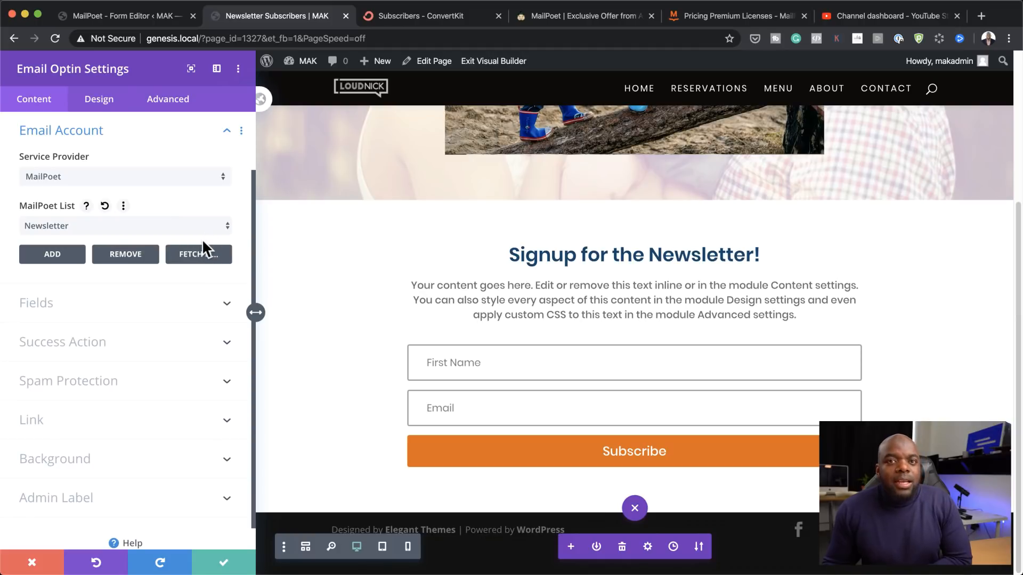
Step: Fetch the MailPoet lists, keep Newsletter selected, and save and close the form settings
left_click(201, 255)
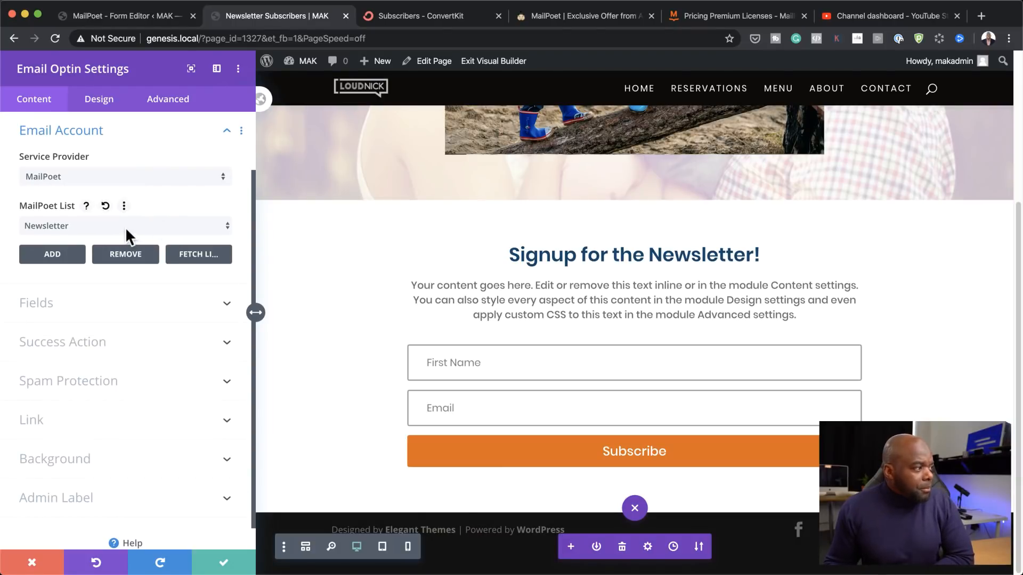
left_click(126, 227)
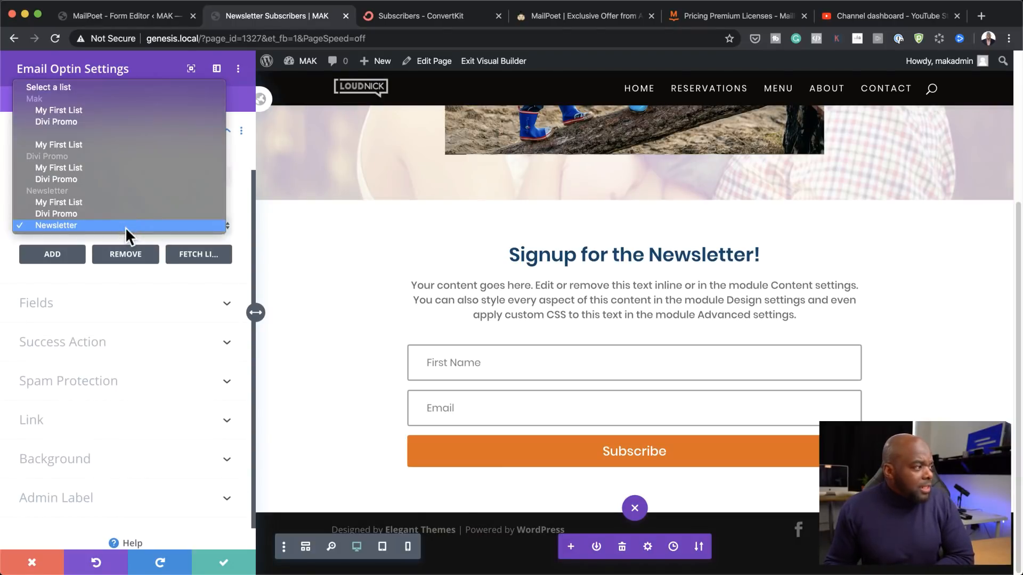
left_click(90, 222)
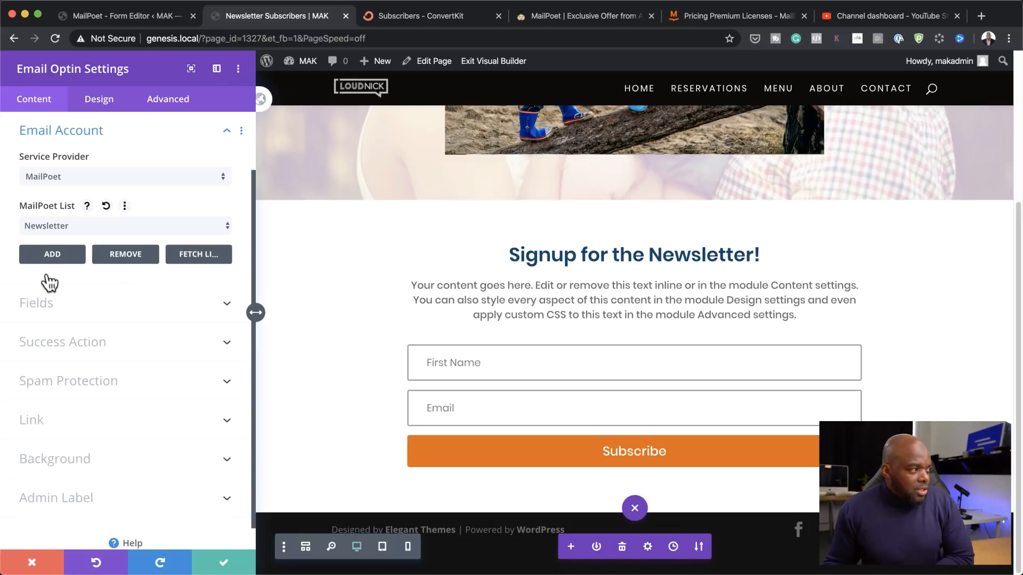
left_click(53, 254)
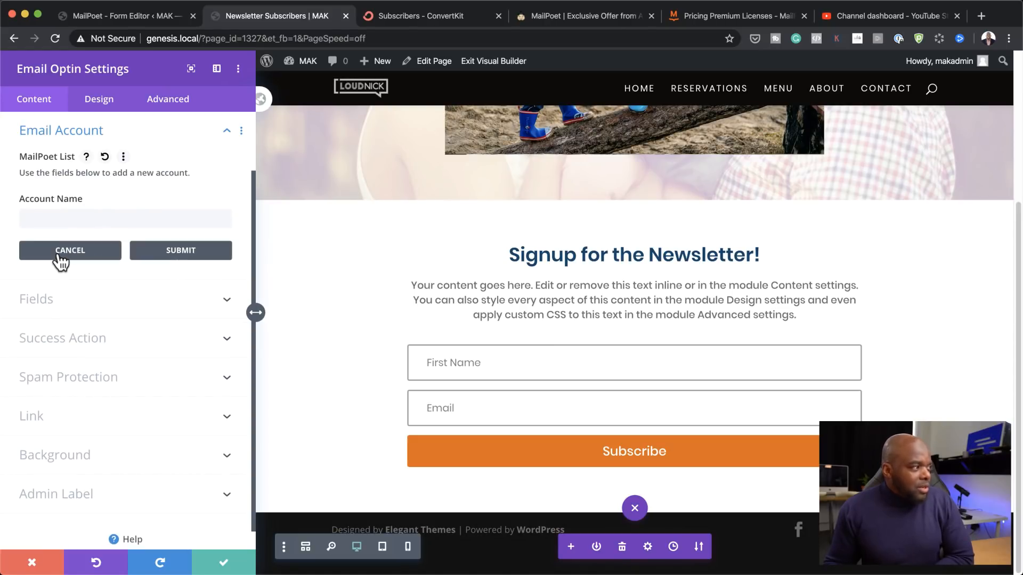
left_click(178, 256)
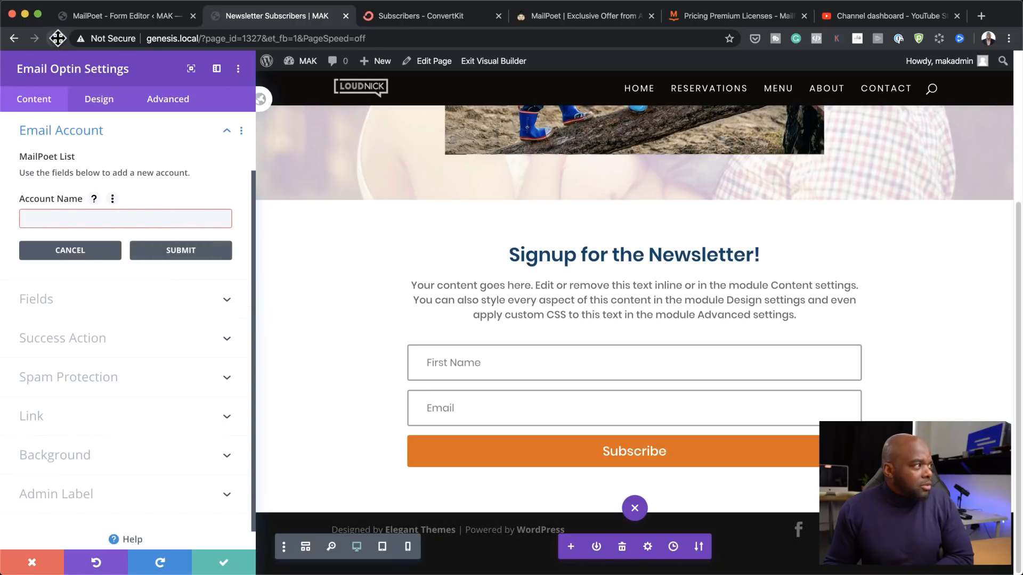
left_click(223, 567)
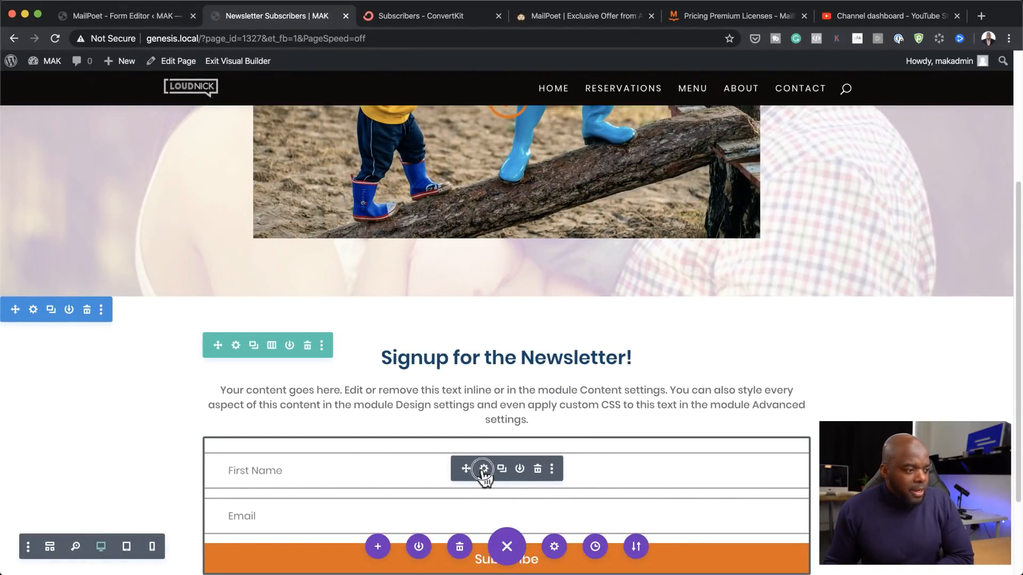
Step: Reopen the signup form's Email Account settings, submit a 'Newsletter' account and keep the Newsletter list
left_click(483, 469)
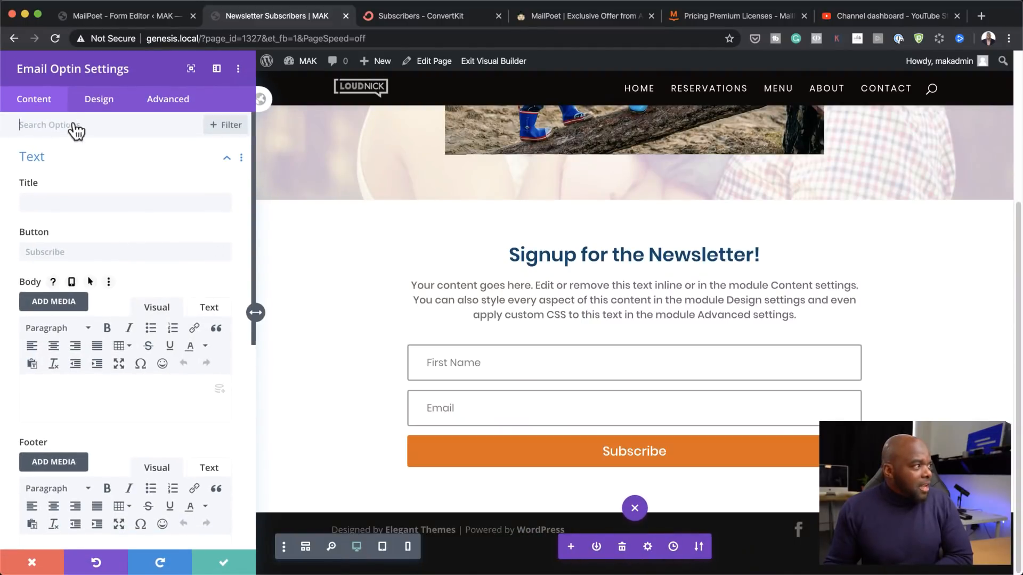
scroll(169, 349, "down", 5)
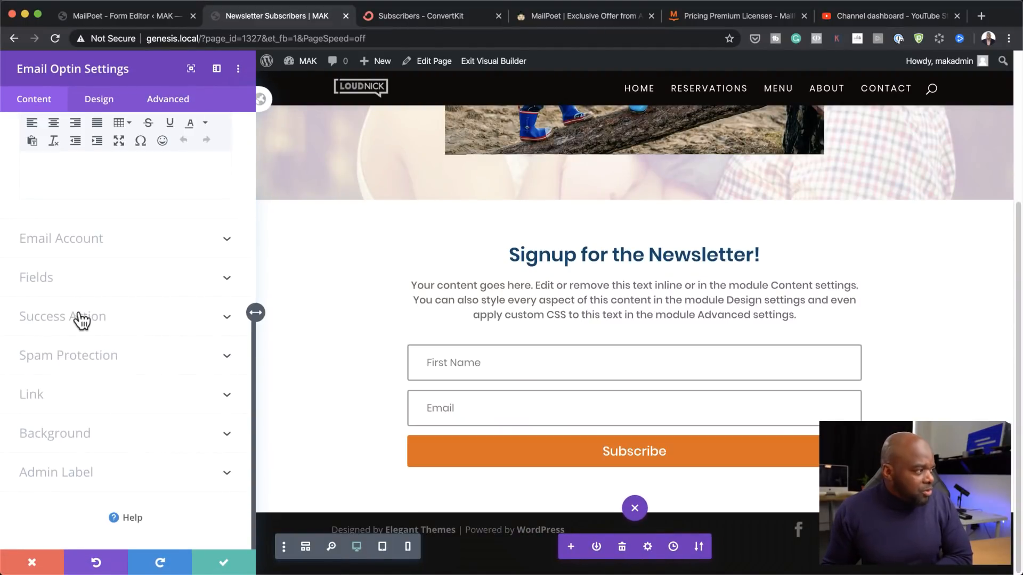
left_click(85, 243)
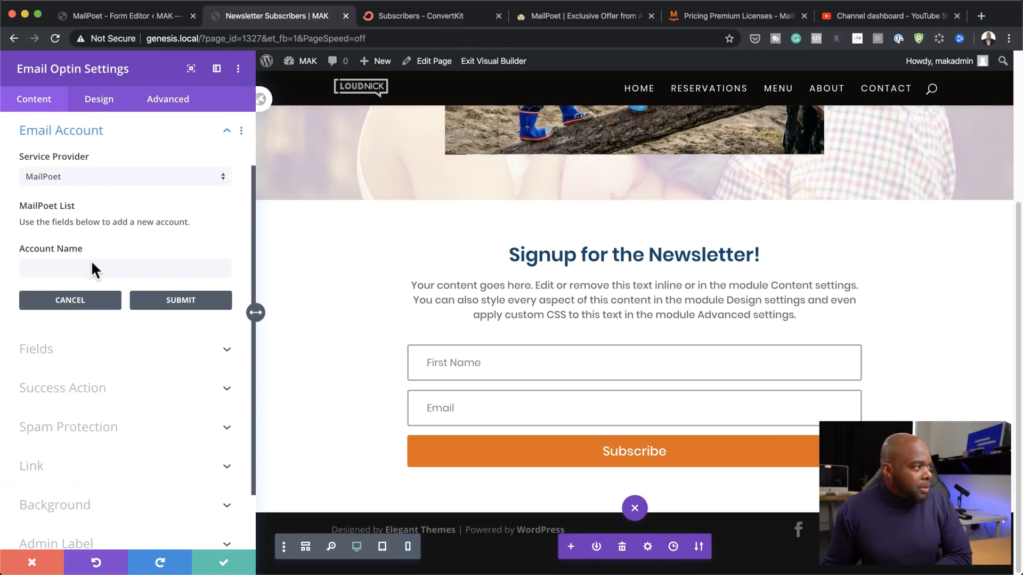
scroll(91, 260, "down", 2)
left_click(106, 219)
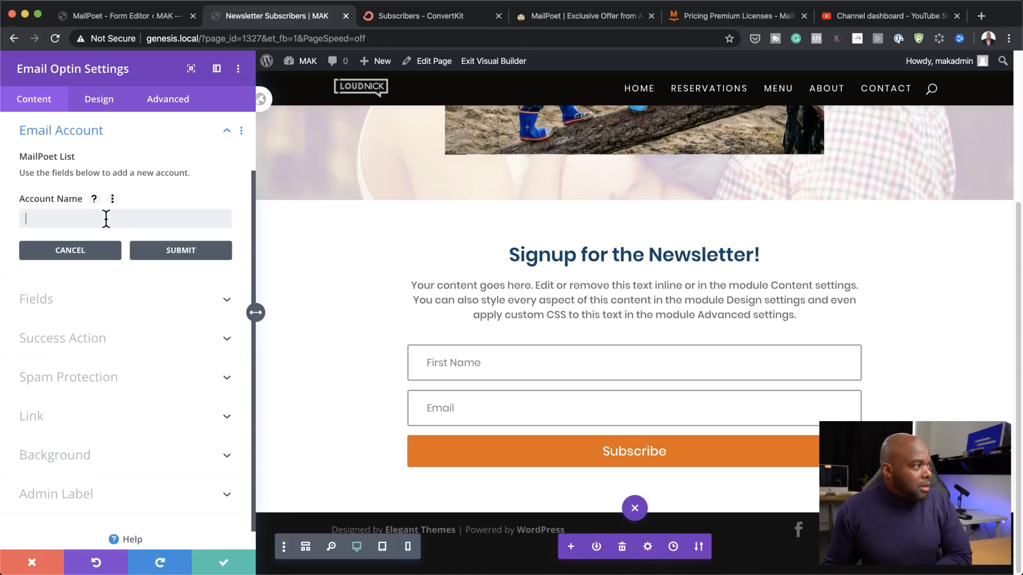
type("N")
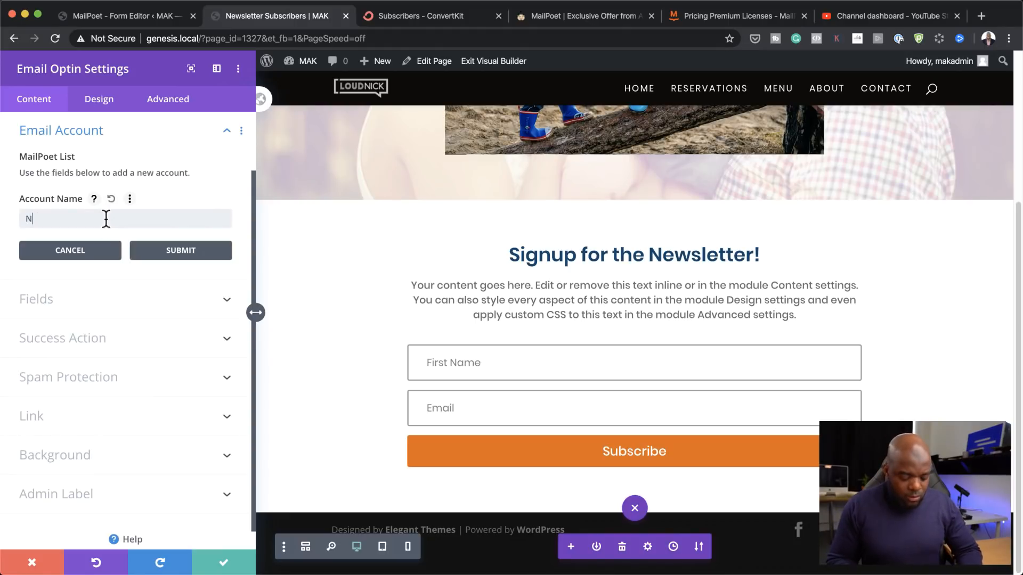
type("ewsletter")
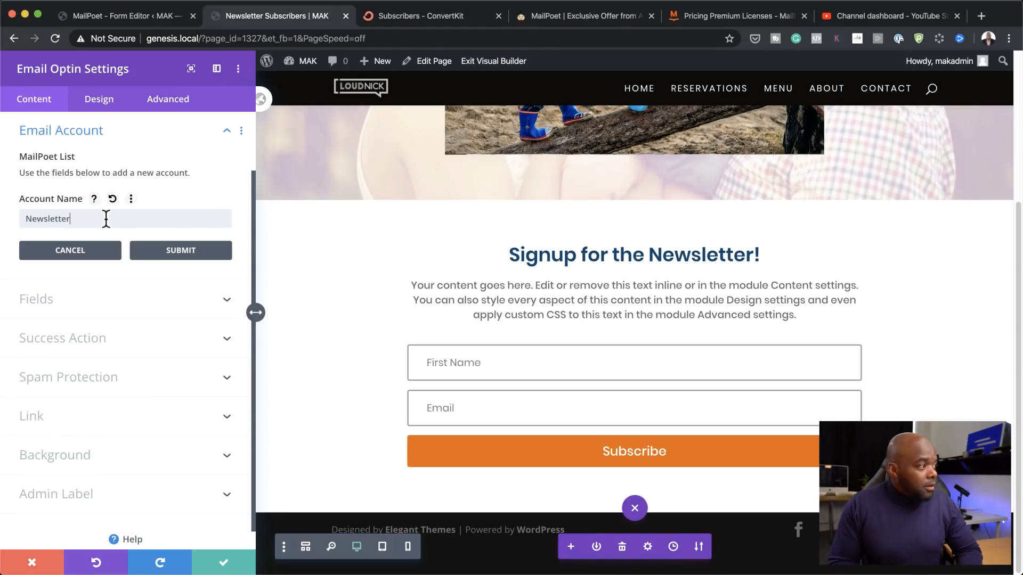
left_click(190, 252)
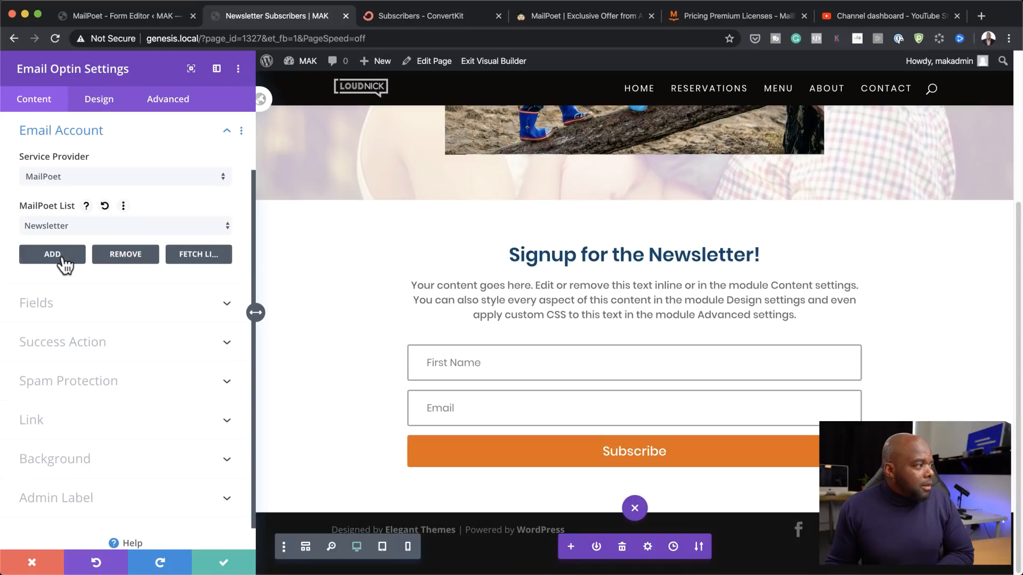
left_click(147, 226)
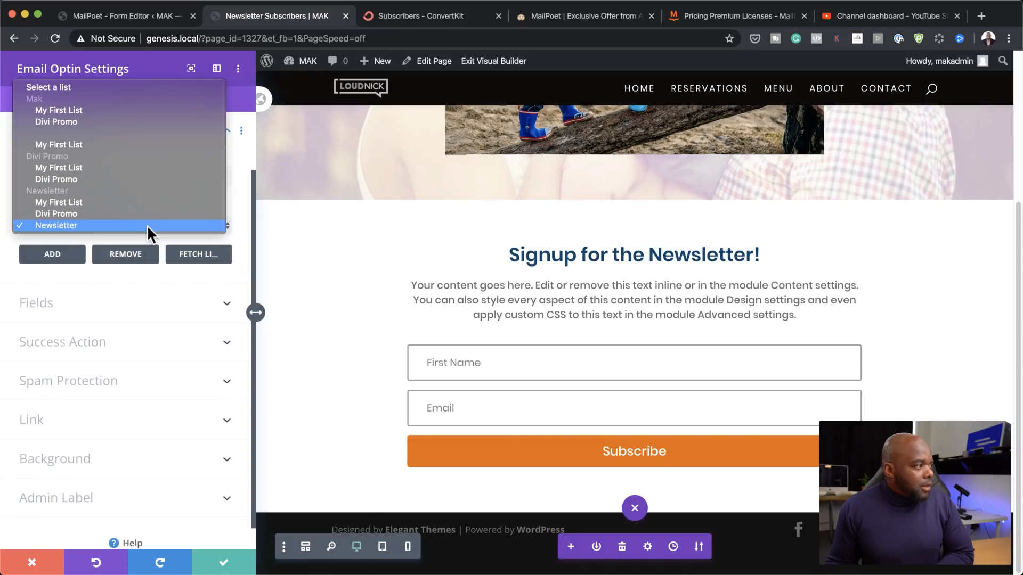
left_click(144, 226)
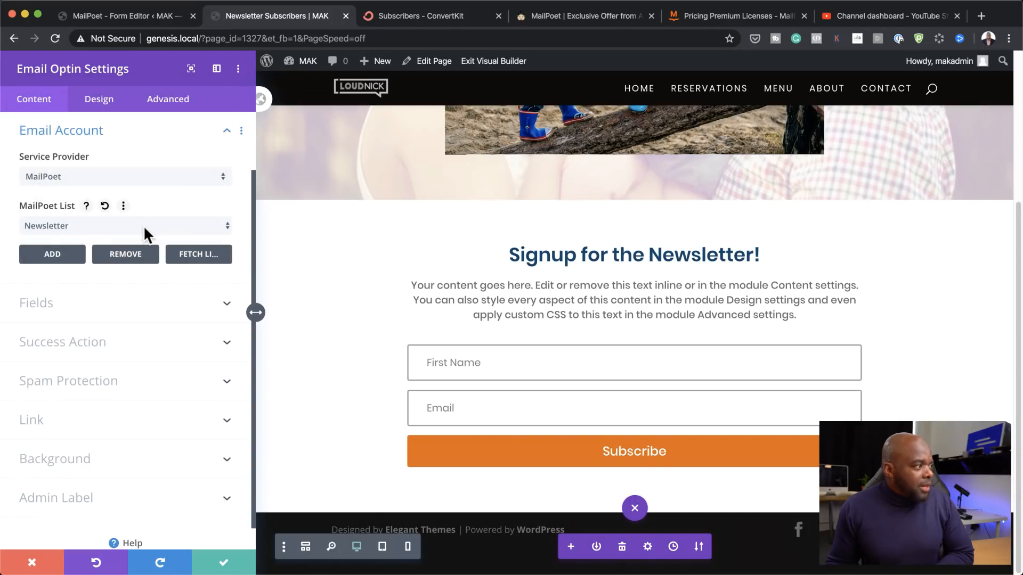
Step: Add another MailPoet account named 'Newsletter' and save the Email Optin settings
left_click(54, 256)
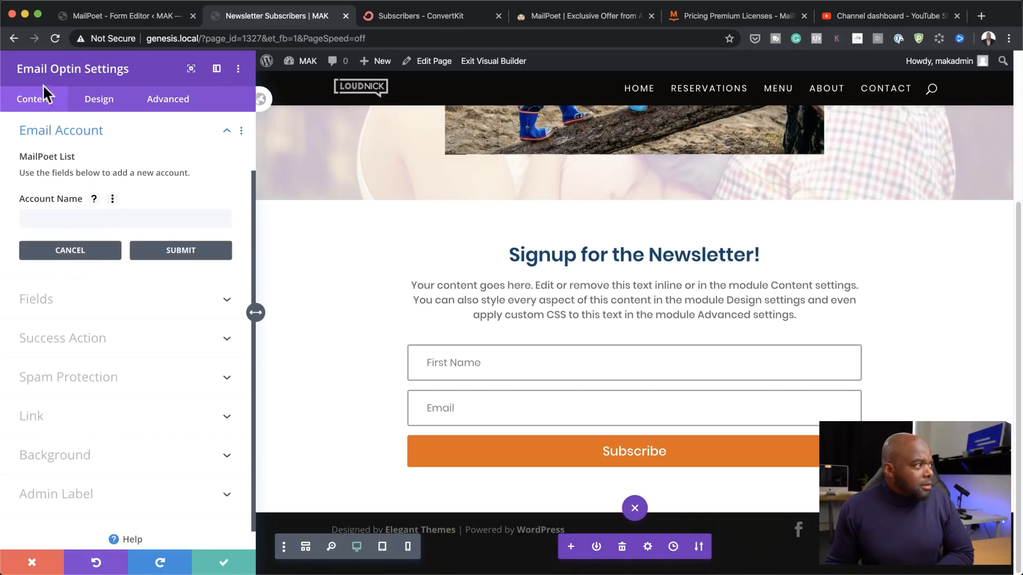
left_click(134, 218)
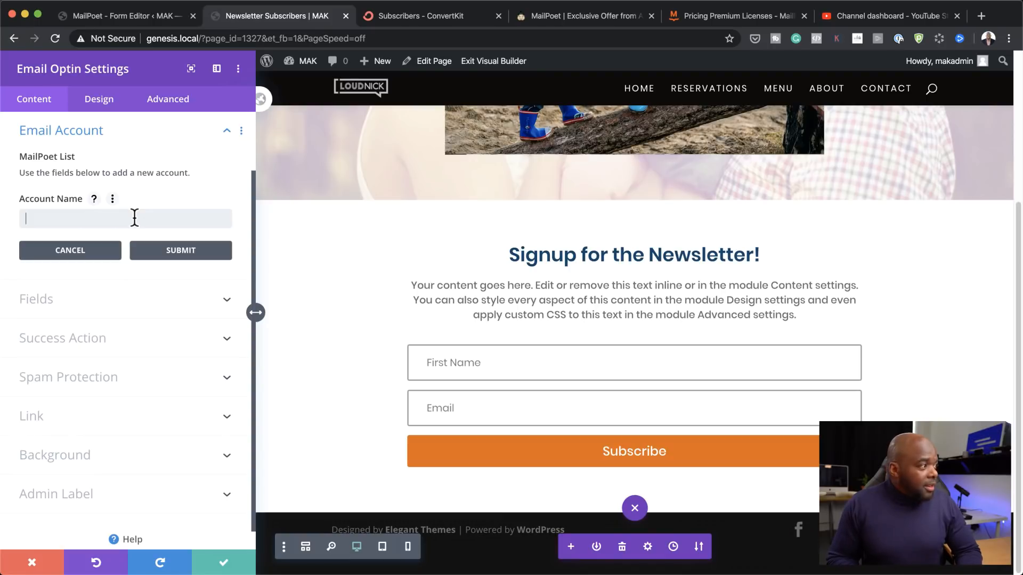
type("new")
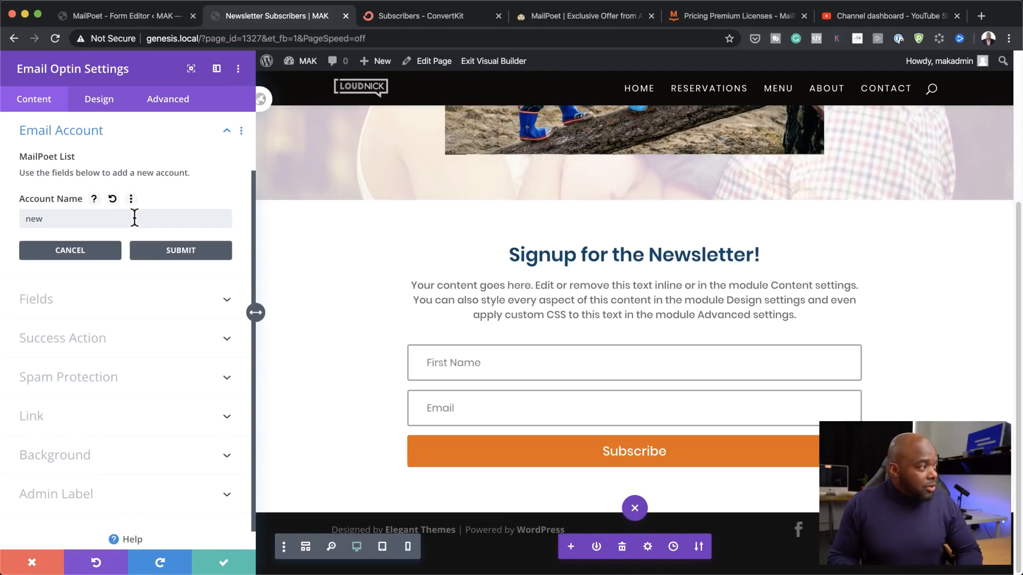
key("BackSpace")
key("BackSpace")
key("BackSpace")
type("N")
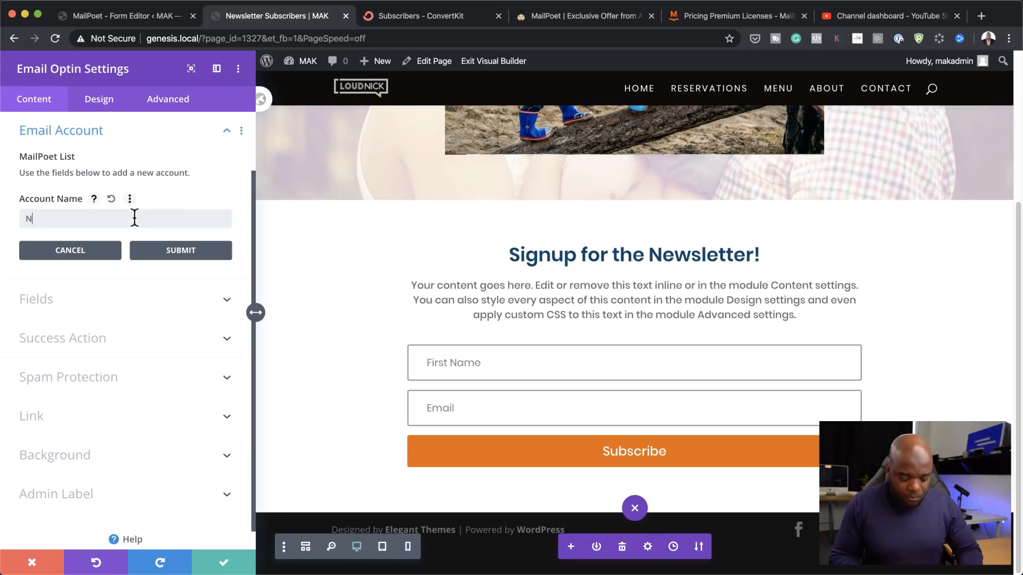
type("ewsle")
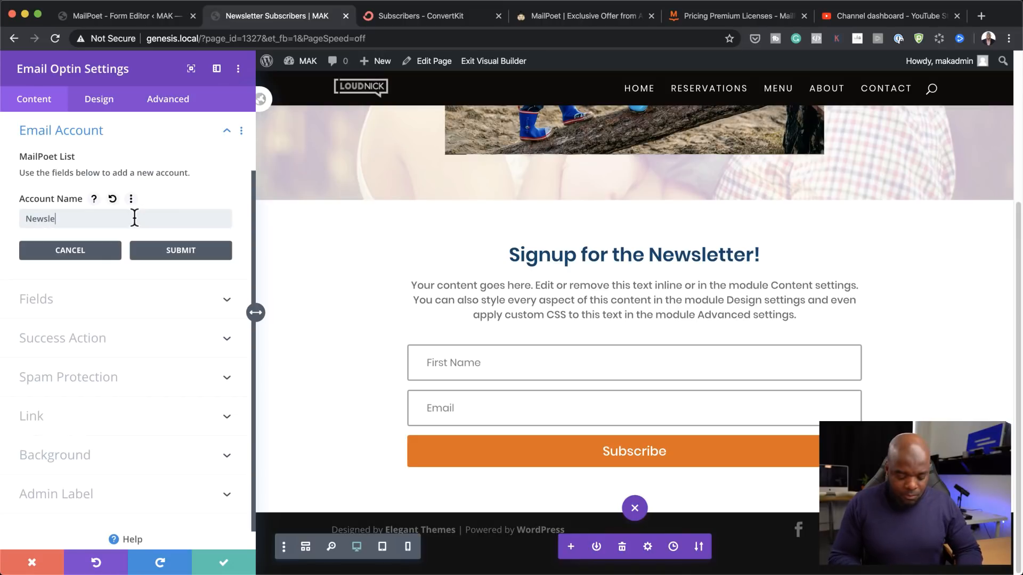
type("tter")
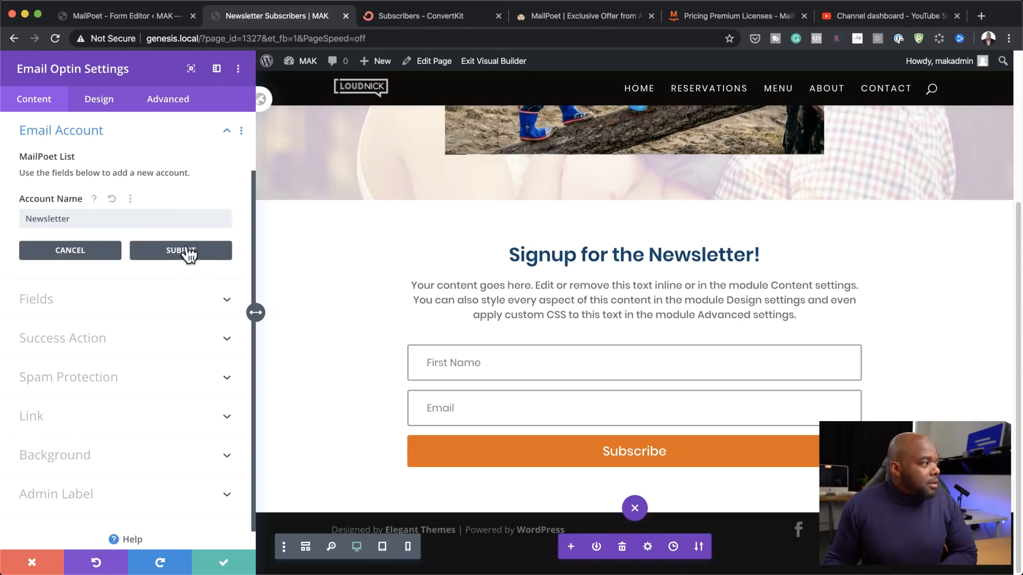
left_click(184, 250)
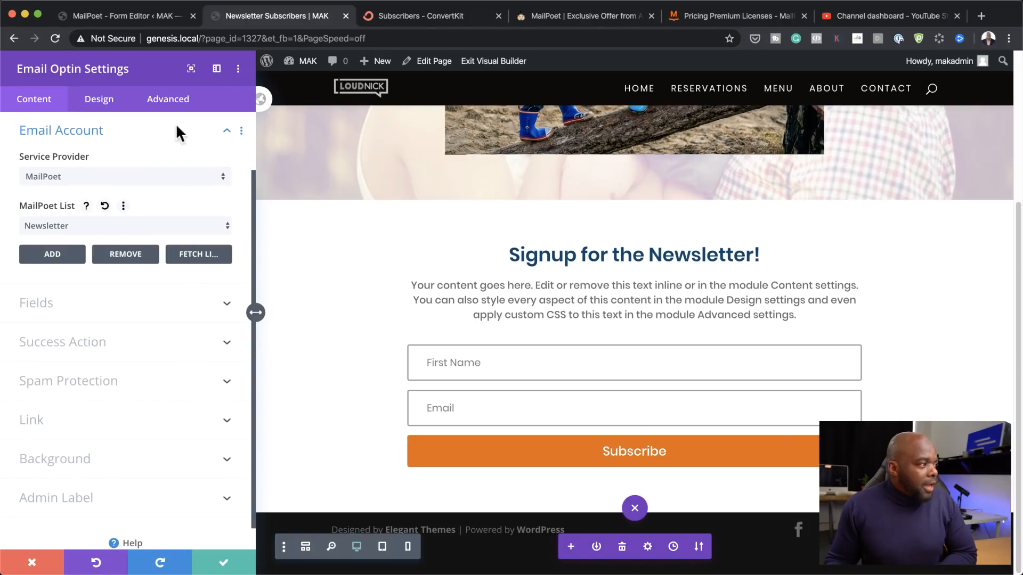
left_click(227, 566)
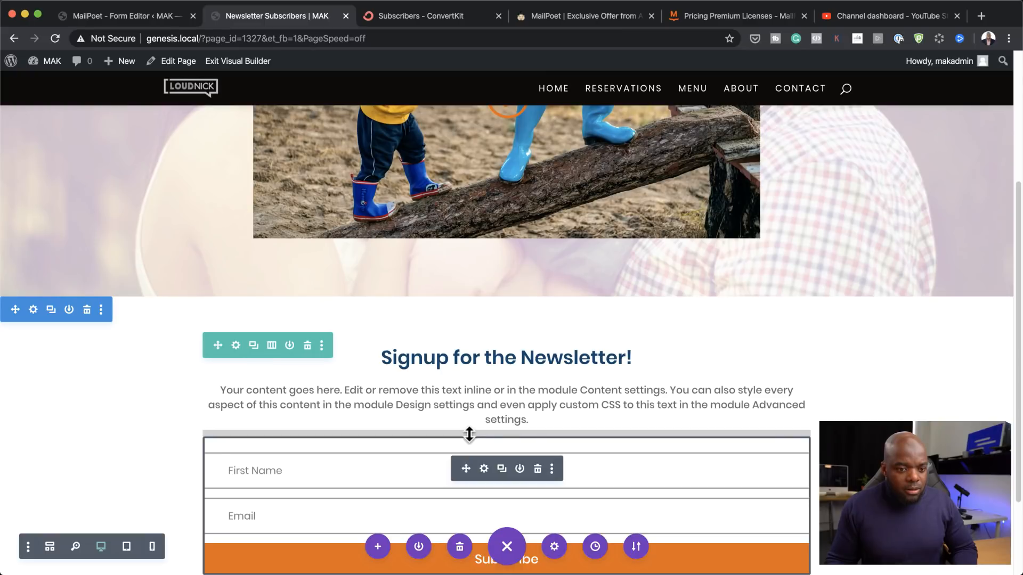
Step: Exit the Visual Builder to view the live Newsletter Subscribers page
left_click(233, 62)
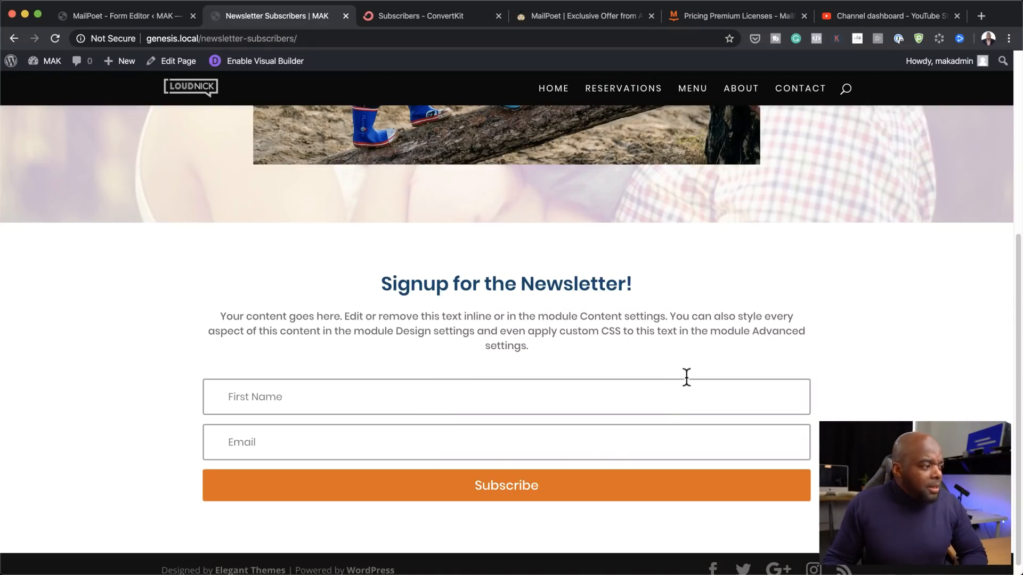
Step: Submit the live signup form with a test first name and email address, getting 'Success!'
scroll(685, 379, "down", 1)
type("A")
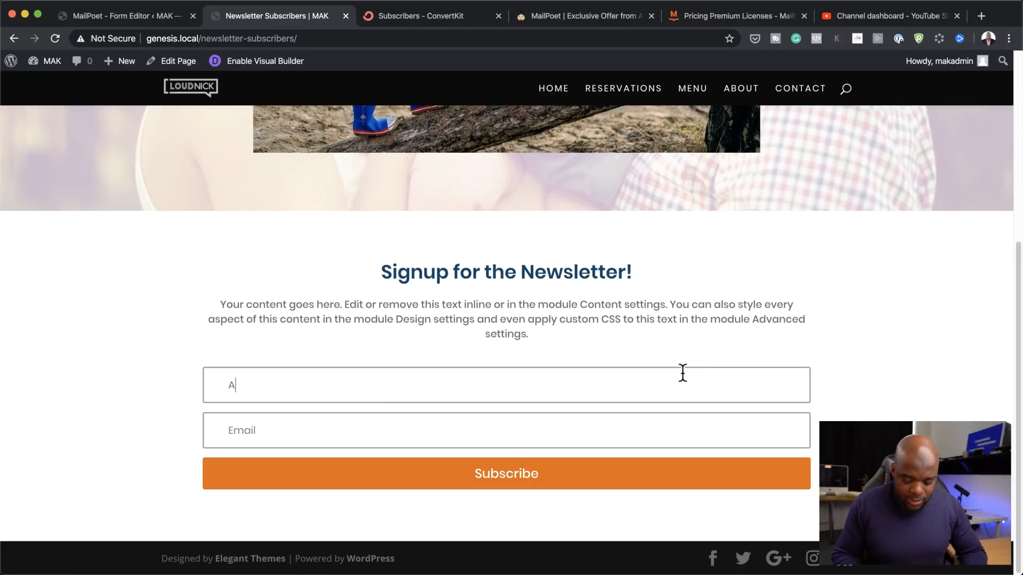
key("BackSpace")
type("Mak")
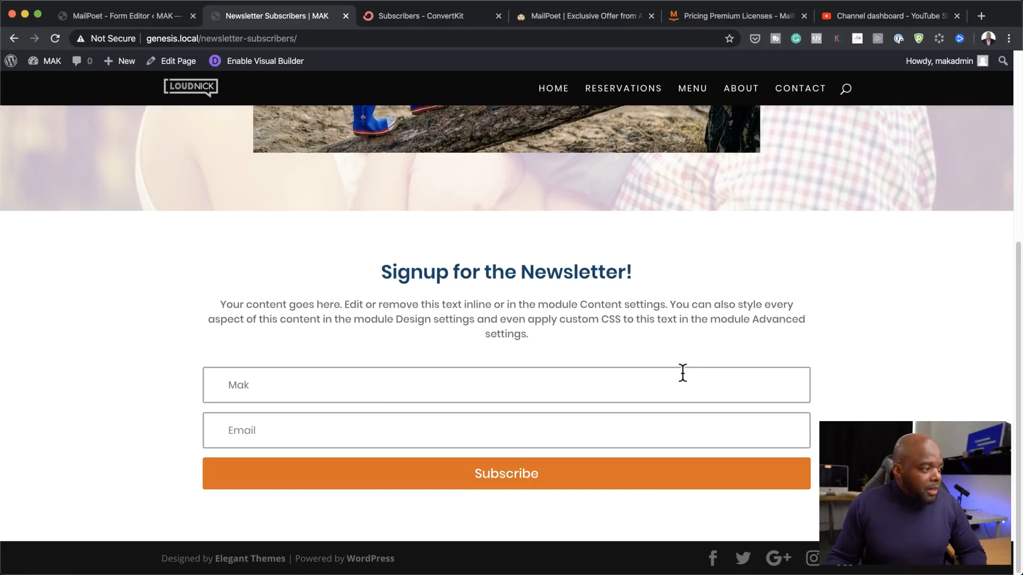
left_click(652, 432)
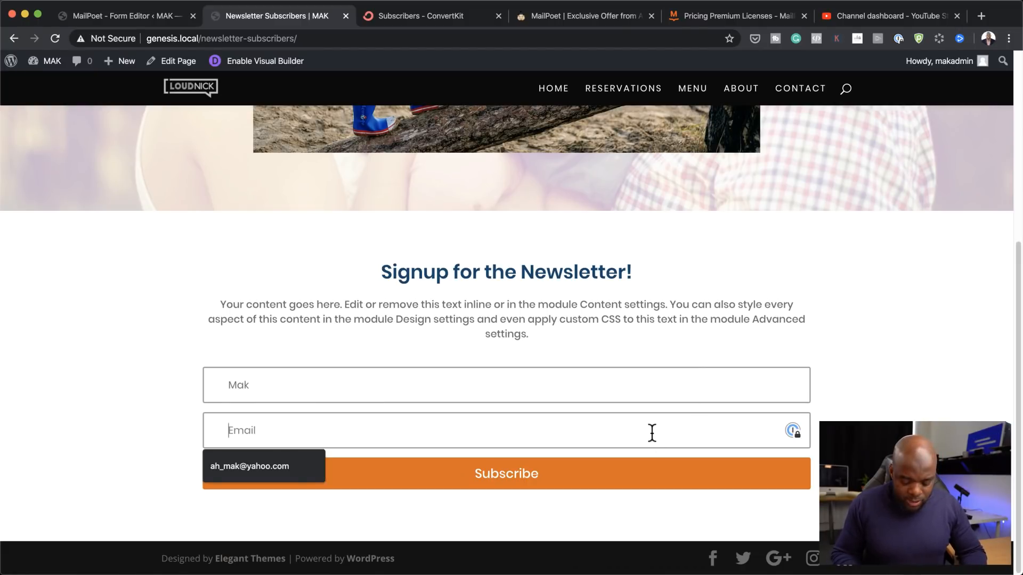
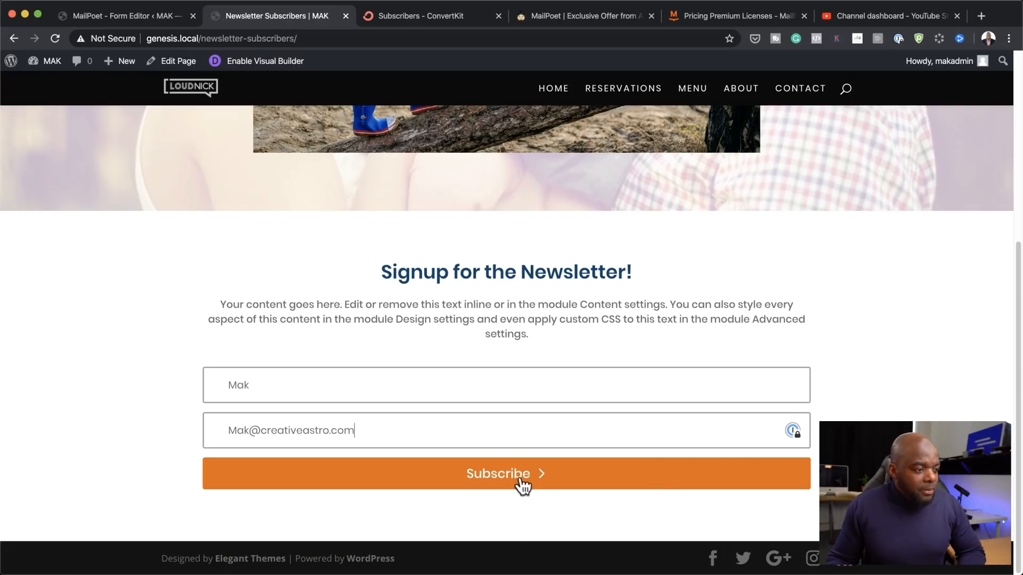
left_click(523, 486)
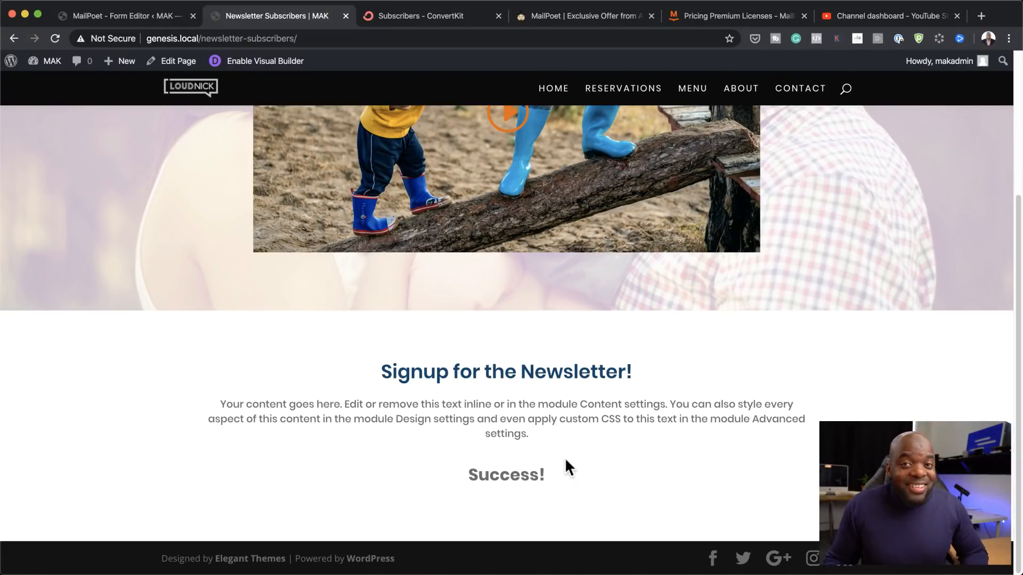
Step: Open MailPoet's Subscribers page and locate the new subscriber on the Newsletter list
left_click(141, 20)
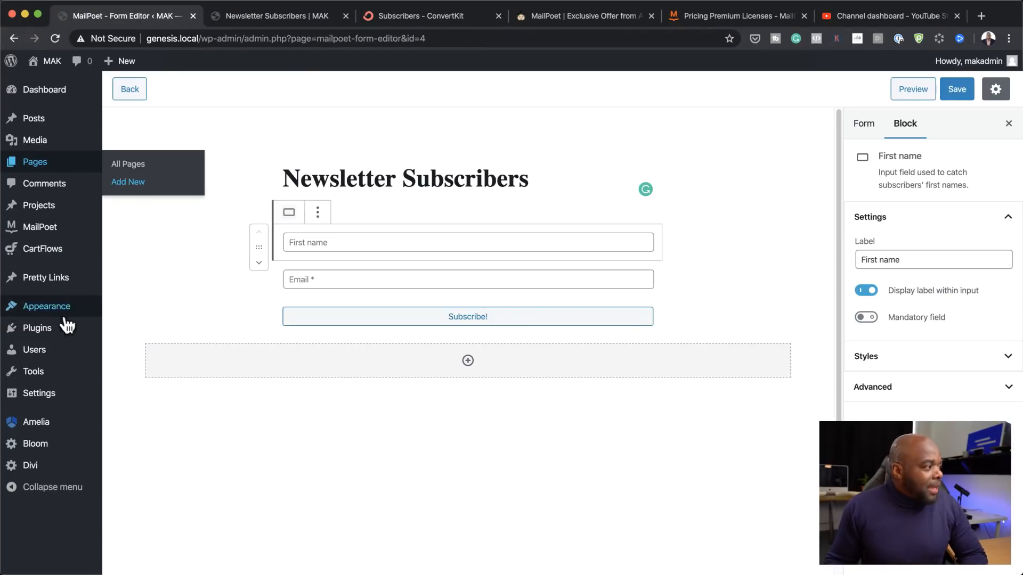
mouse_move(37, 174)
mouse_move(37, 230)
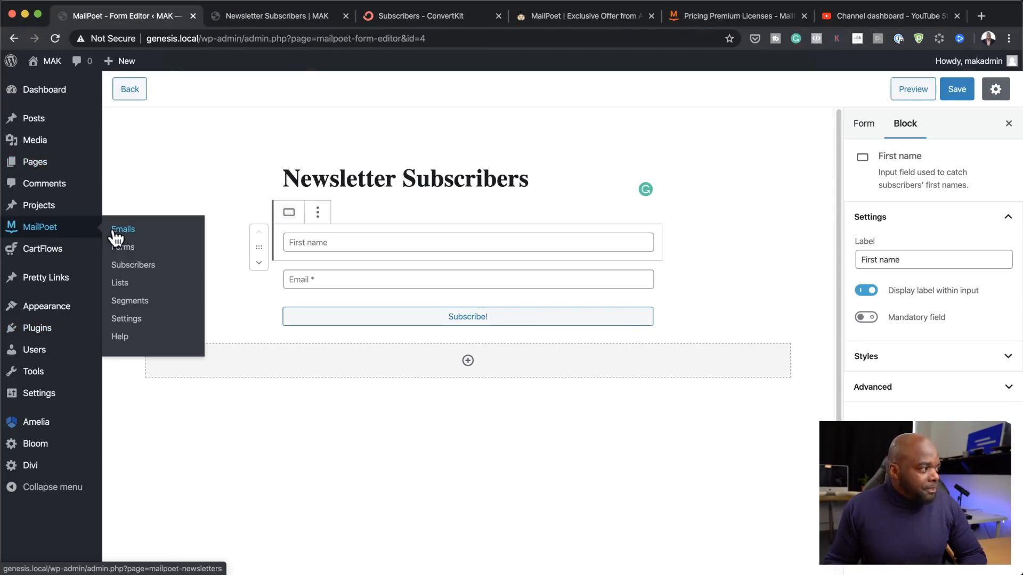
left_click(155, 272)
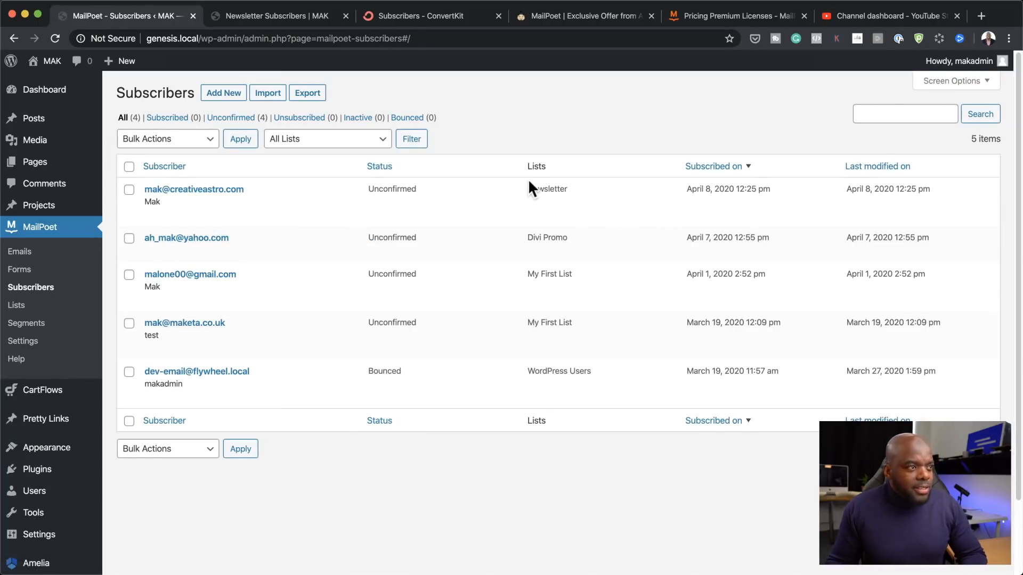
left_click_drag(527, 189, 581, 191)
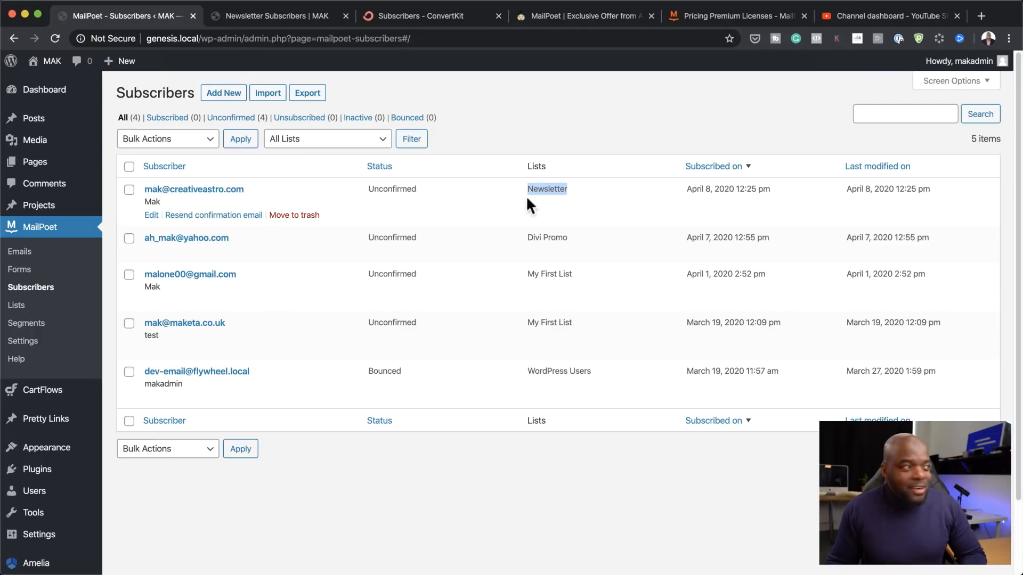
left_click_drag(252, 186, 134, 183)
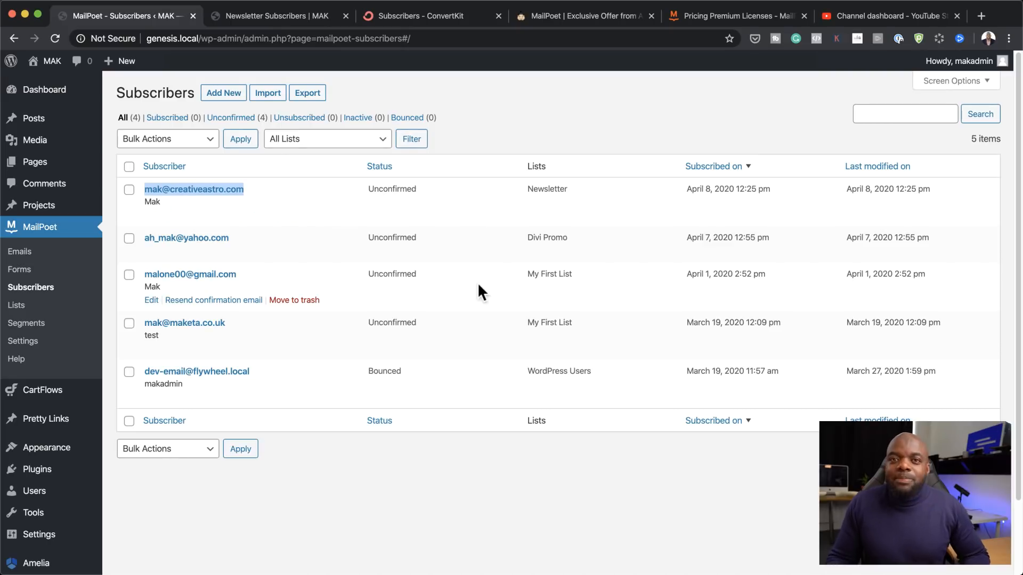
Step: In Gmail, open the 'Confirm your subscription to MAK' email and follow its confirmation link
left_click(980, 16)
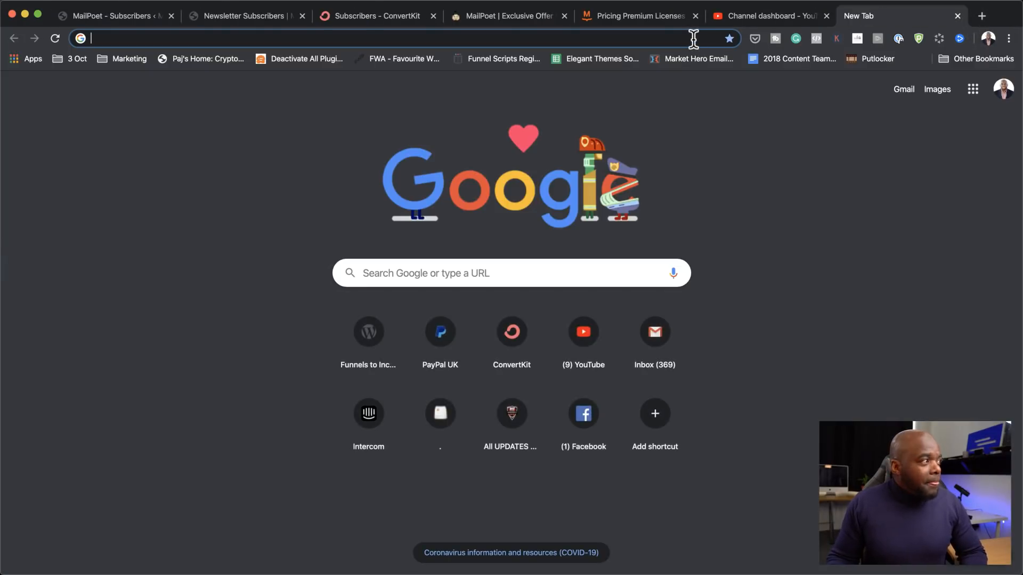
type("gmail")
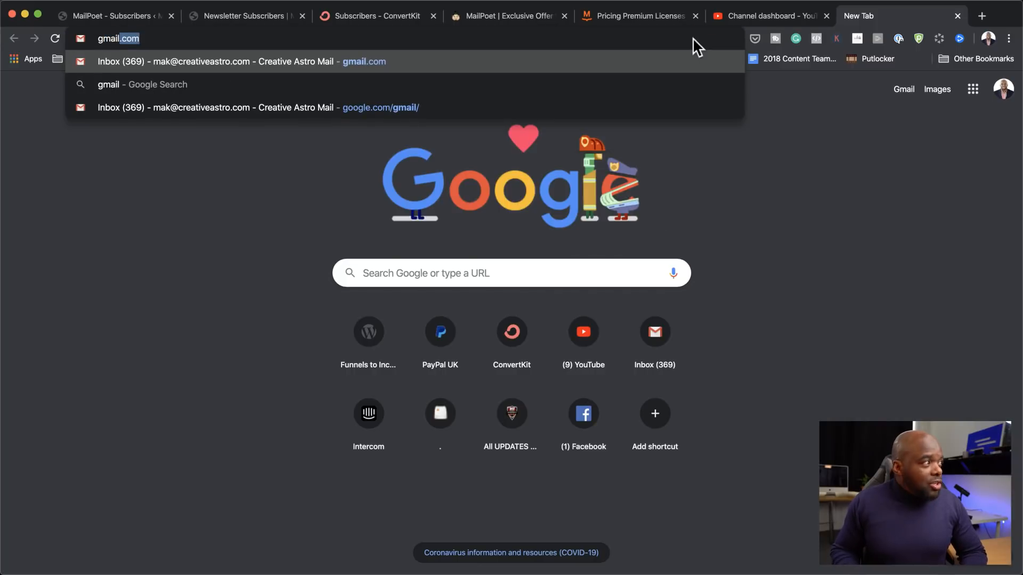
key("Return")
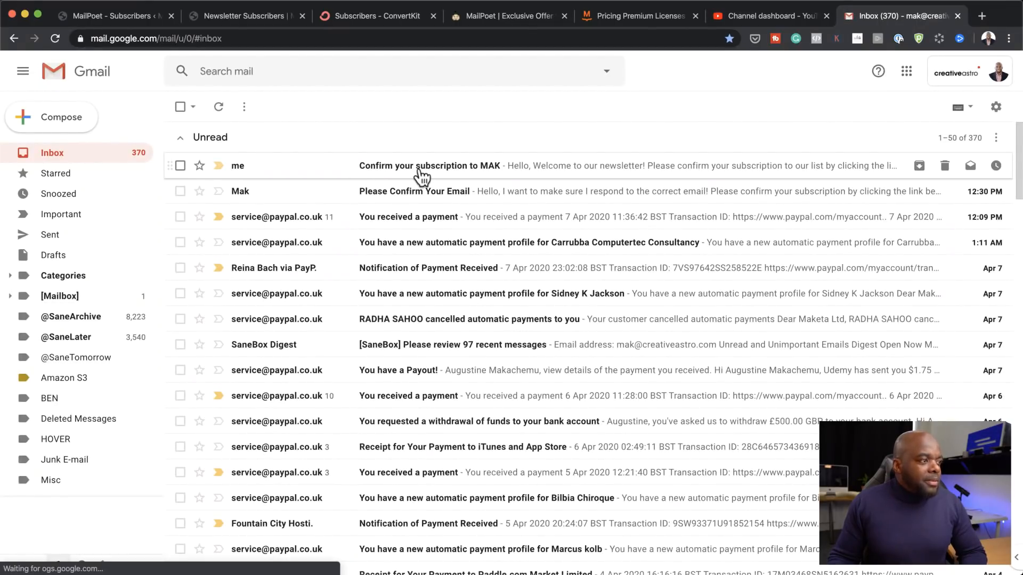
left_click(421, 169)
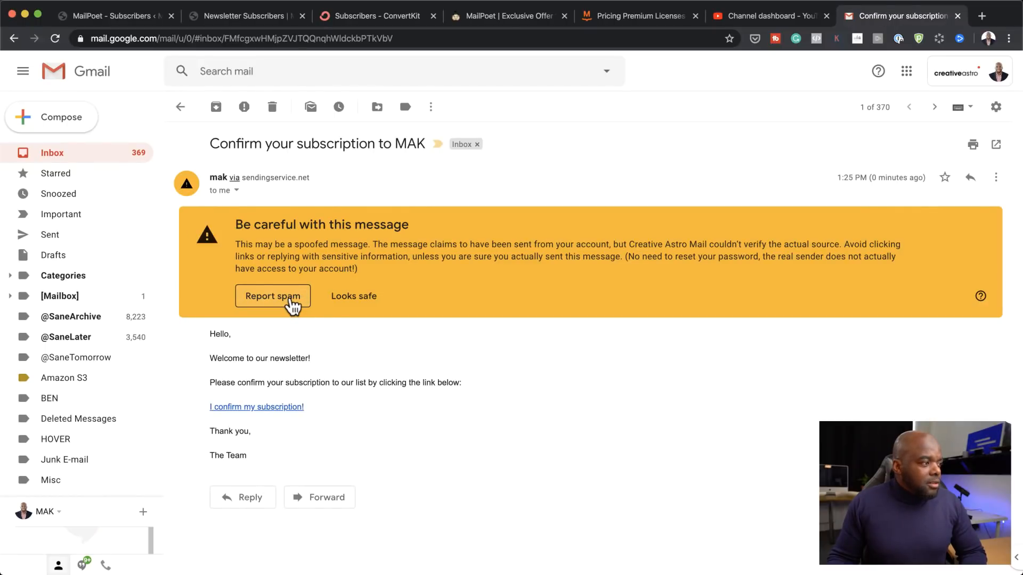
left_click(371, 297)
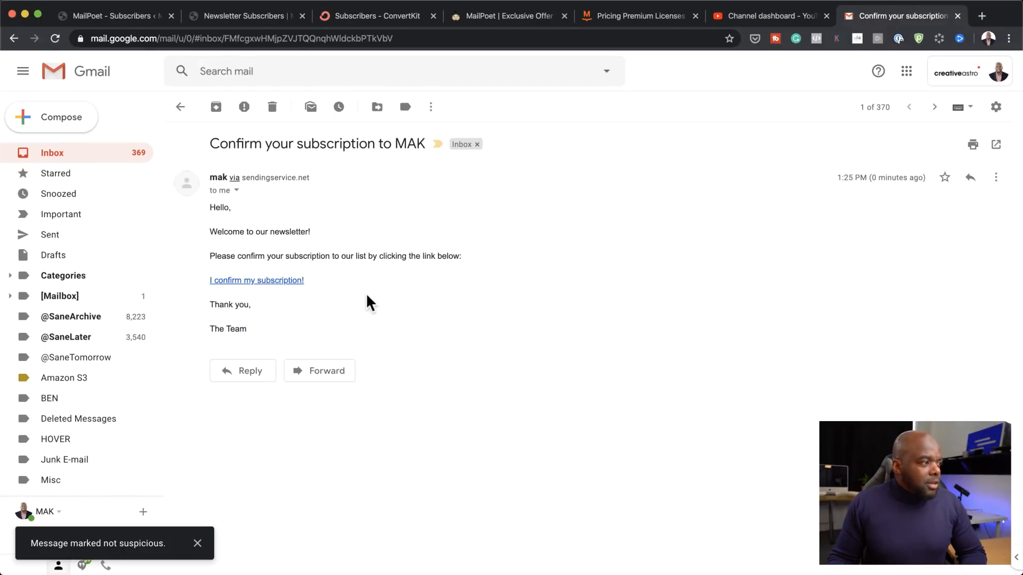
left_click(269, 281)
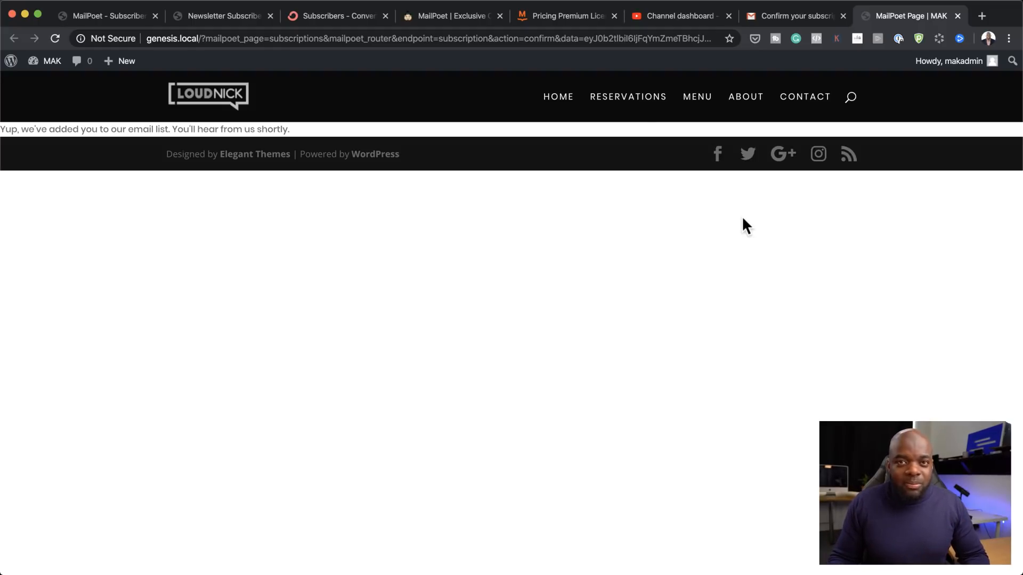
Step: Return to MailPoet's Subscribers list and reload it to update the subscriber's Unconfirmed status
left_click(117, 19)
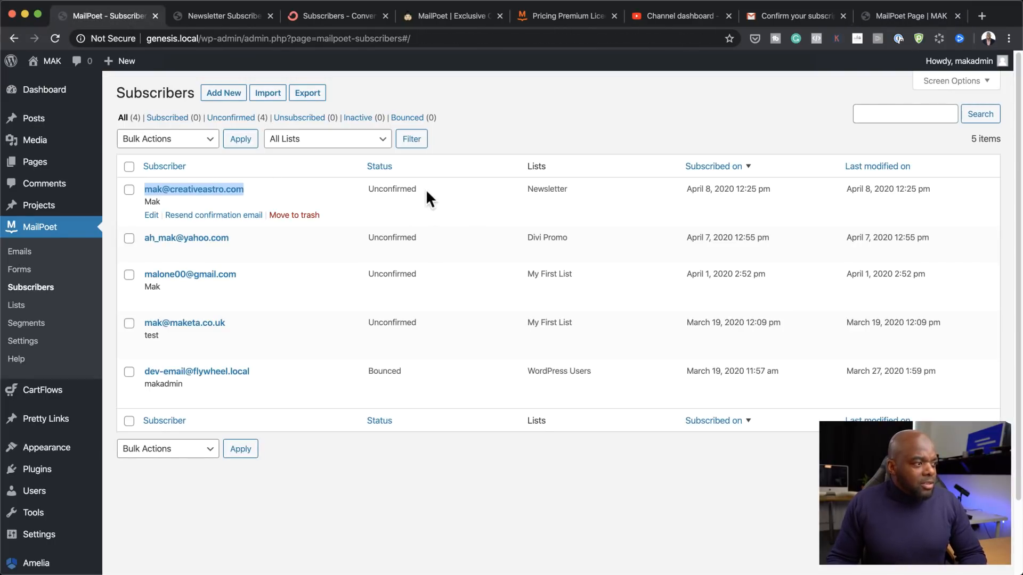
left_click_drag(426, 190, 369, 190)
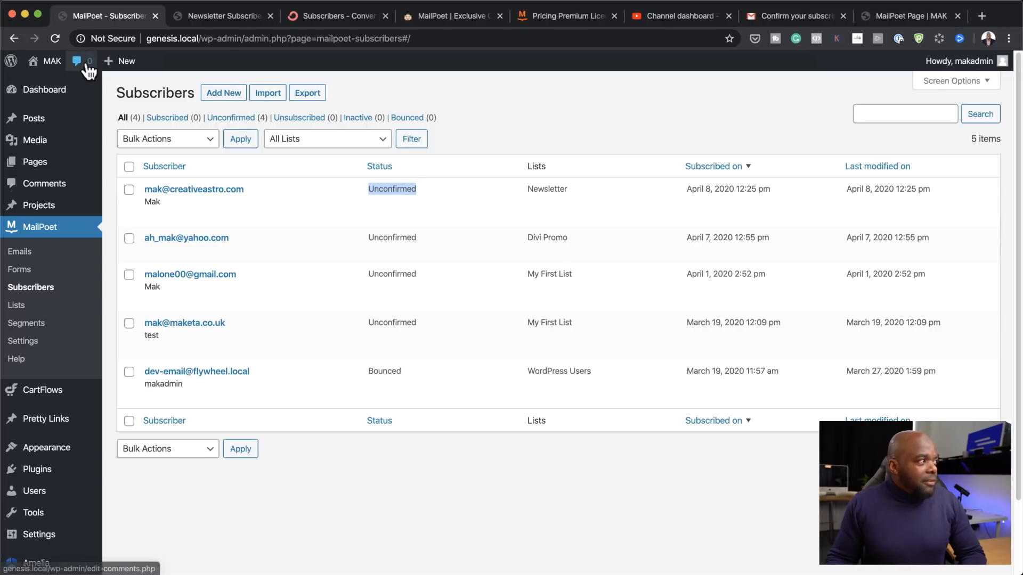
left_click(49, 38)
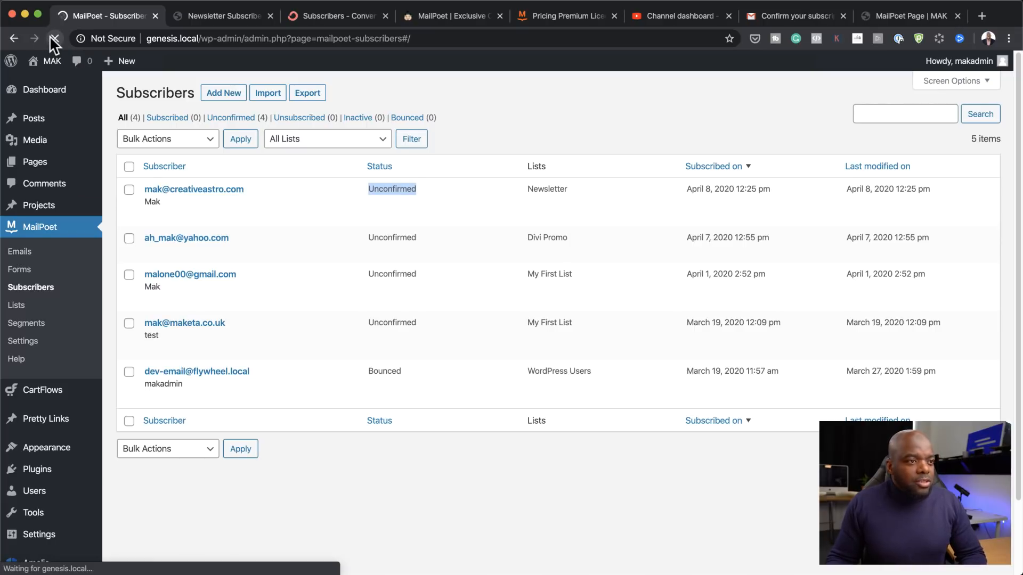
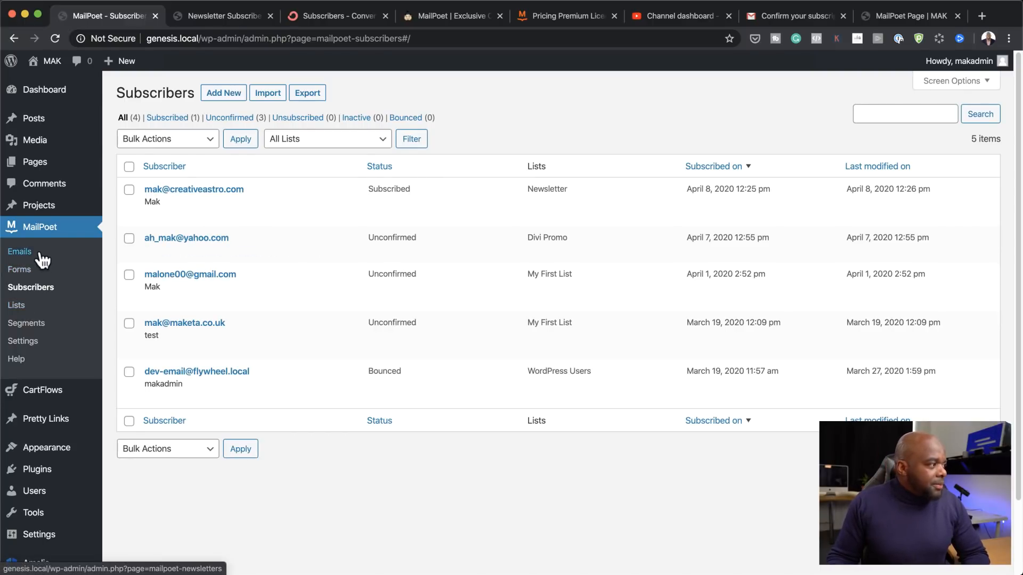
Step: Open MailPoet Settings from the sidebar to reach the Basics tab
left_click(21, 343)
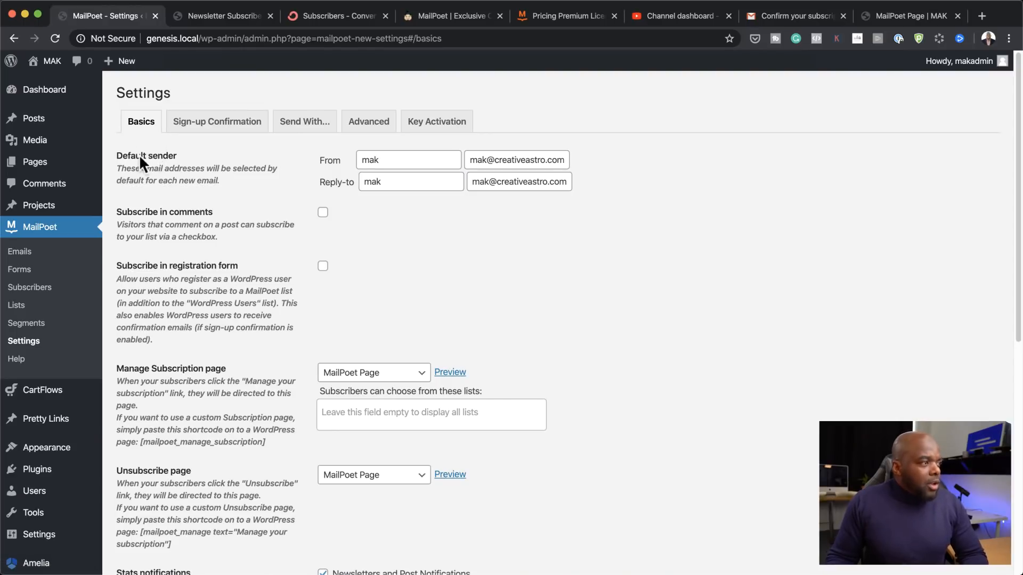
Step: Capitalise the From and Reply-to sender names to 'Mak'
left_click(410, 161)
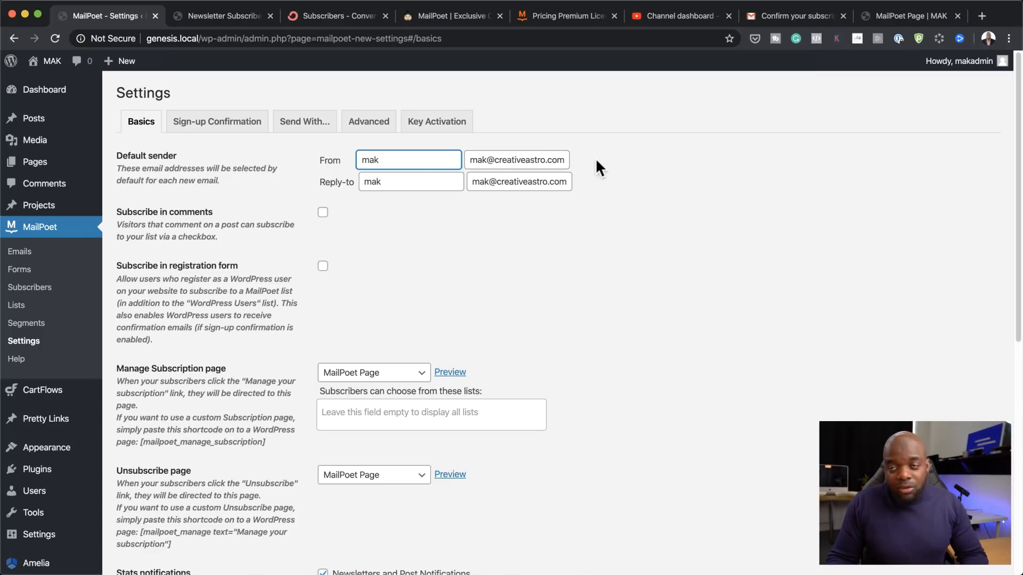
left_click(405, 181)
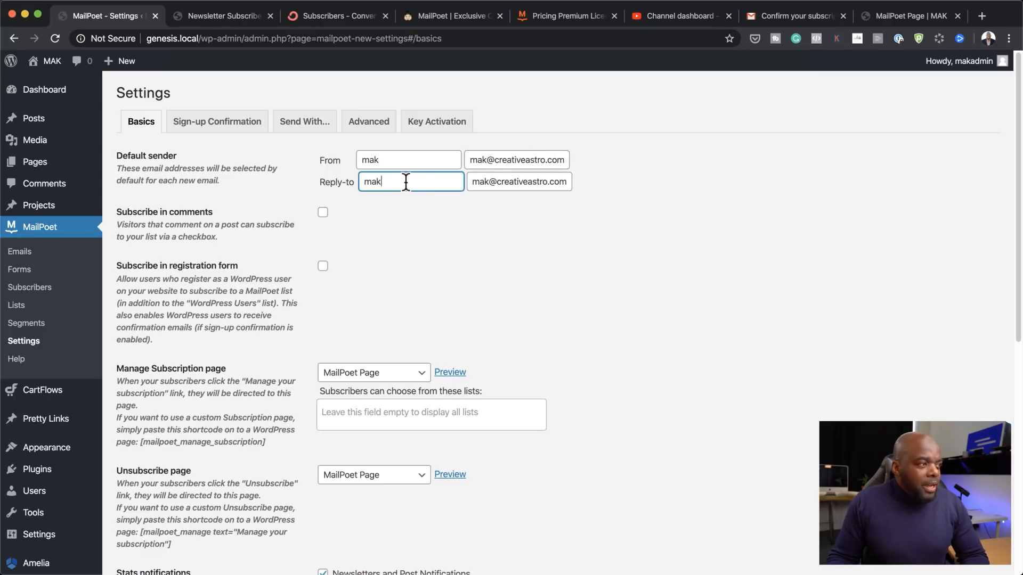
left_click_drag(372, 182, 335, 186)
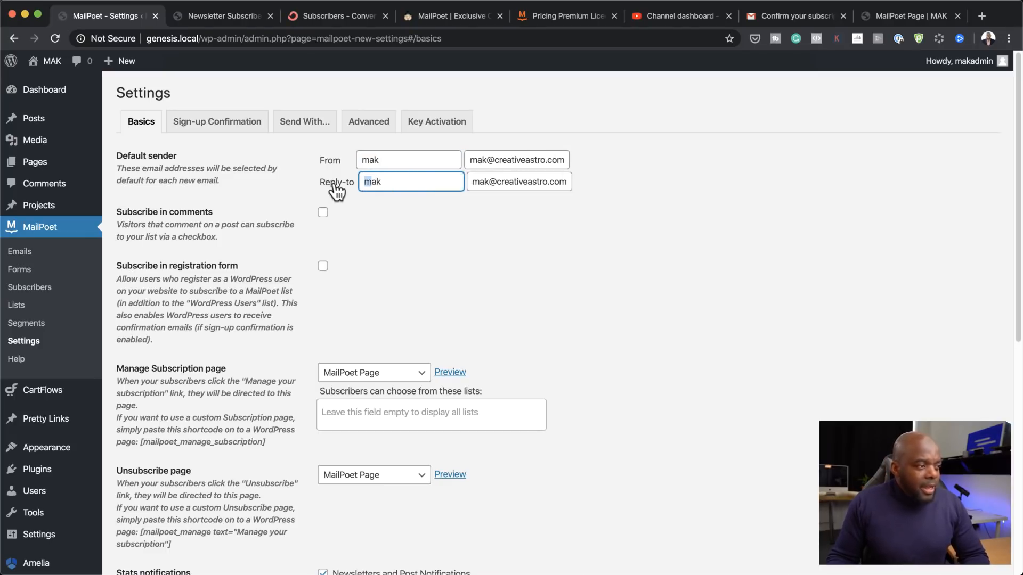
type("M")
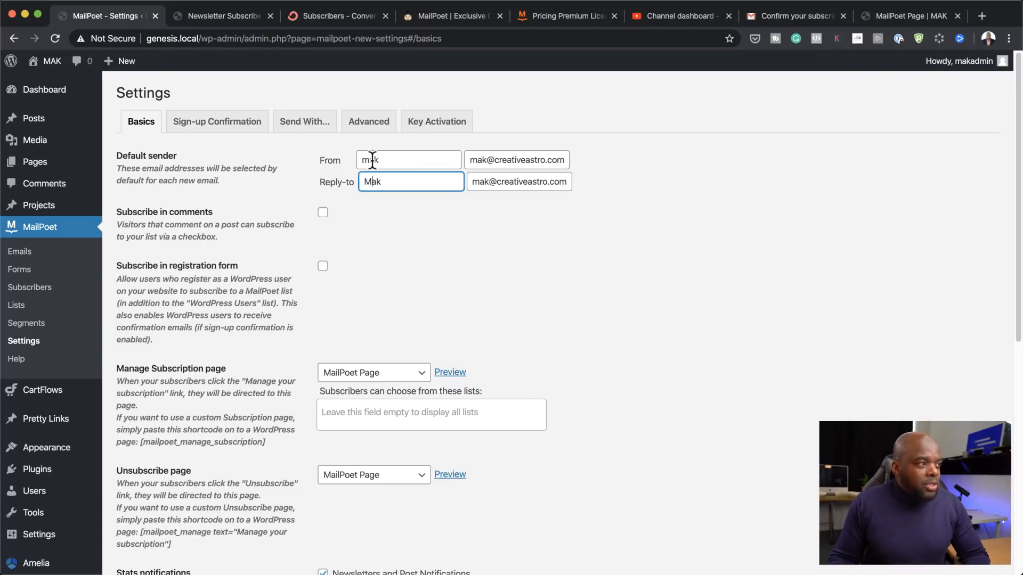
left_click_drag(369, 159, 316, 163)
type("M")
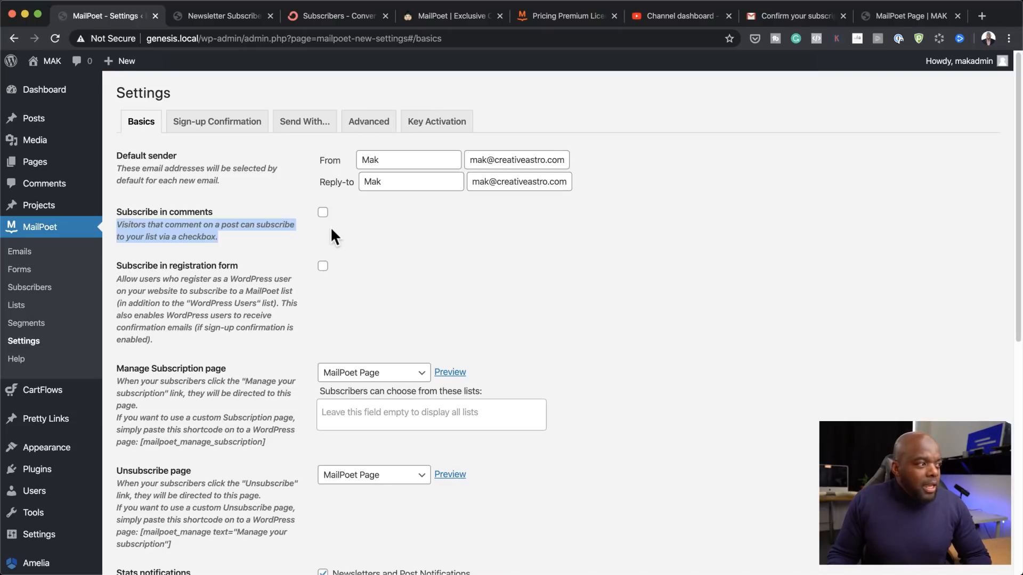
Step: Enable Subscribe in comments, save the settings, and bring up the Newsletter Subscribers page
left_click(323, 213)
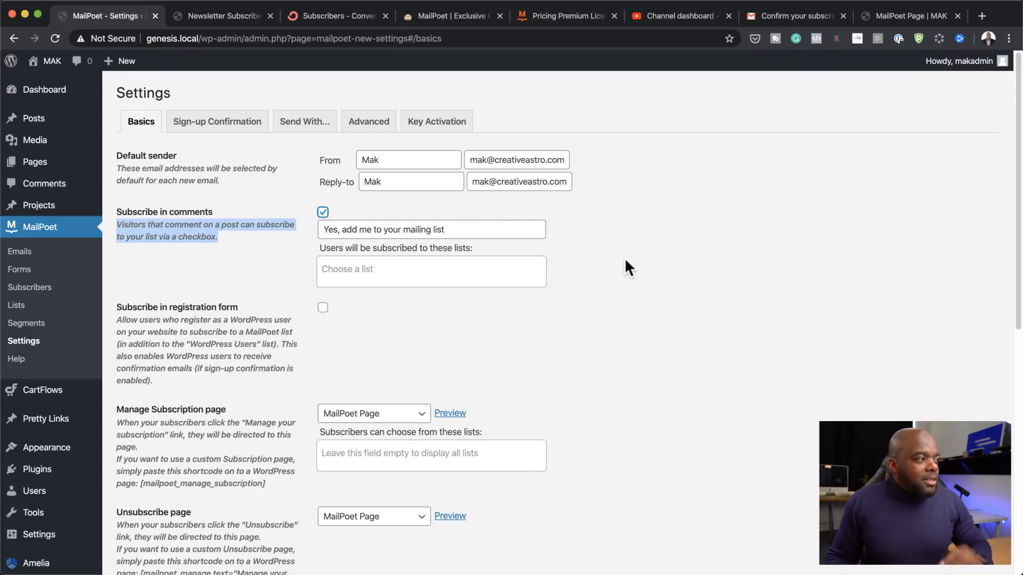
left_click(225, 240)
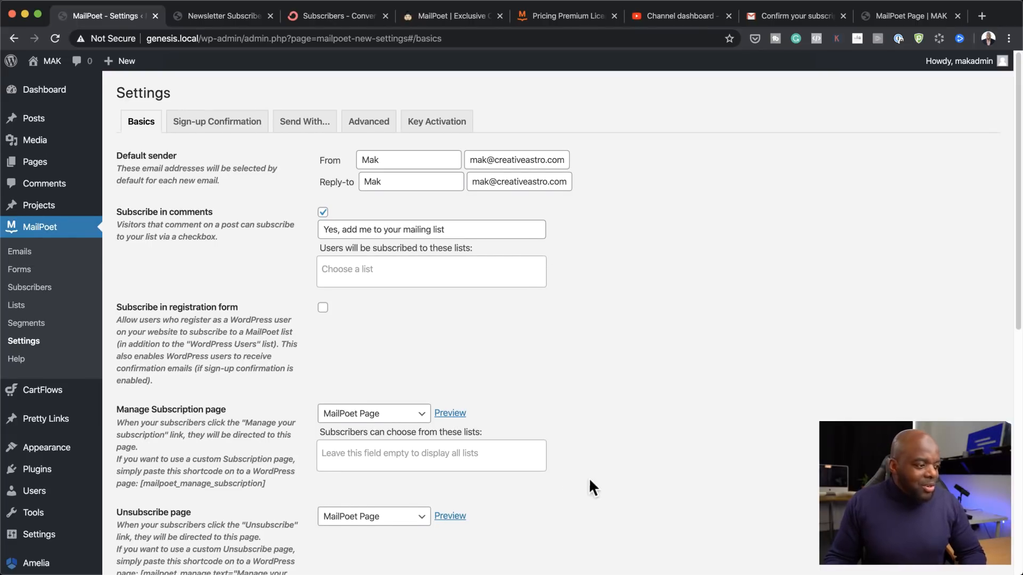
scroll(591, 479, "down", 10)
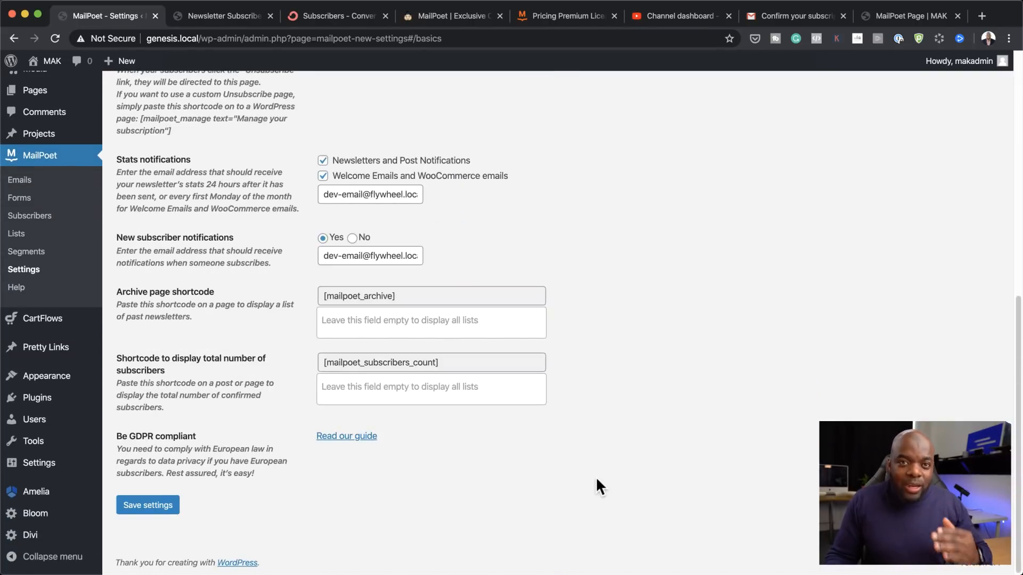
left_click(172, 509)
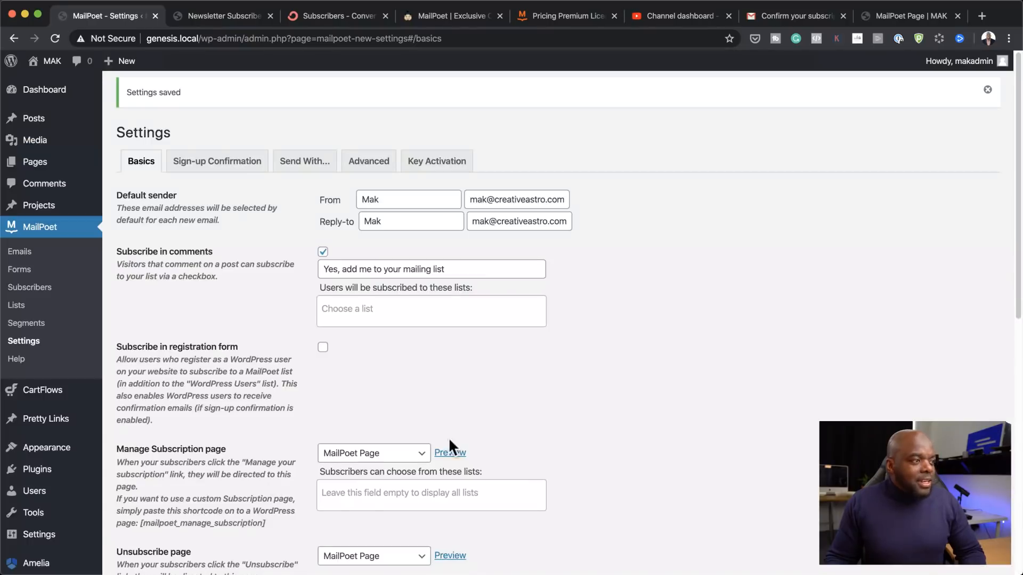
left_click(244, 17)
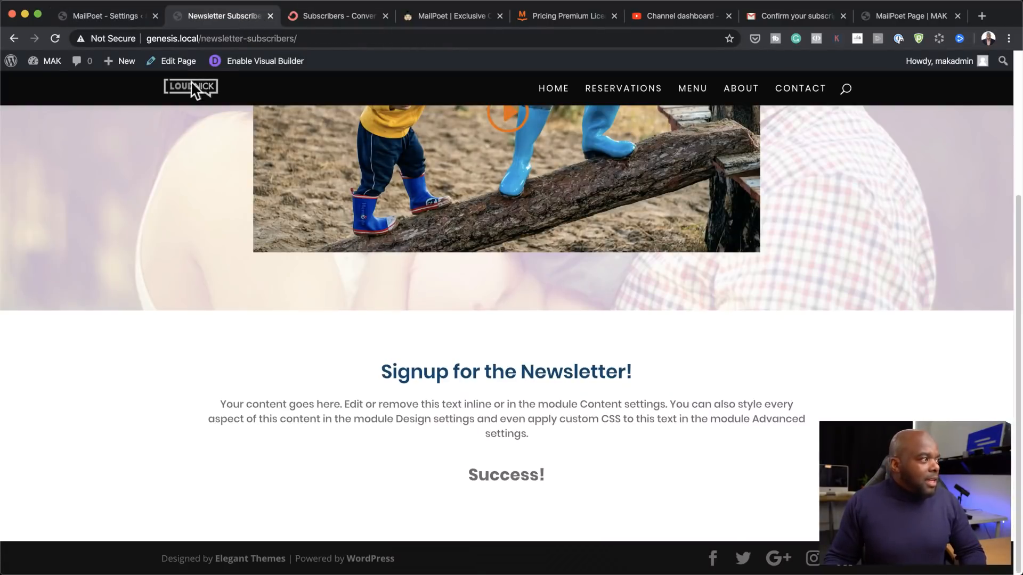
Step: Load the site's home page by removing the wp-admin path from the address
scroll(240, 144, "up", 5)
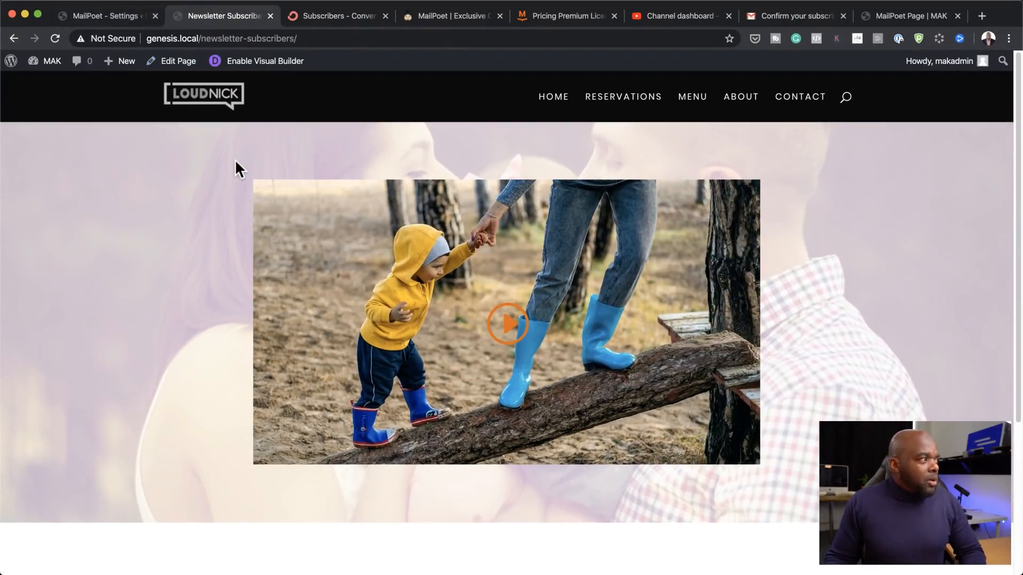
mouse_move(54, 64)
mouse_move(120, 64)
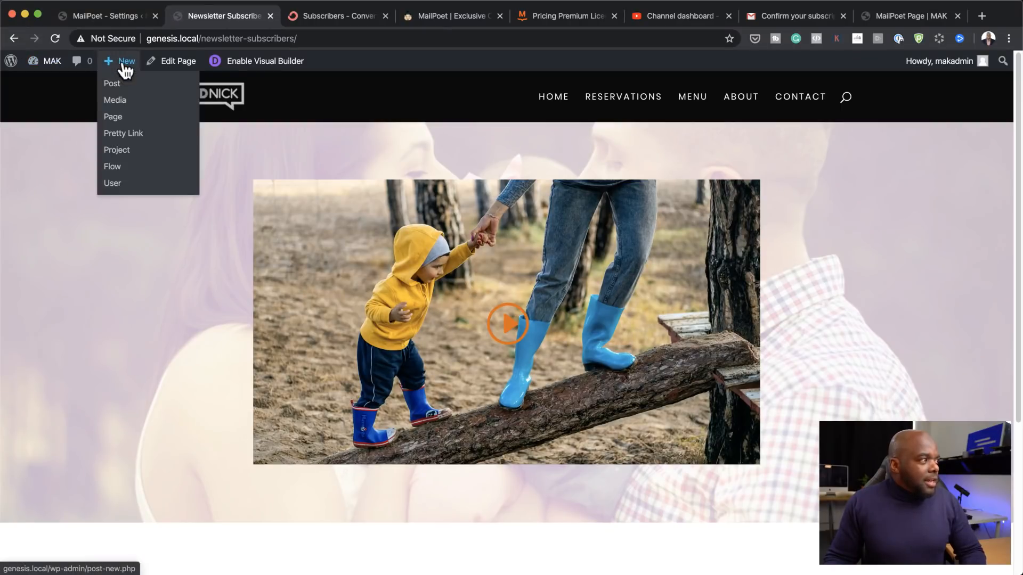
left_click(118, 85)
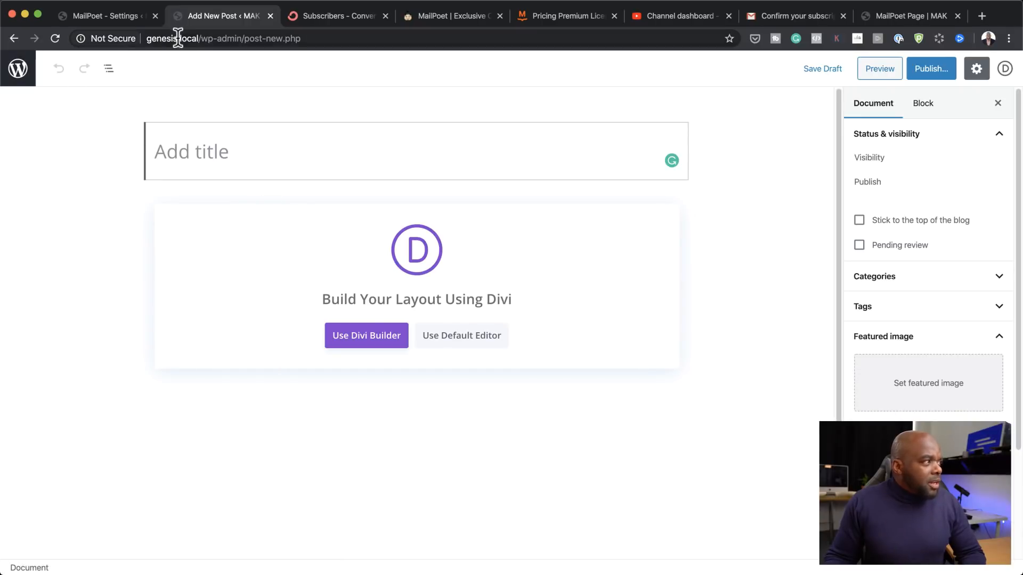
left_click_drag(201, 39, 352, 46)
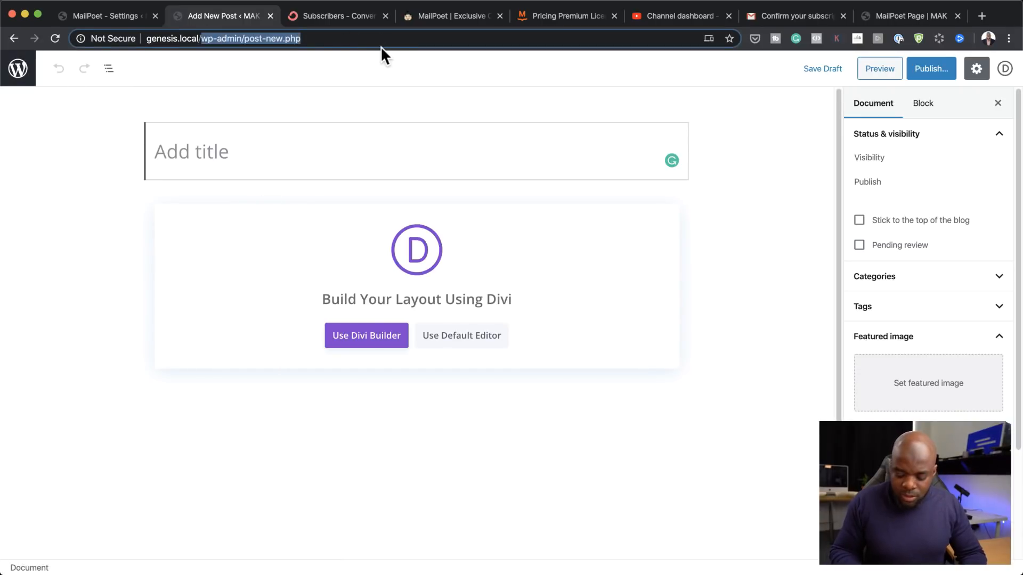
key("BackSpace")
key("Return")
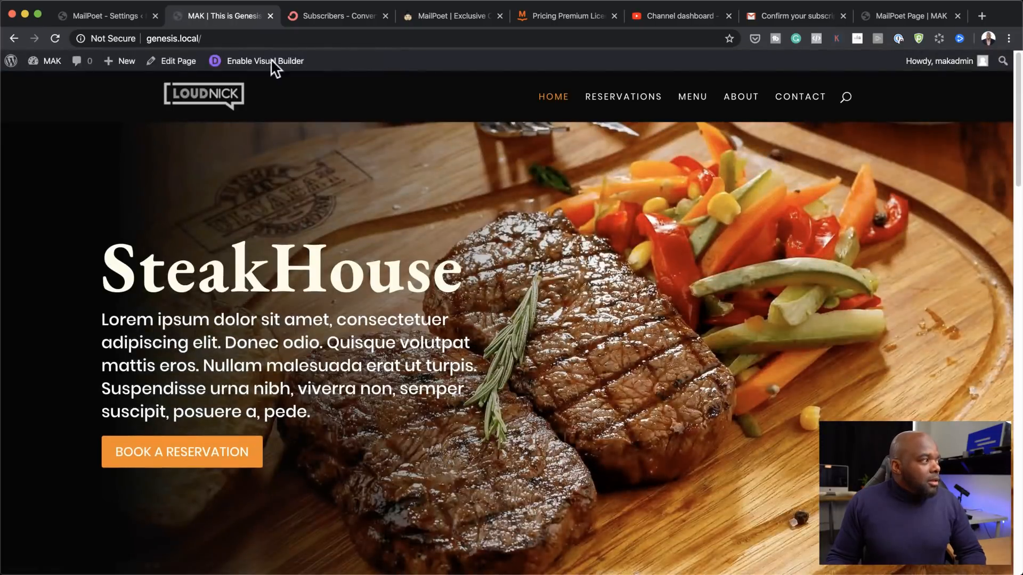
Step: From Dashboard's All Posts list, view 'Another Post' on the live site in a new tab
mouse_move(38, 64)
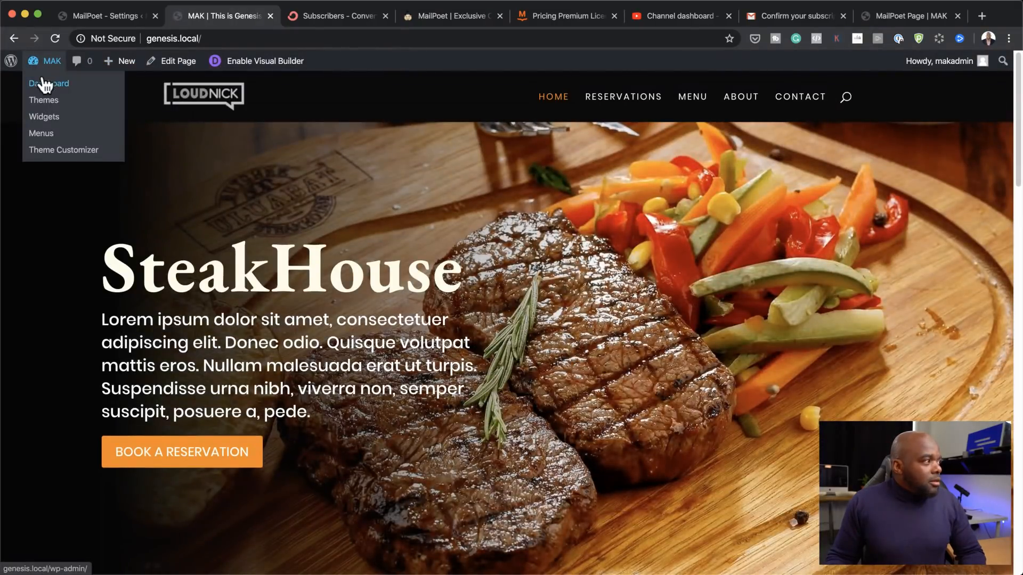
left_click(45, 87)
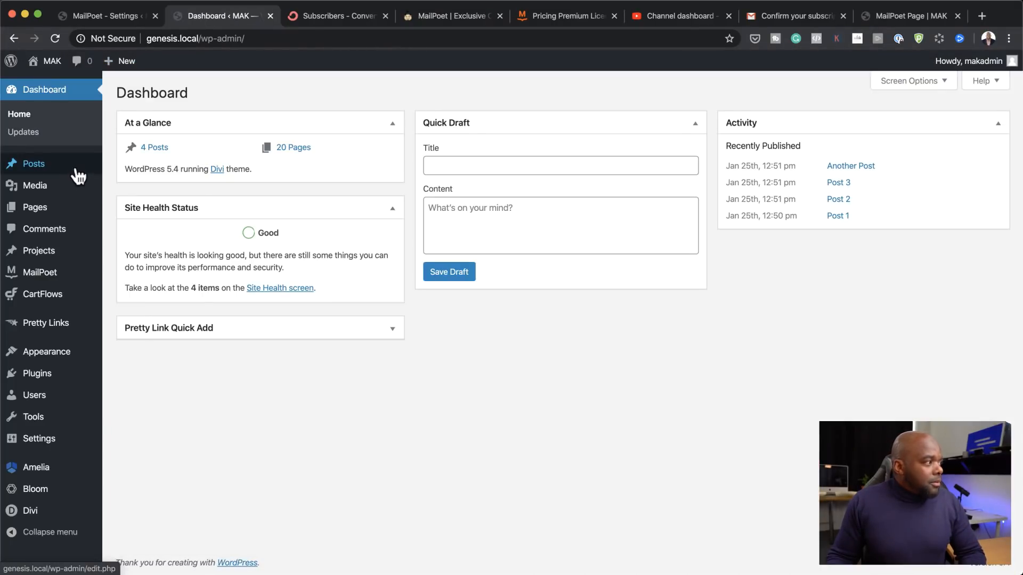
mouse_move(51, 170)
left_click(142, 169)
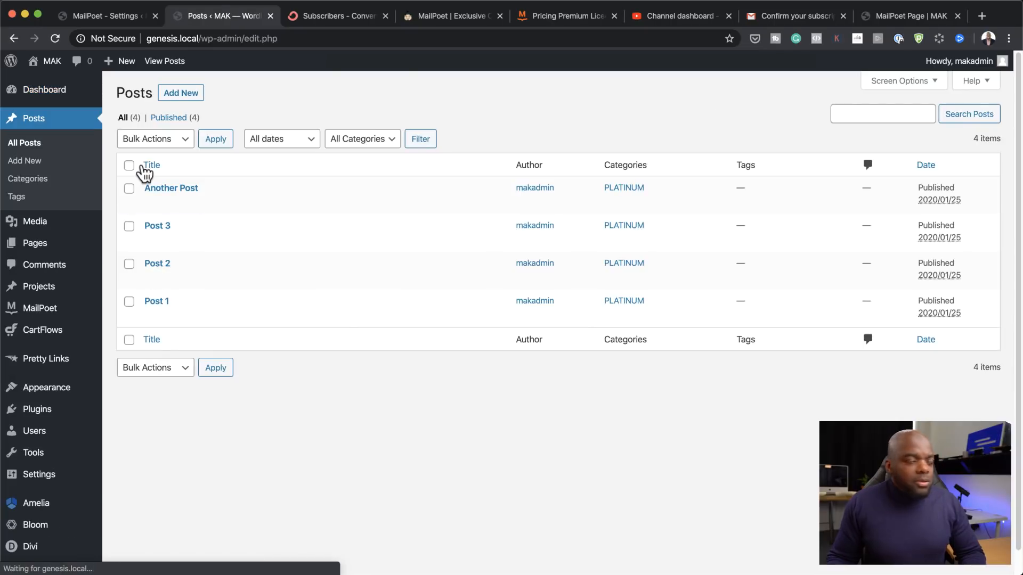
mouse_move(205, 197)
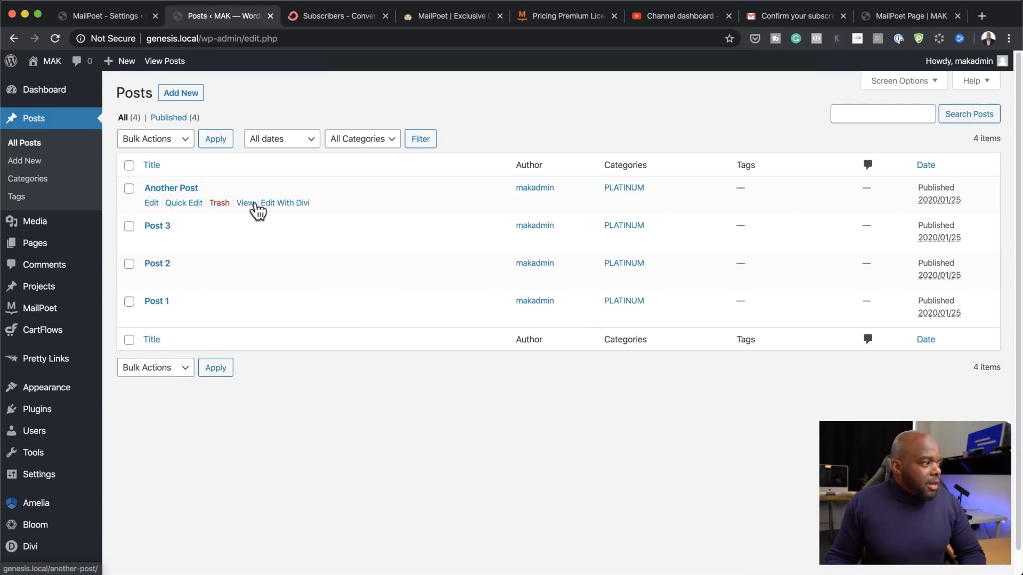
left_click(246, 203, "super")
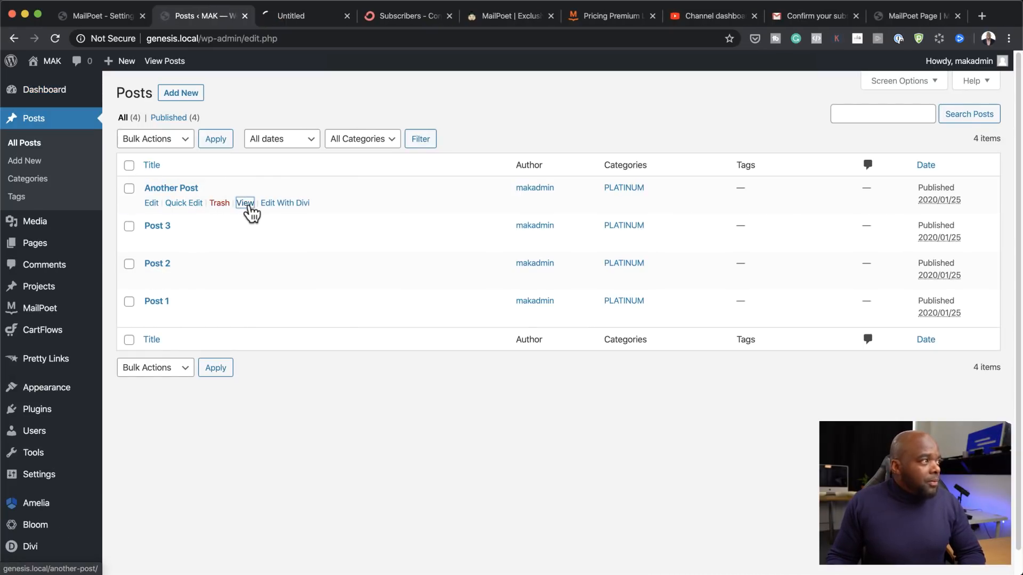
left_click(319, 16)
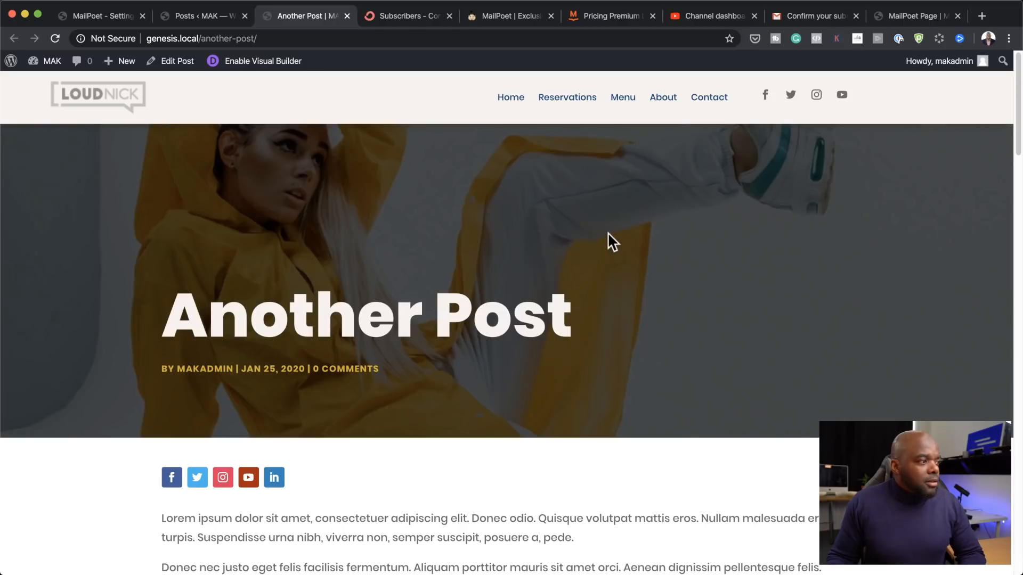
scroll(610, 238, "down", 10)
Step: Dismiss the 10% discount popup, tick the comment form's mailing-list opt-in, and return to MailPoet Settings
scroll(610, 239, "down", 6)
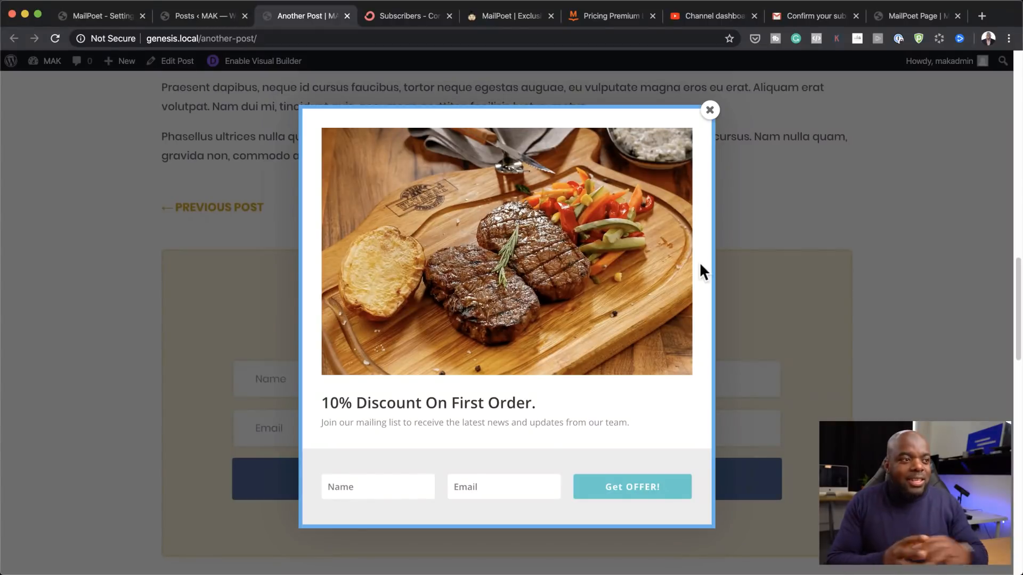
left_click(710, 111)
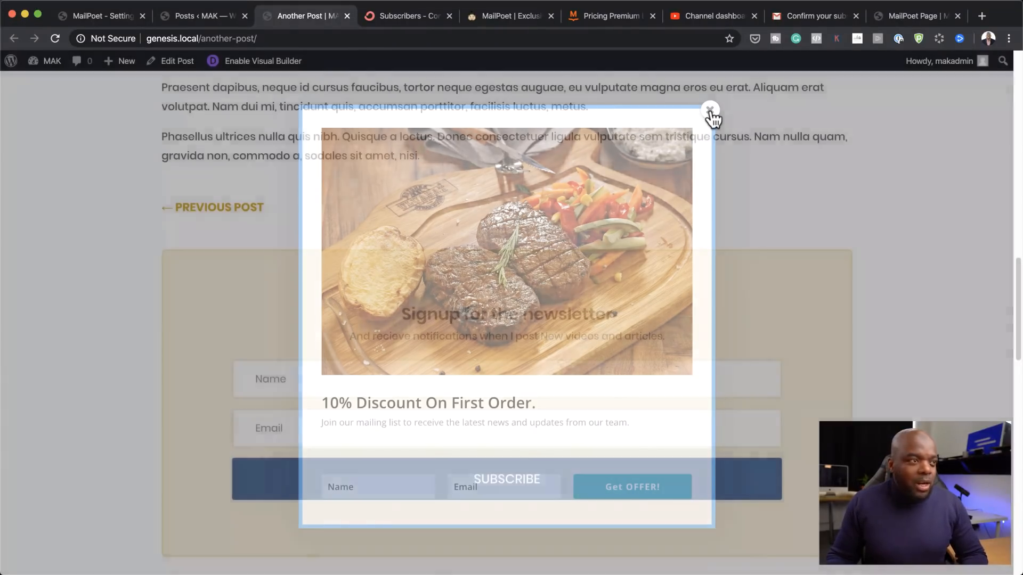
scroll(762, 278, "down", 4)
scroll(762, 280, "down", 10)
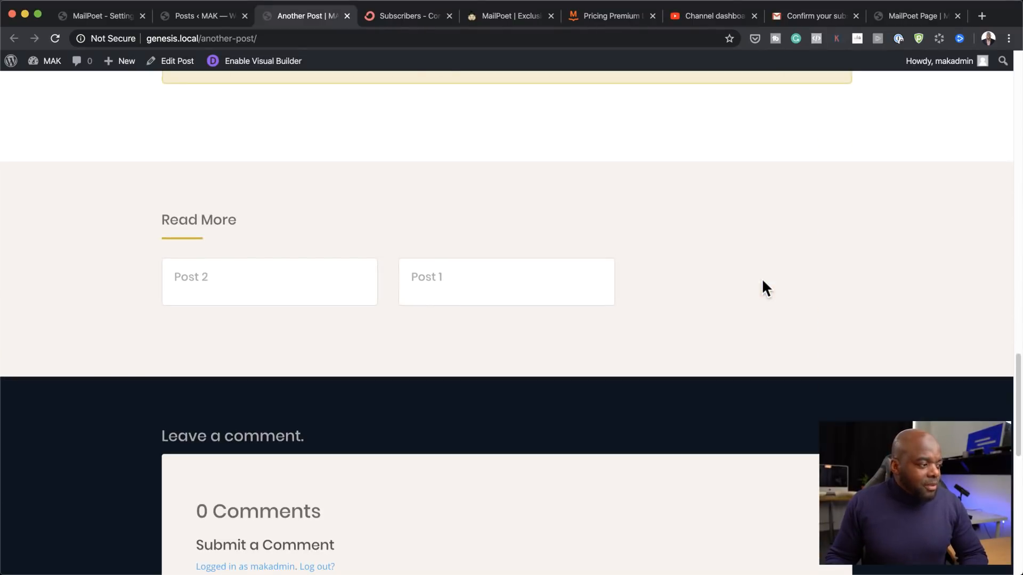
scroll(763, 281, "down", 3)
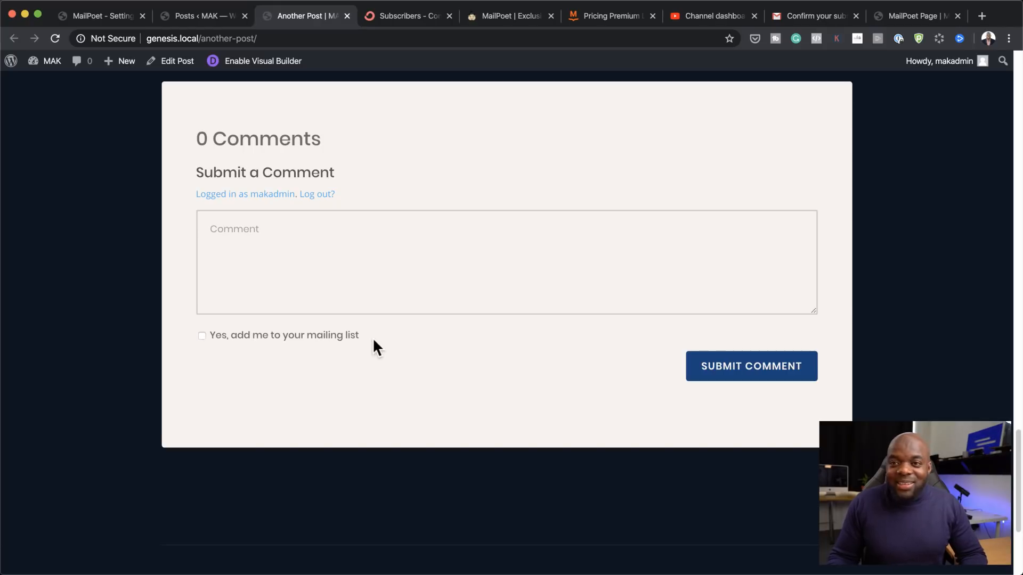
left_click(271, 229)
left_click(202, 337)
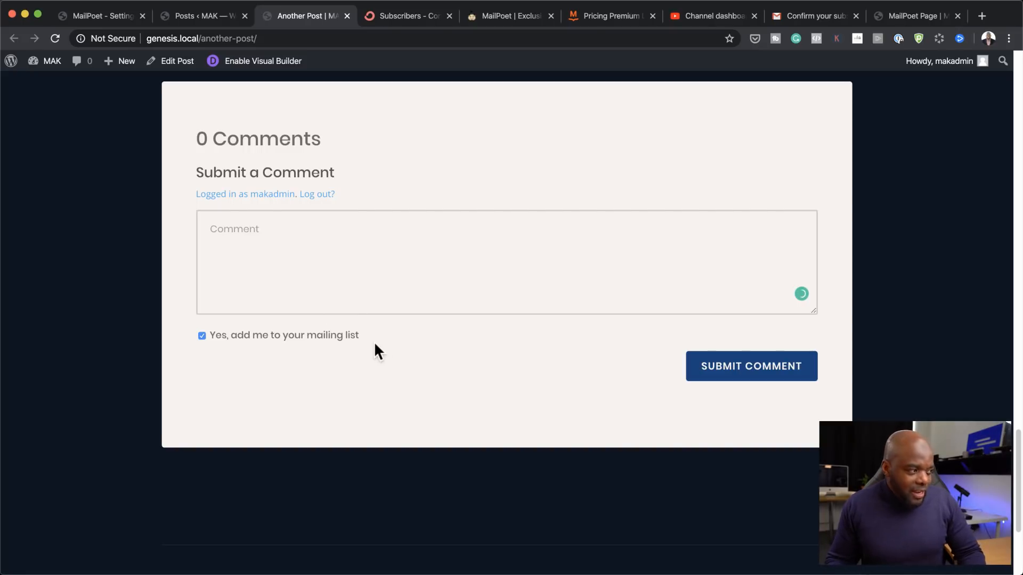
left_click(116, 21)
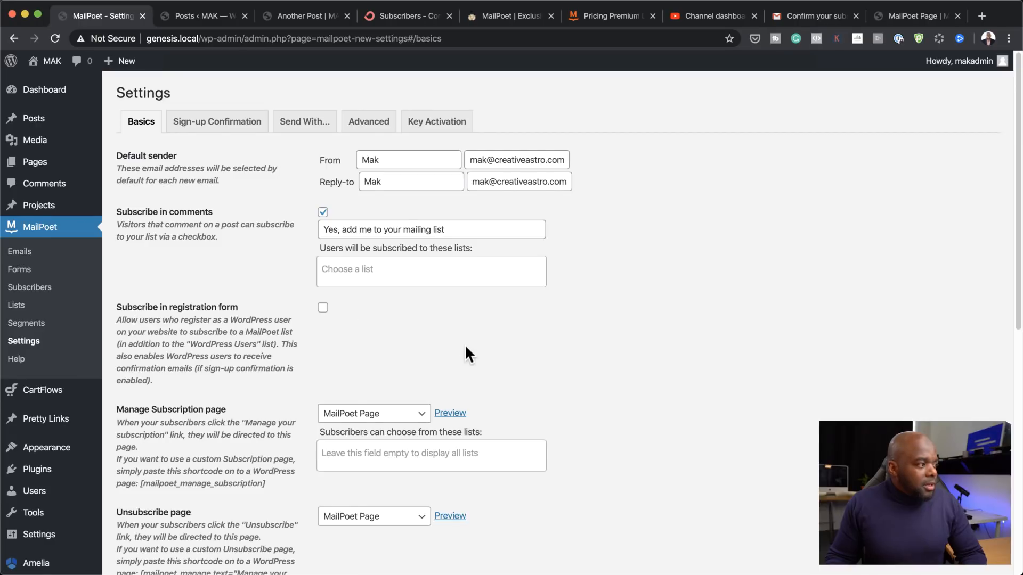
Step: Subscribe commenters to the Newsletter list under Subscribe in comments
scroll(466, 352, "down", 2)
scroll(466, 347, "down", 1)
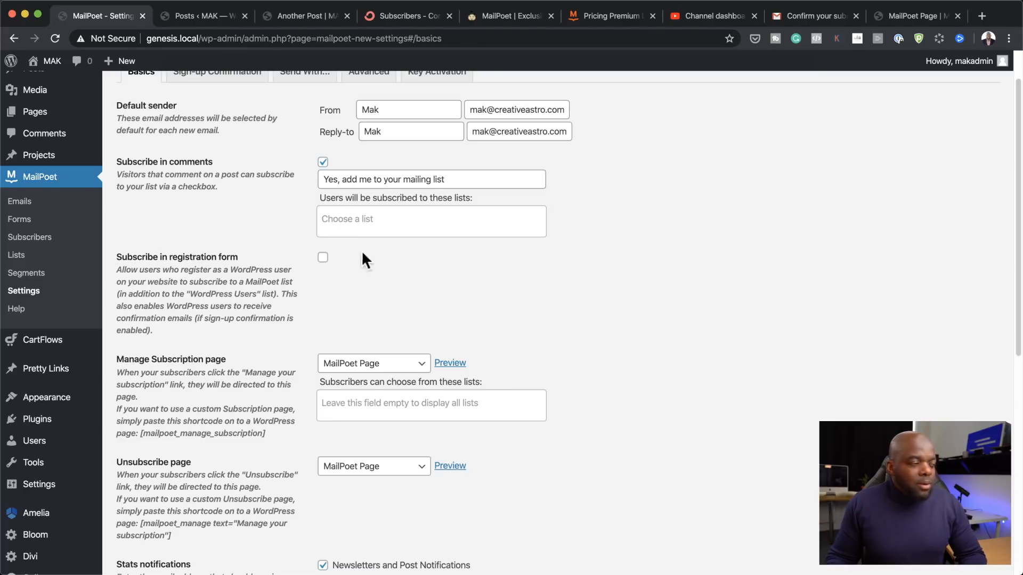
left_click(368, 223)
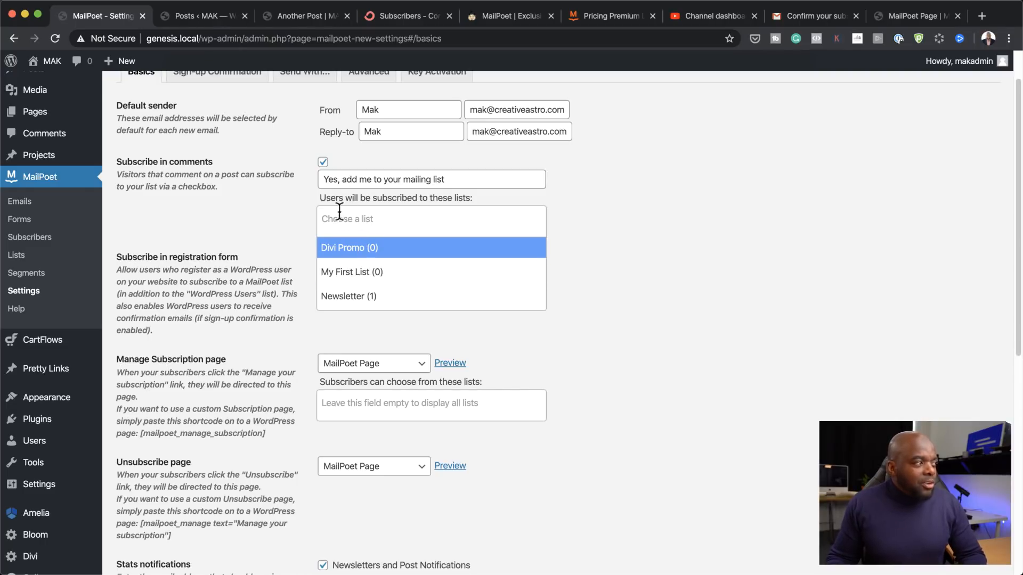
left_click(356, 296)
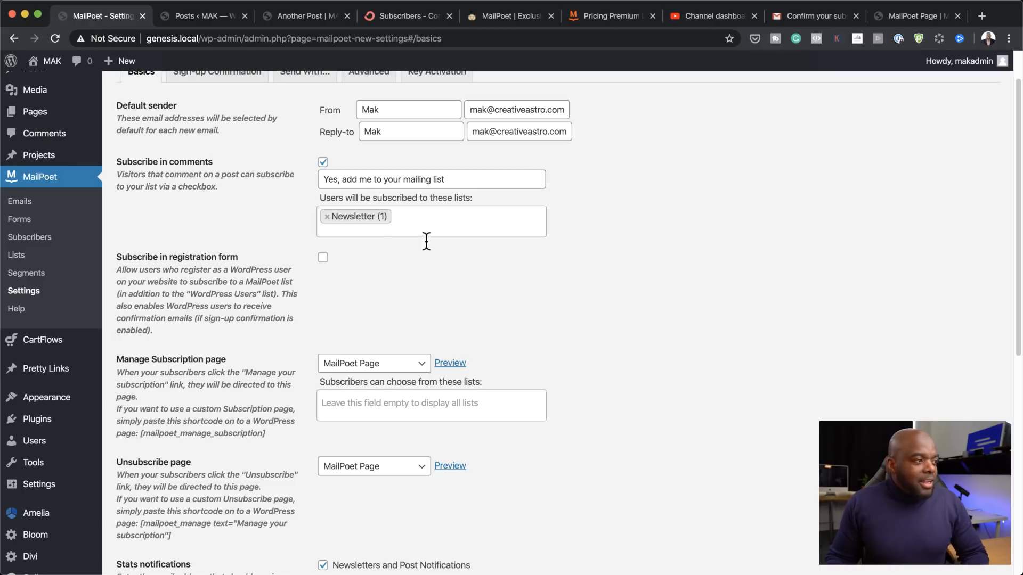
Step: Preview the Unsubscribe page in a new tab
scroll(599, 341, "down", 4)
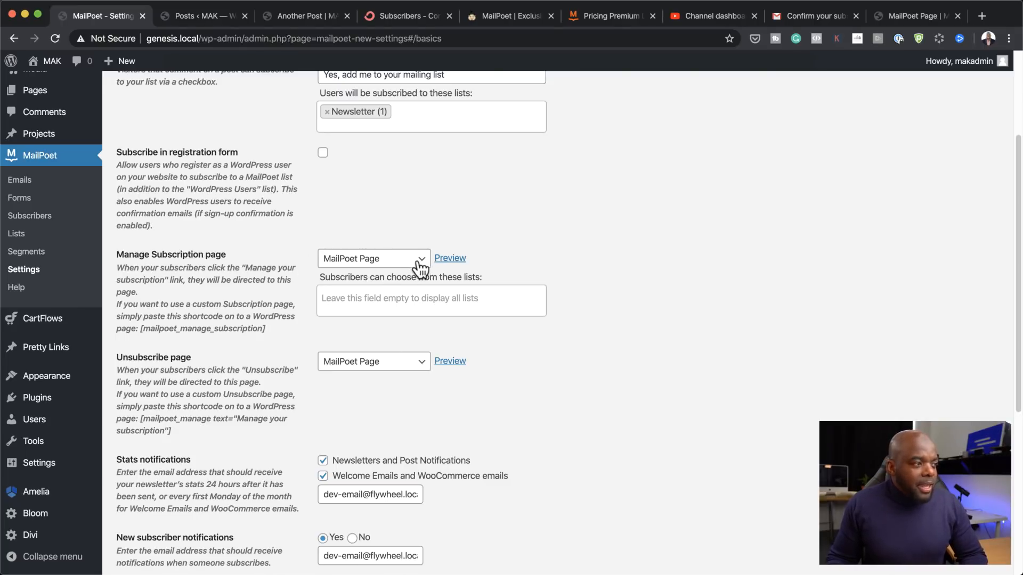
key("super")
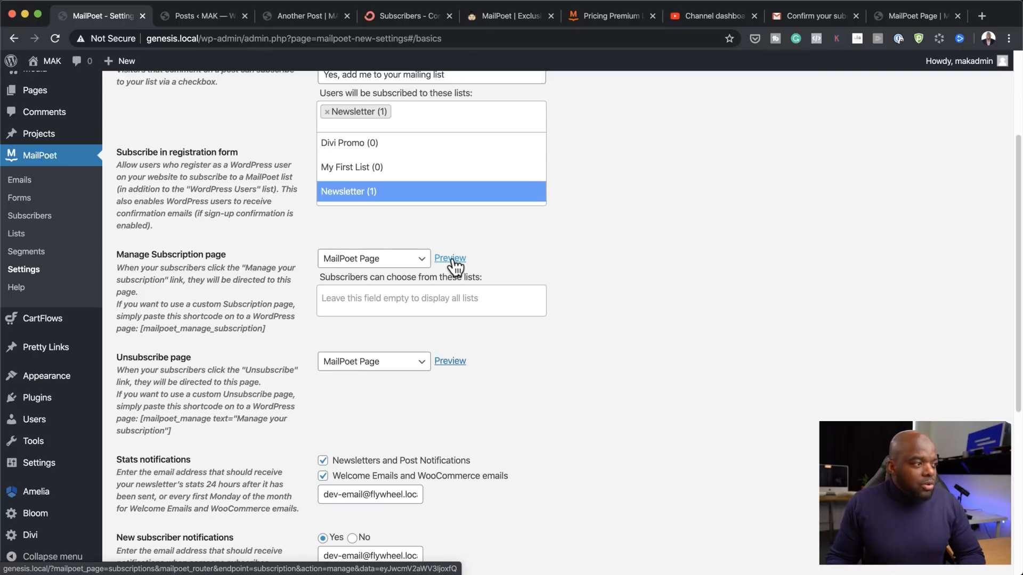
left_click(601, 258)
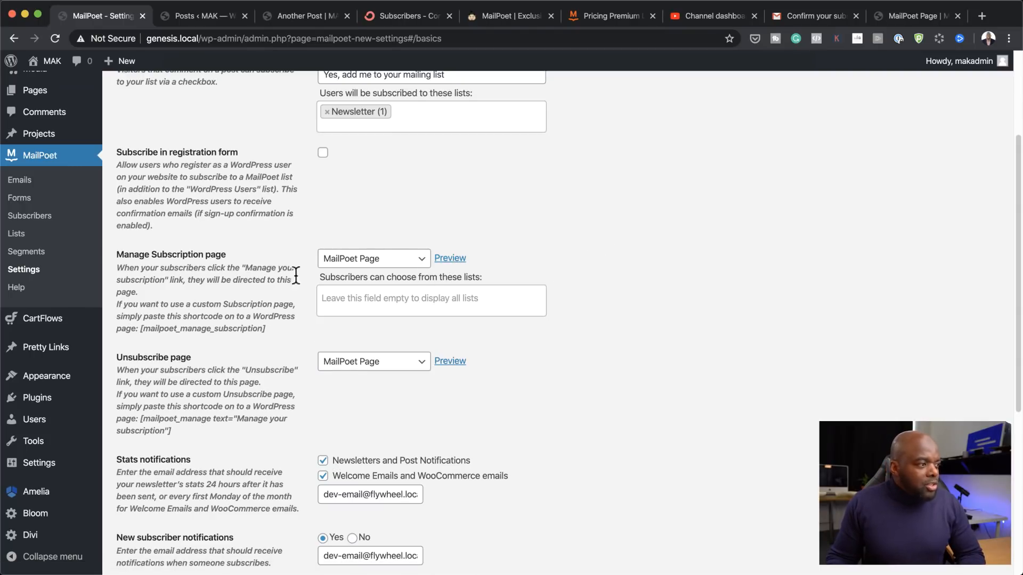
left_click(451, 362)
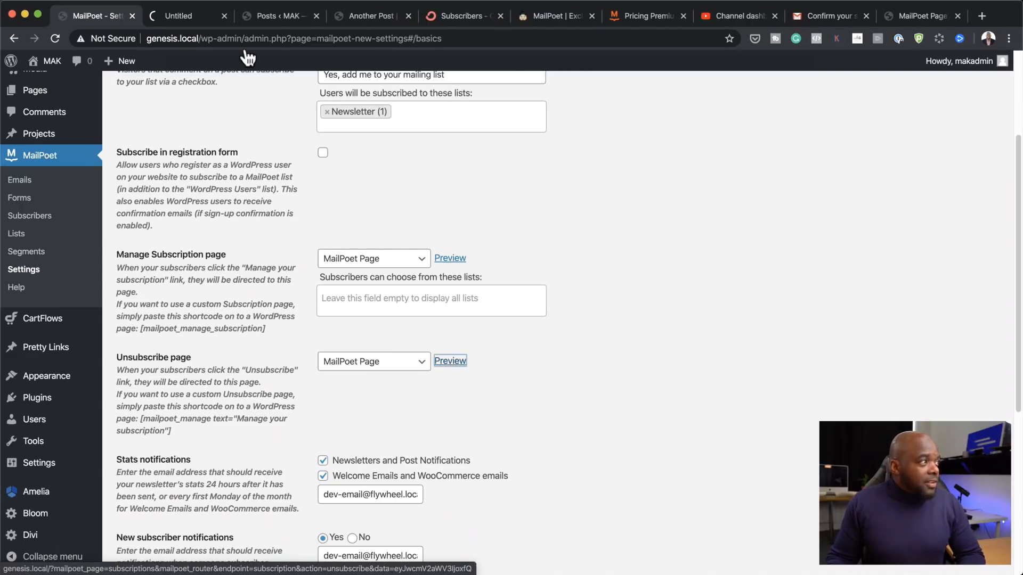
left_click(203, 15)
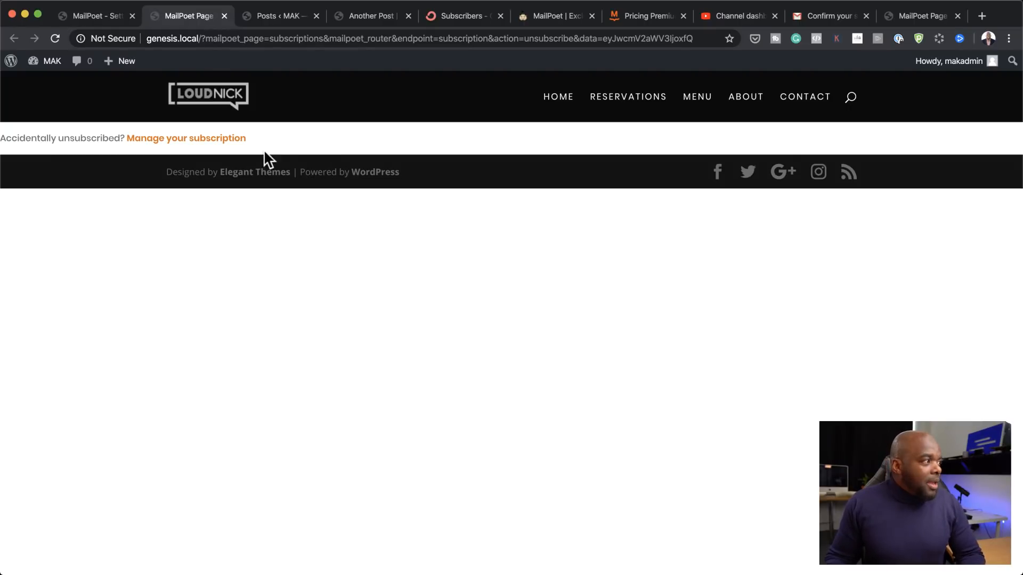
left_click_drag(251, 141, 28, 143)
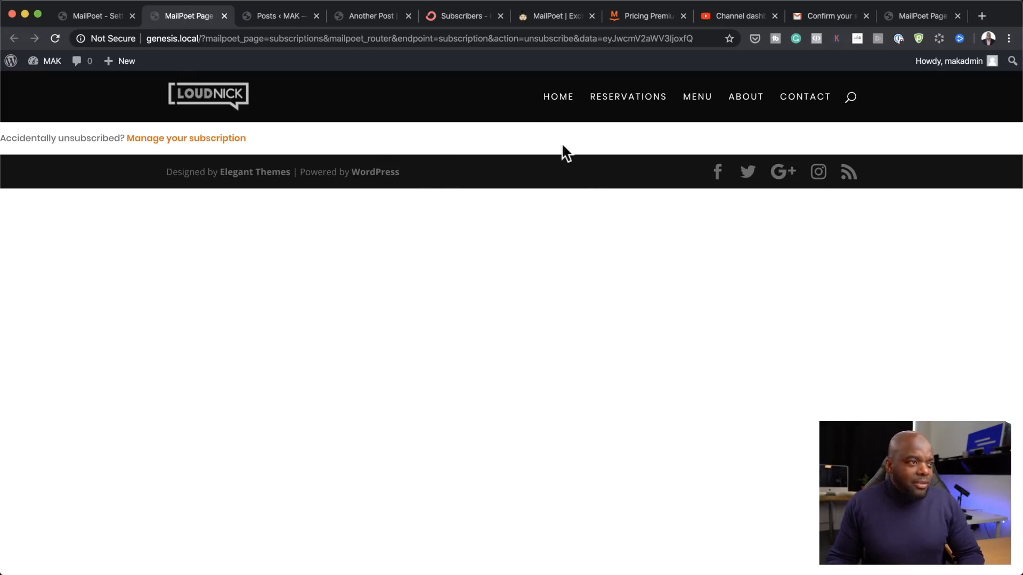
left_click(100, 14)
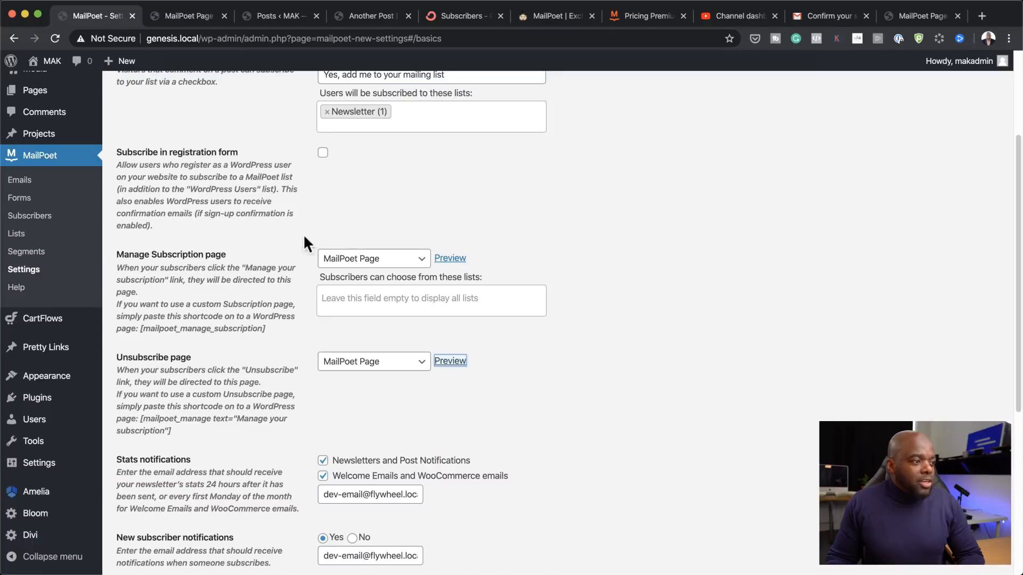
left_click(401, 368)
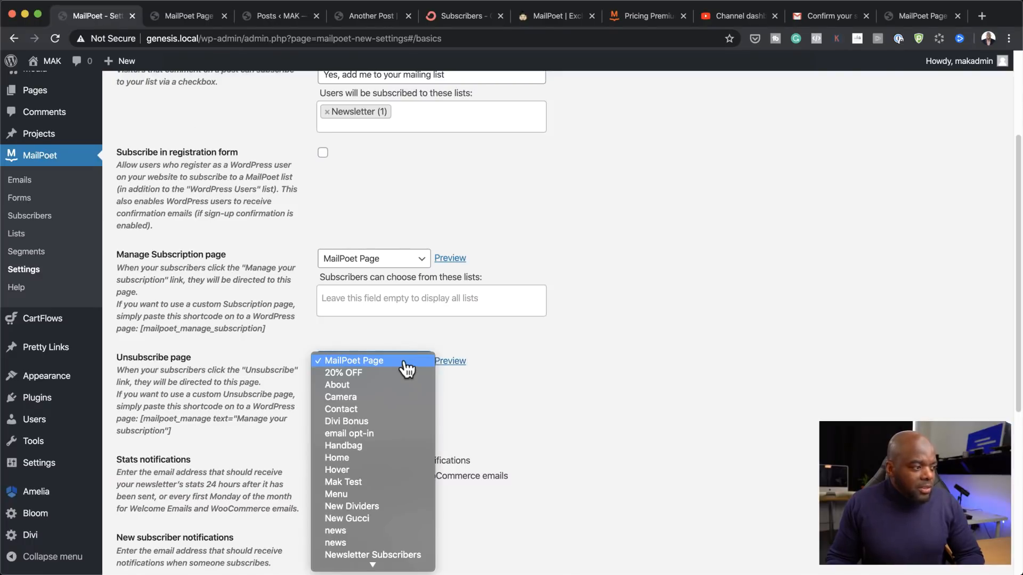
scroll(400, 453, "down", 2)
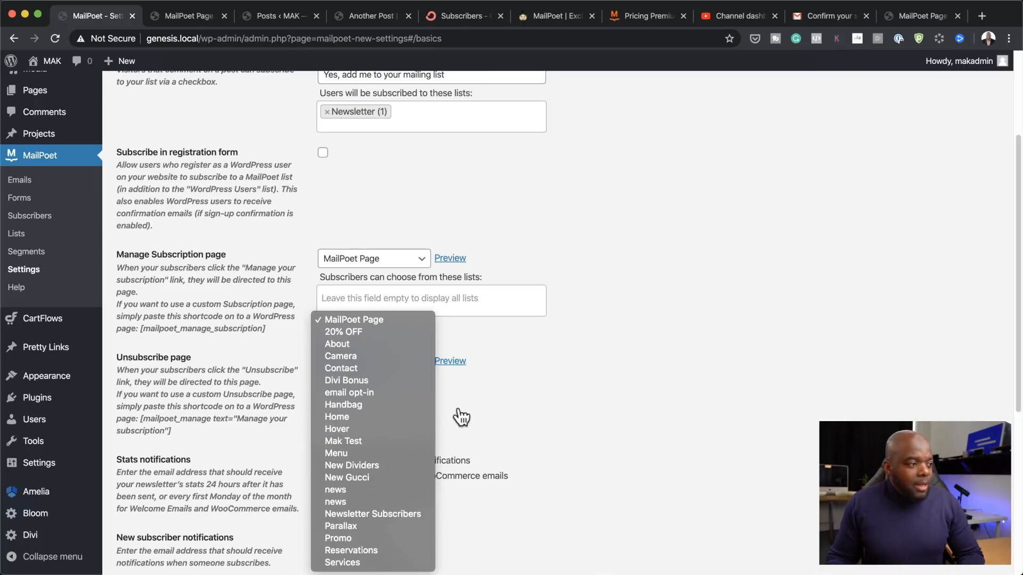
left_click(503, 416)
scroll(502, 410, "down", 5)
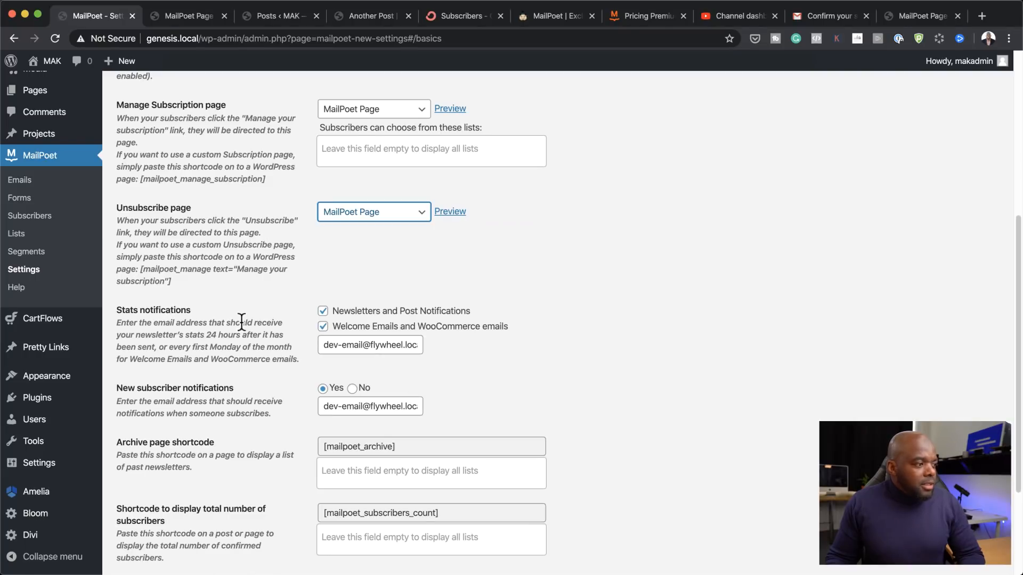
left_click(323, 326)
scroll(633, 338, "up", 6)
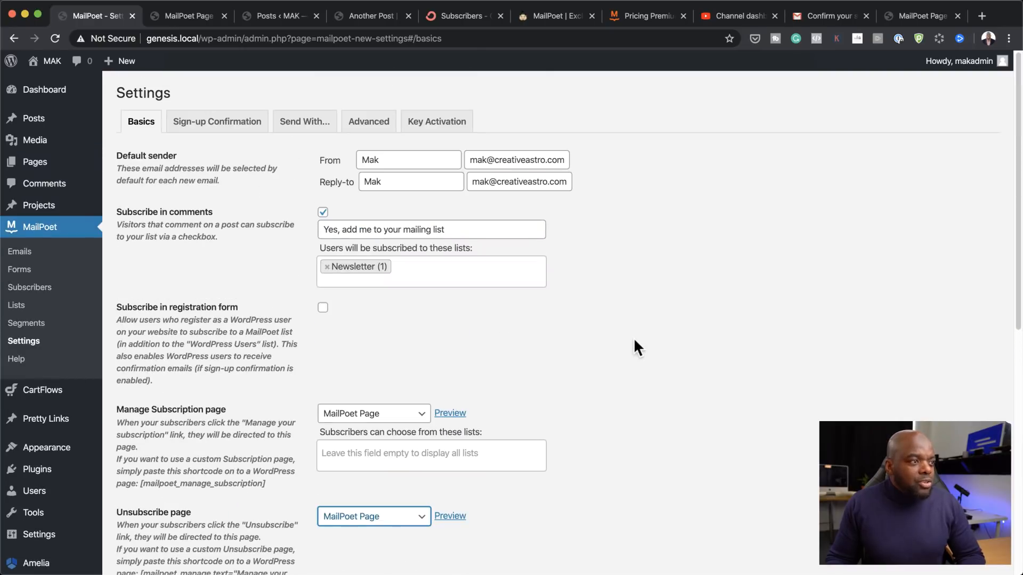
scroll(673, 399, "down", 5)
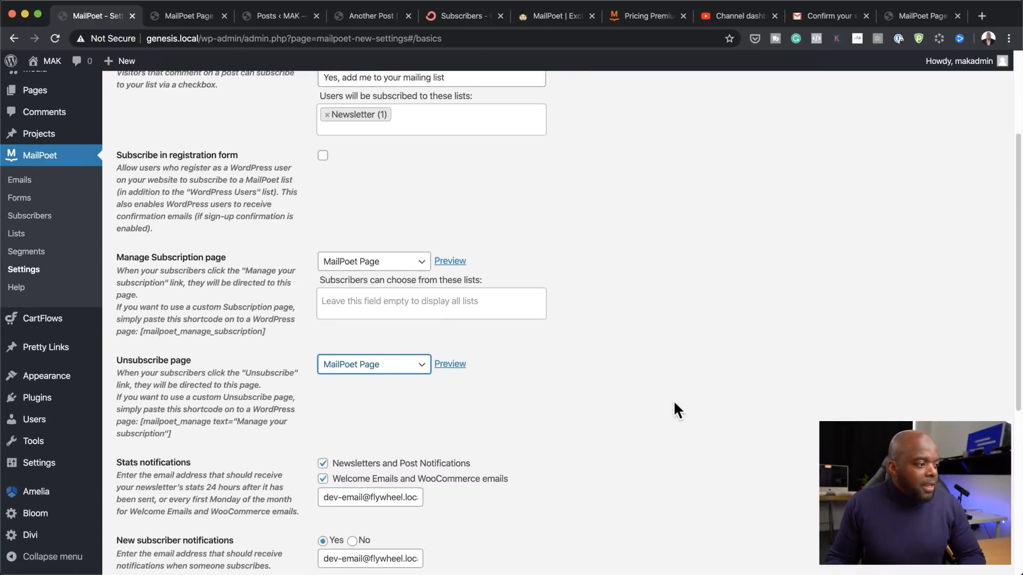
scroll(674, 404, "down", 3)
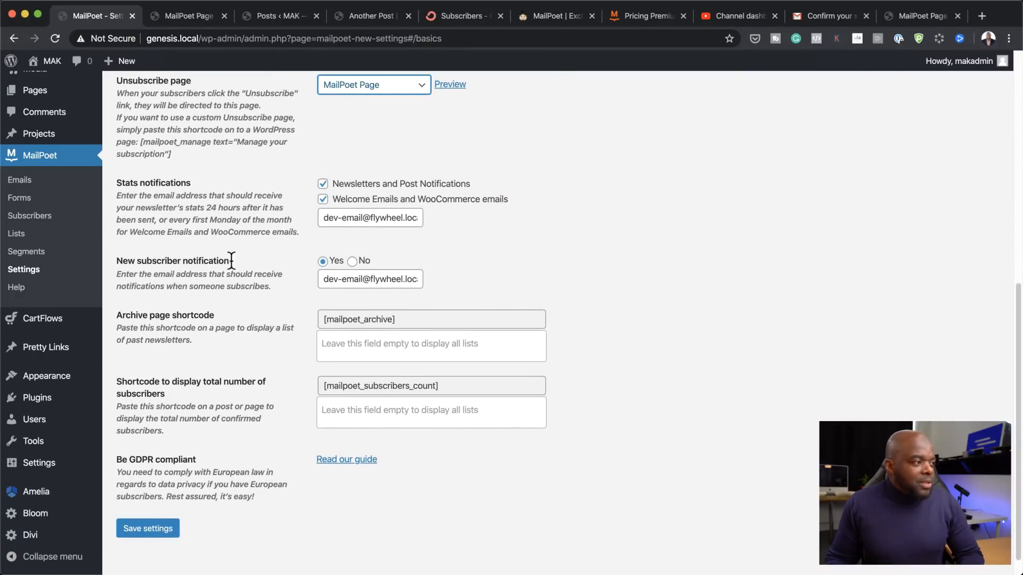
Step: Set new subscriber notifications to No, limit the subscriber-count shortcode to Newsletter, and save
left_click(352, 261)
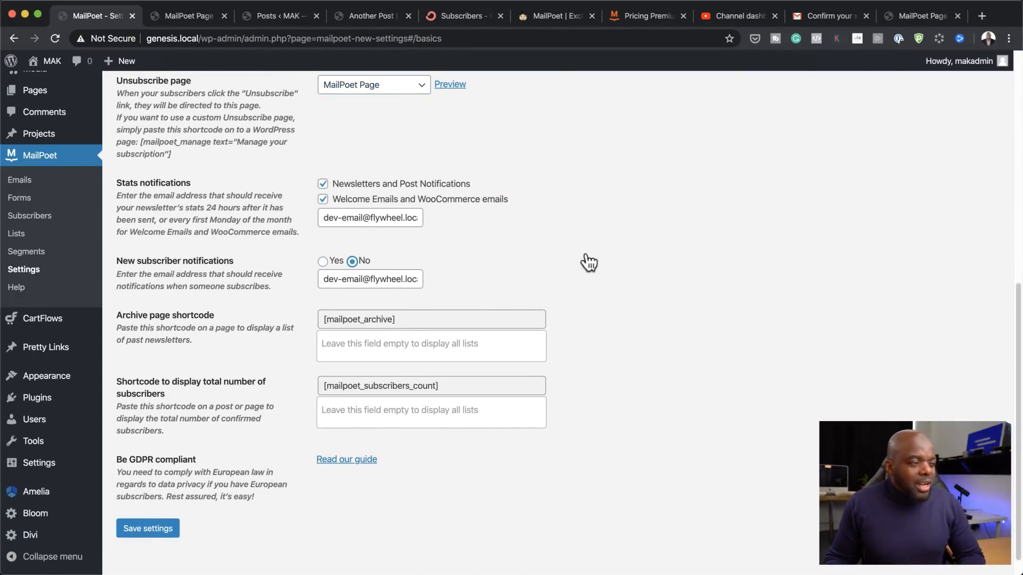
scroll(696, 406, "down", 1)
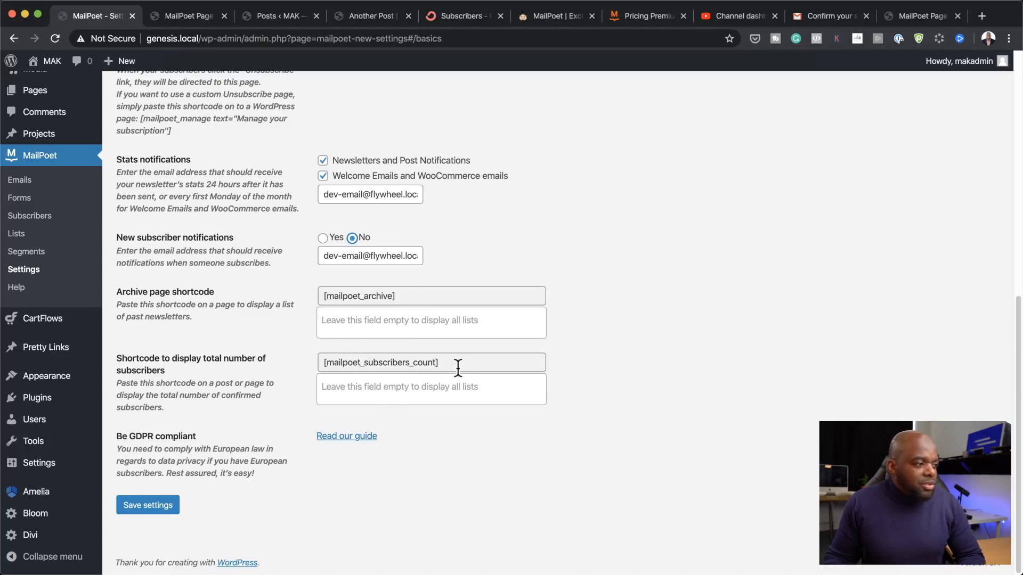
left_click_drag(445, 363, 321, 362)
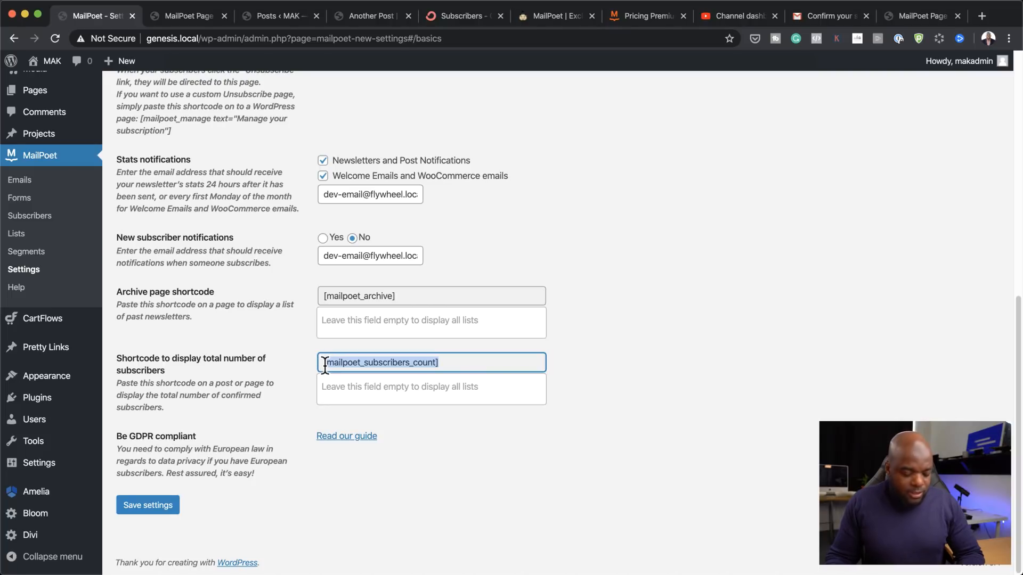
left_click(384, 387)
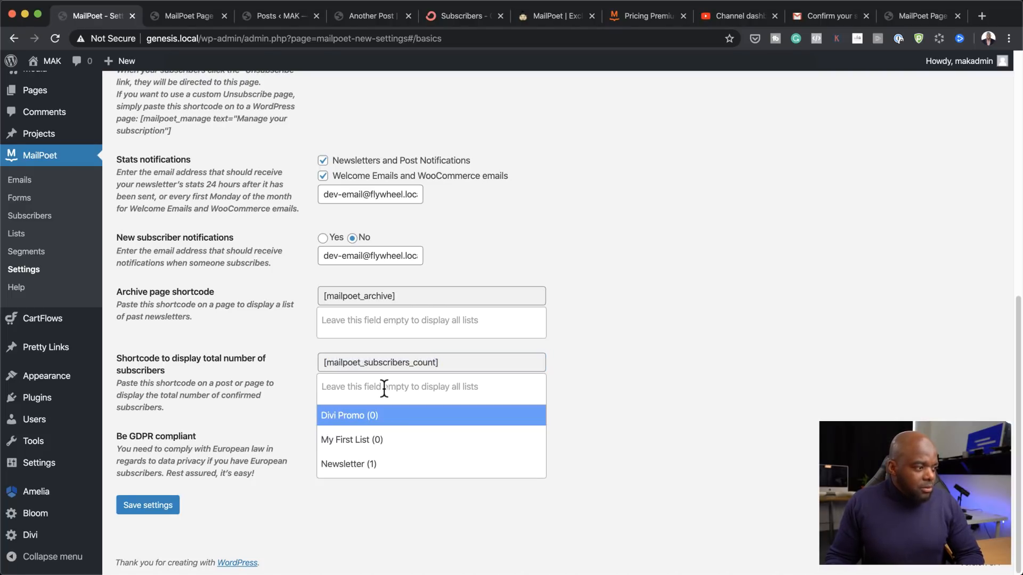
left_click(362, 467)
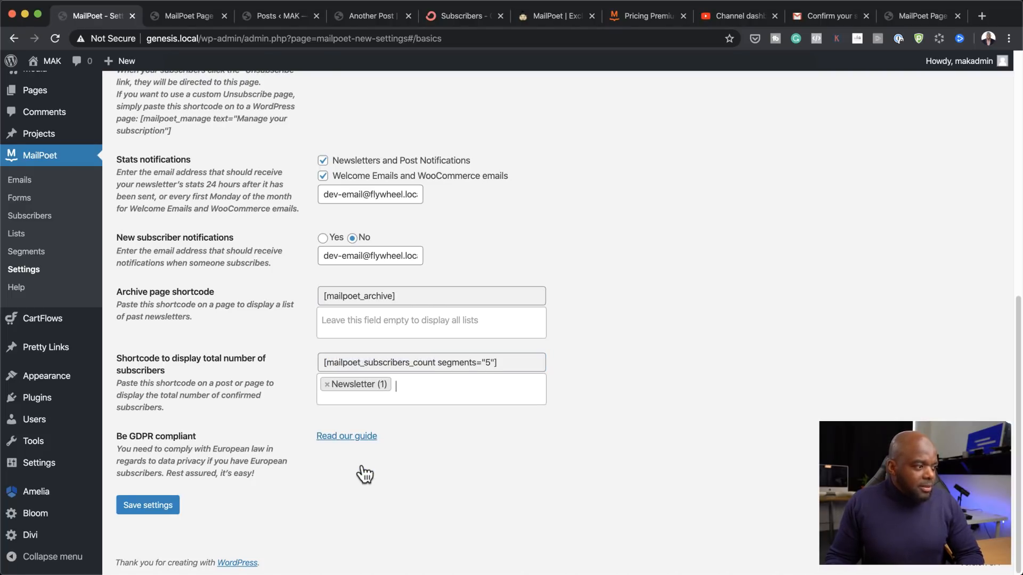
left_click(503, 364)
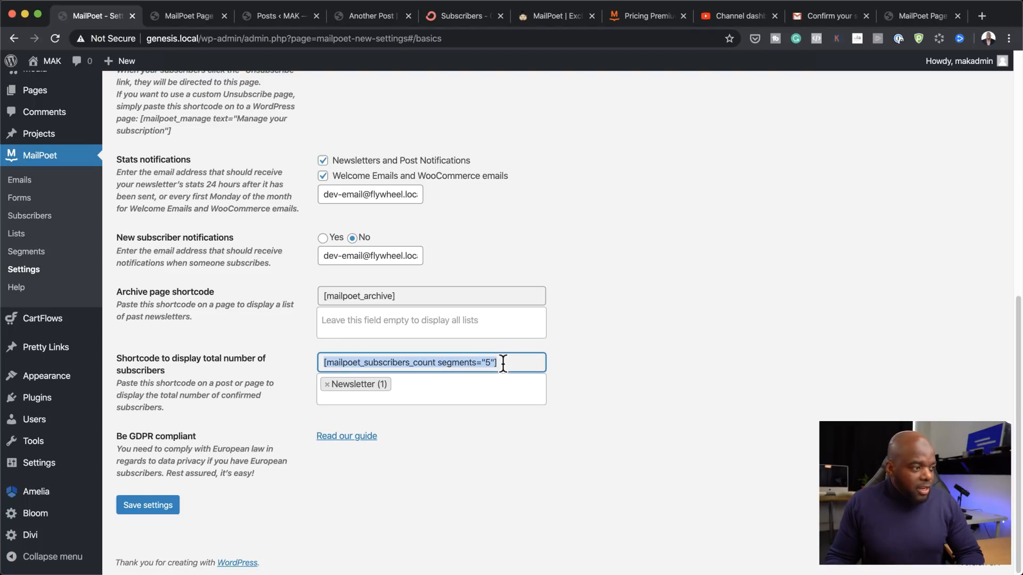
left_click(149, 505)
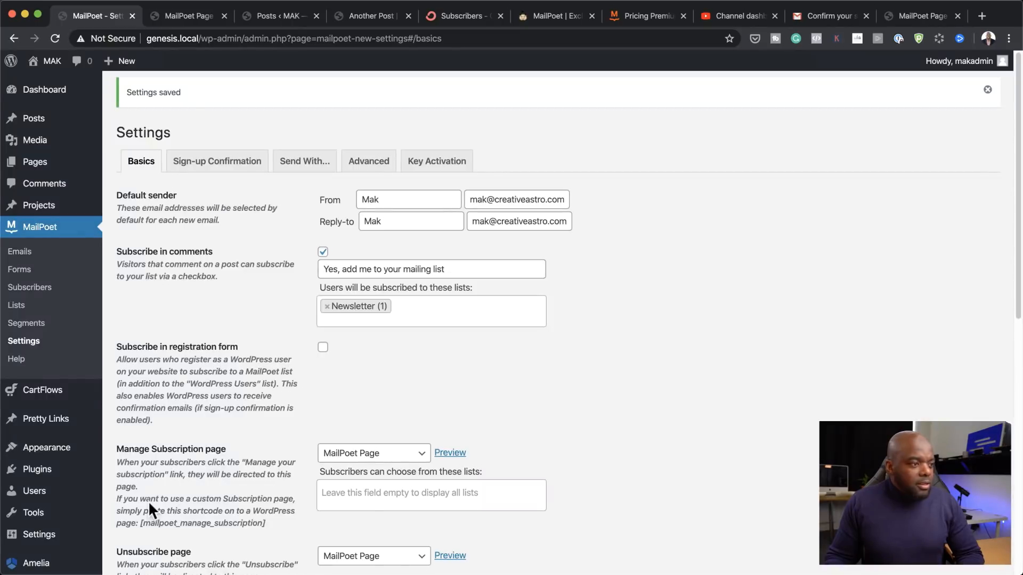
left_click(188, 14)
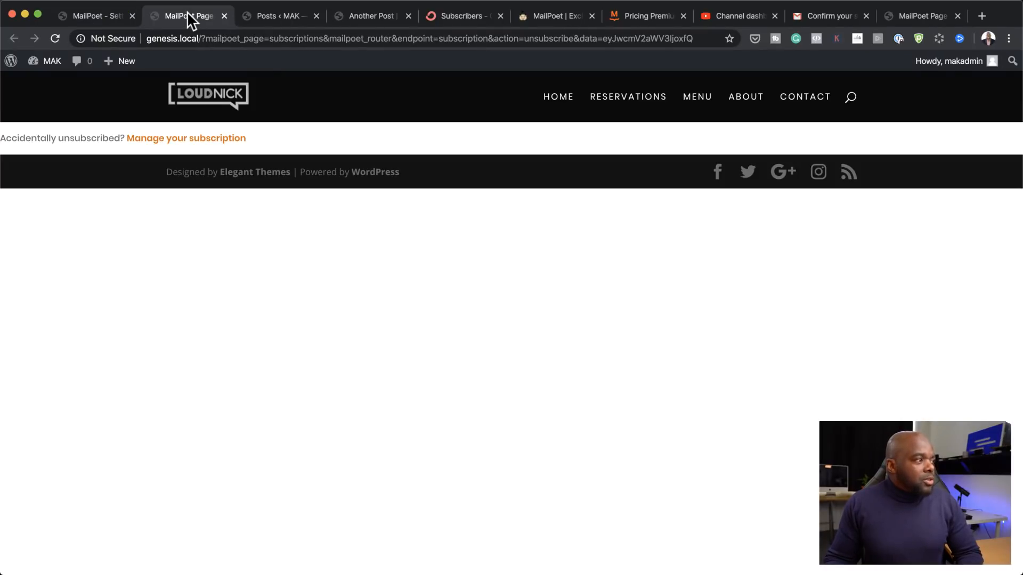
left_click(269, 17)
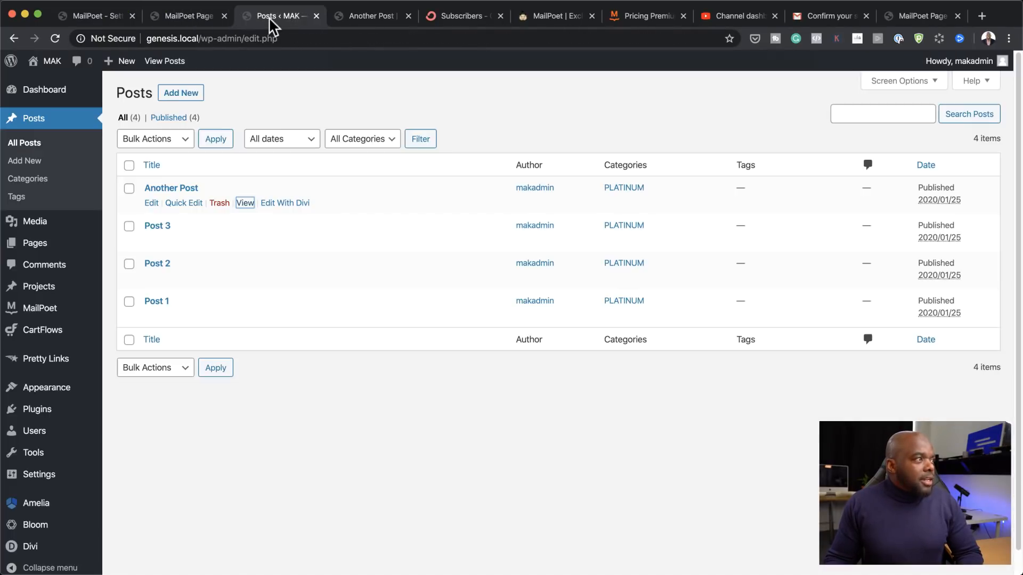
left_click(184, 19)
left_click(370, 16)
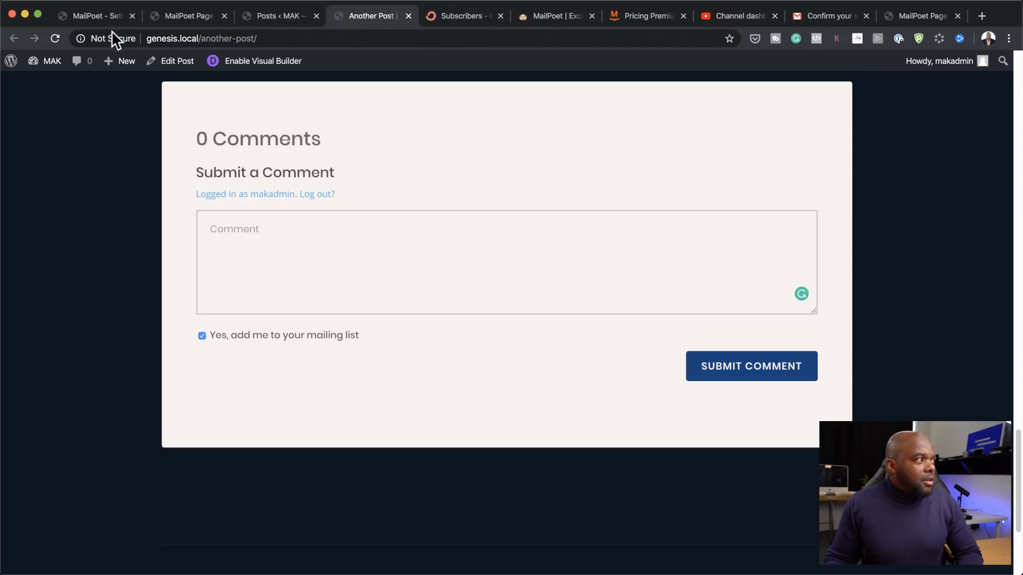
scroll(155, 114, "up", 15)
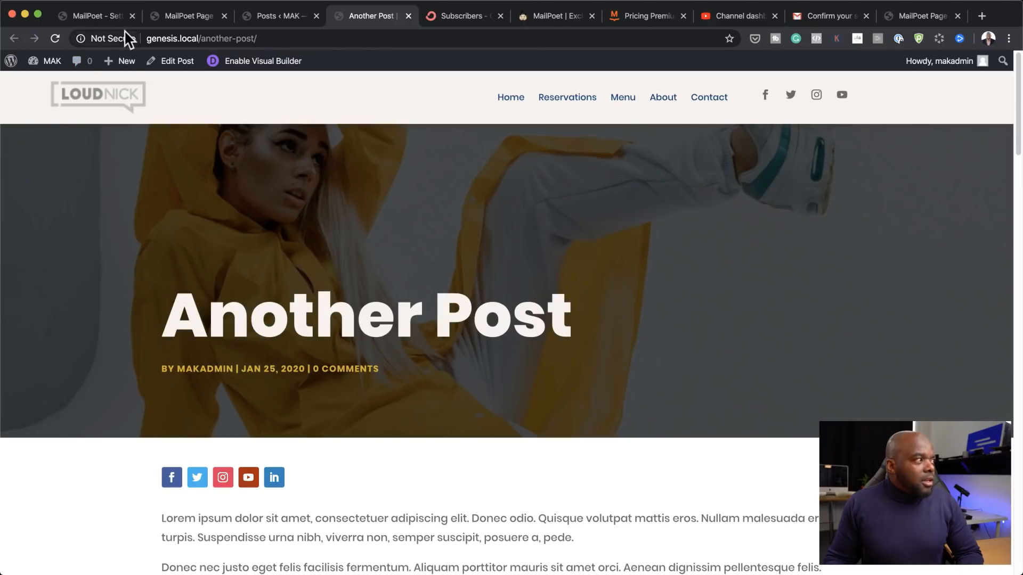
left_click(111, 15)
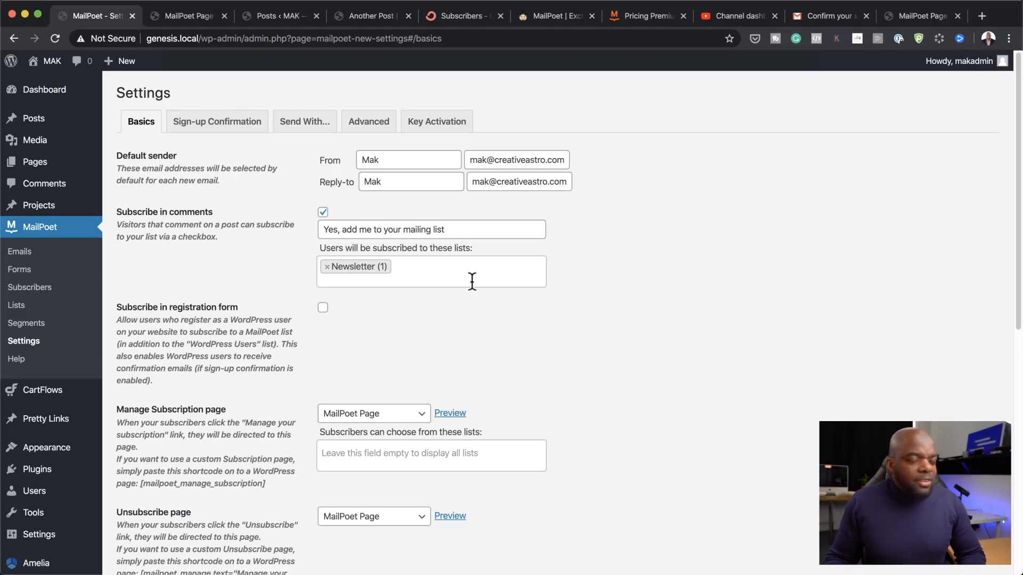
Step: Open Sign-up Confirmation settings, close the unsubscribe page tab, and return to MailPoet Settings
left_click(224, 124)
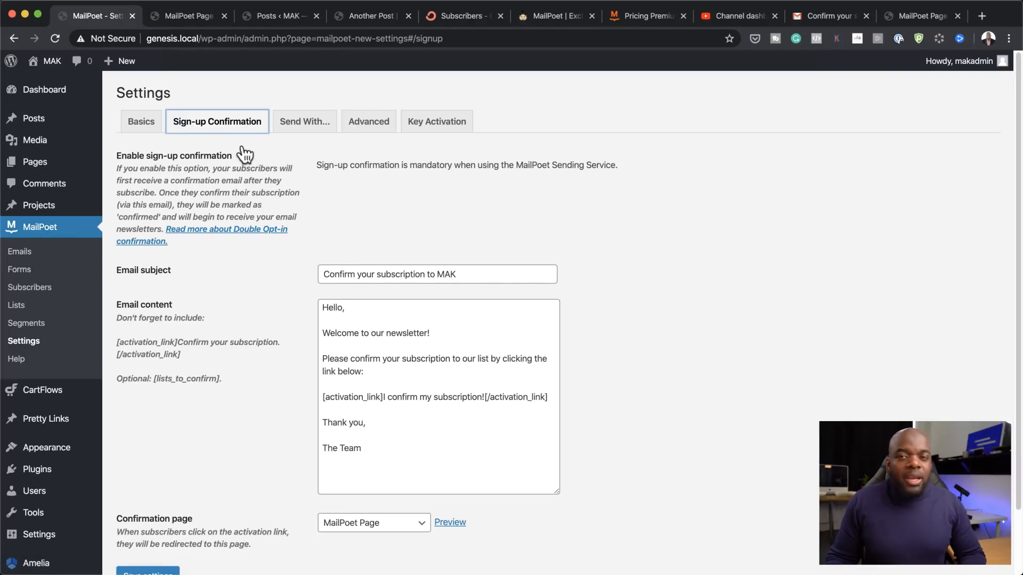
left_click(836, 15)
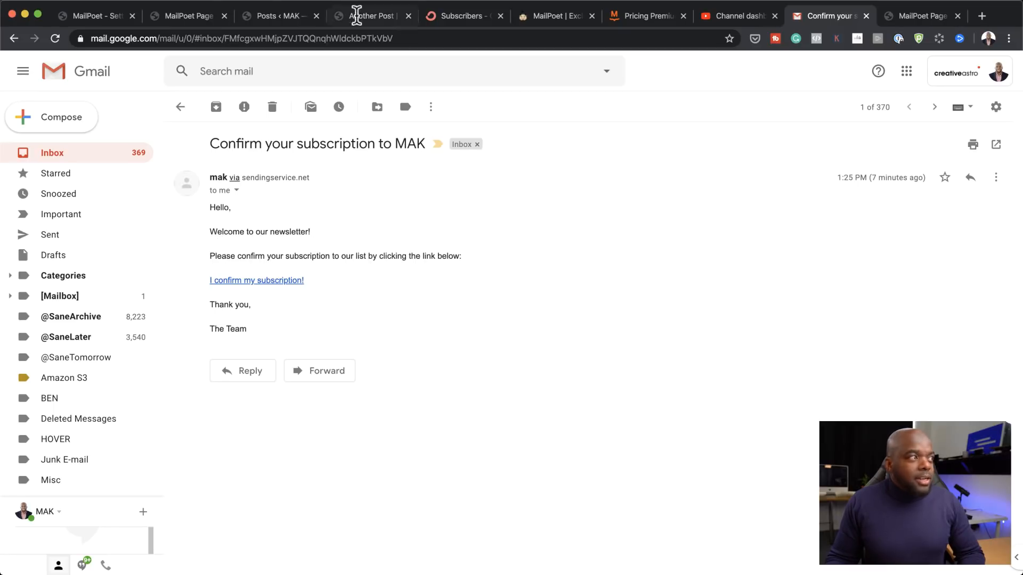
left_click(187, 15)
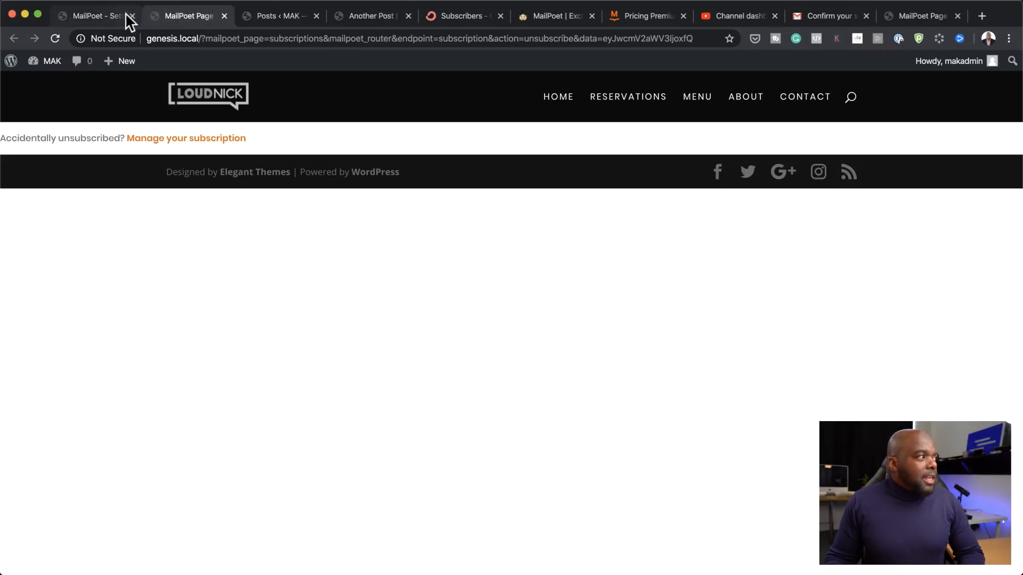
left_click(224, 15)
left_click(94, 15)
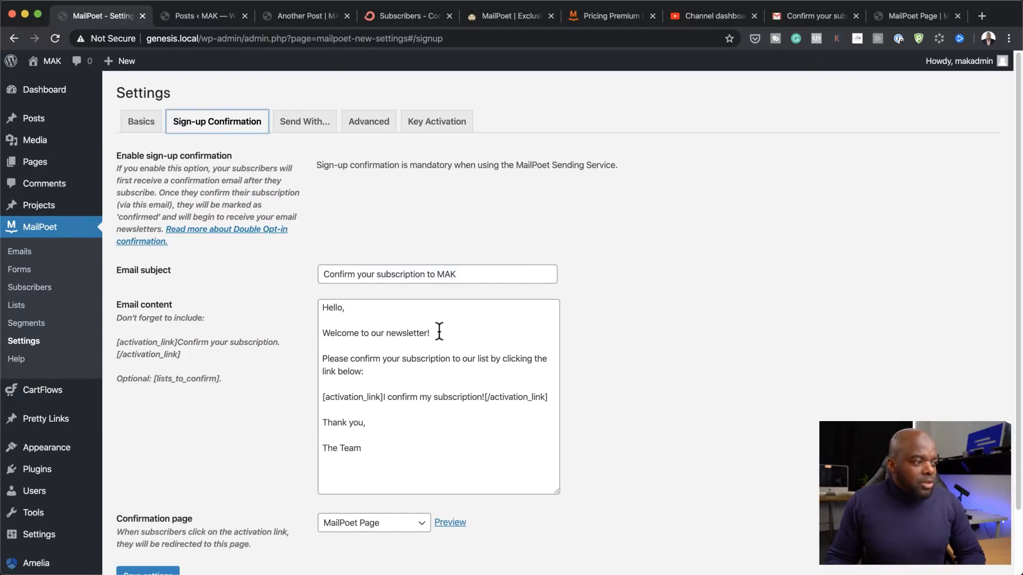
Step: Replace 'The Team' sign-off in the confirmation email content with 'Mak'
left_click_drag(321, 334, 429, 333)
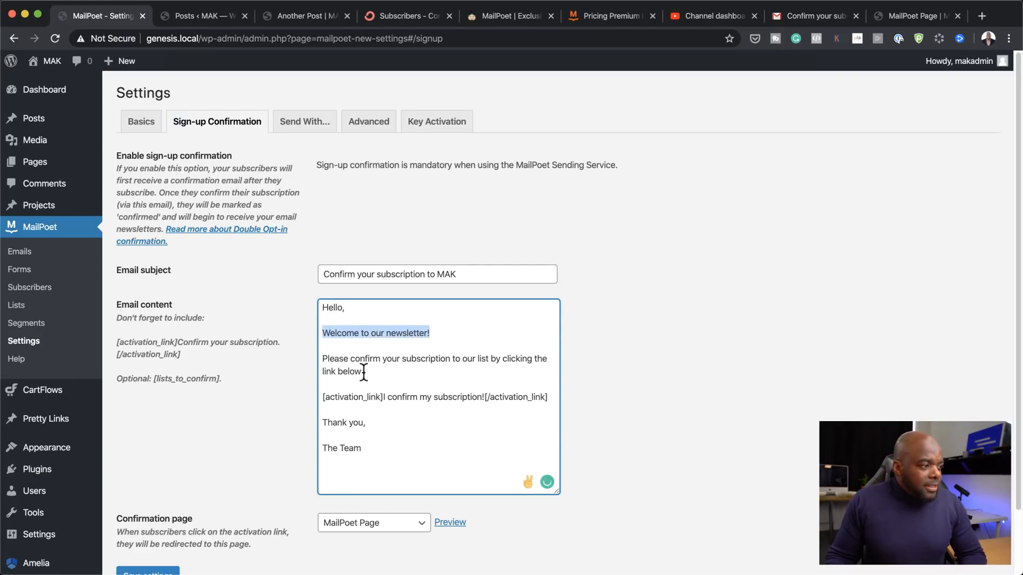
left_click_drag(366, 371, 323, 355)
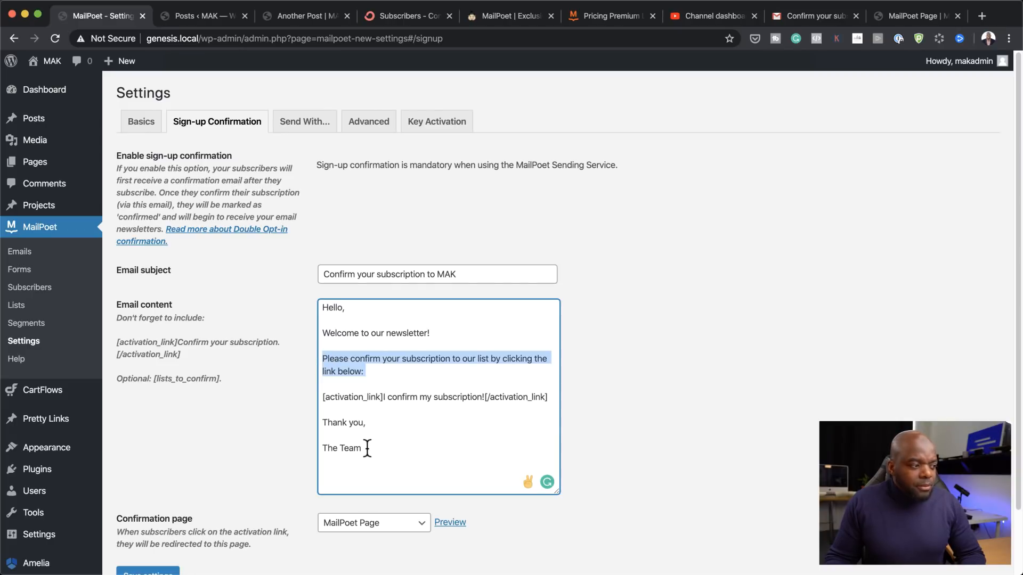
left_click_drag(367, 448, 302, 455)
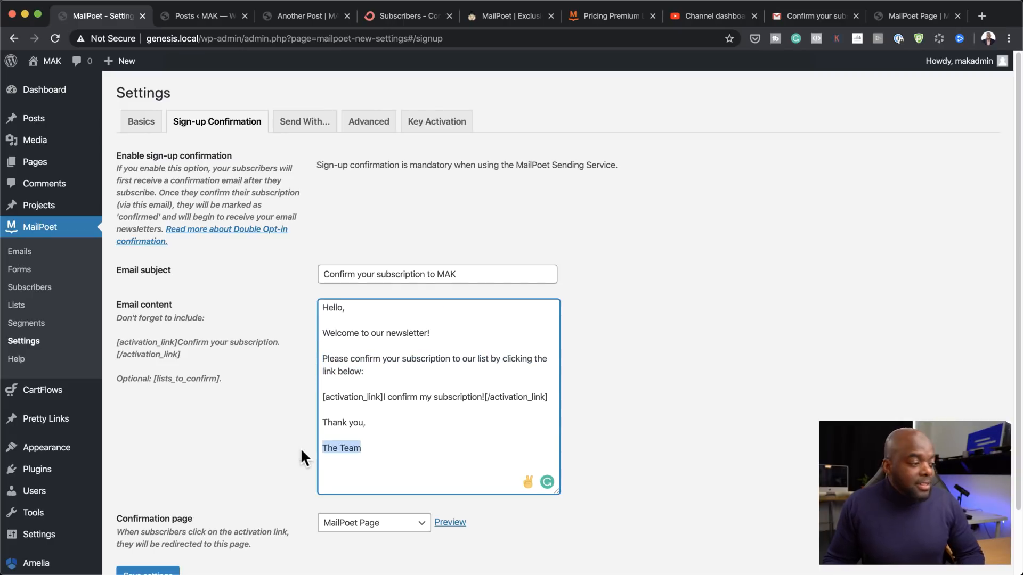
type("Mak")
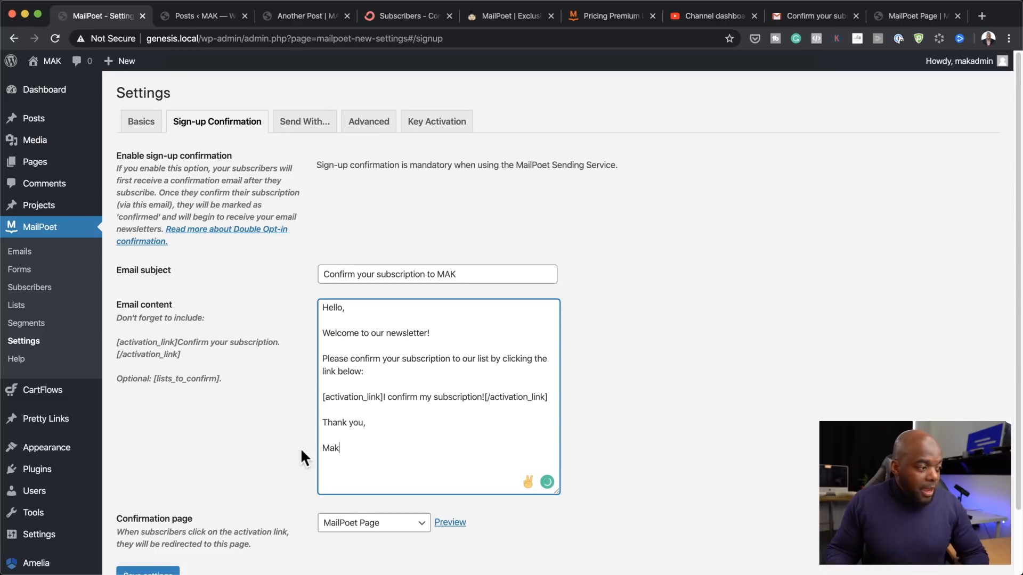
scroll(377, 474, "down", 1)
scroll(377, 474, "down", 3)
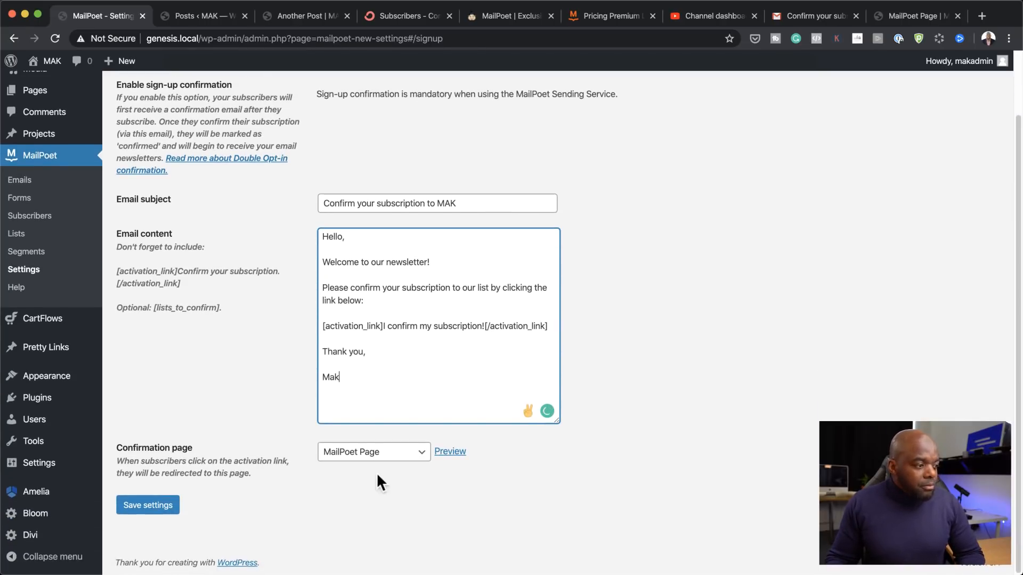
Step: Preview the confirmation page in a new tab and keep MailPoet Page selected
left_click(450, 453)
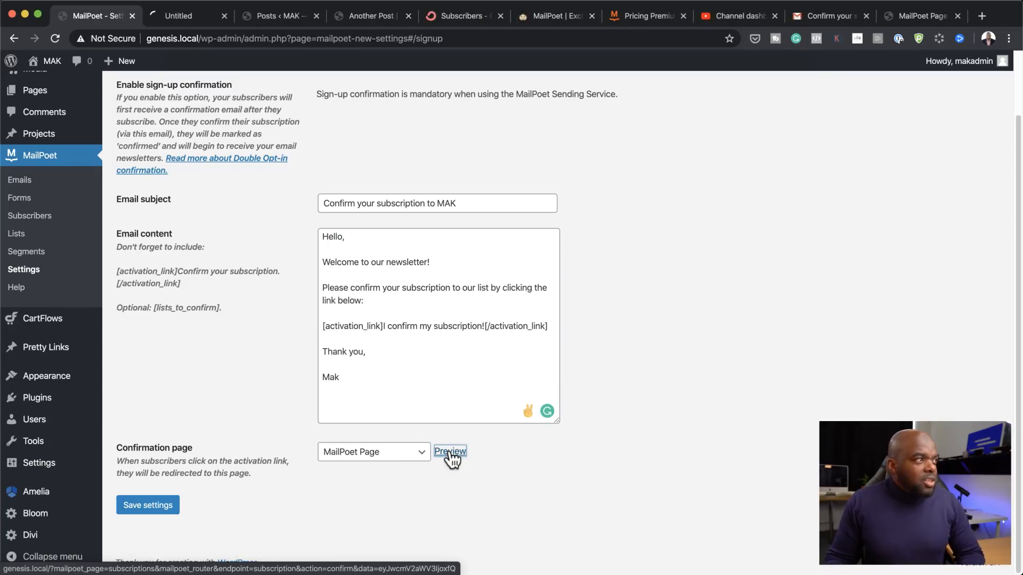
left_click(188, 18)
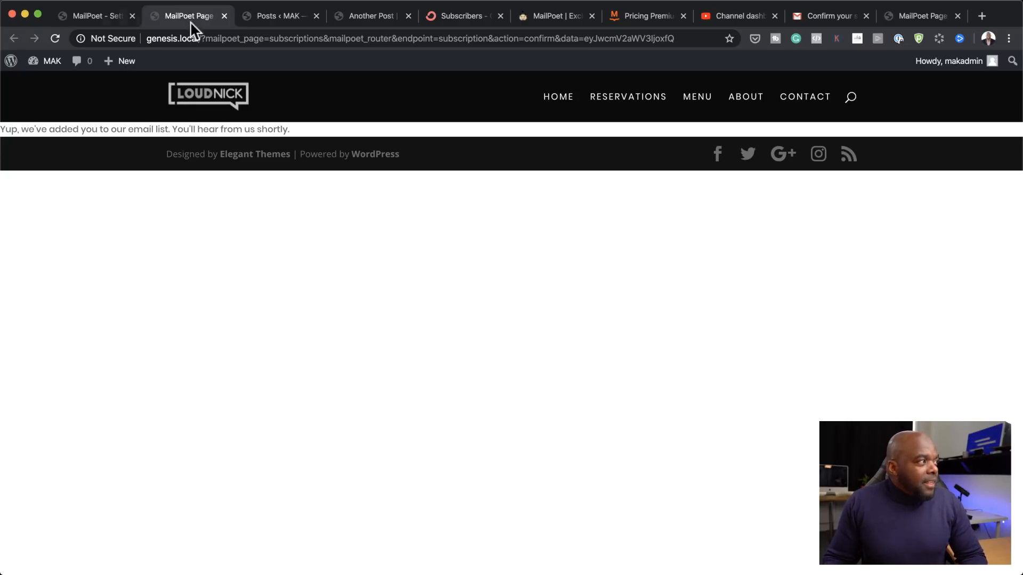
left_click(109, 16)
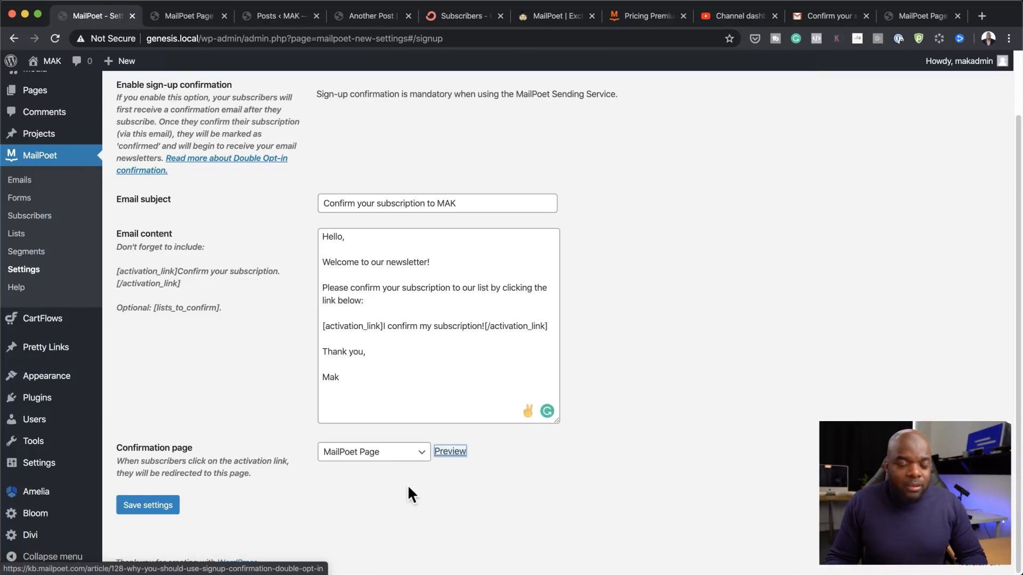
left_click(407, 459)
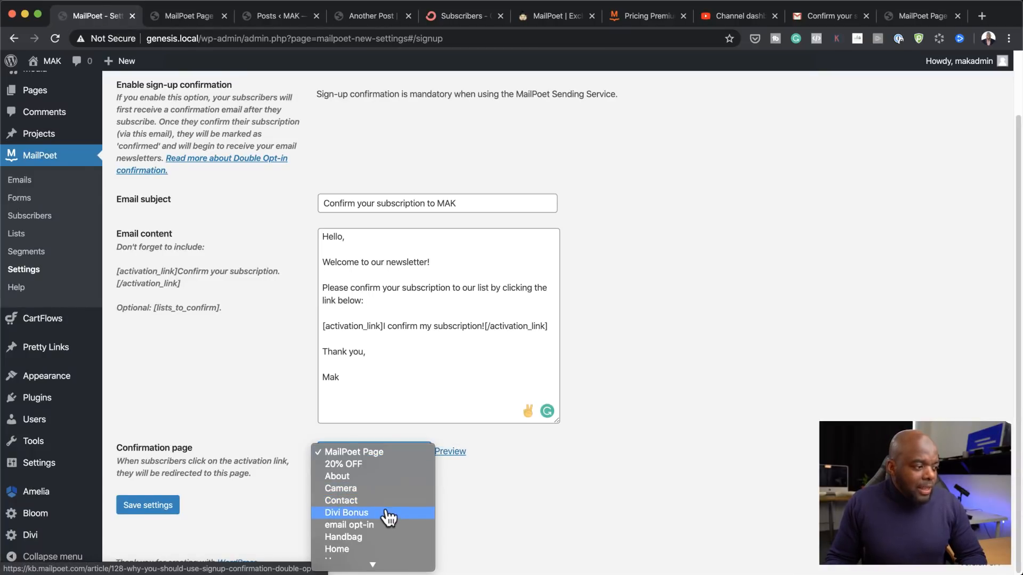
left_click(557, 489)
scroll(194, 494, "up", 3)
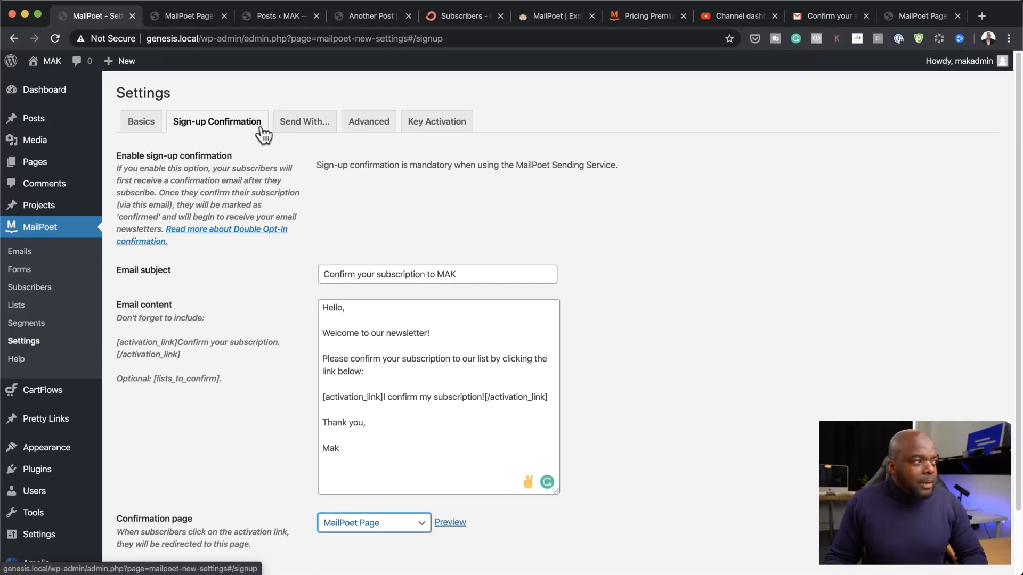
Step: Review the MailPoet Sending Service on the Send With tab, then open Advanced settings
left_click(319, 123)
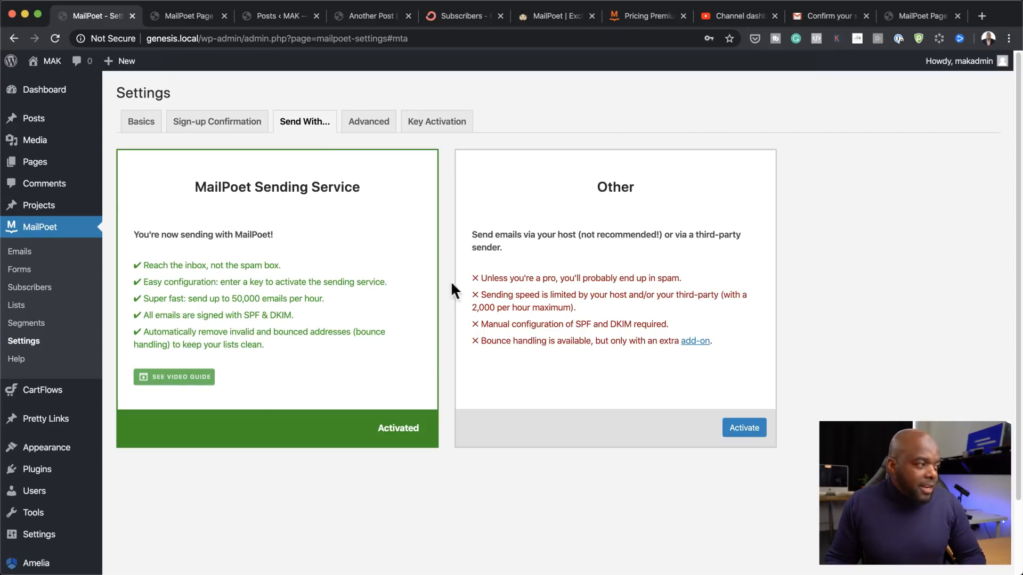
left_click(375, 127)
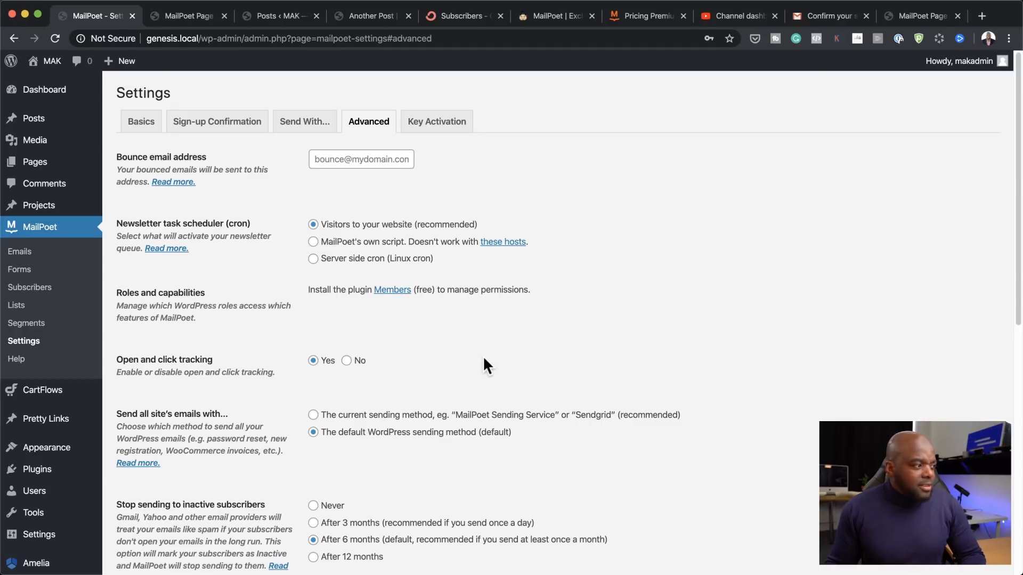
Step: Scroll down through the Advanced tab to review all of its options
scroll(483, 356, "down", 1)
scroll(484, 360, "down", 3)
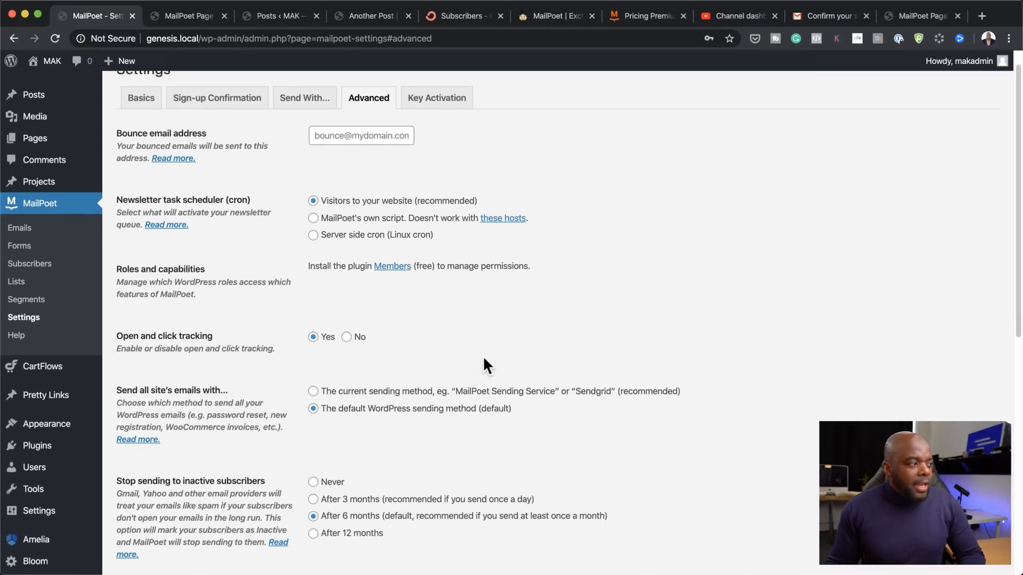
scroll(484, 360, "down", 2)
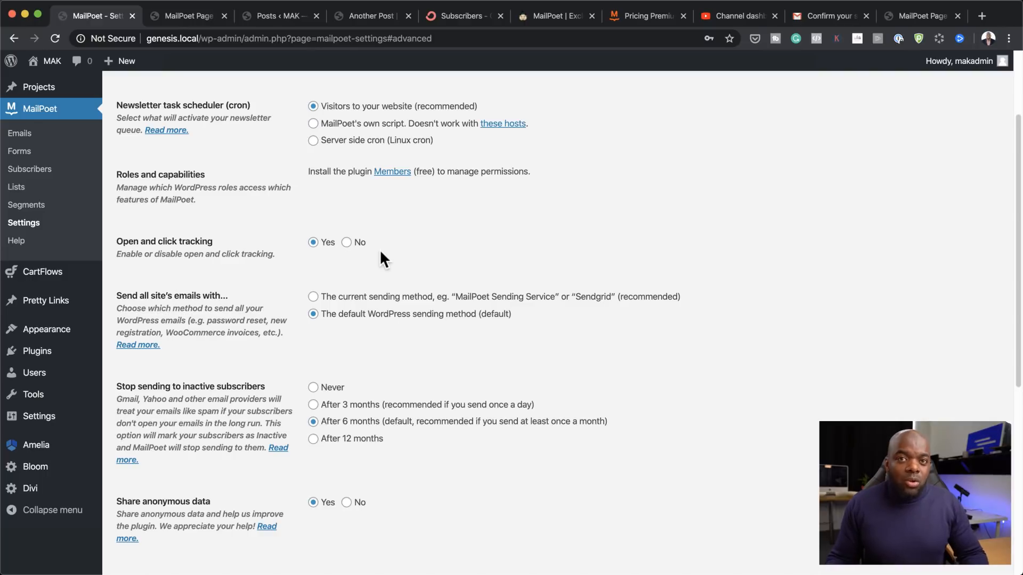
scroll(433, 421, "down", 1)
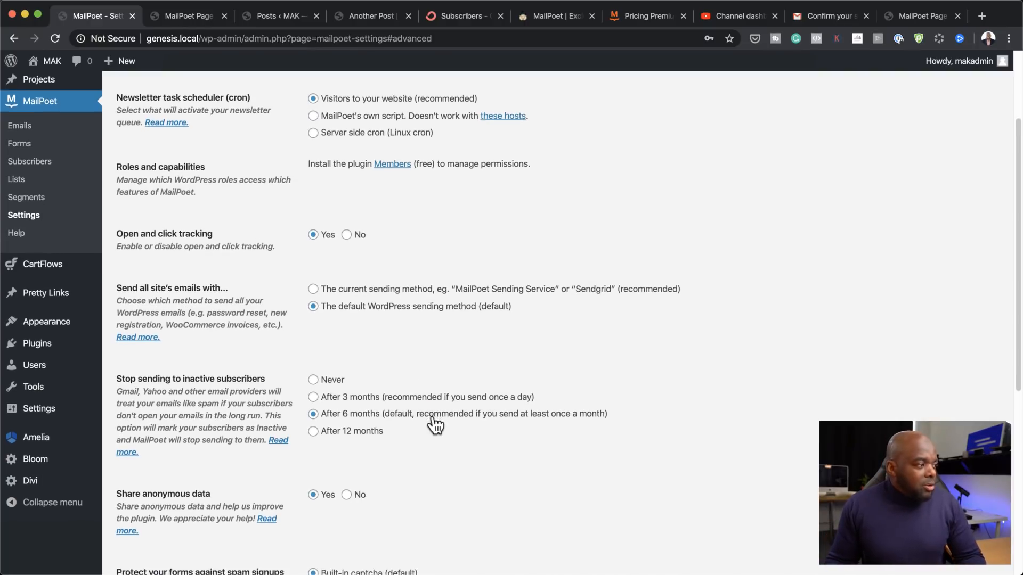
scroll(435, 425, "down", 3)
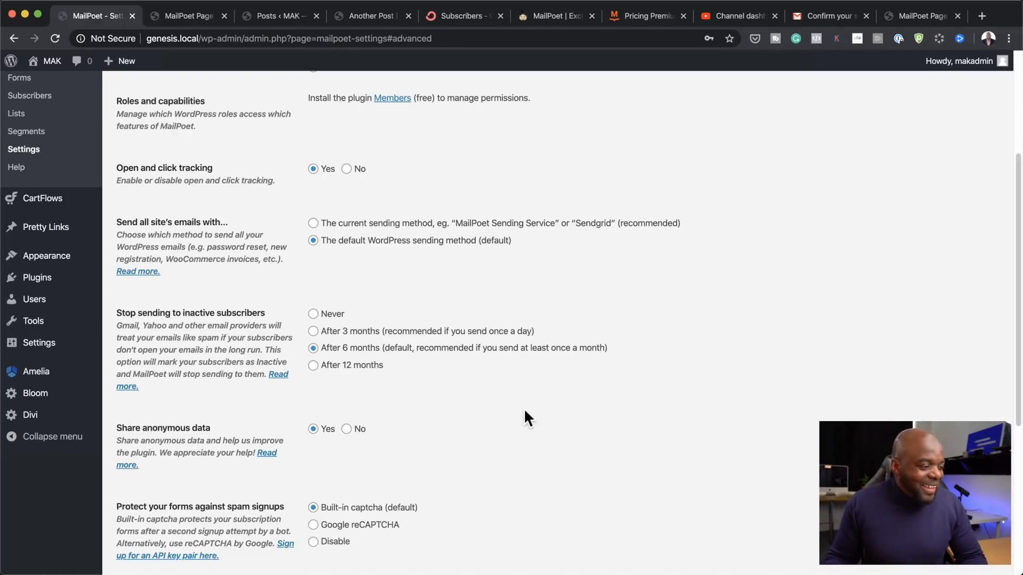
scroll(525, 411, "down", 1)
scroll(478, 386, "down", 3)
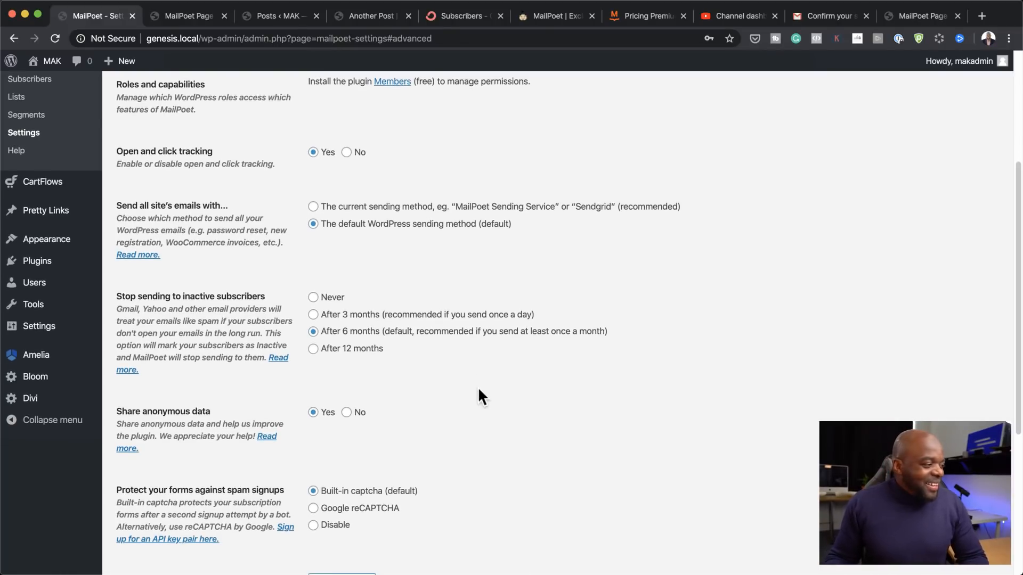
scroll(478, 388, "down", 2)
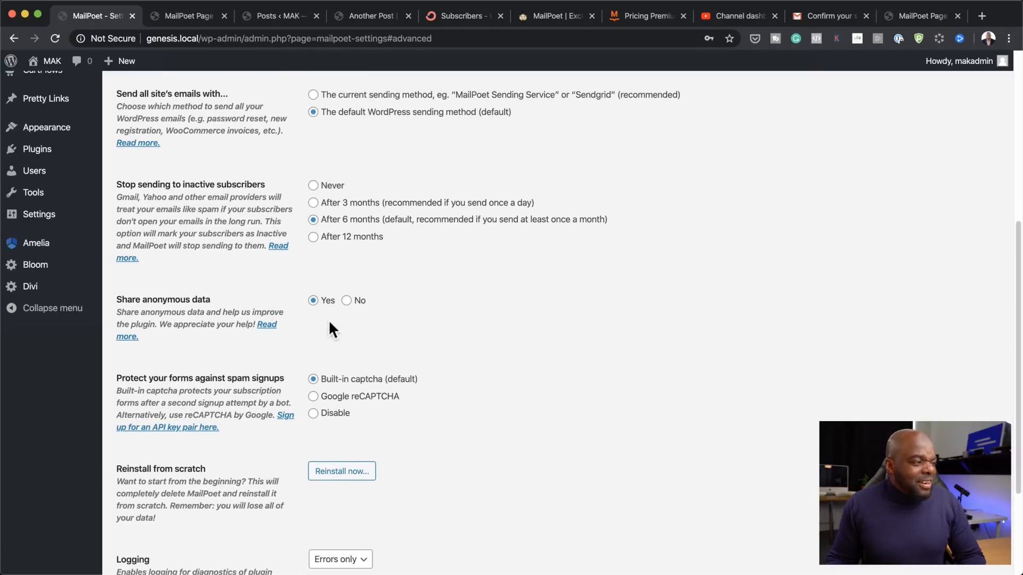
scroll(538, 413, "down", 1)
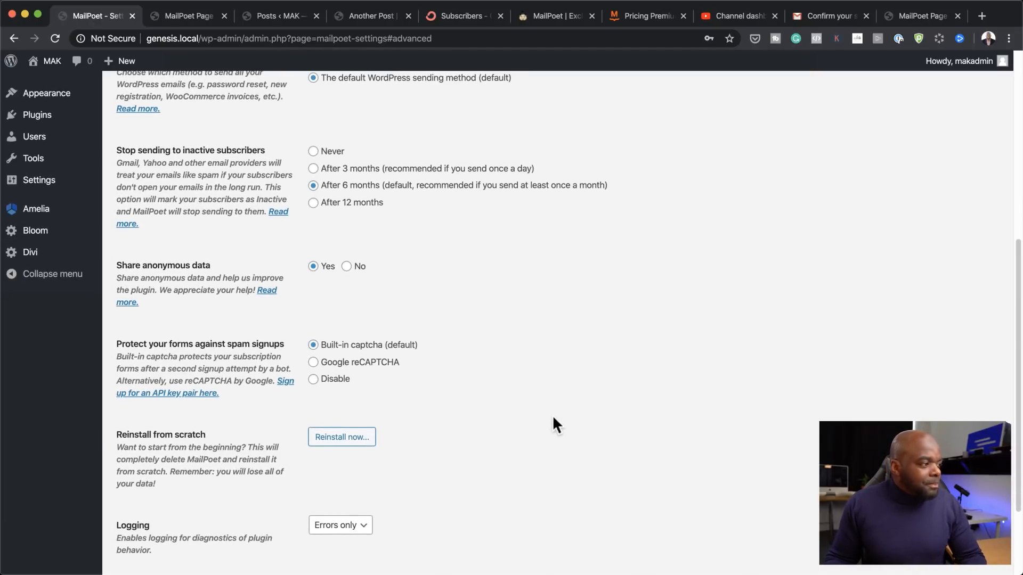
scroll(553, 418, "down", 3)
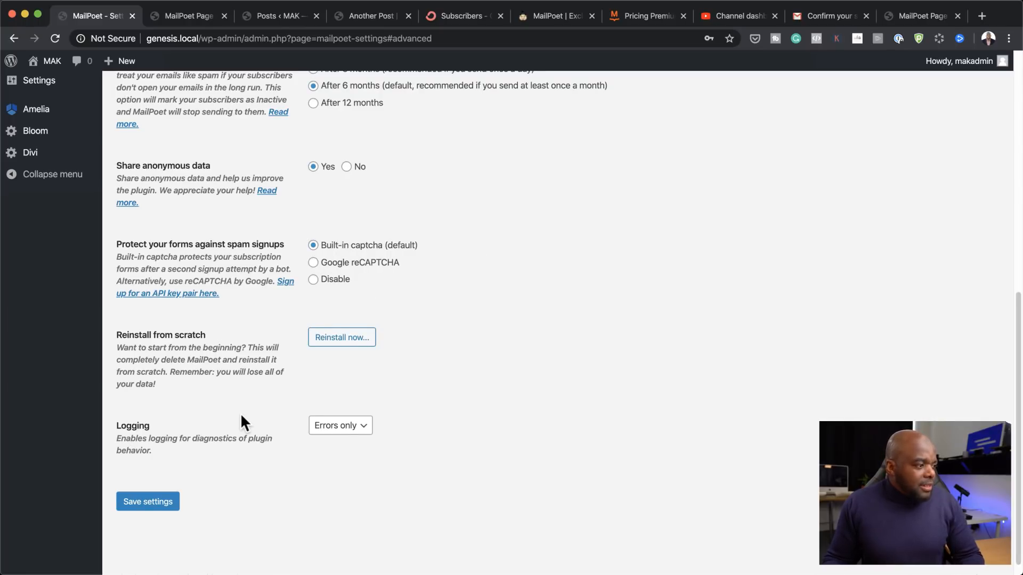
scroll(241, 413, "down", 1)
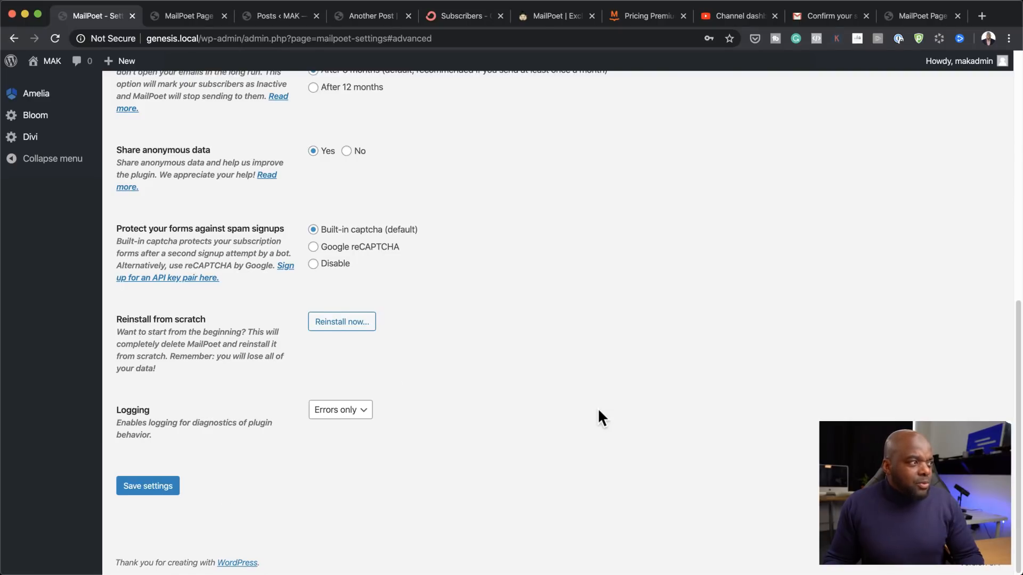
Step: Go back to the Basics tab, then open MailPoet's Emails list showing the 'Subject' draft
scroll(599, 416, "up", 3)
scroll(544, 256, "up", 1)
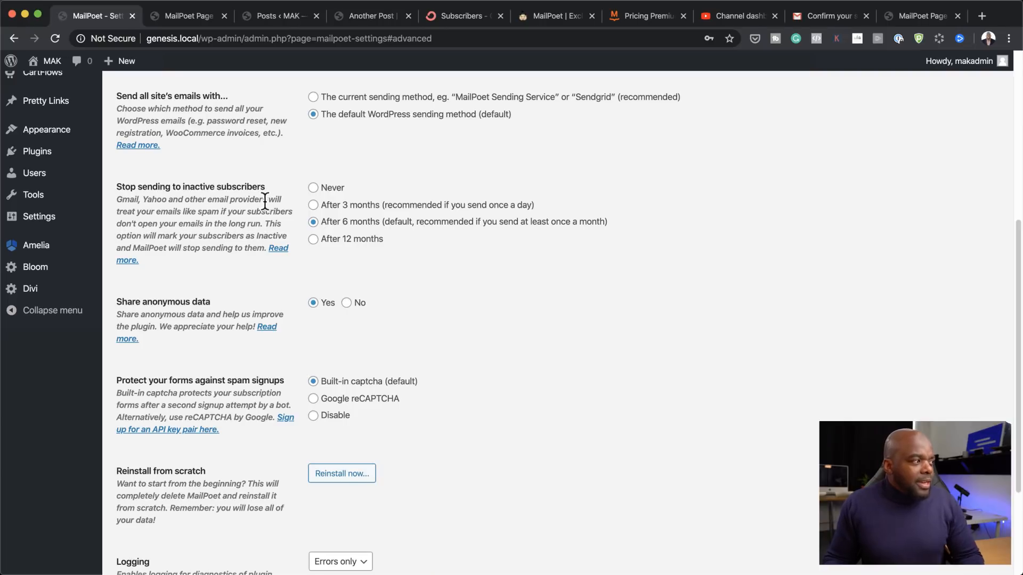
scroll(399, 272, "up", 1)
scroll(373, 273, "up", 2)
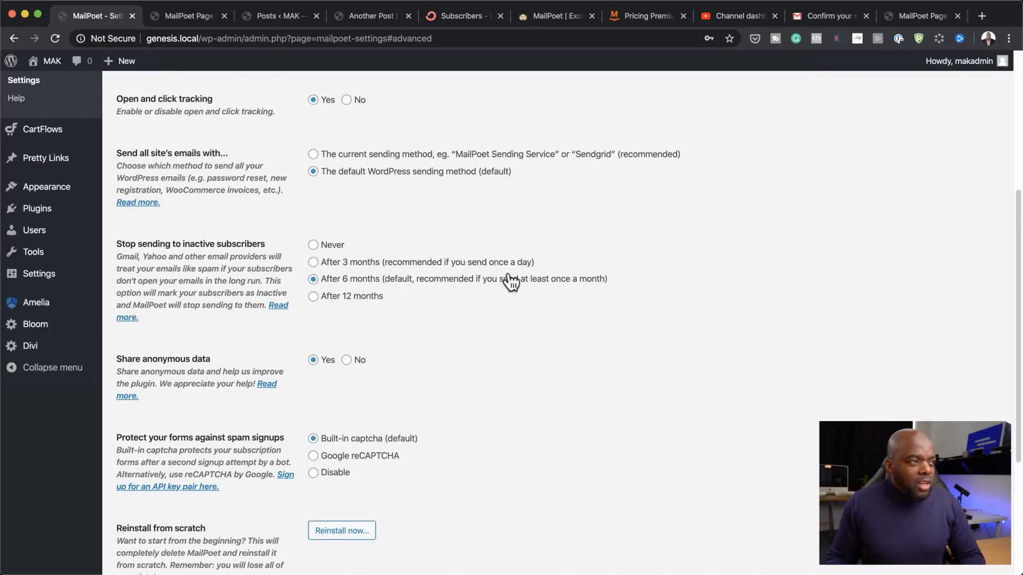
scroll(586, 287, "up", 5)
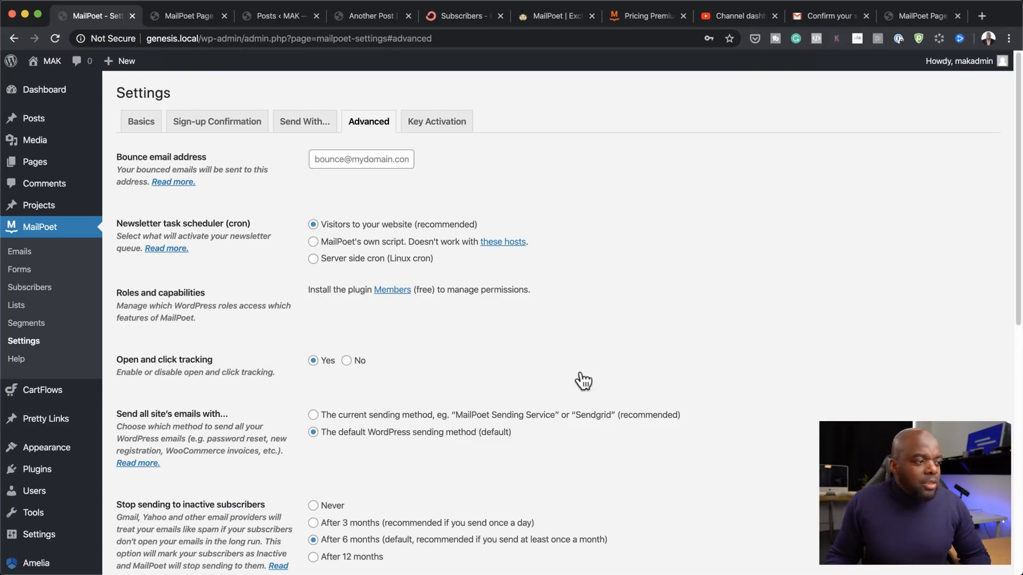
left_click(142, 123)
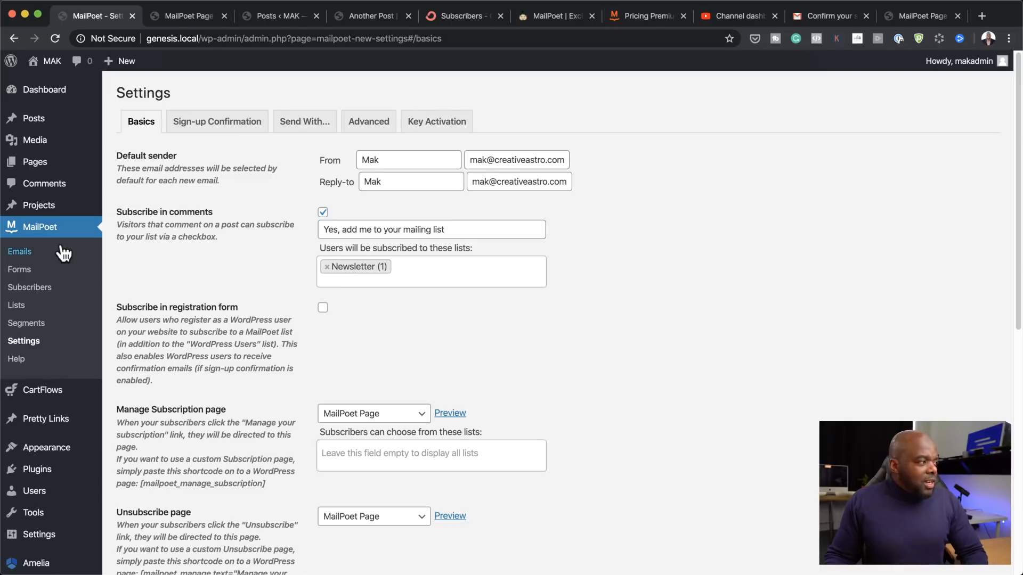
left_click(45, 258)
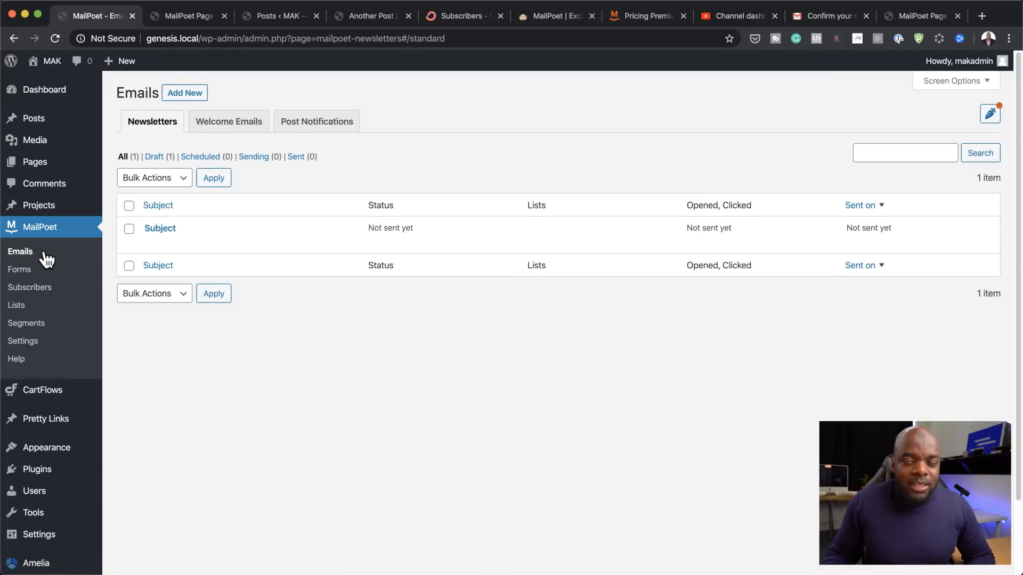
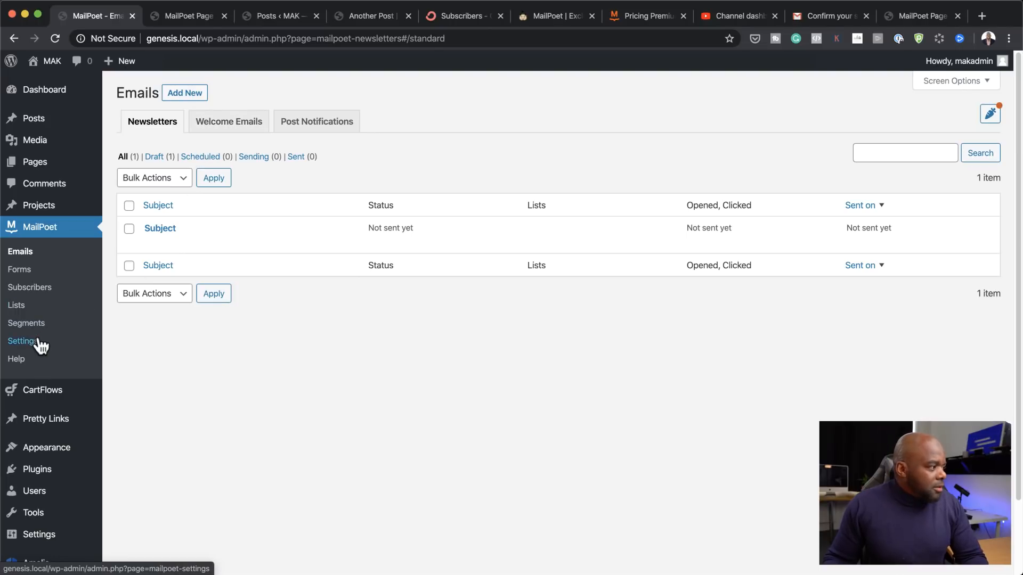
left_click(19, 308)
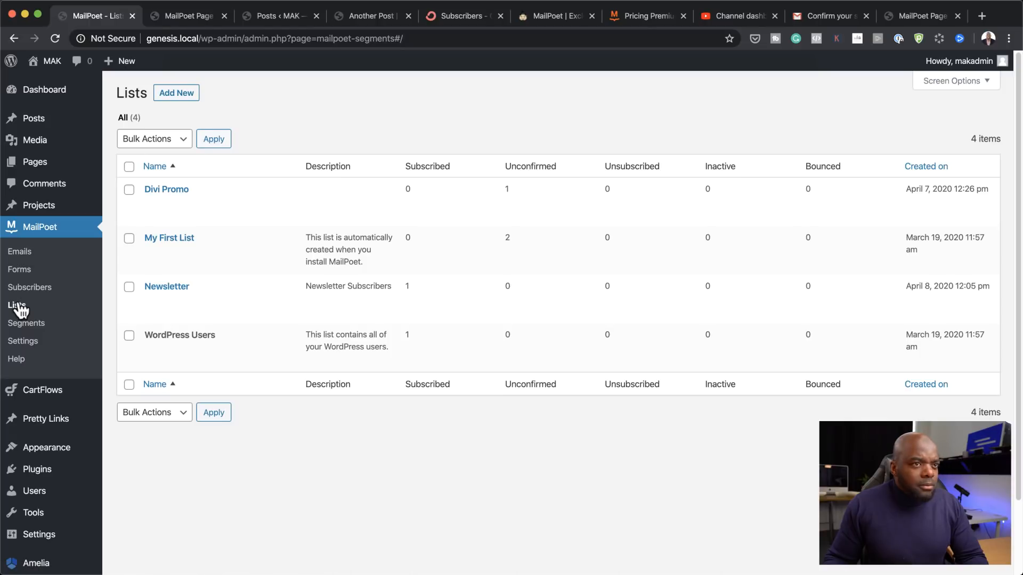
mouse_move(176, 207)
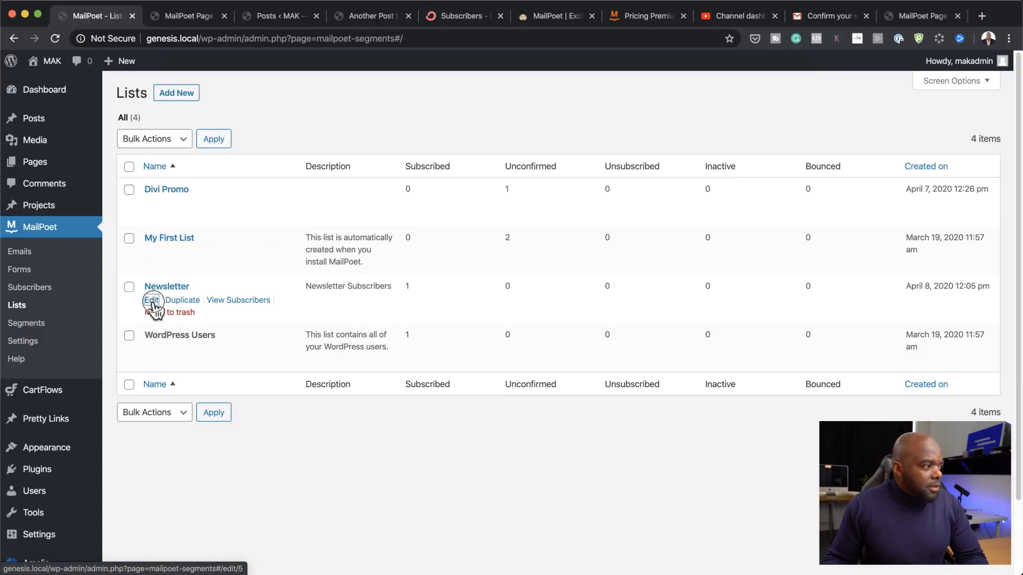
left_click(153, 301)
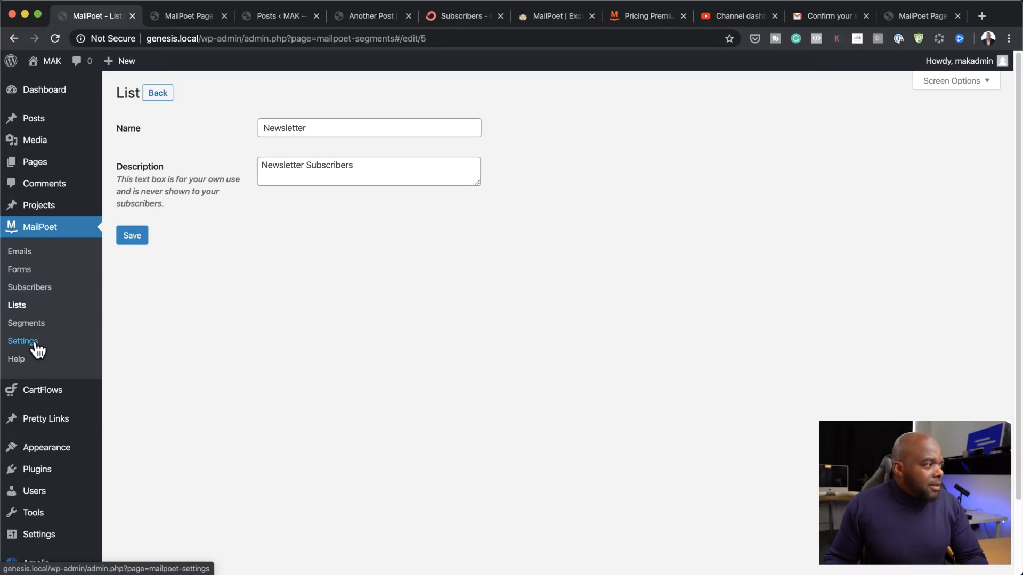
left_click(29, 270)
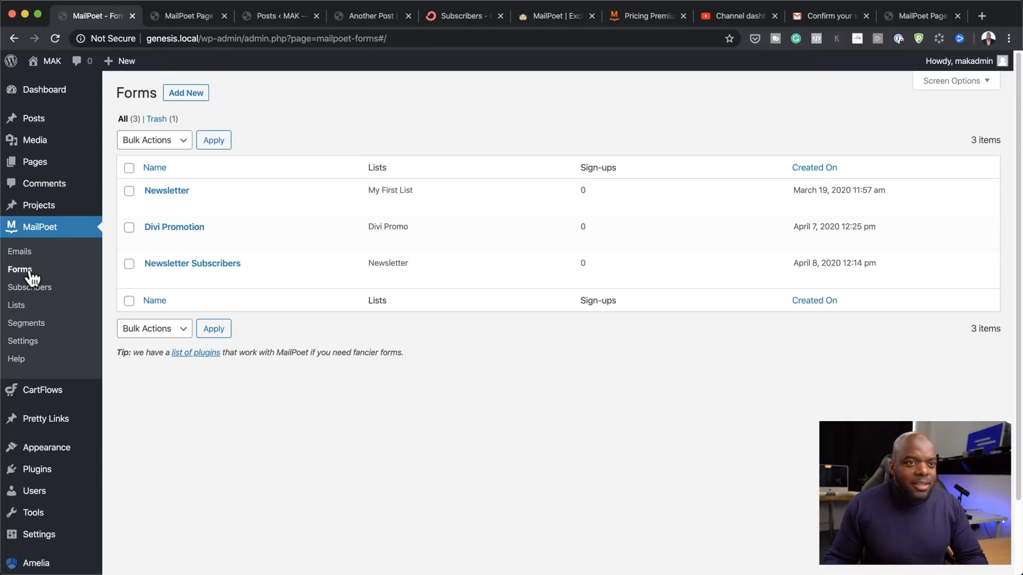
left_click(151, 205)
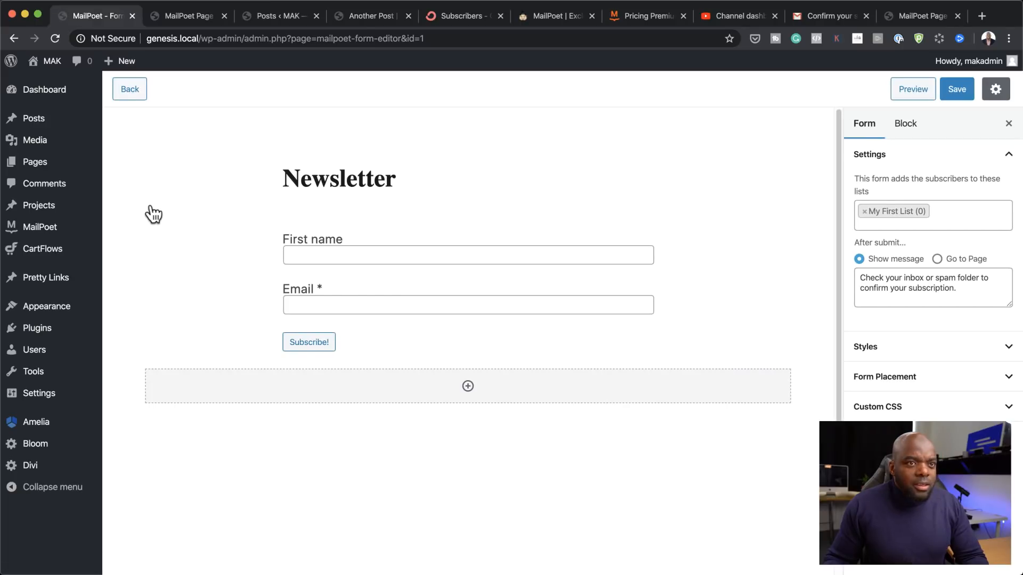
left_click(47, 231)
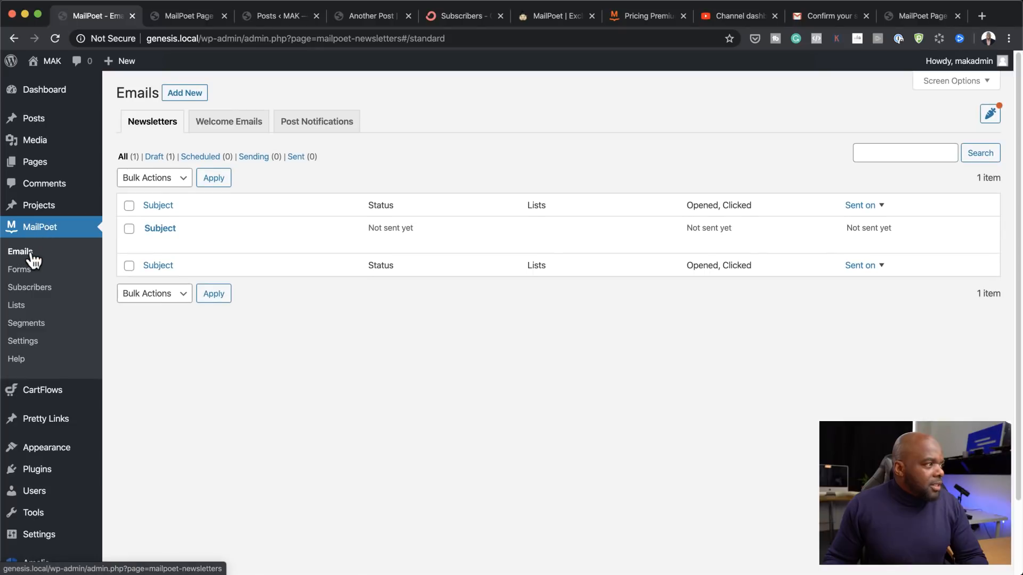
left_click(33, 260)
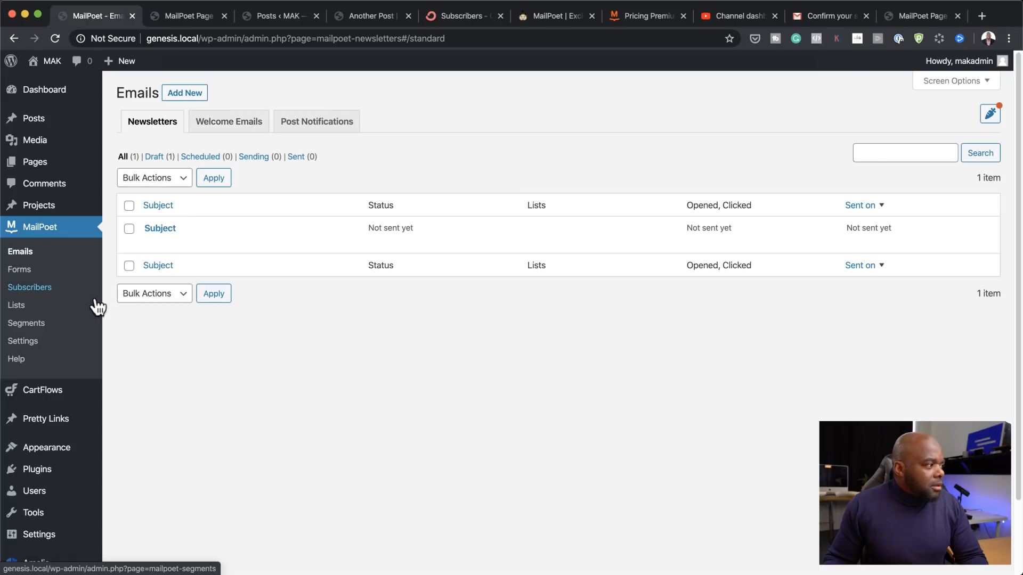
Step: Browse the MailPoet lists, viewing My First List's edit form and the Add New list form
left_click(56, 309)
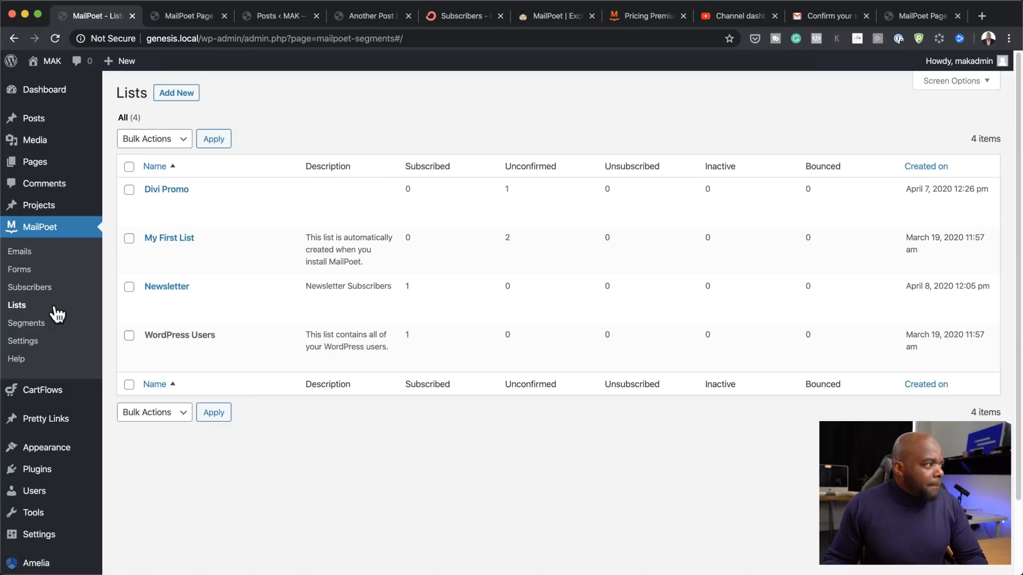
mouse_move(159, 213)
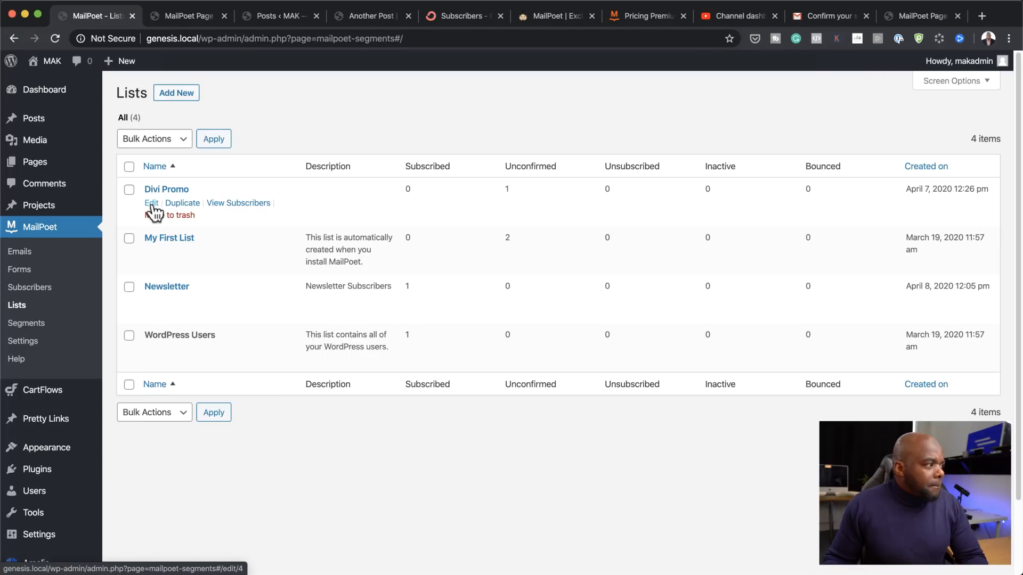
left_click(151, 252)
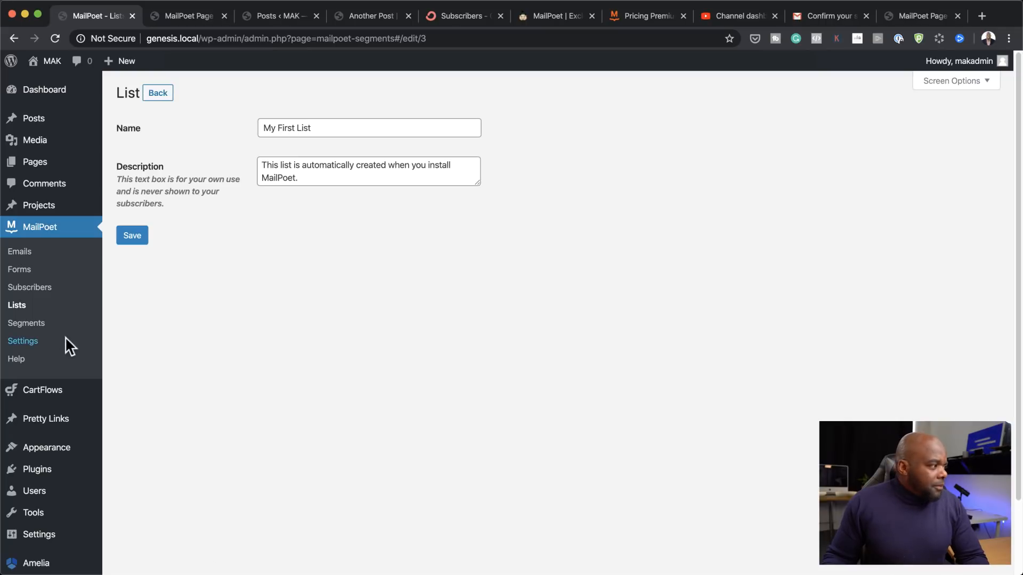
left_click(35, 343)
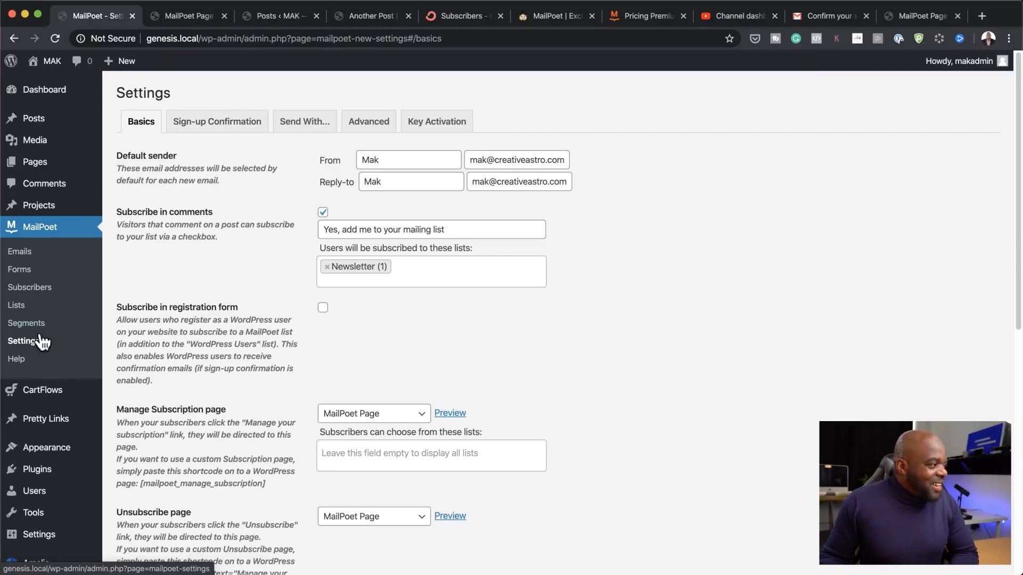
left_click(27, 308)
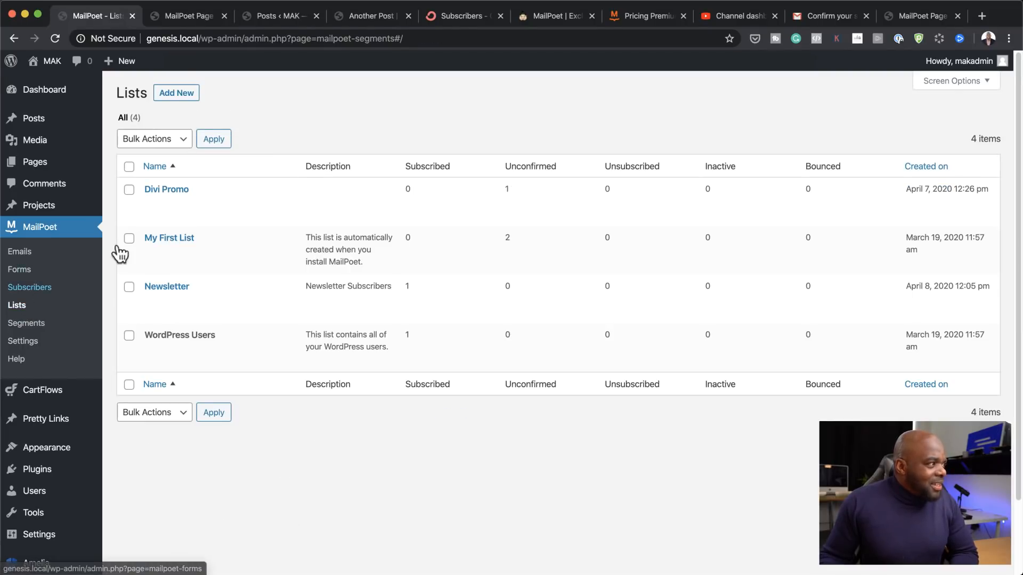
left_click(184, 96)
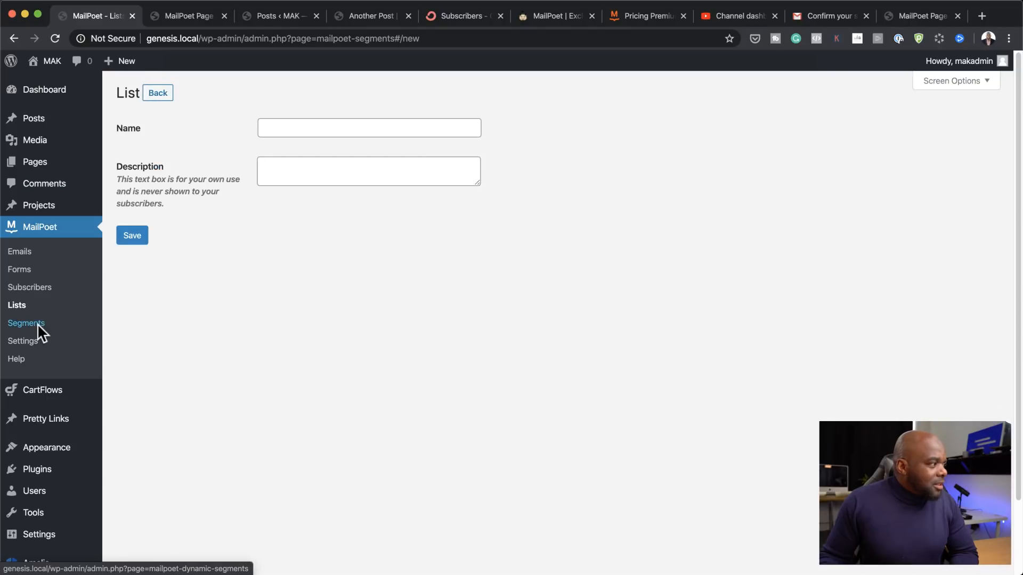
left_click(12, 307)
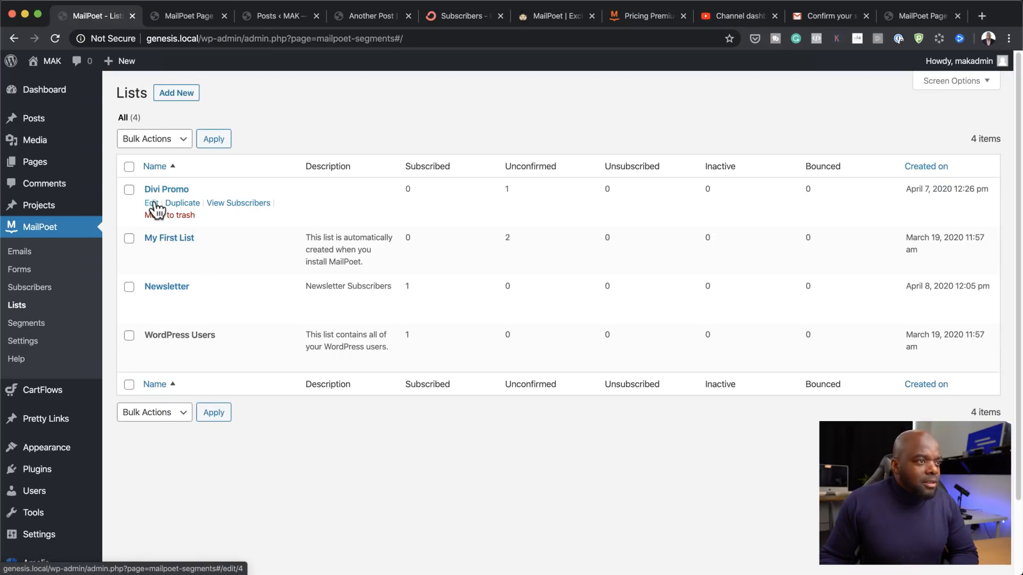
Step: Re-save the Divi Promo list and show only its subscribers
left_click(151, 203)
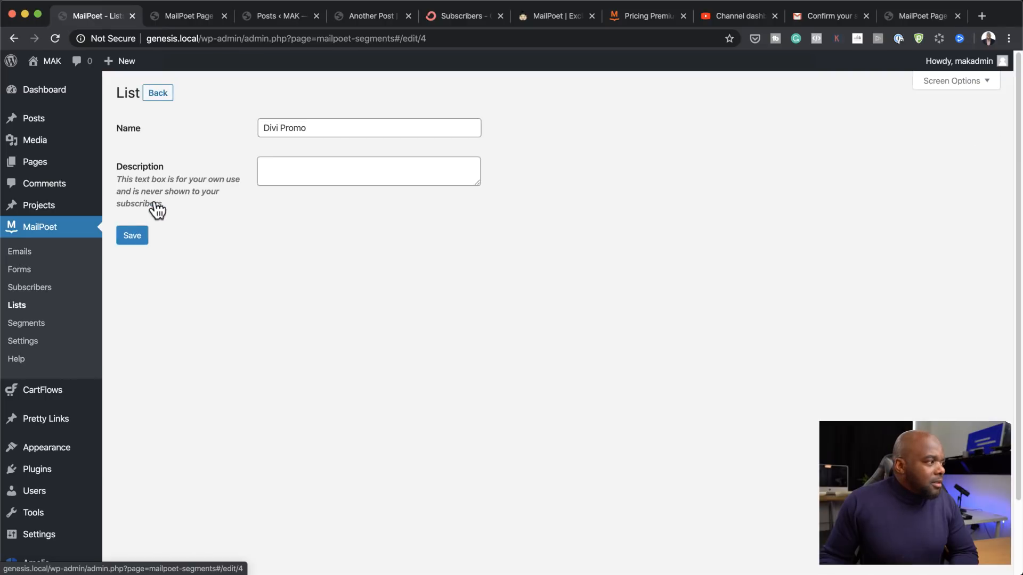
left_click(134, 237)
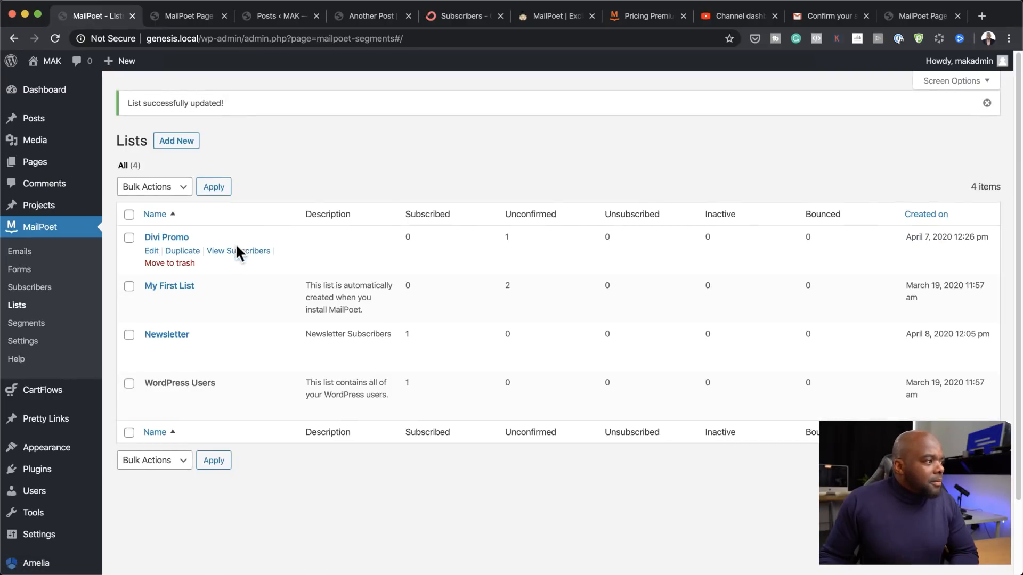
left_click(235, 255)
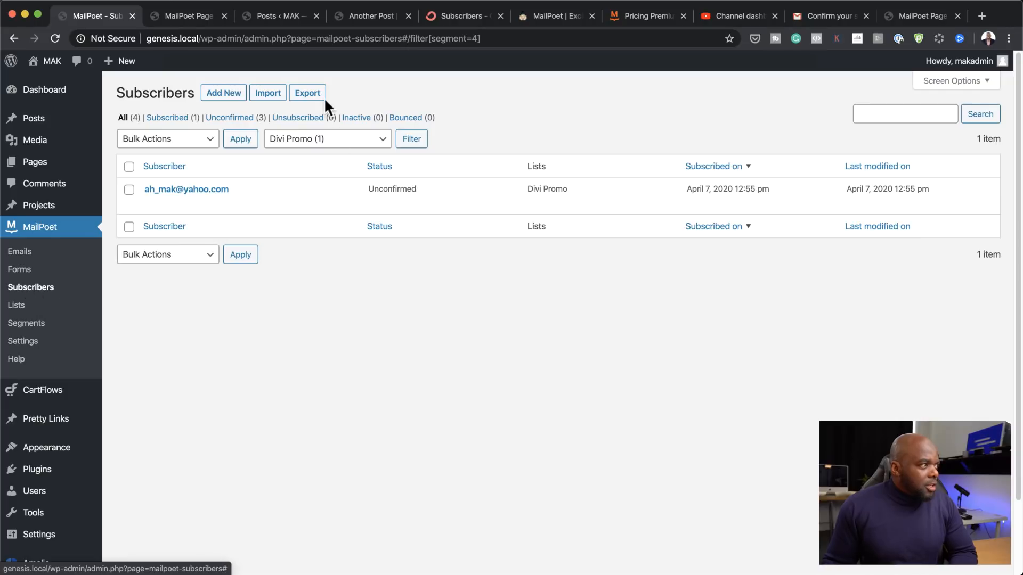
Step: Glance at the Import page, then return to the unfiltered Subscribers overview of all five subscribers
left_click(268, 96)
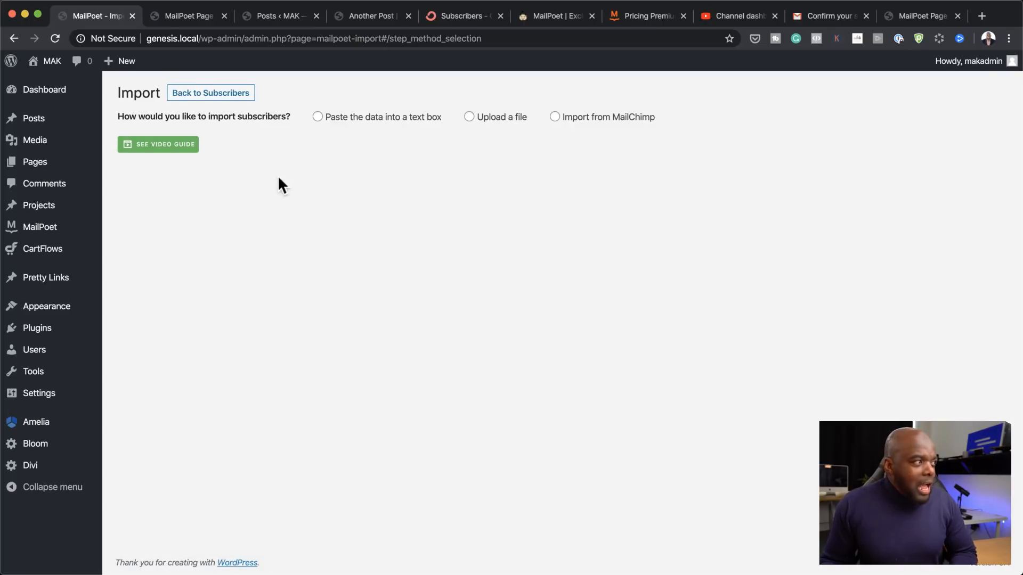
mouse_move(75, 230)
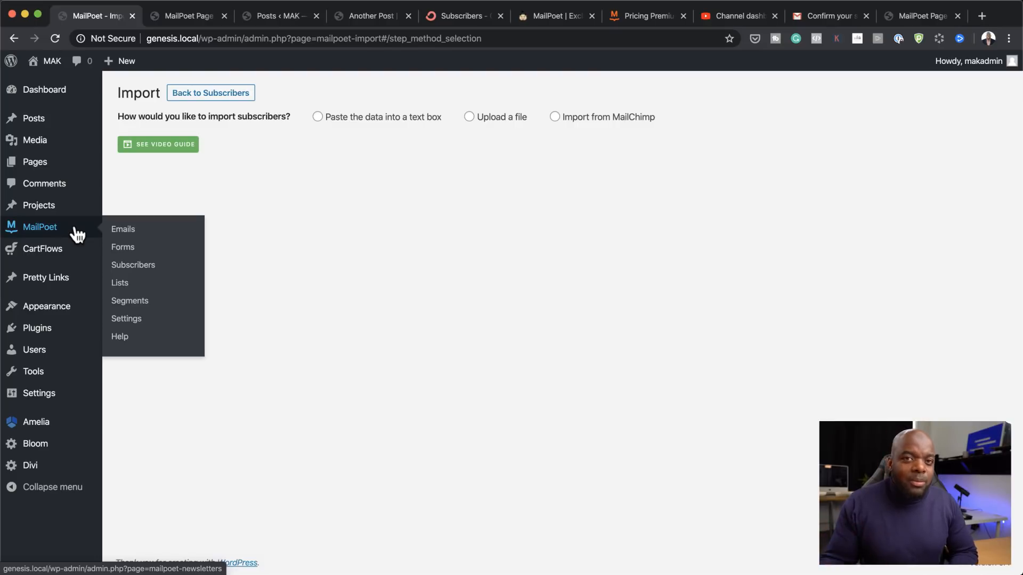
left_click(216, 95)
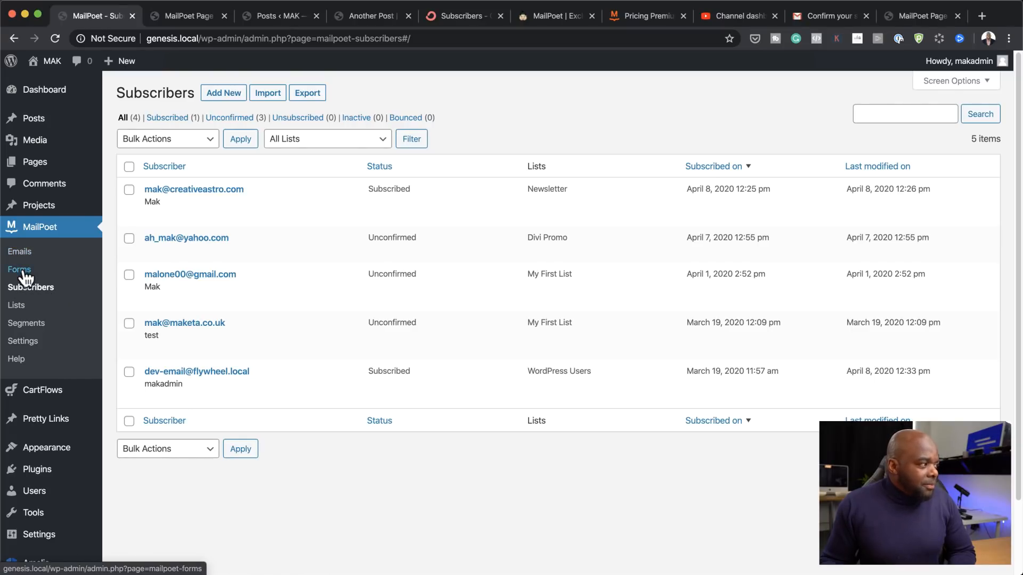
left_click(19, 309)
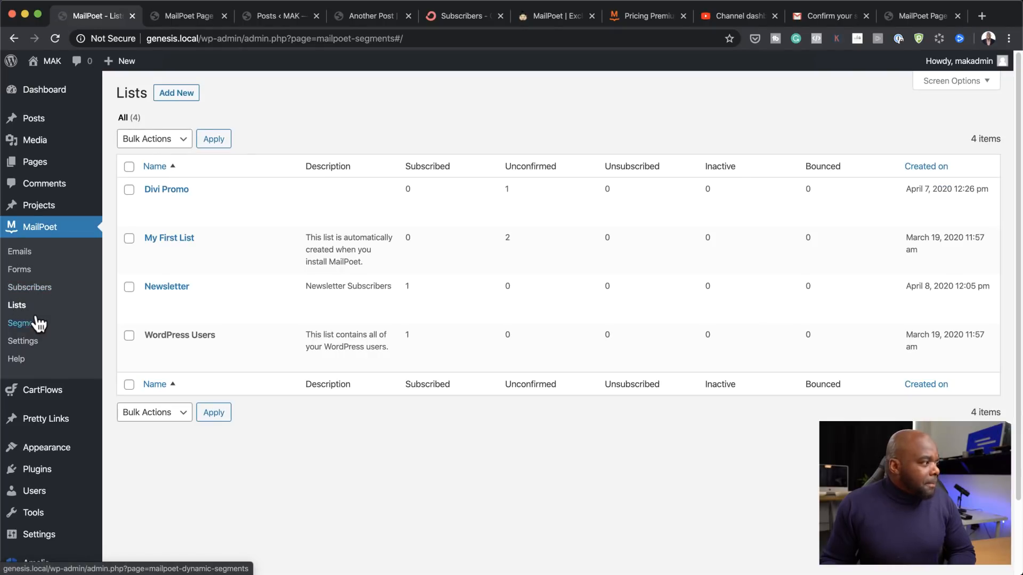
left_click(51, 294)
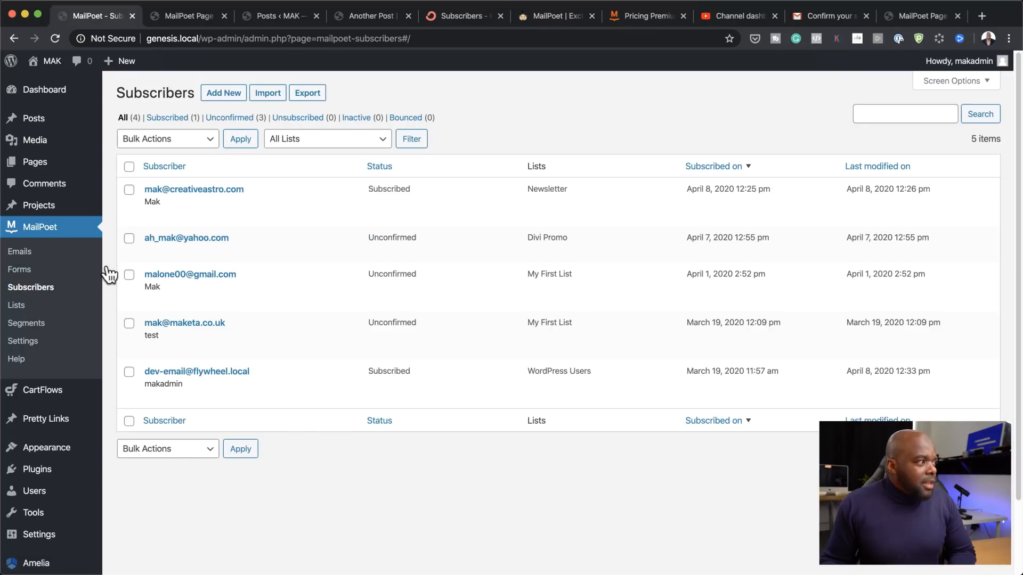
Step: Export My First List's subscribers to CSV with only Email and First name fields
left_click(308, 94)
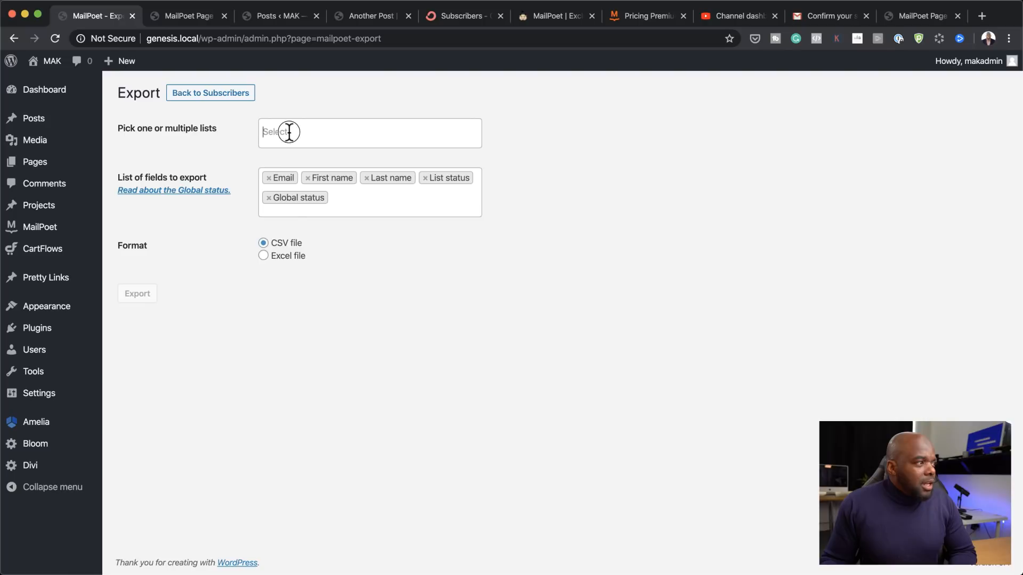
left_click(289, 131)
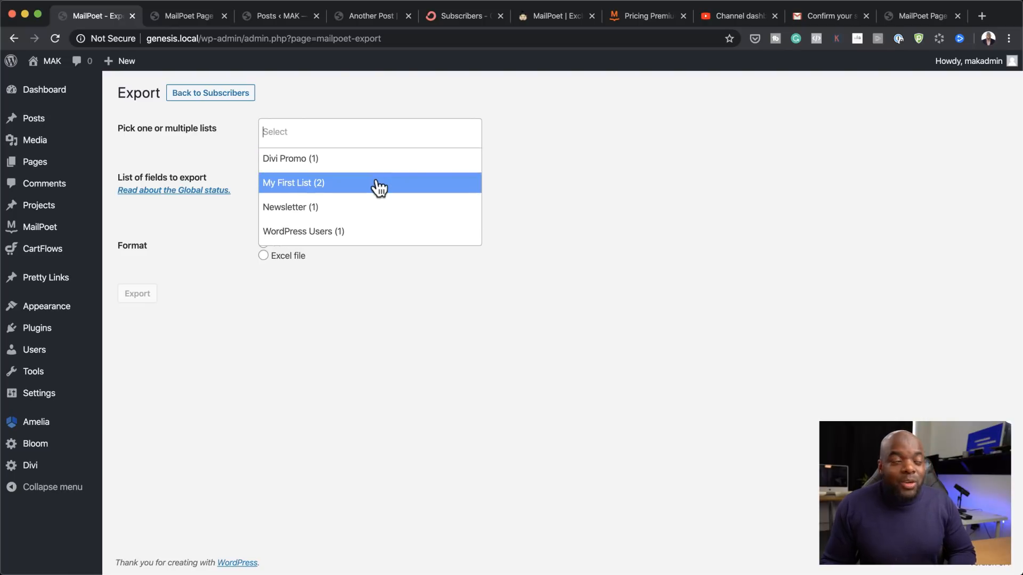
left_click(339, 186)
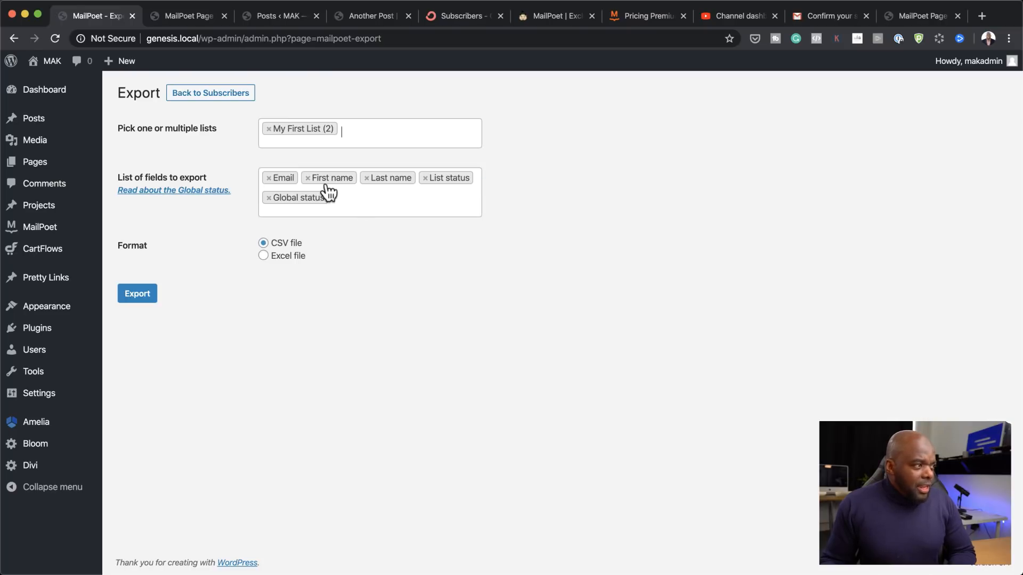
left_click(425, 178)
left_click(367, 178)
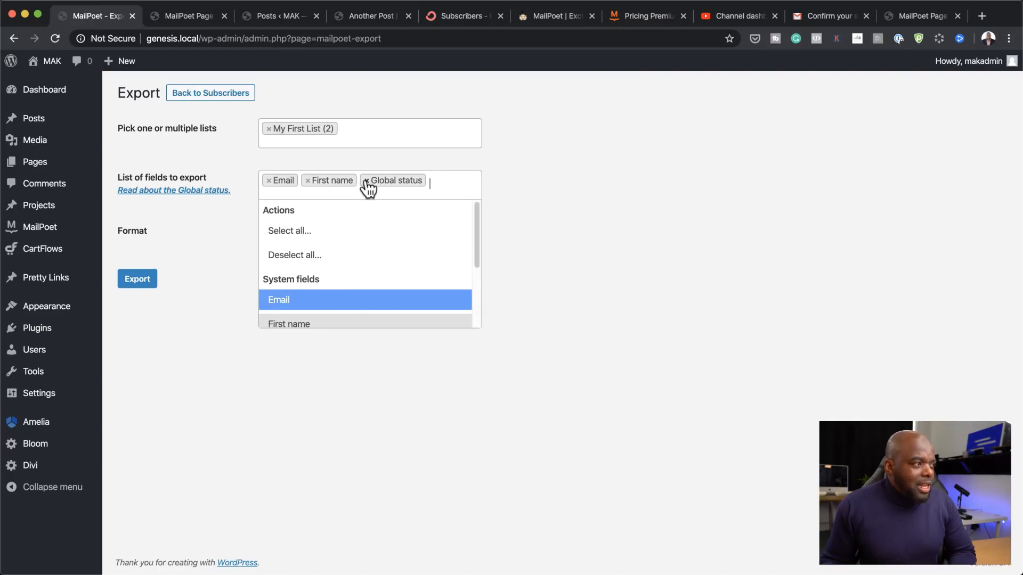
left_click(366, 180)
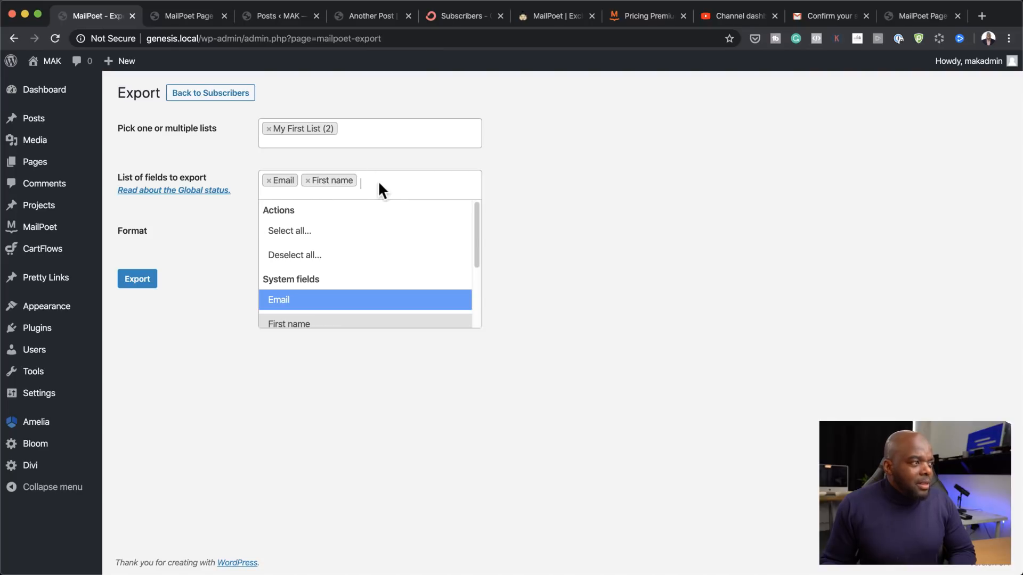
left_click(572, 191)
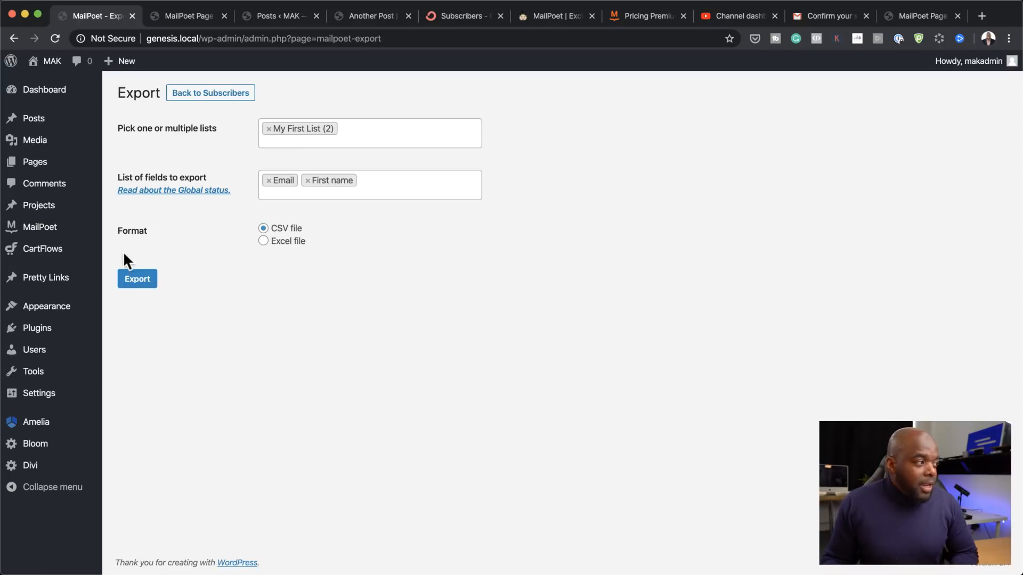
left_click(140, 282)
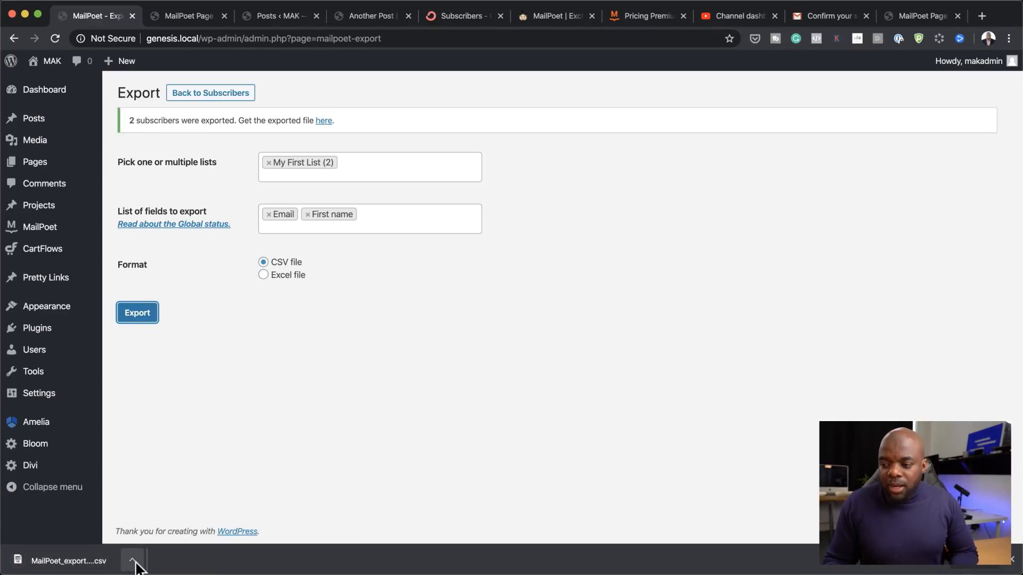
left_click(182, 96)
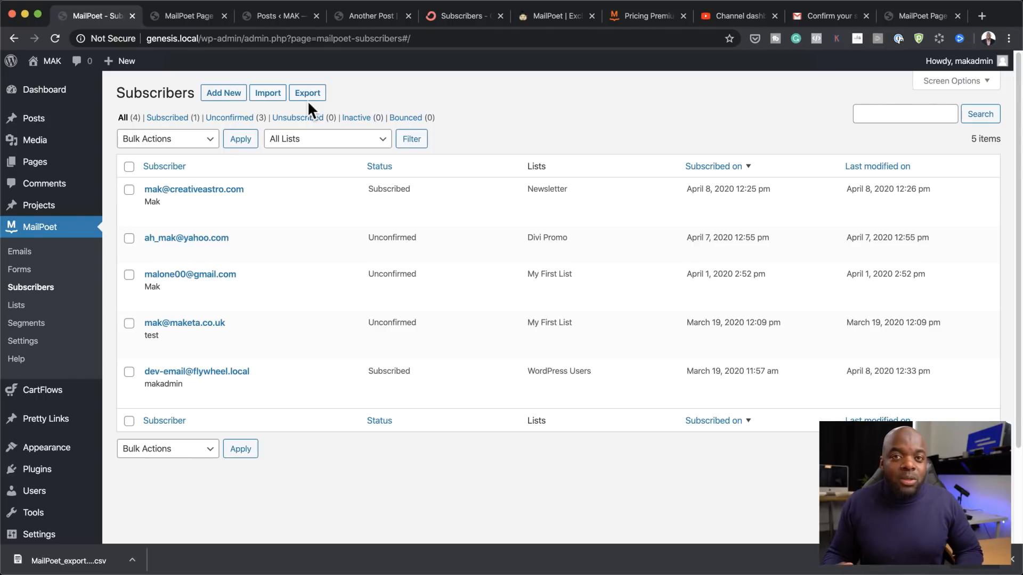
Step: Upload the MailPoet_export CSV from Downloads for import and continue to column matching
left_click(274, 94)
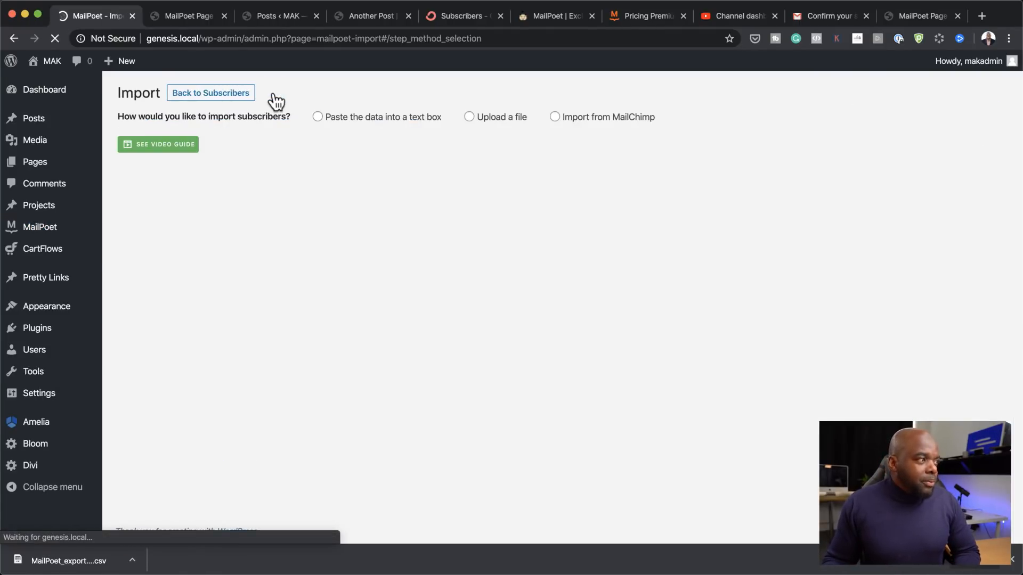
left_click(470, 118)
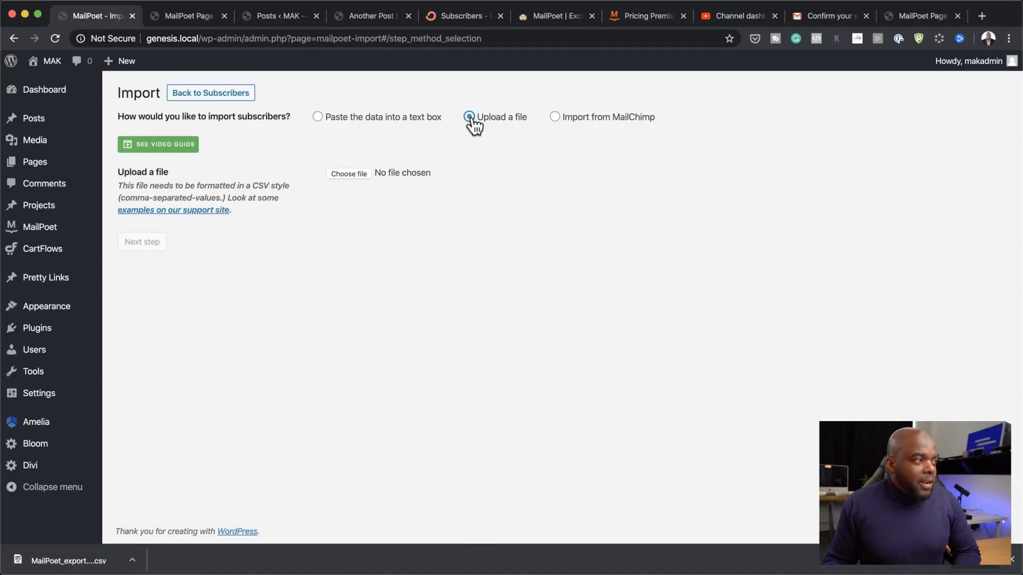
left_click(346, 175)
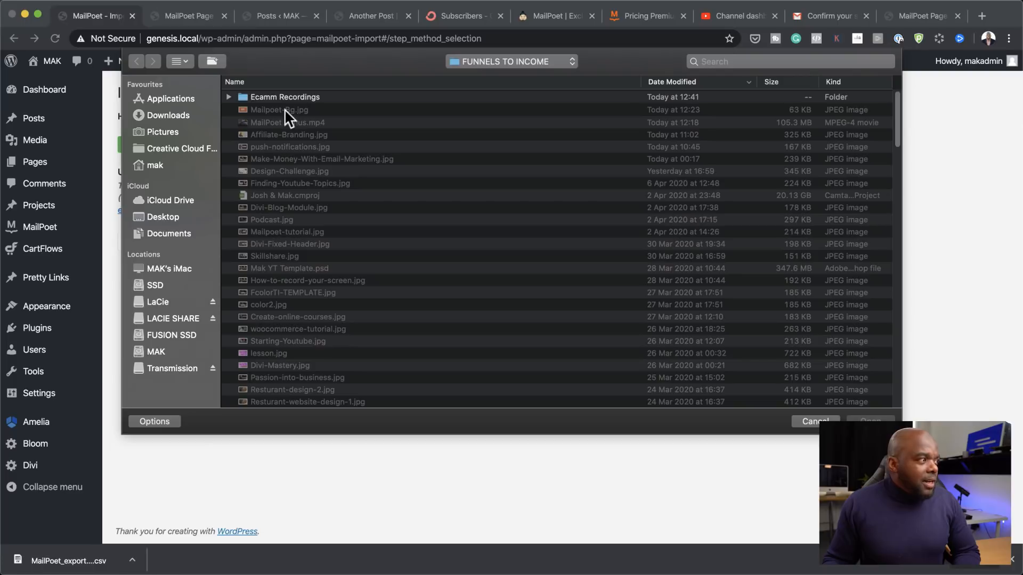
left_click(187, 115)
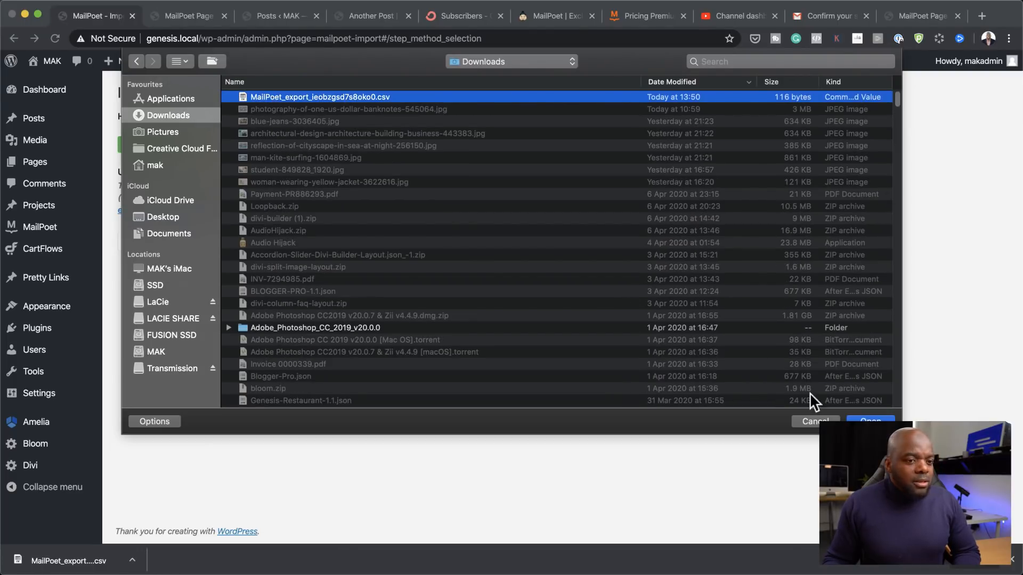
left_click(870, 421)
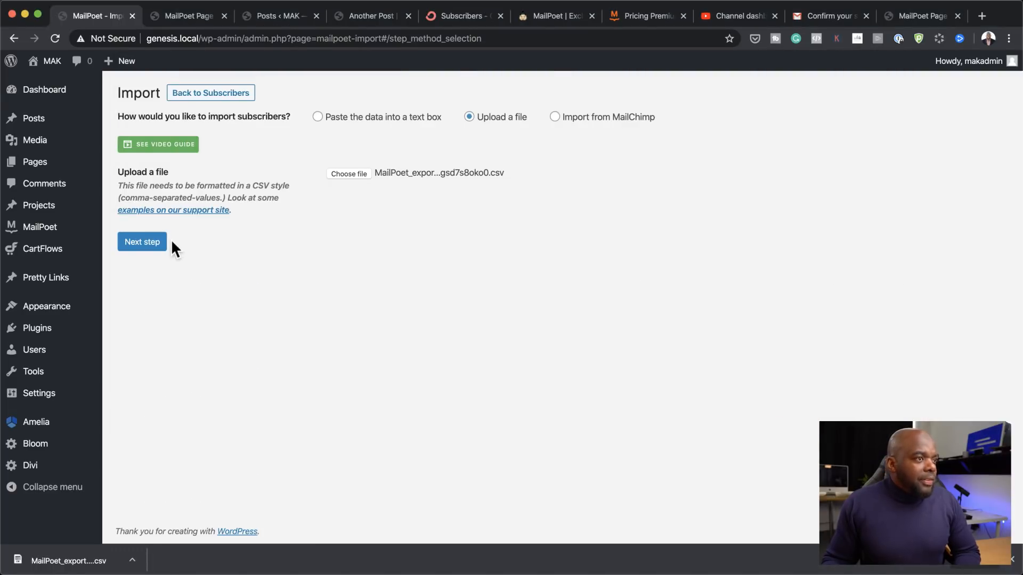
left_click(146, 246)
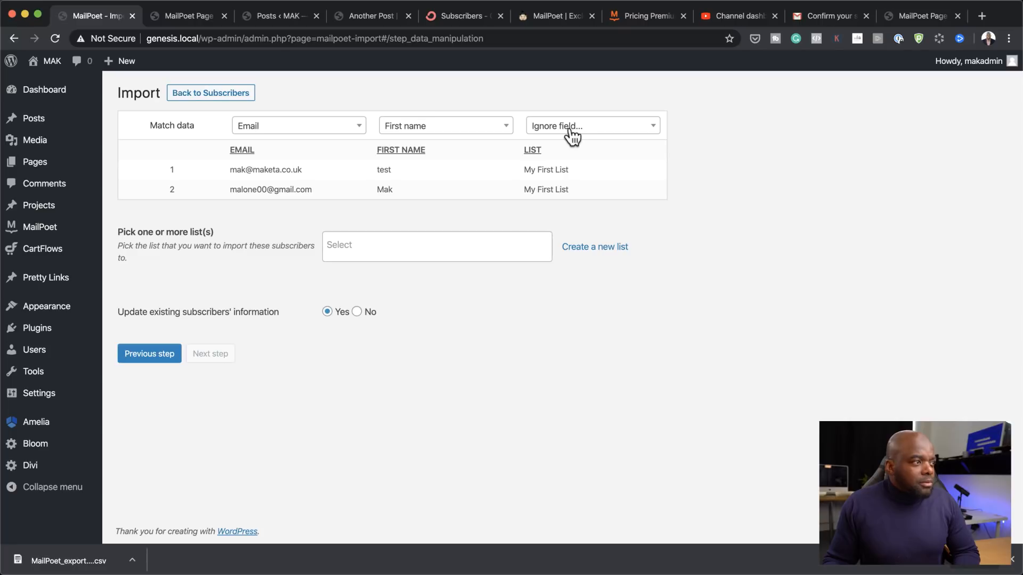
Step: Import the two subscribers into My First List, then go to the Lists overview
left_click(334, 245)
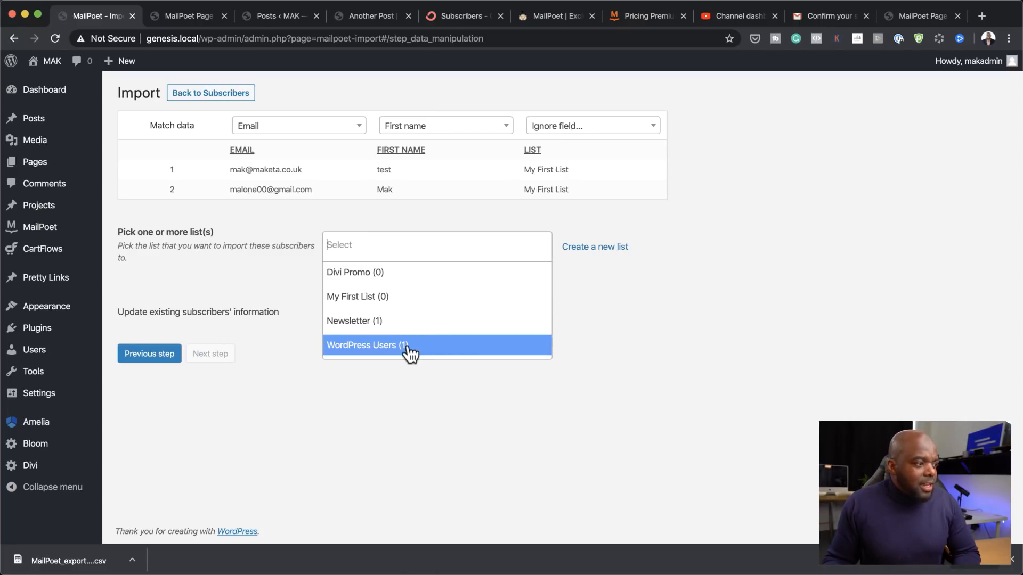
left_click(405, 305)
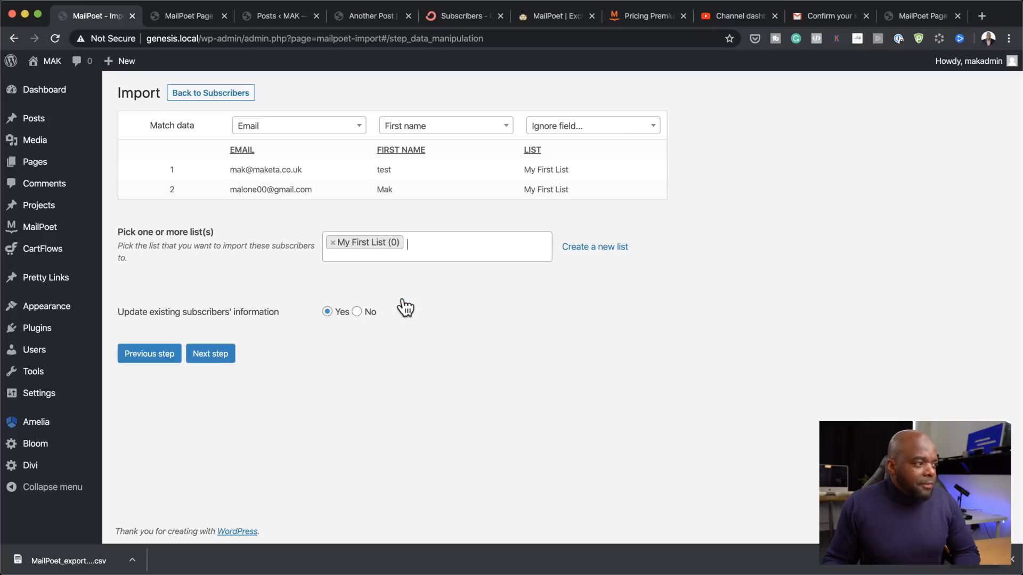
left_click(217, 356)
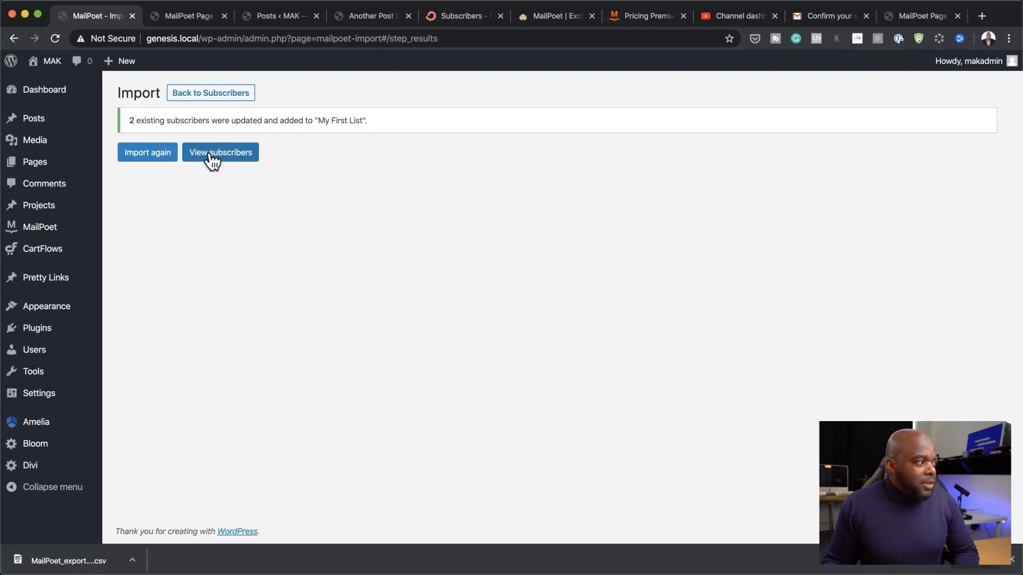
mouse_move(38, 230)
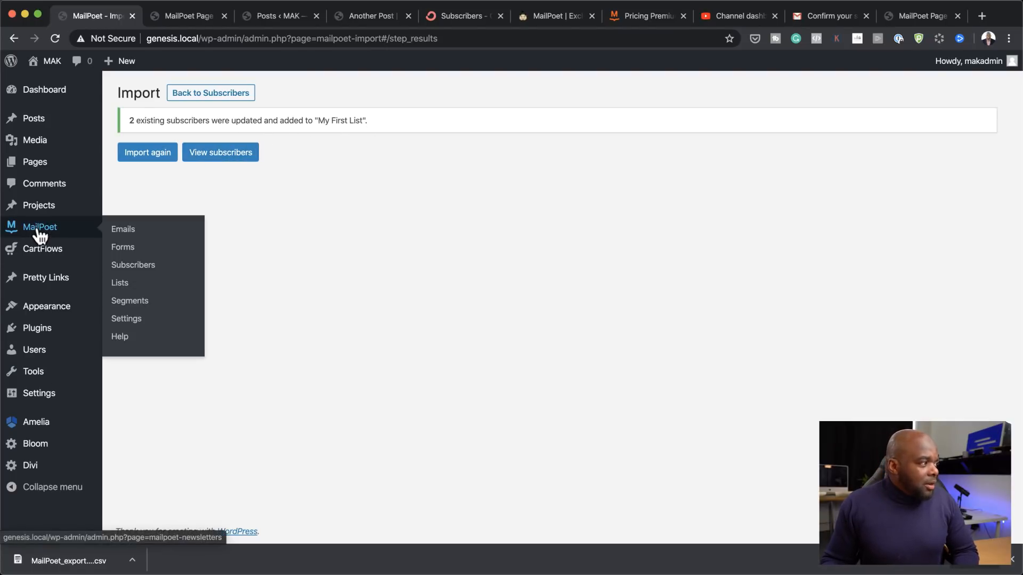
left_click(126, 284)
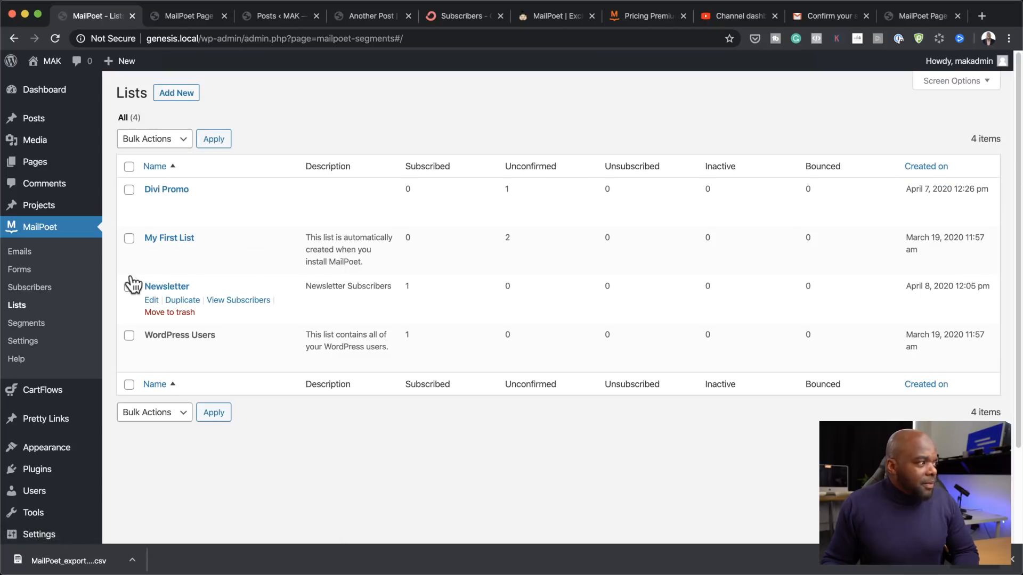